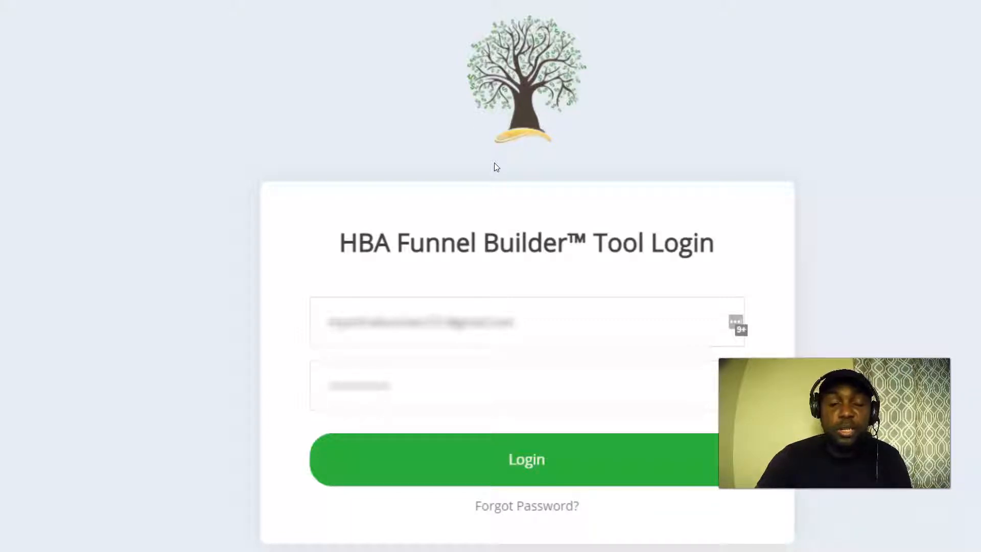
# Log in to HBA Funnel Builder and open the funnel's steps overview.
pyautogui.click(550, 511)
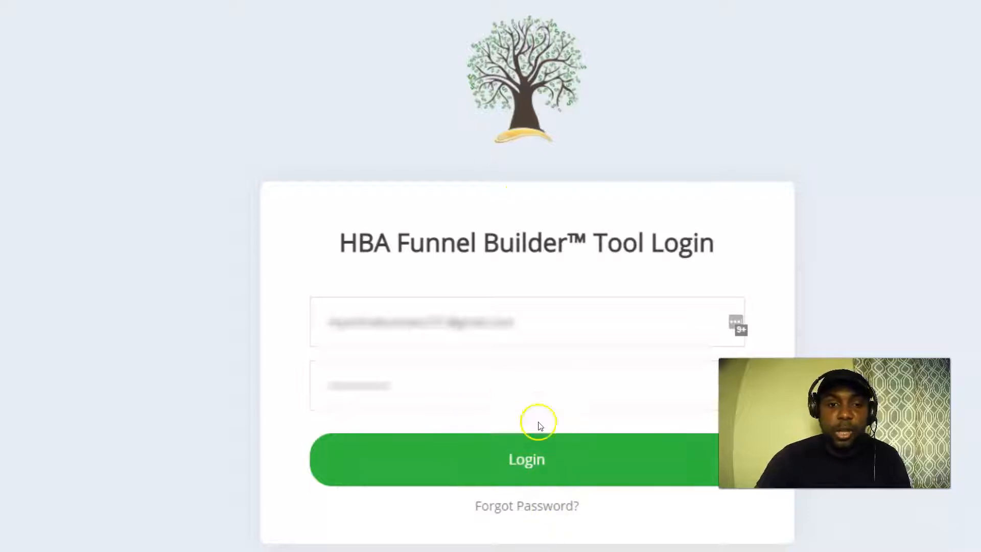
pyautogui.click(531, 468)
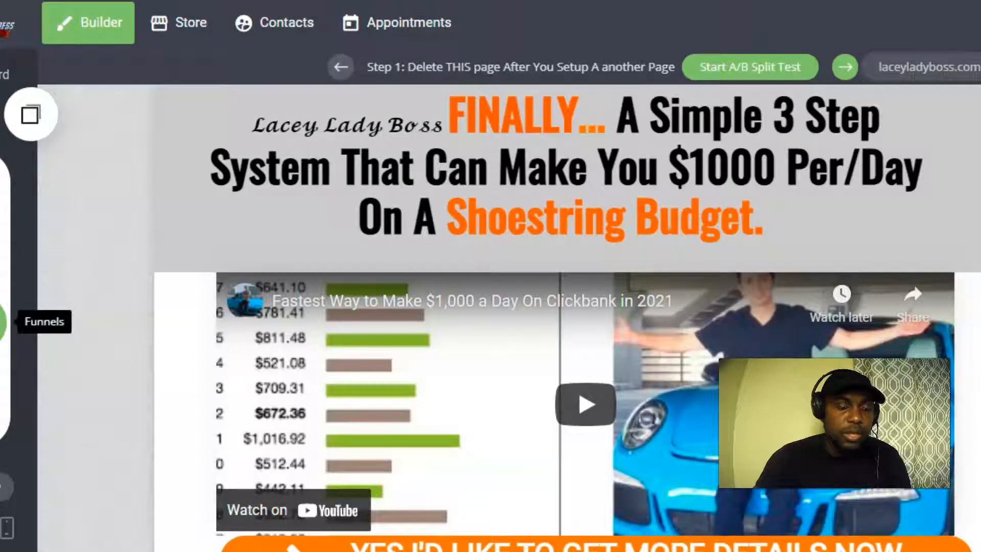
pyautogui.click(2, 323)
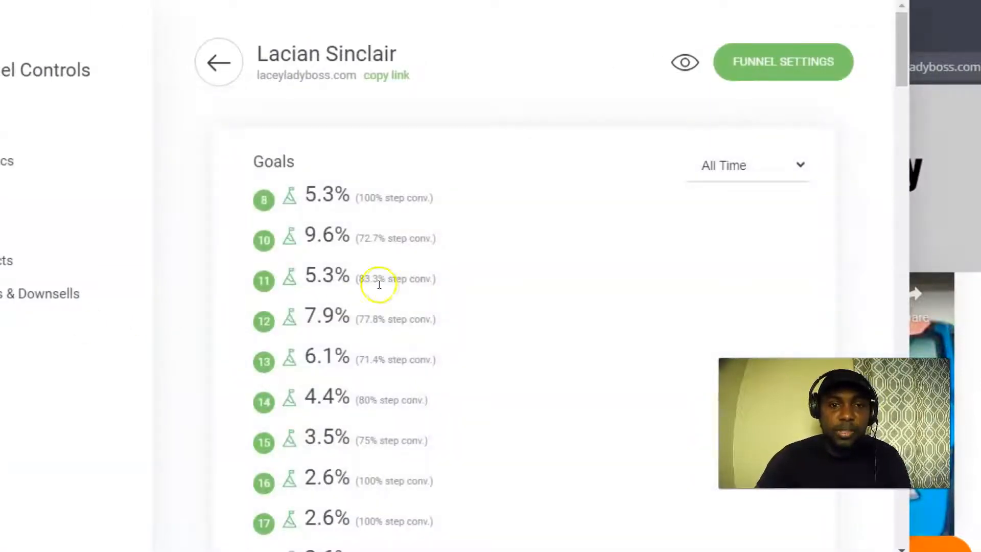
# Add a new PAGE step at the bottom of the funnel's step list.
pyautogui.scroll(-15, 379, 284)
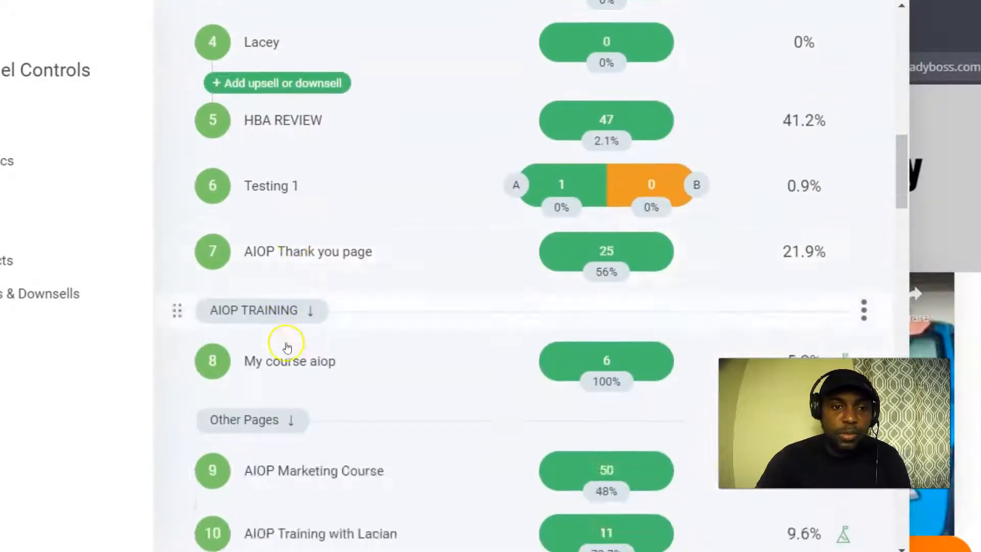
pyautogui.scroll(-20, 287, 347)
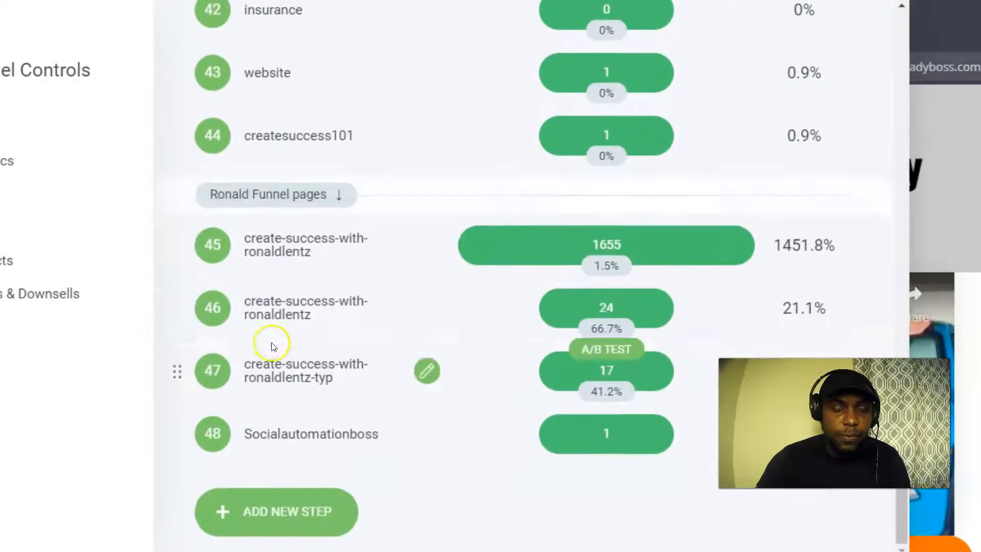
pyautogui.click(280, 516)
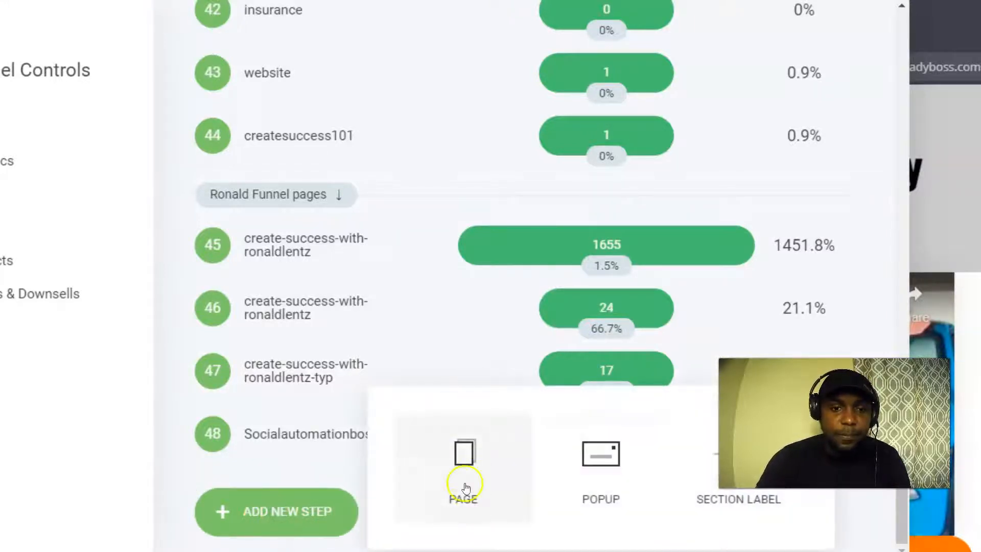
pyautogui.click(466, 451)
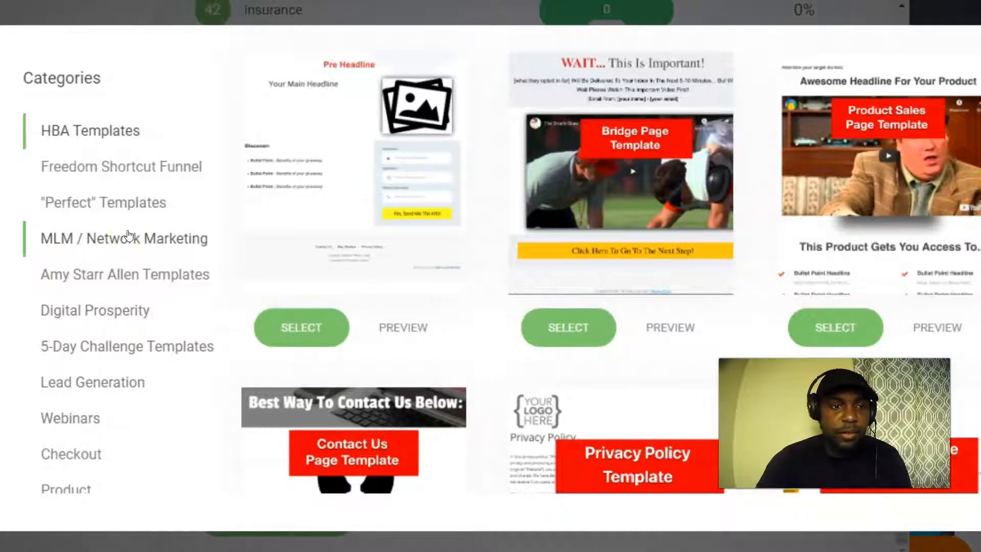
# Browse the Freedom Shortcut, Perfect, MLM, Digital Prosperity and 5-Day Challenge template categories.
pyautogui.click(76, 164)
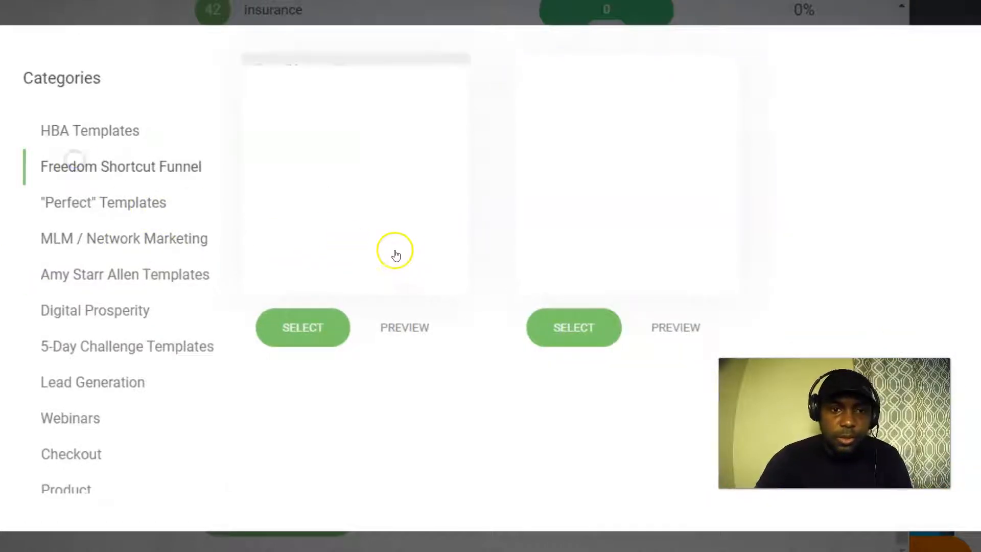
pyautogui.click(92, 202)
pyautogui.click(108, 238)
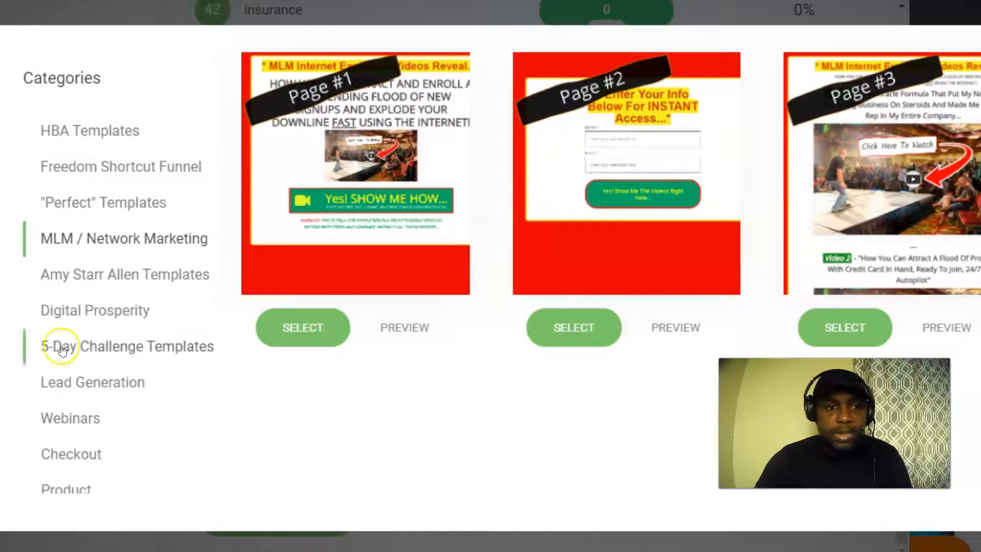
pyautogui.click(112, 277)
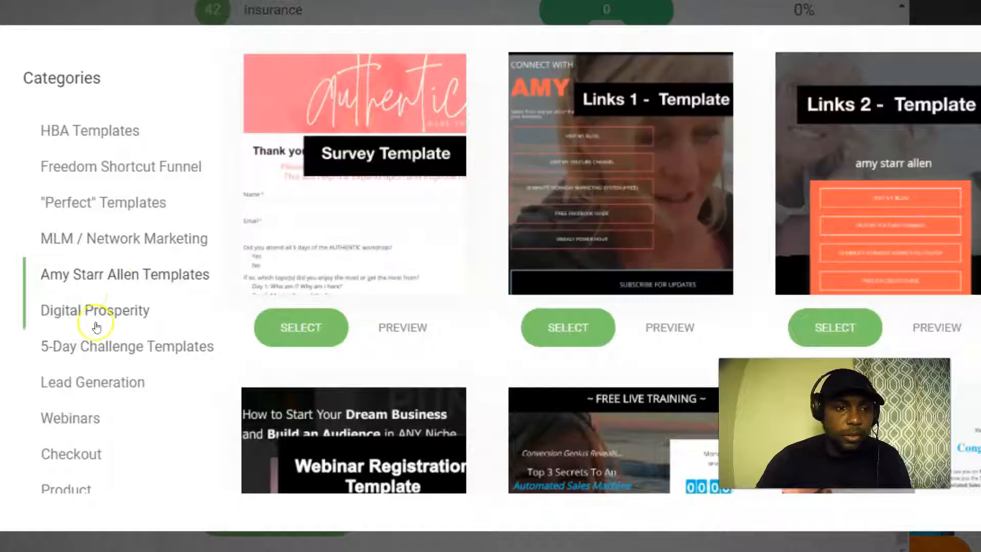
pyautogui.scroll(-5, 378, 306)
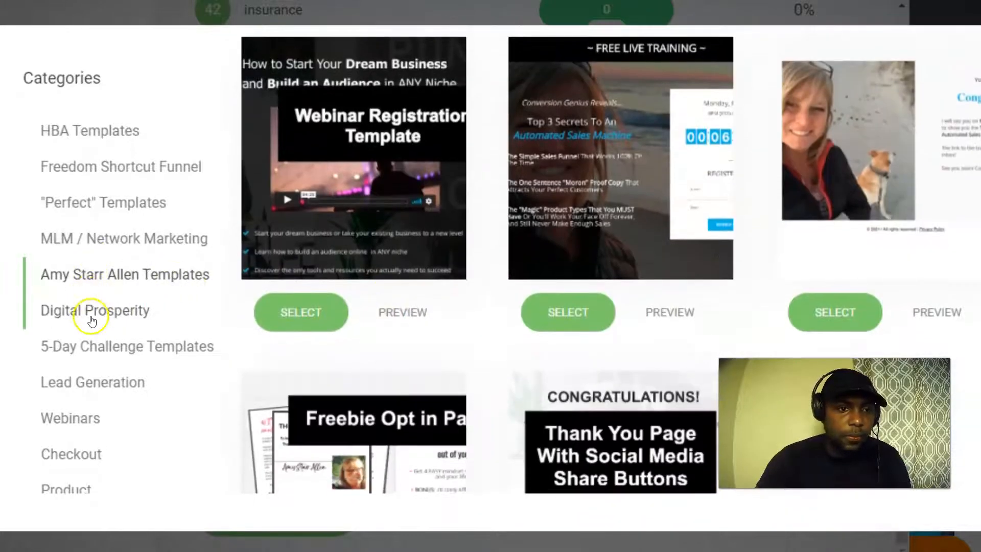
pyautogui.click(91, 308)
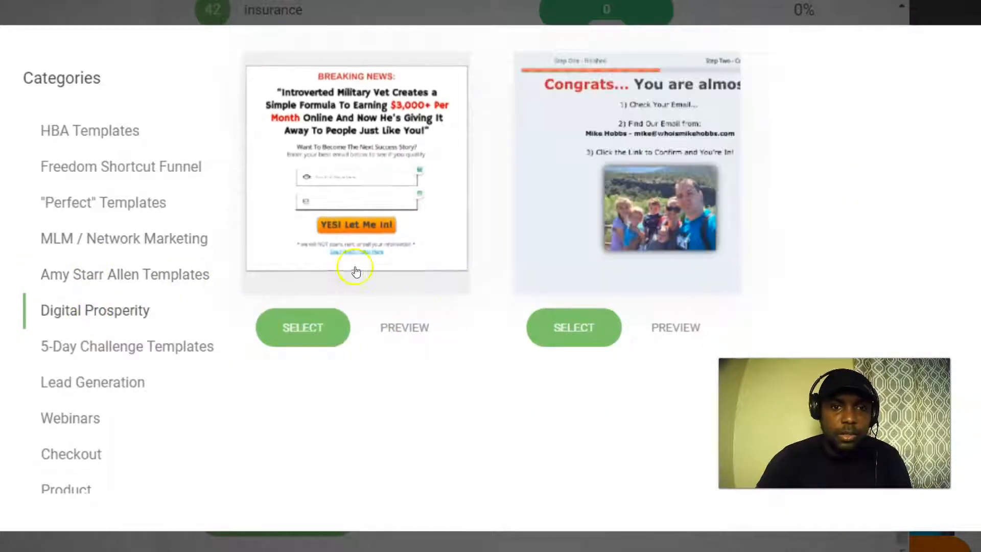
pyautogui.click(92, 345)
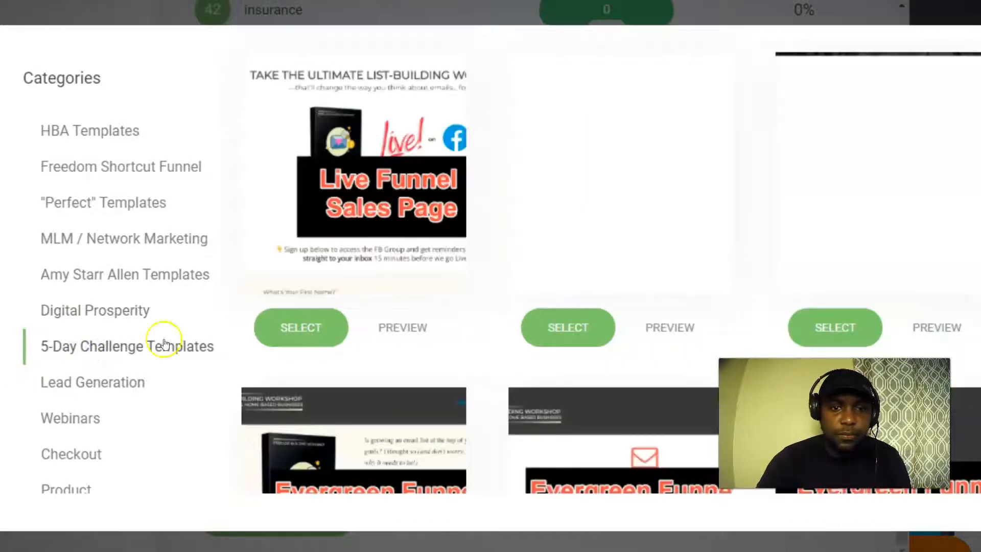
# Move past Webinars to the Landing Page category and pick the wealth-headline template.
pyautogui.scroll(-2, 395, 325)
pyautogui.scroll(-4, 395, 325)
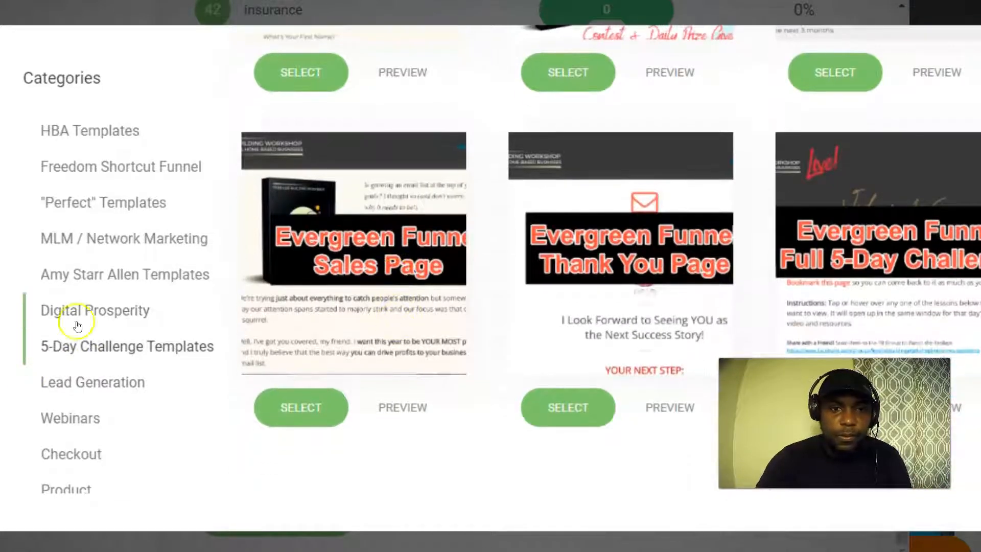
pyautogui.scroll(-1, 84, 311)
pyautogui.click(84, 345)
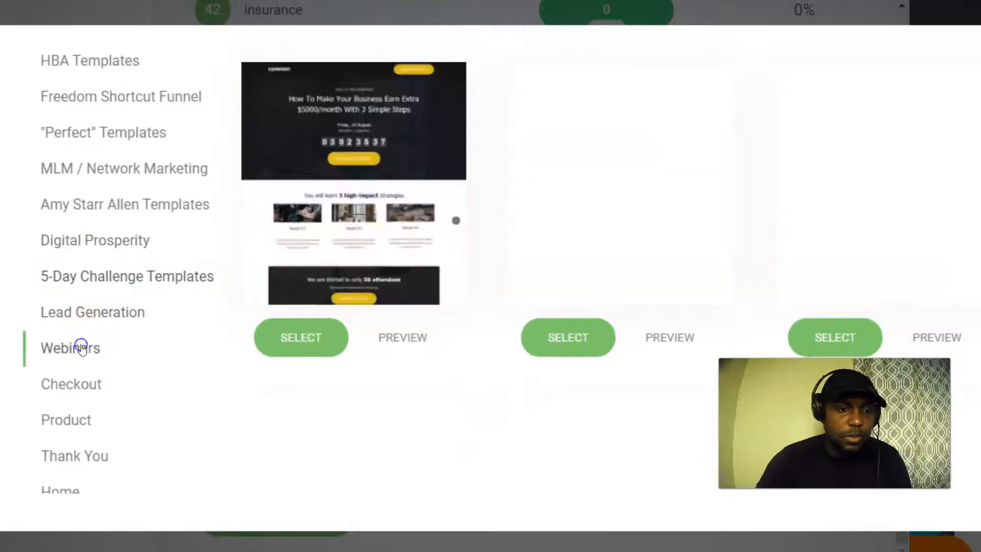
pyautogui.scroll(-3, 118, 345)
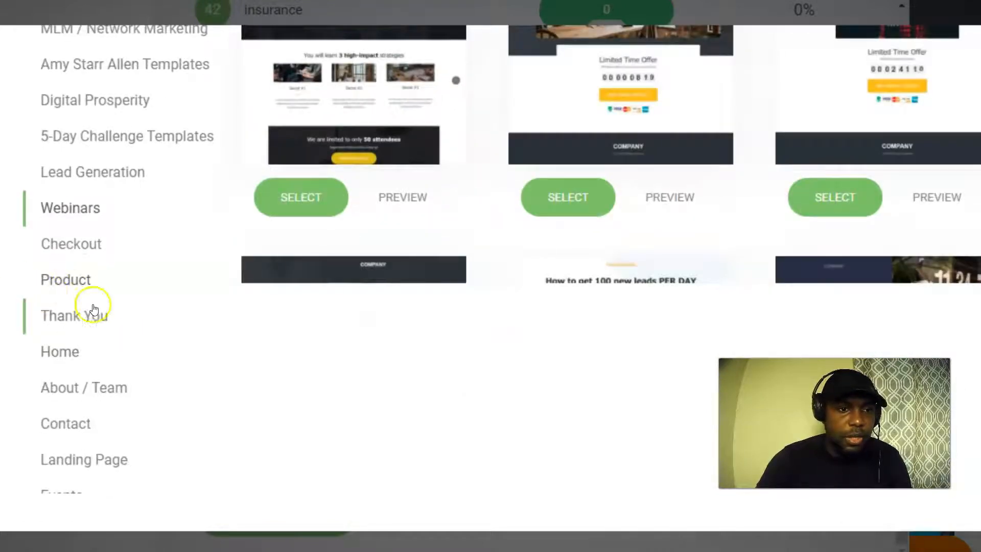
pyautogui.click(77, 452)
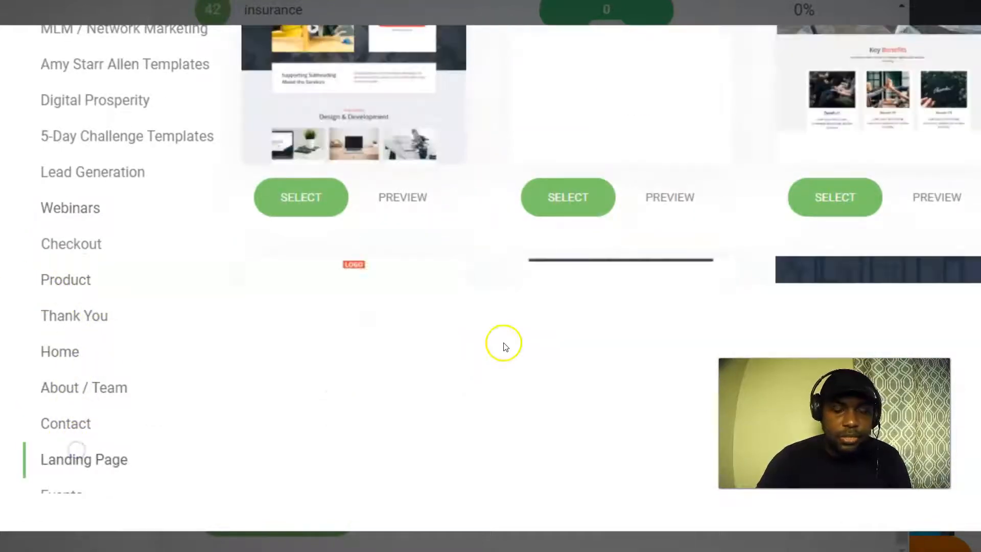
pyautogui.scroll(7, 453, 219)
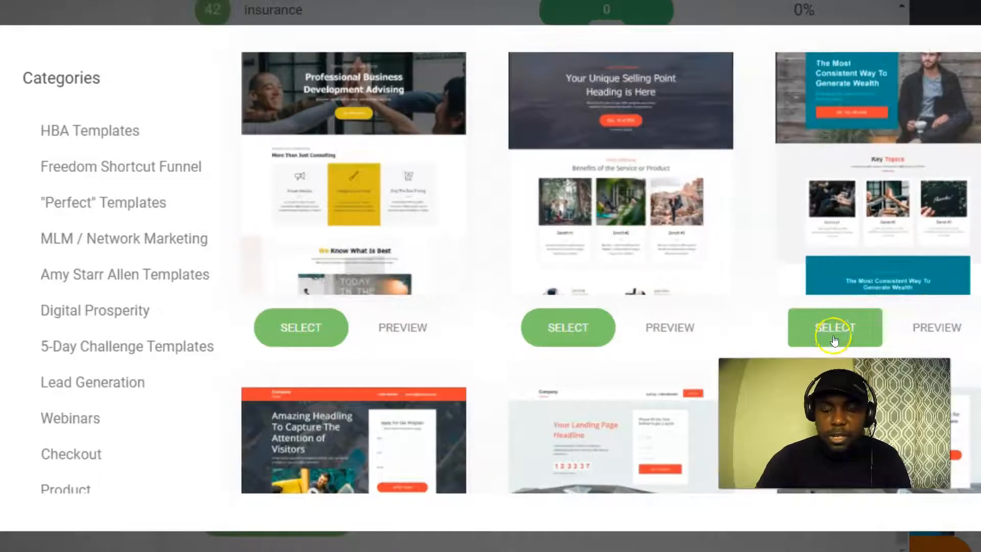
pyautogui.click(818, 346)
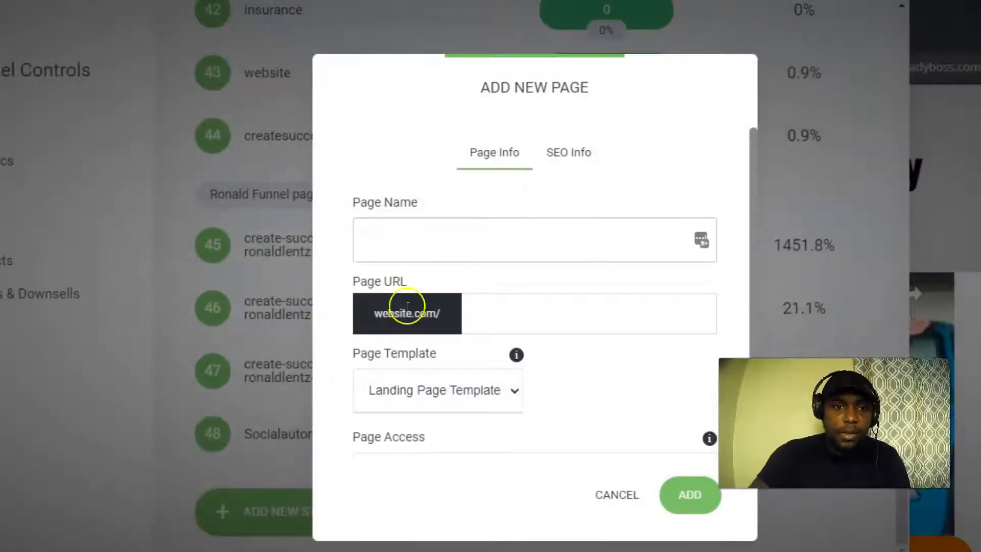
# Name the page realestatefunnel and add it from the wealth landing template.
pyautogui.write('realestatefunnel')
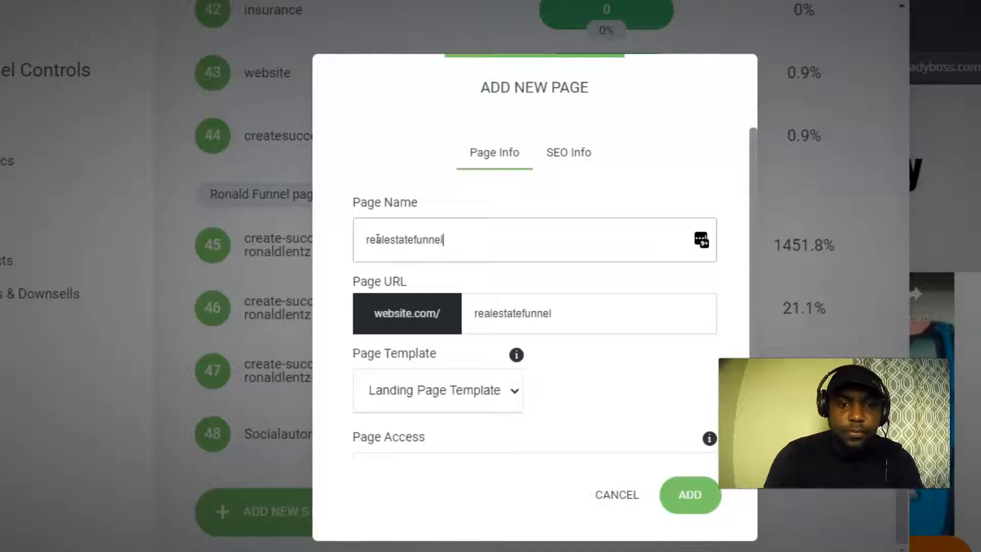
pyautogui.click(698, 498)
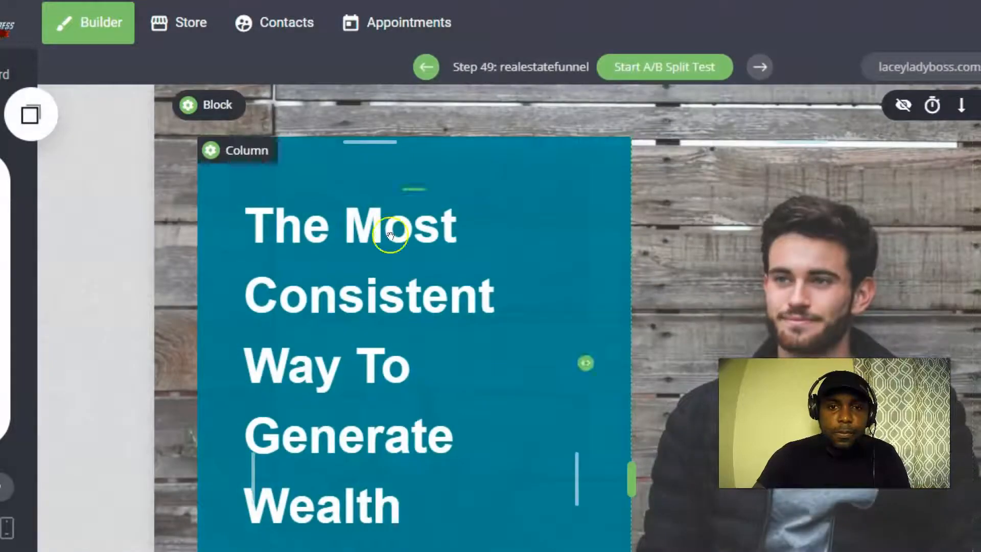
pyautogui.scroll(-10, 453, 212)
pyautogui.scroll(5, 432, 223)
pyautogui.scroll(-4, 431, 218)
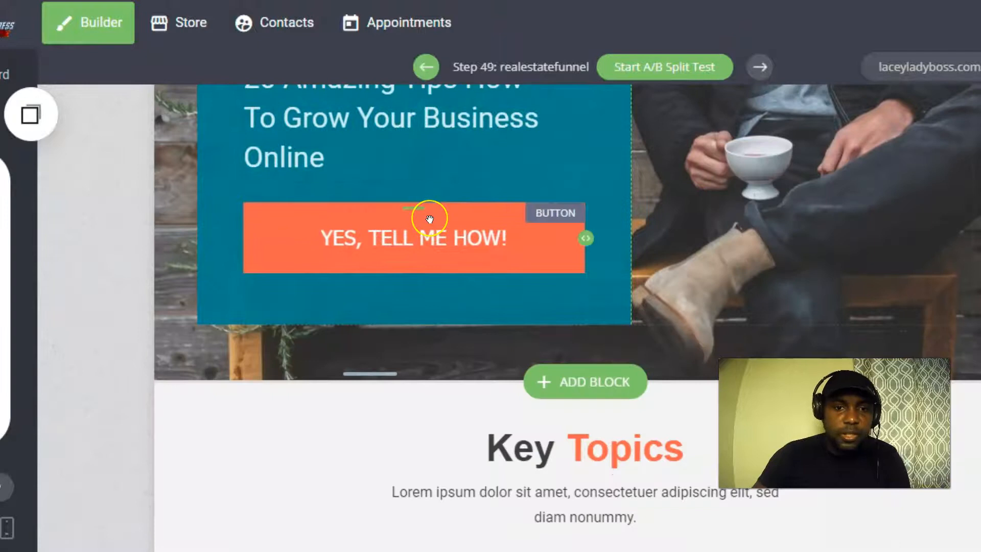
pyautogui.scroll(6, 429, 219)
pyautogui.scroll(-10, 429, 217)
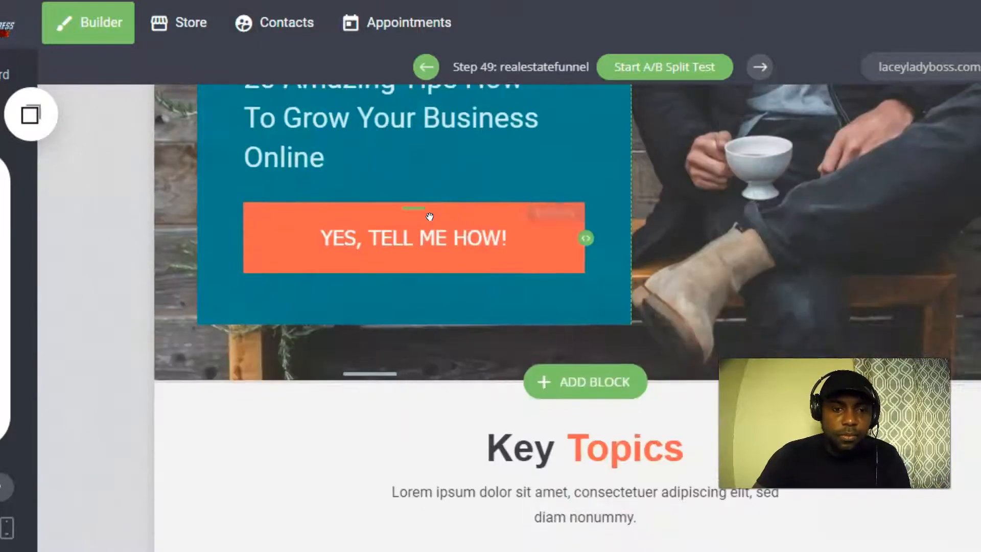
pyautogui.moveTo(212, 186)
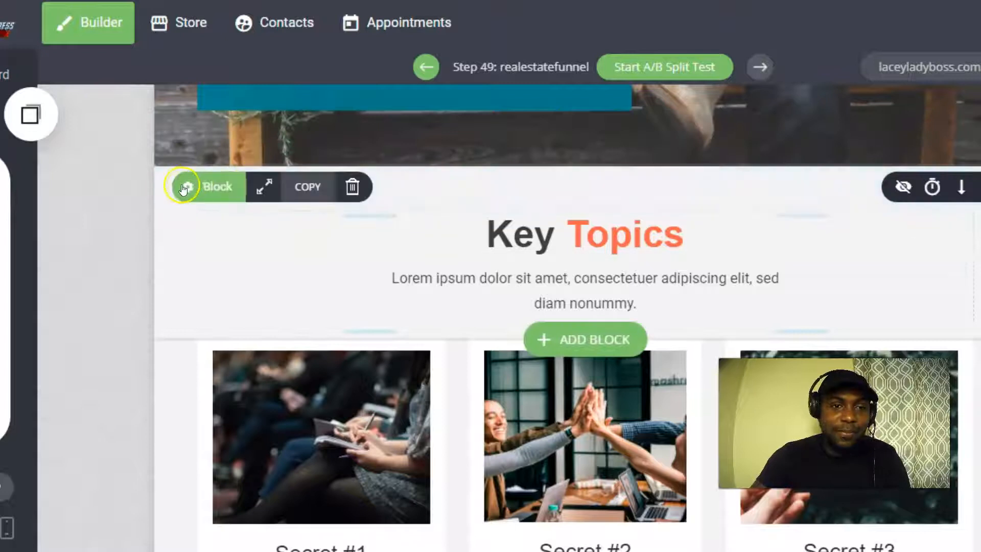
# Delete the Key Topics heading section and the row of three Secret cards.
pyautogui.click(352, 187)
pyautogui.click(616, 323)
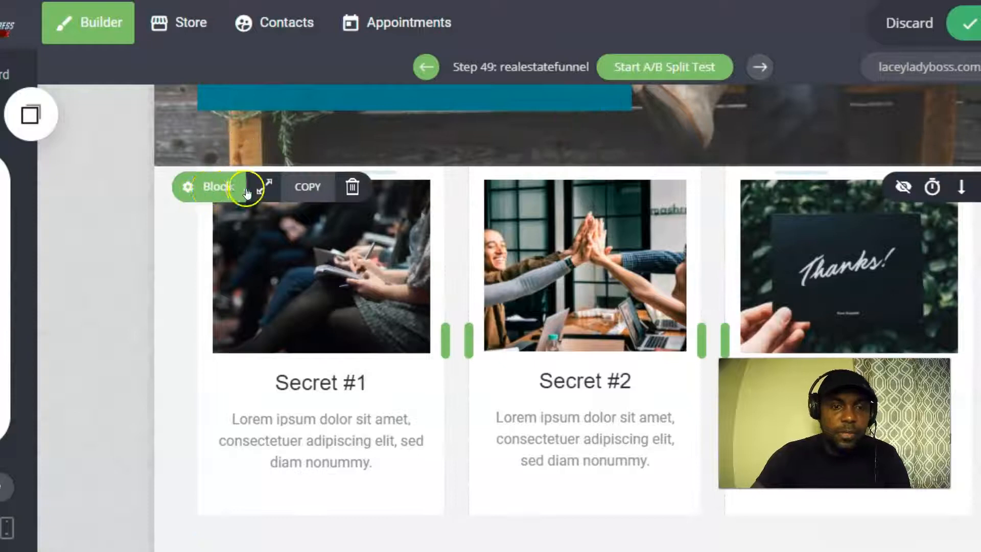
pyautogui.click(350, 187)
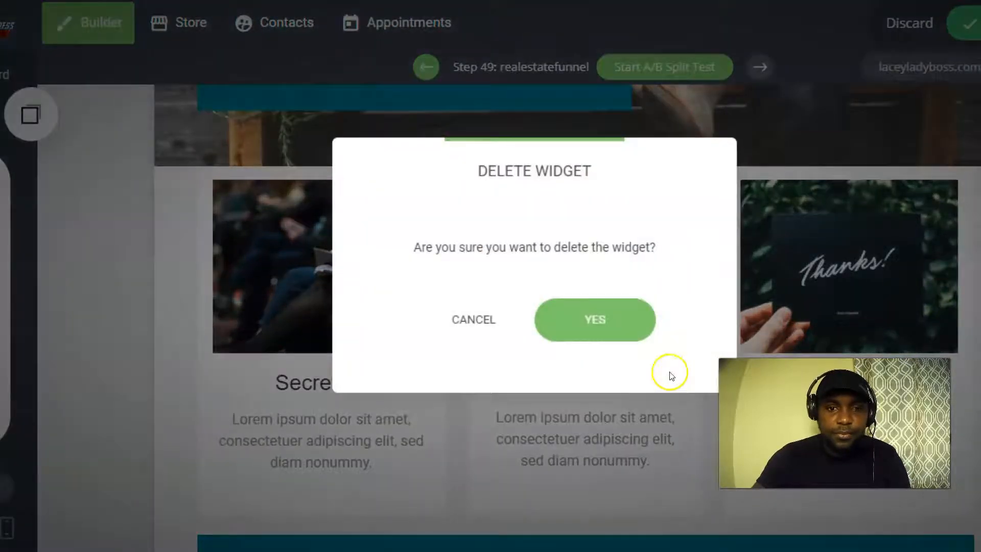
pyautogui.click(613, 332)
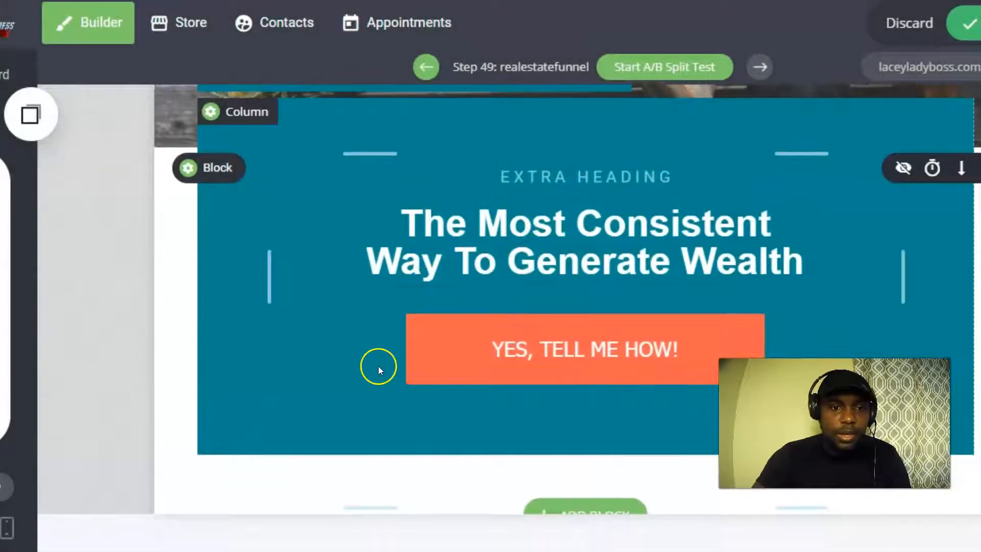
# Delete the repeated headline-and-button section below the hero.
pyautogui.scroll(2, 421, 432)
pyautogui.scroll(3, 409, 409)
pyautogui.scroll(-4, 404, 360)
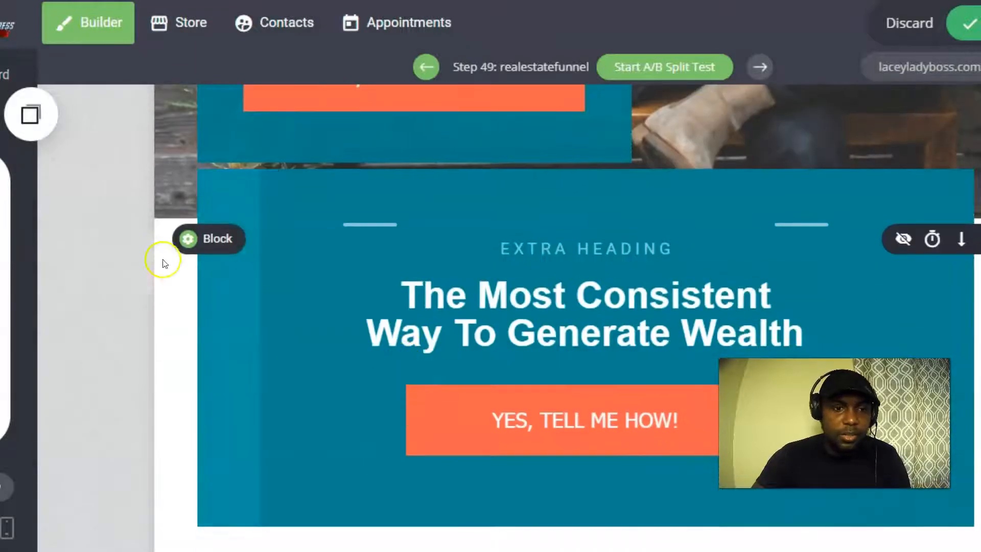
pyautogui.moveTo(210, 245)
pyautogui.click(352, 240)
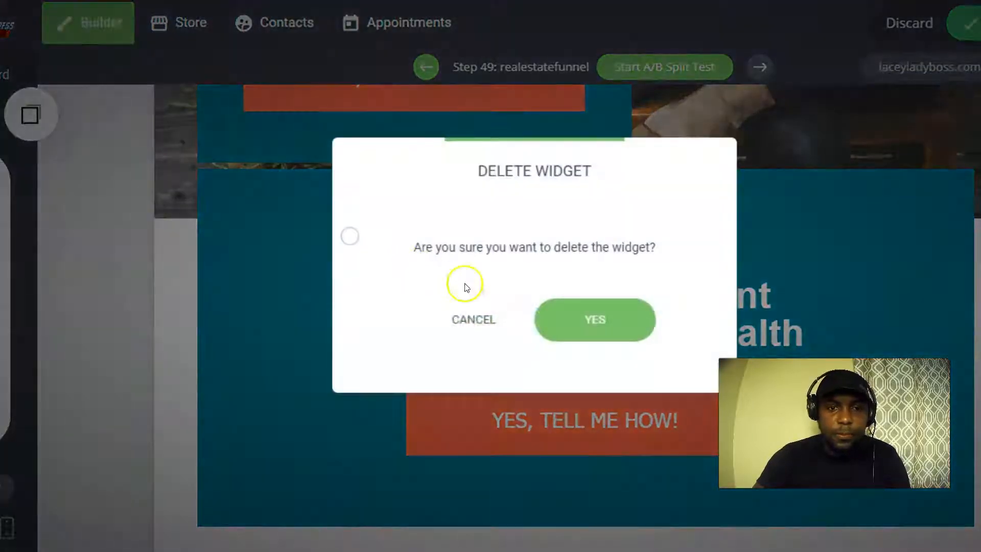
pyautogui.click(596, 322)
pyautogui.scroll(5, 466, 300)
pyautogui.scroll(-3, 445, 253)
pyautogui.scroll(3, 441, 257)
pyautogui.scroll(-3, 409, 207)
pyautogui.scroll(3, 345, 219)
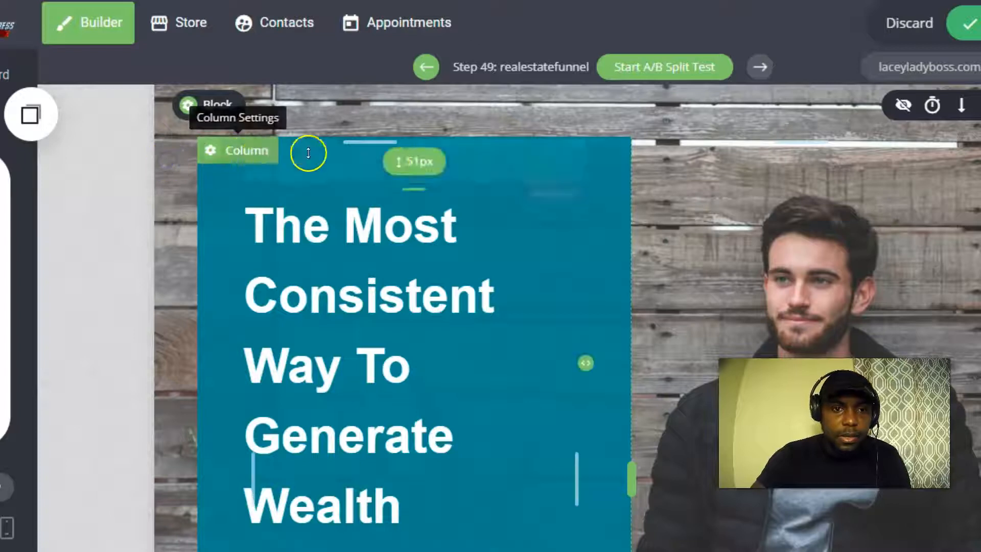
# Widen the teal text column by dragging its right edge outward, then open the block's settings.
pyautogui.scroll(-3, 449, 171)
pyautogui.scroll(3, 435, 223)
pyautogui.scroll(-3, 435, 223)
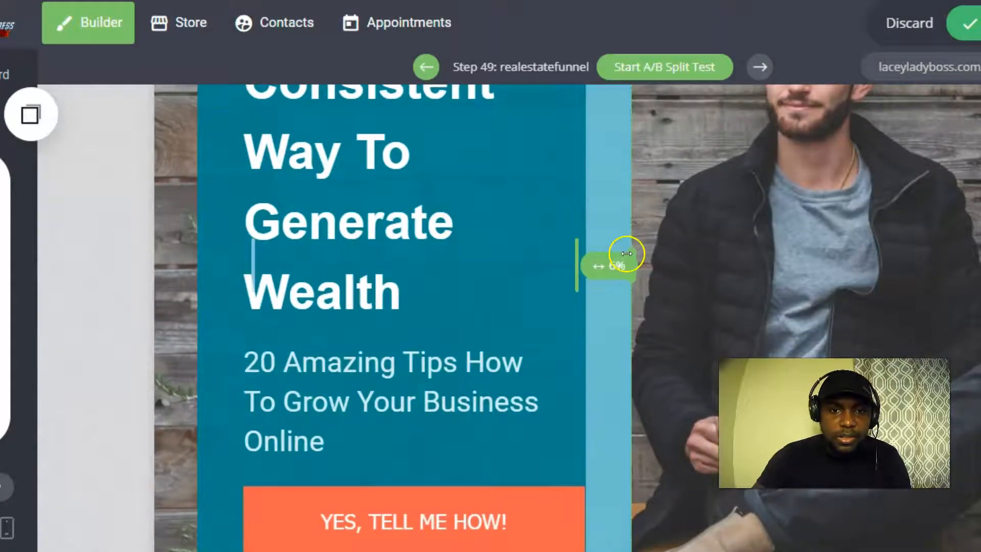
pyautogui.moveTo(629, 256); pyautogui.dragTo(662, 244)
pyautogui.scroll(3, 396, 230)
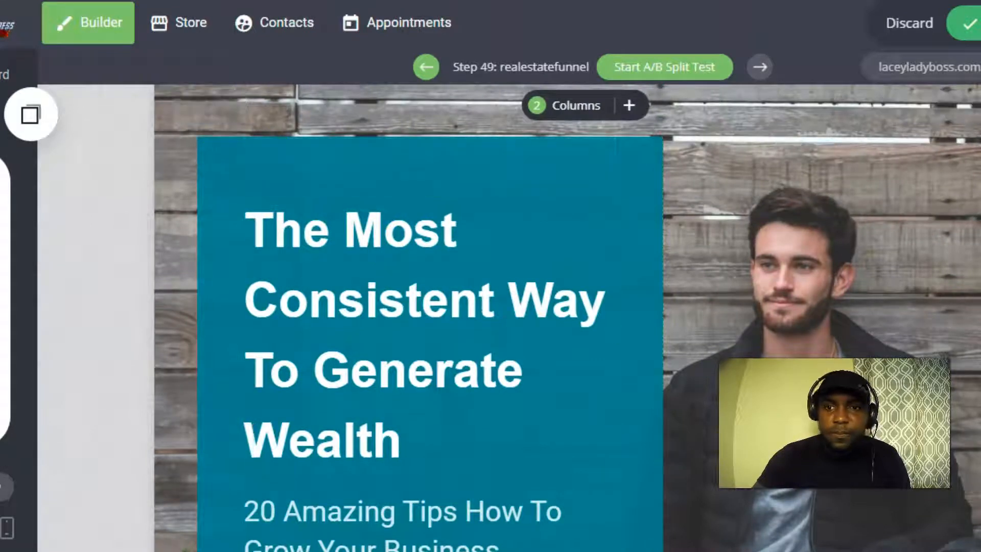
pyautogui.scroll(-4, 389, 219)
pyautogui.scroll(4, 406, 227)
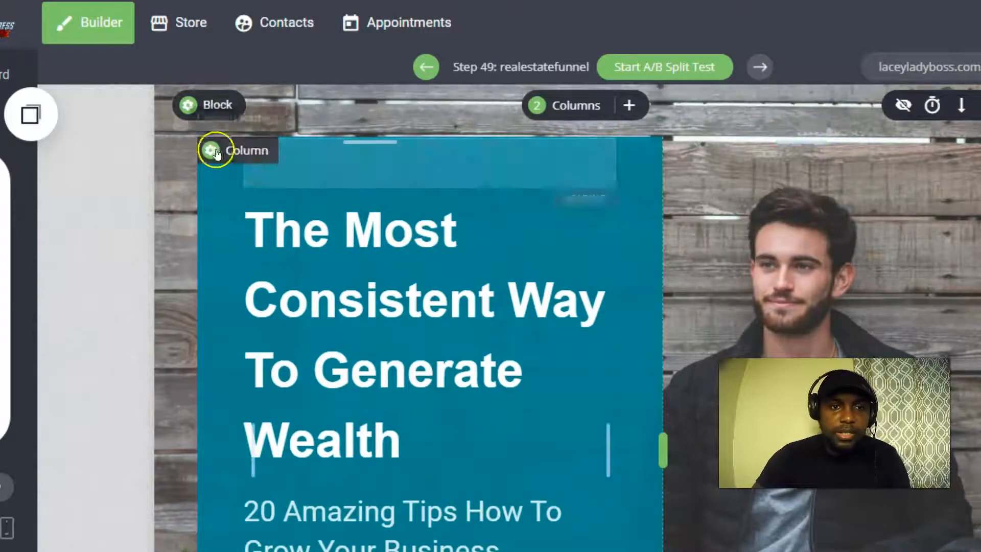
pyautogui.moveTo(215, 121)
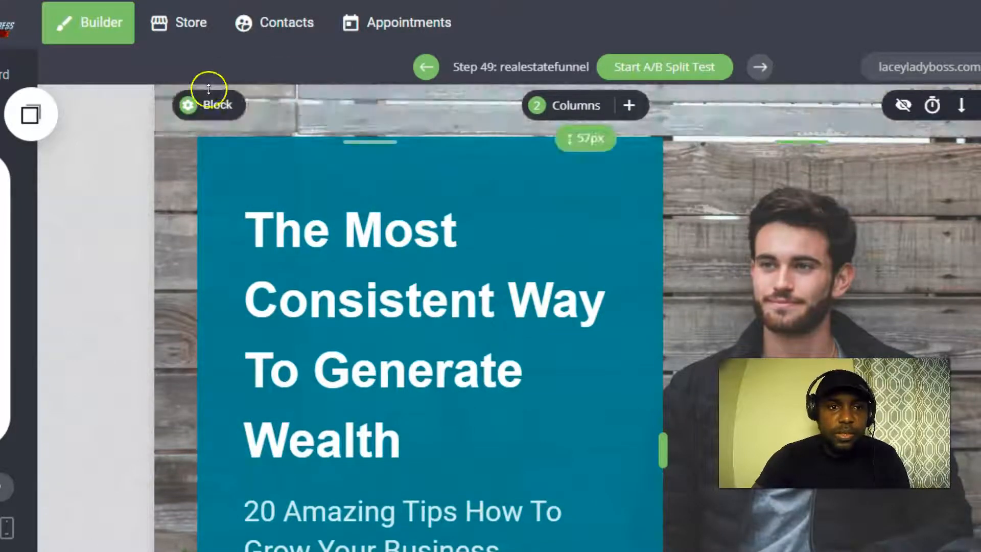
pyautogui.click(189, 103)
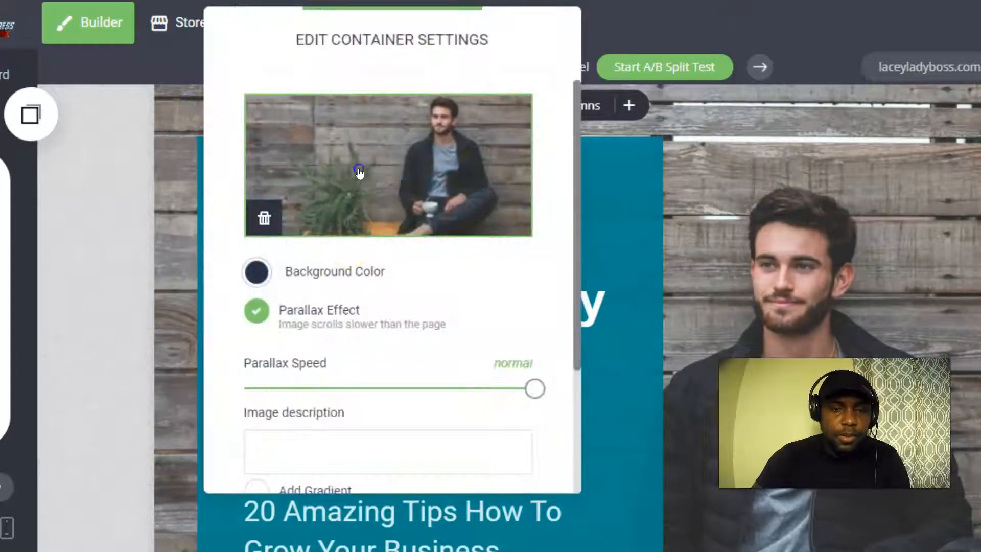
# Open the File Manager from the background image thumbnail and browse the available images.
pyautogui.click(359, 168)
pyautogui.scroll(-8, 492, 271)
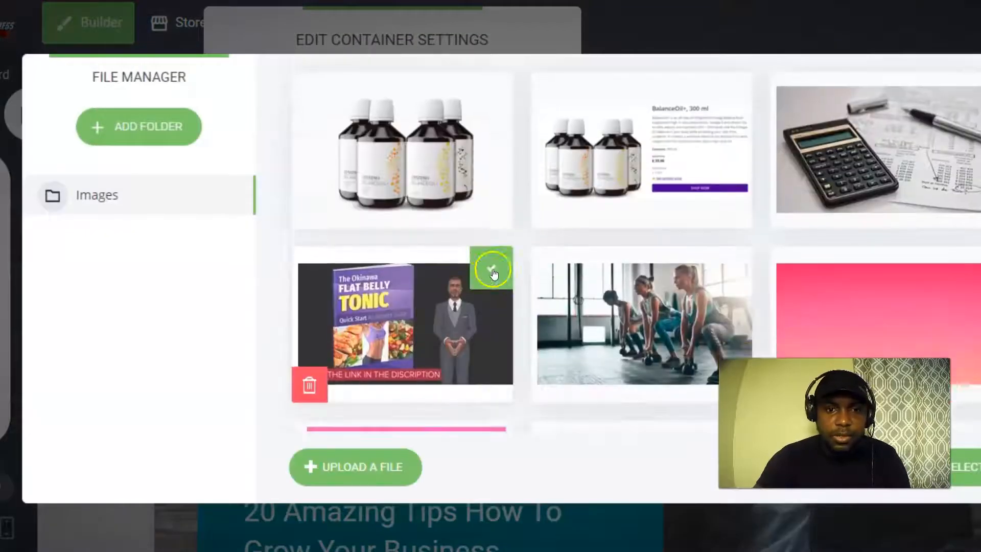
pyautogui.scroll(-6, 499, 277)
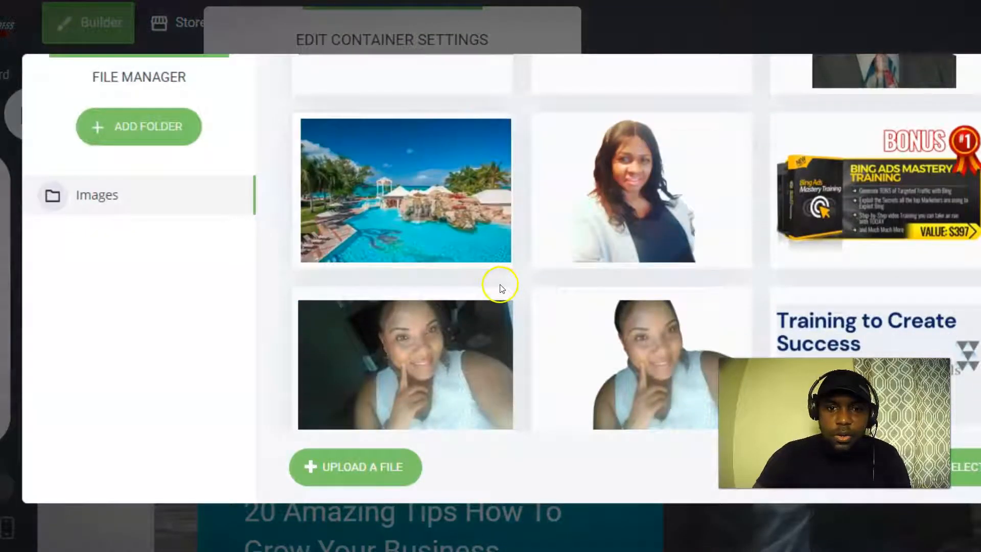
pyautogui.scroll(15, 510, 284)
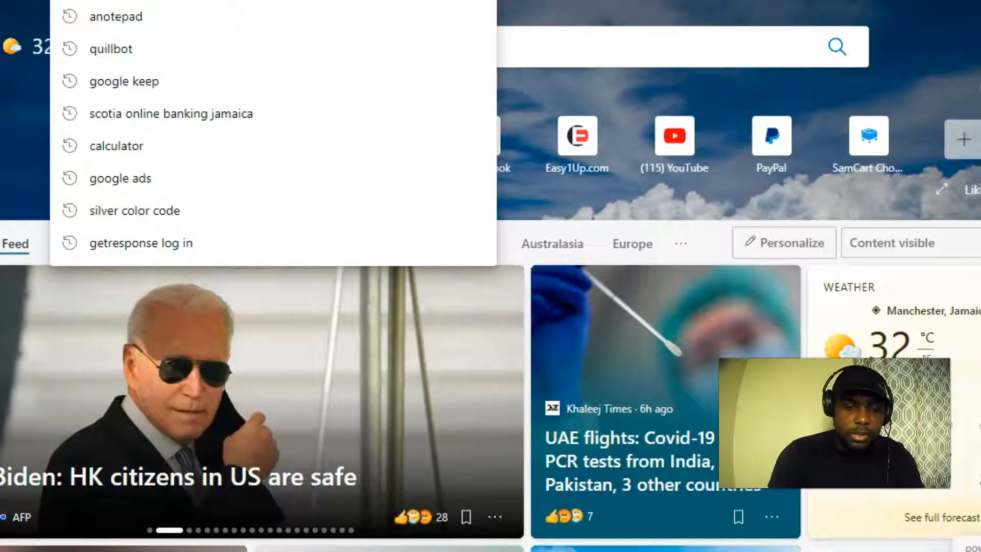
# Search Bing for 'california homes' and show the image results.
pyautogui.write('cla')
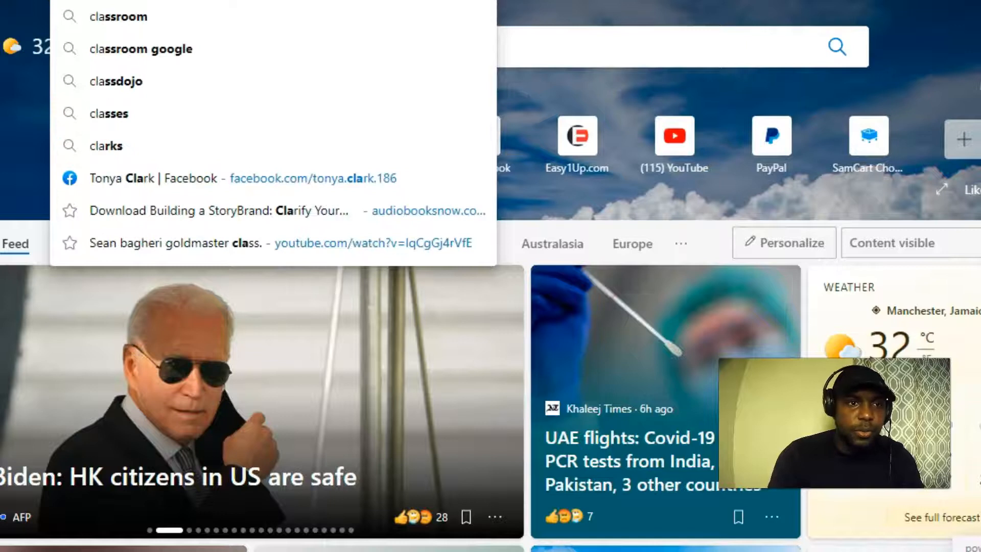
pyautogui.press('BackSpace')
pyautogui.press('BackSpace')
pyautogui.write('al')
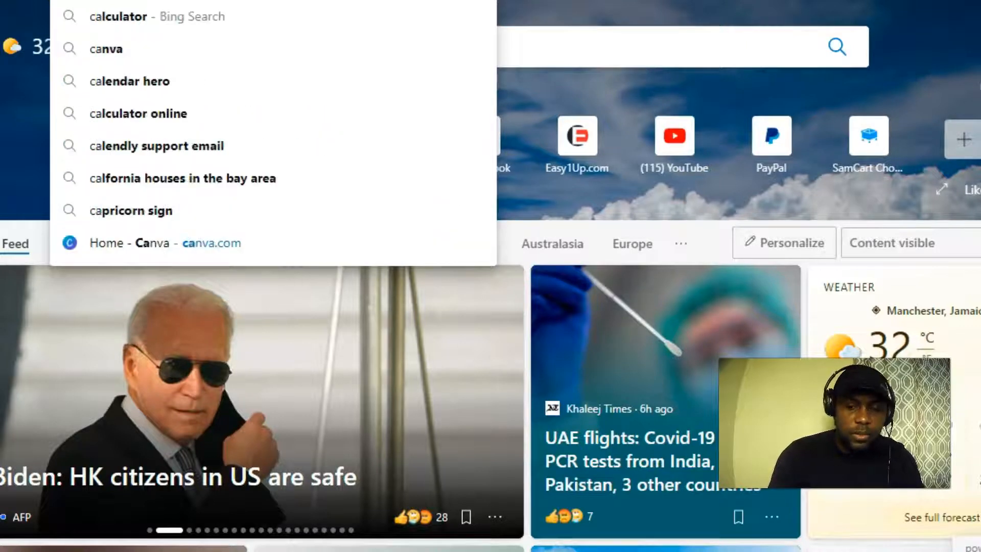
pyautogui.write('ifornia')
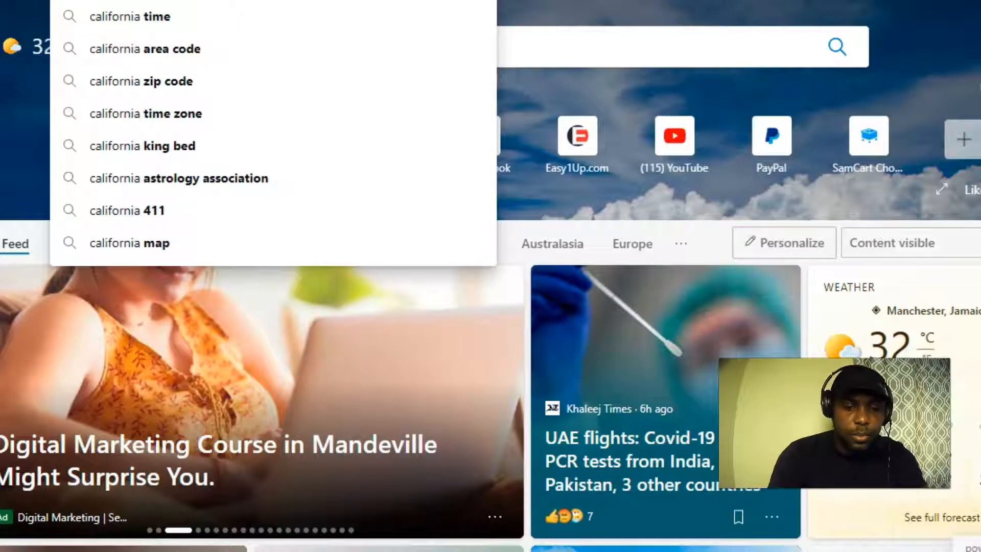
pyautogui.write(' homes')
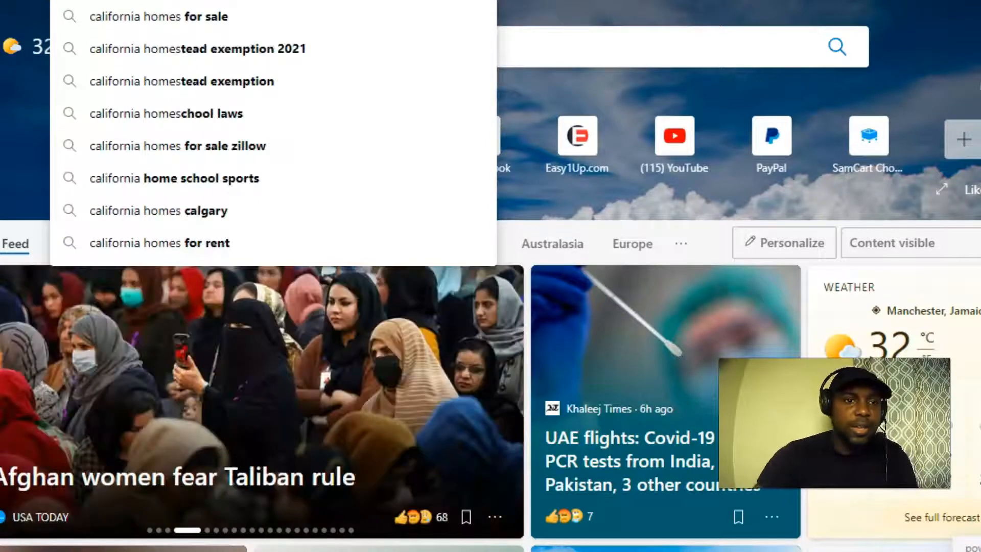
pyautogui.press('Return')
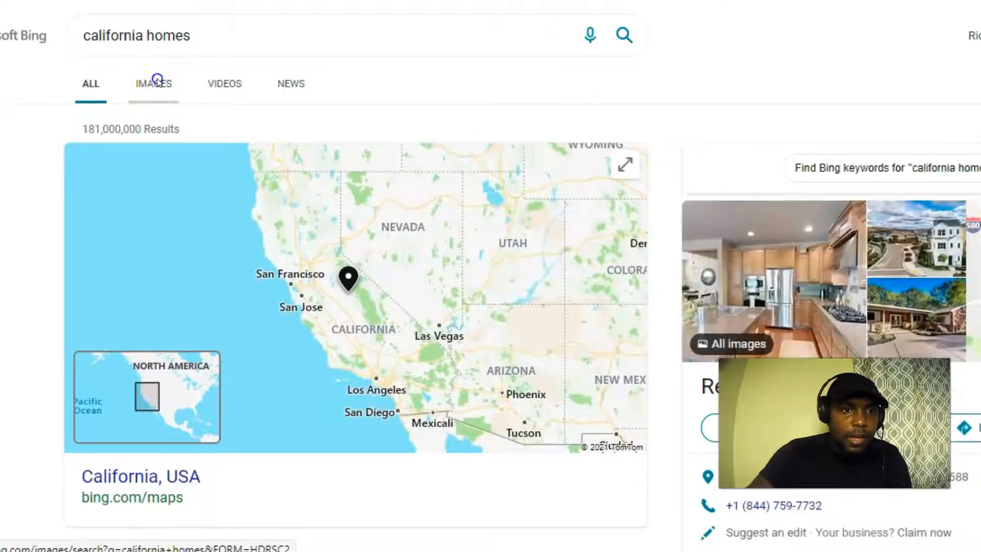
pyautogui.click(156, 80)
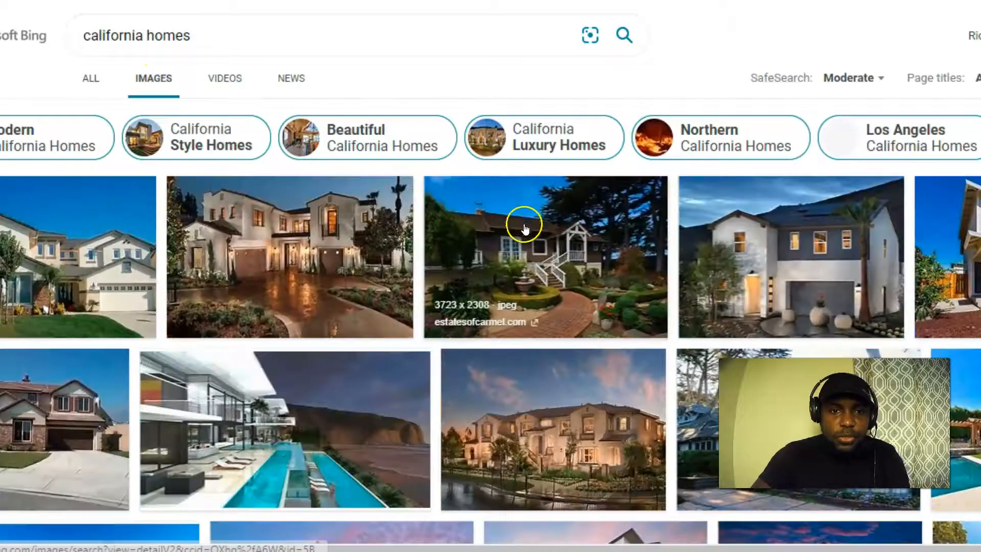
# Save the large white mansion photo to the computer as cali.jpg.
pyautogui.scroll(-3, 618, 243)
pyautogui.scroll(-10, 613, 242)
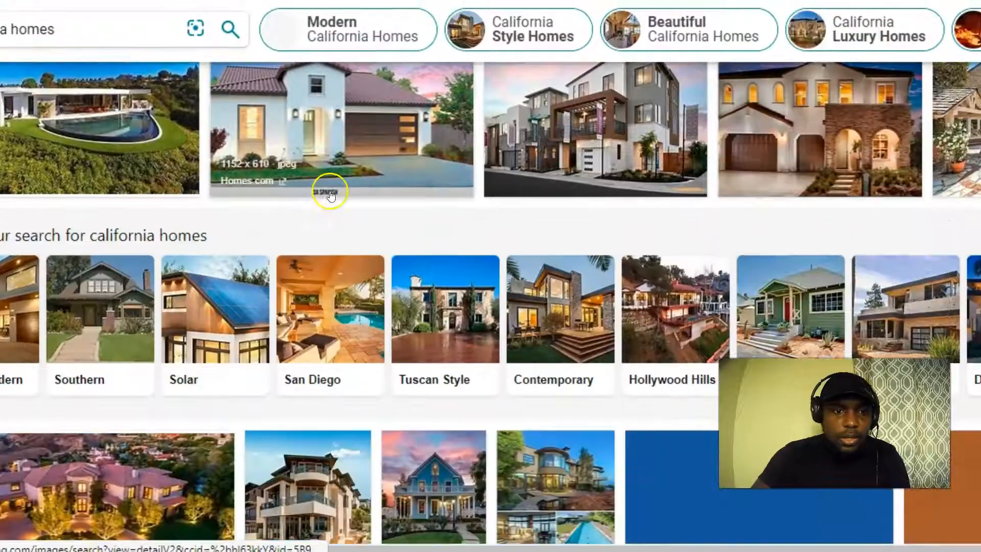
pyautogui.scroll(-12, 459, 199)
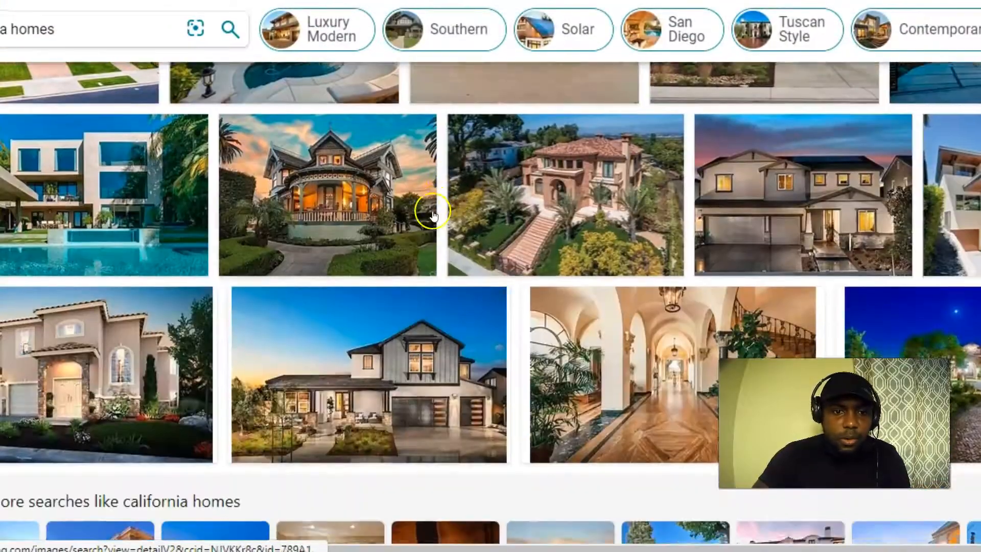
pyautogui.scroll(-5, 419, 215)
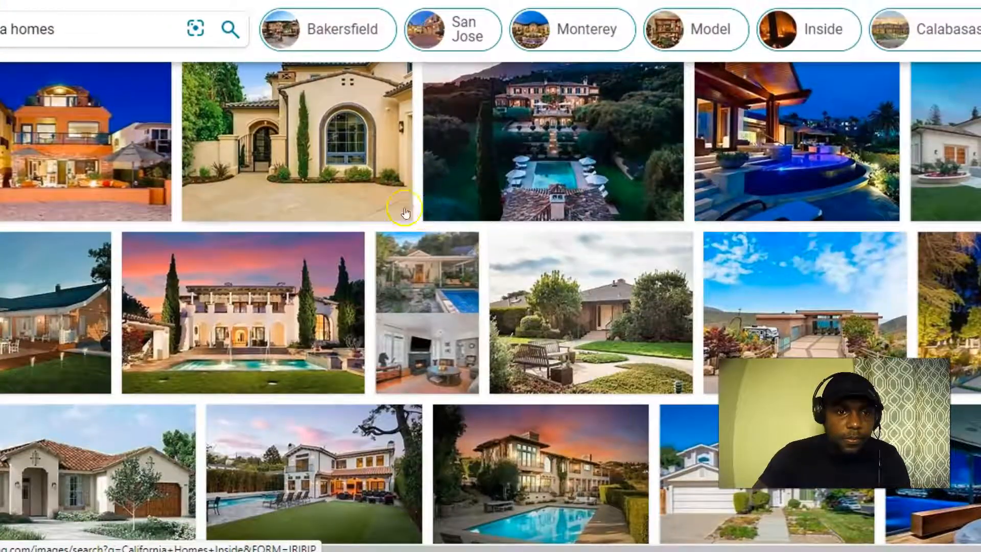
pyautogui.scroll(-3, 630, 169)
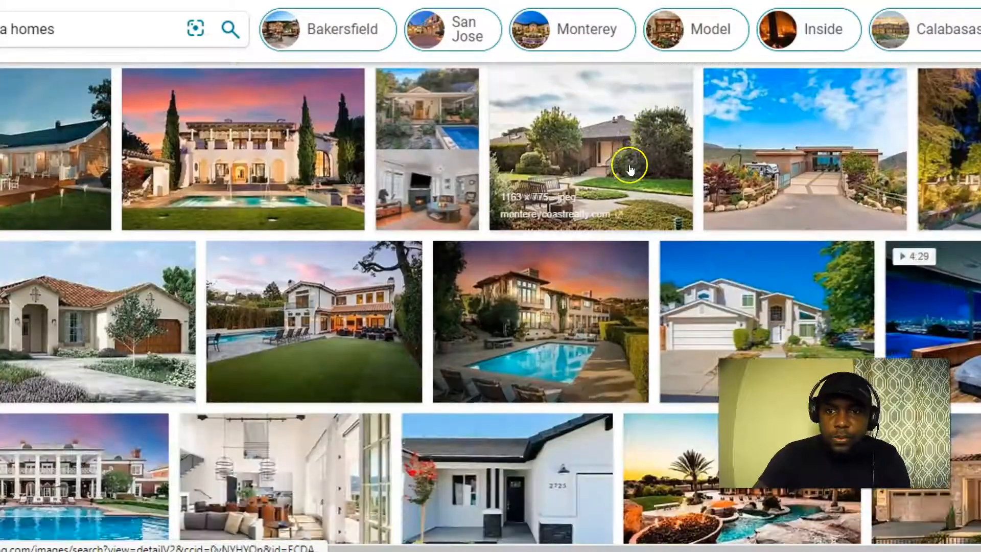
pyautogui.scroll(3, 630, 168)
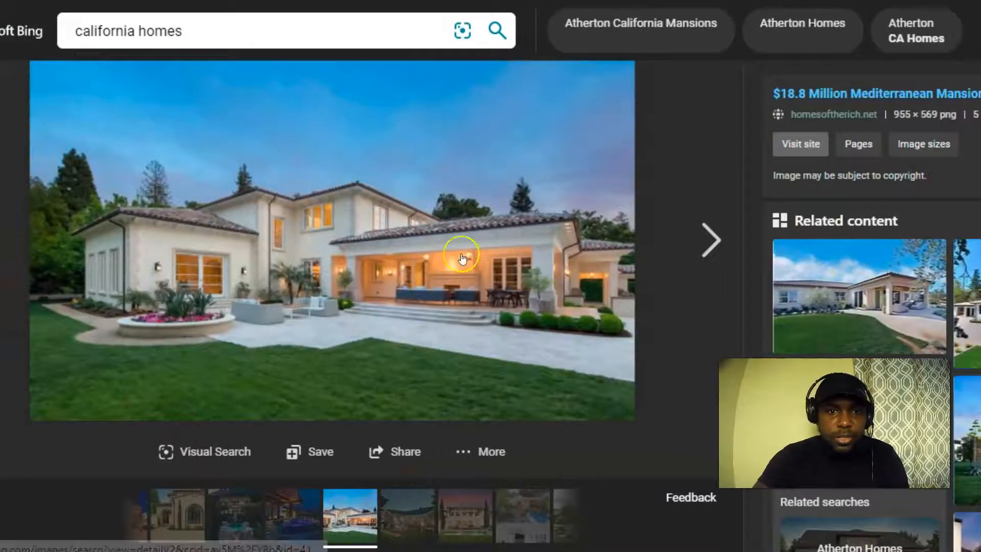
pyautogui.rightClick(422, 257)
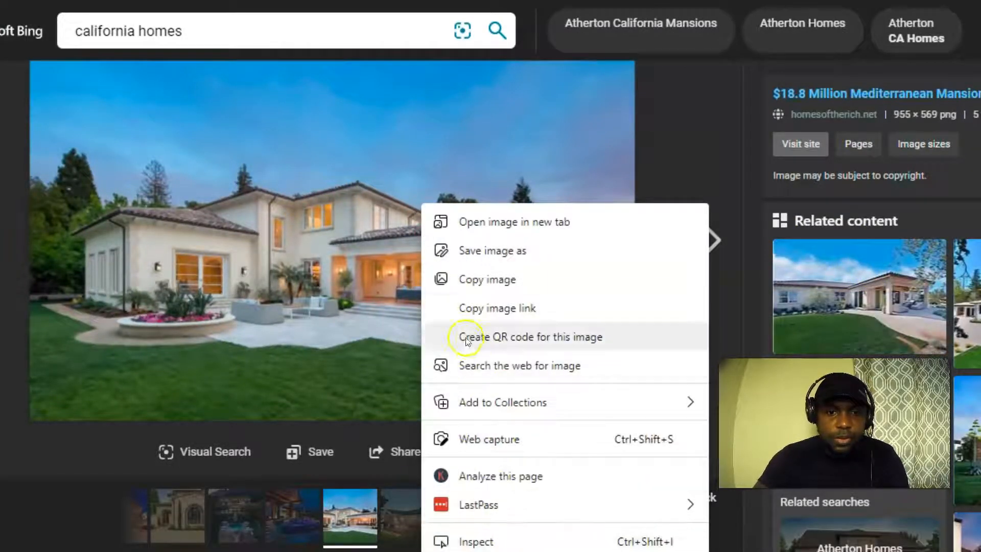
pyautogui.click(503, 251)
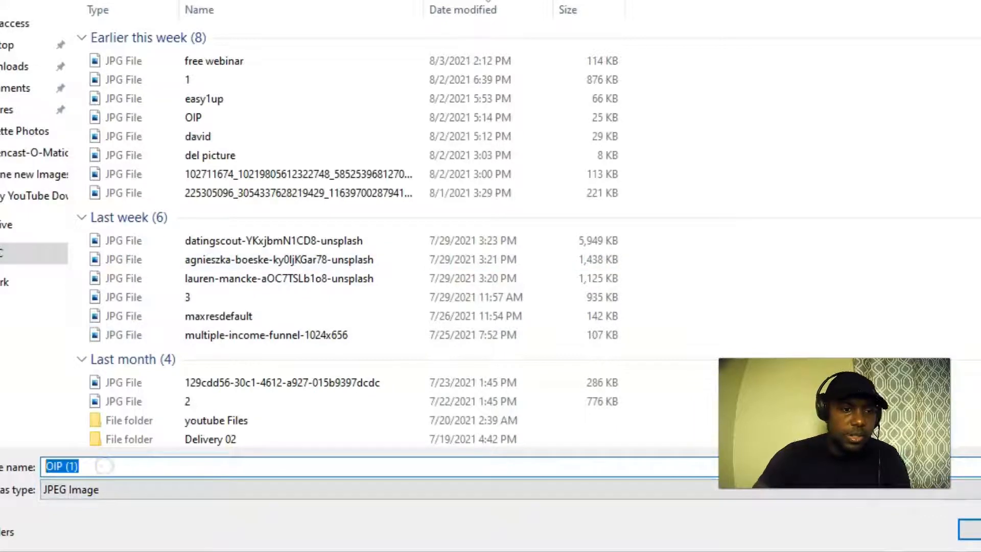
pyautogui.write('cal')
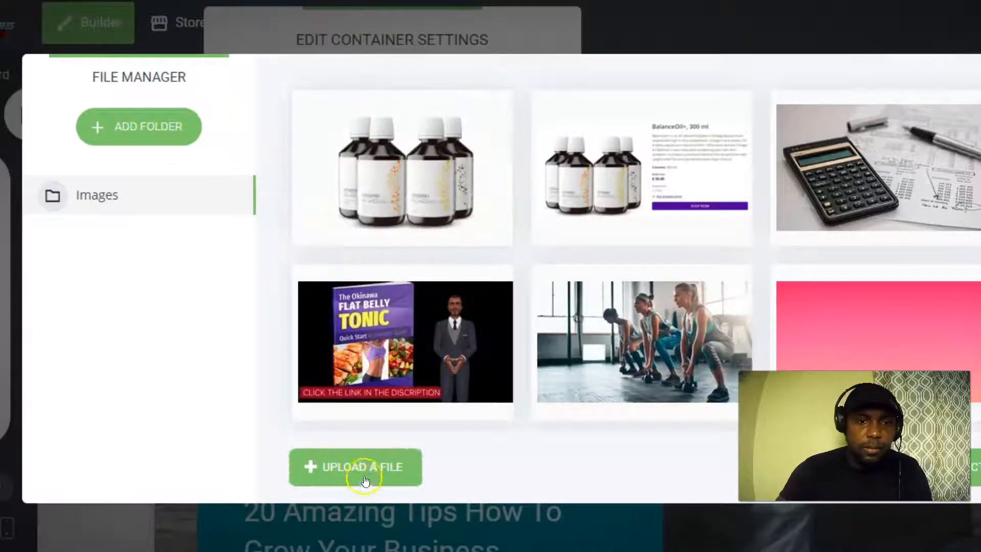
# Upload cali.jpg and set it as the hero block's background image.
pyautogui.click(377, 467)
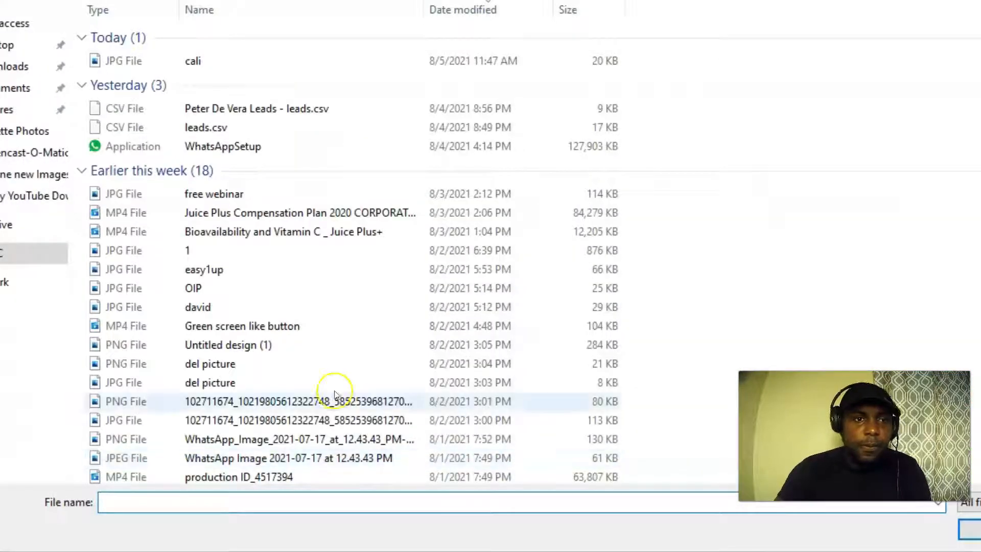
pyautogui.click(197, 61)
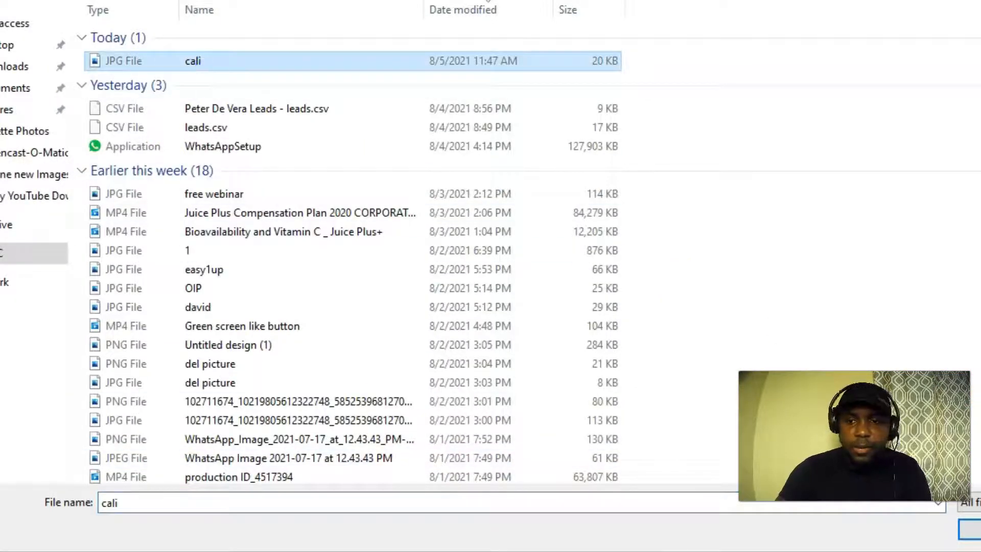
pyautogui.press('Return')
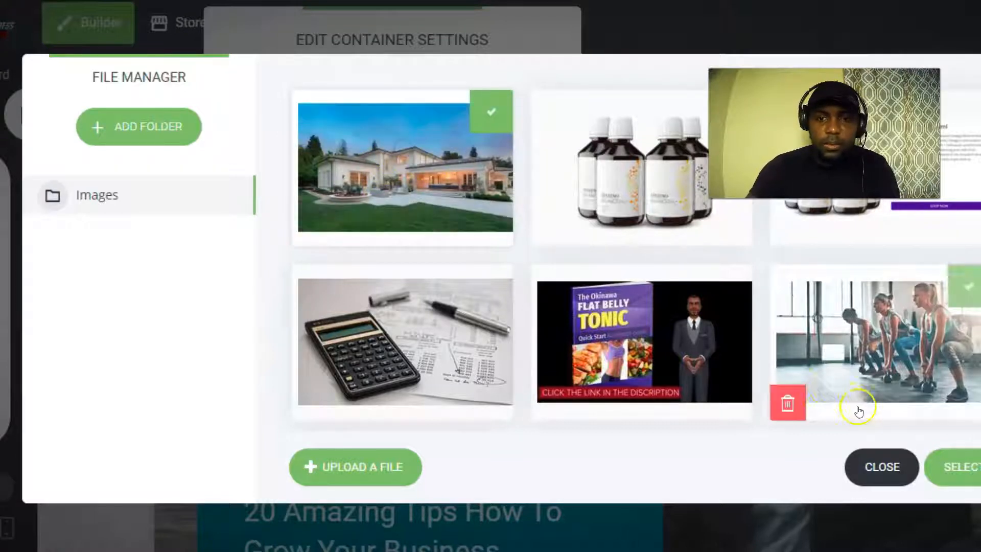
pyautogui.click(964, 466)
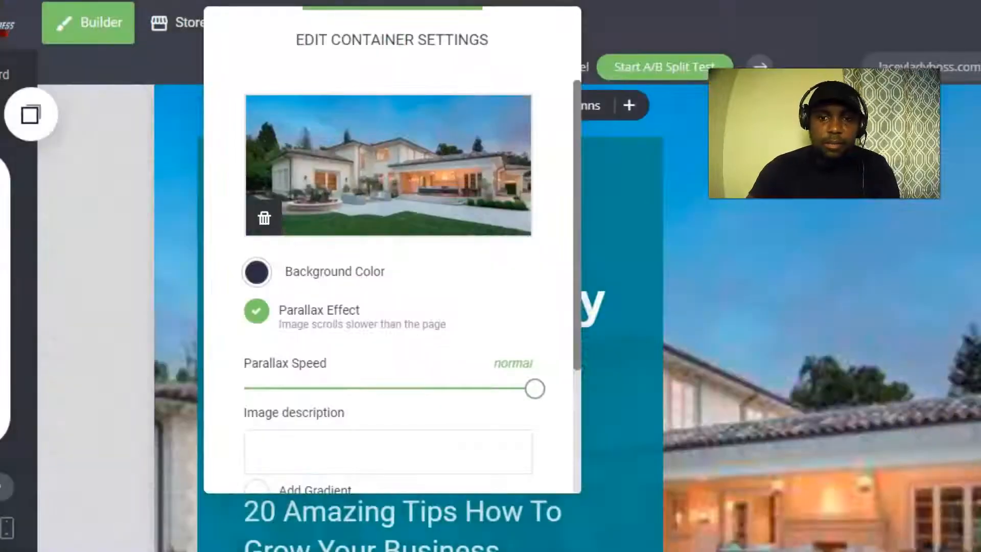
pyautogui.press('Escape')
pyautogui.scroll(-3, 513, 375)
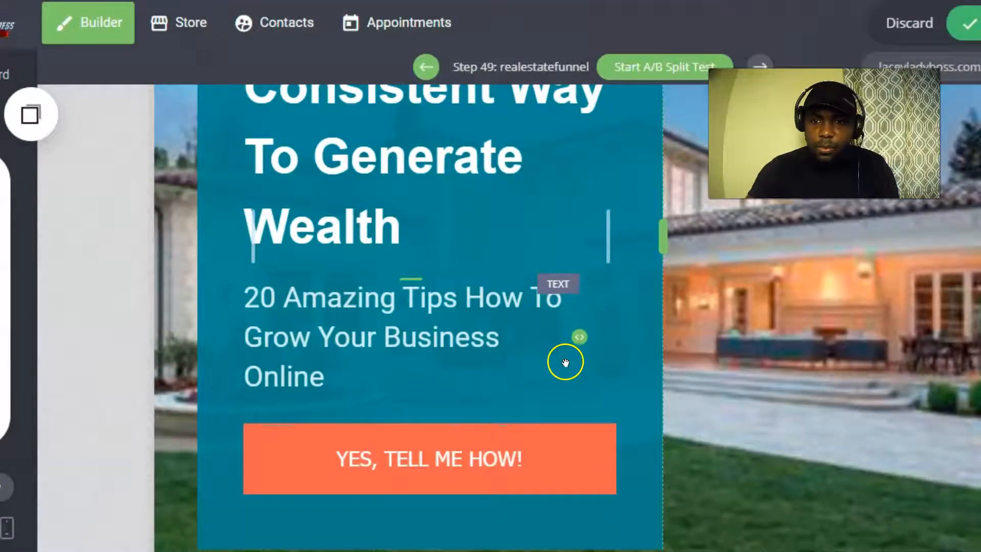
pyautogui.scroll(5, 713, 328)
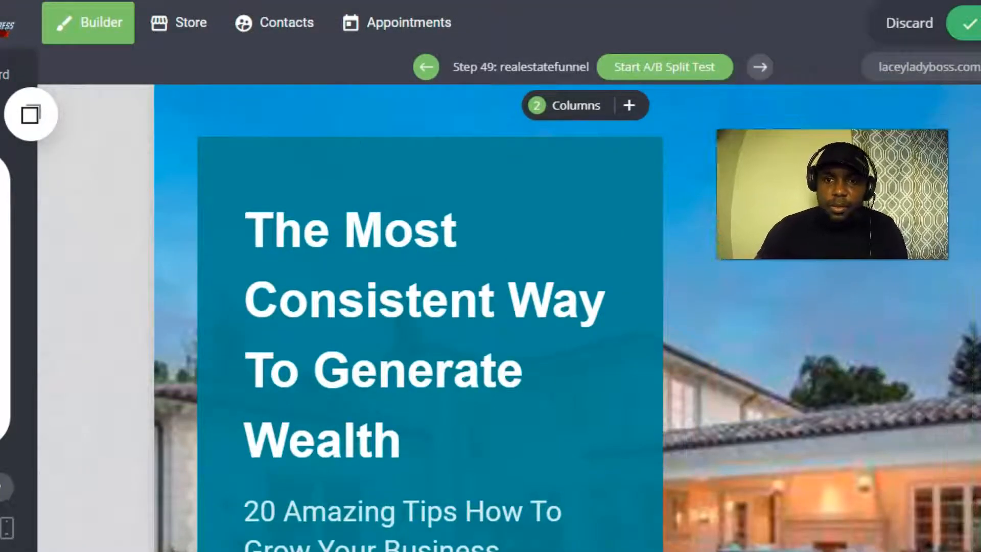
pyautogui.scroll(-5, 804, 329)
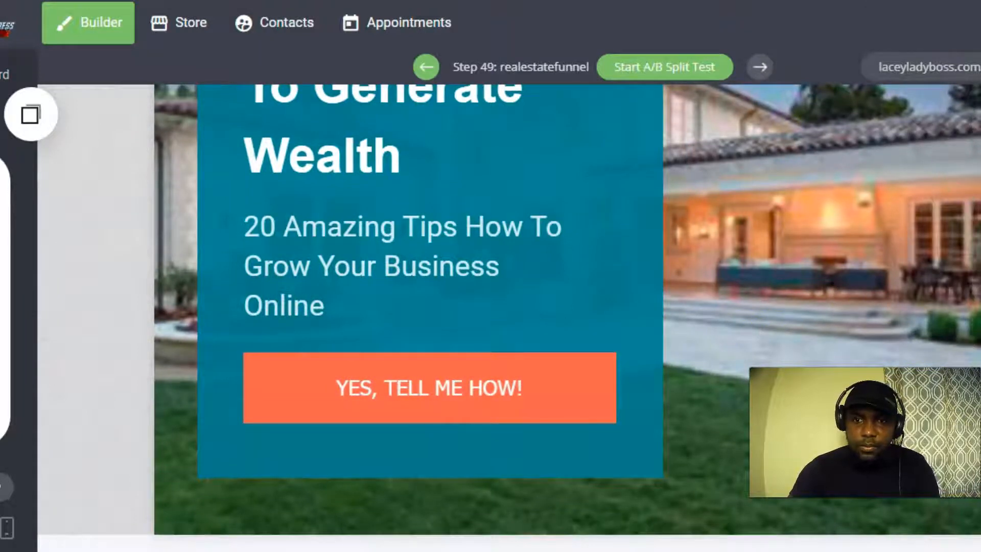
pyautogui.scroll(-1, 737, 247)
pyautogui.scroll(5, 729, 256)
pyautogui.scroll(-5, 729, 256)
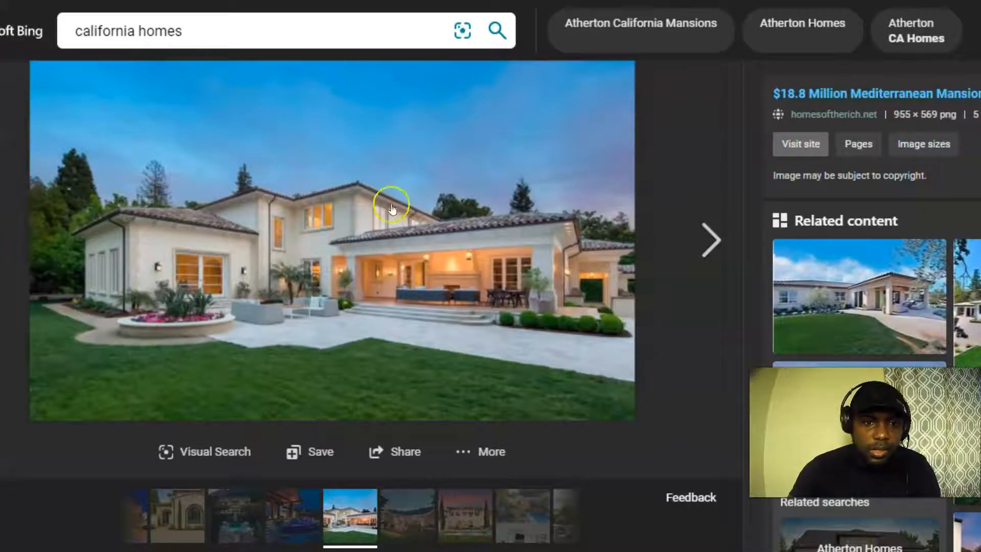
# Open the red-roofed single-storey house photo and save it into Downloads.
pyautogui.scroll(-5, 859, 215)
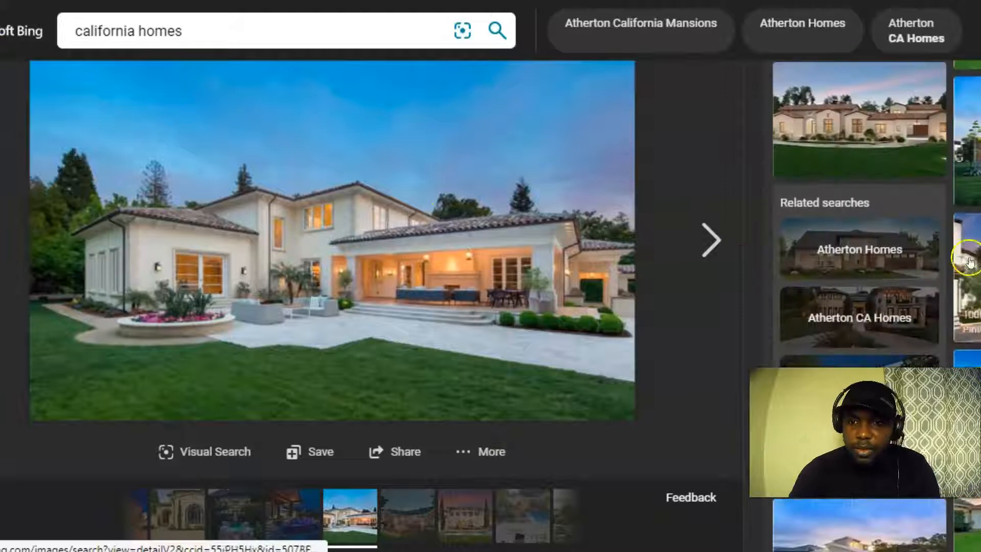
pyautogui.scroll(-3, 751, 170)
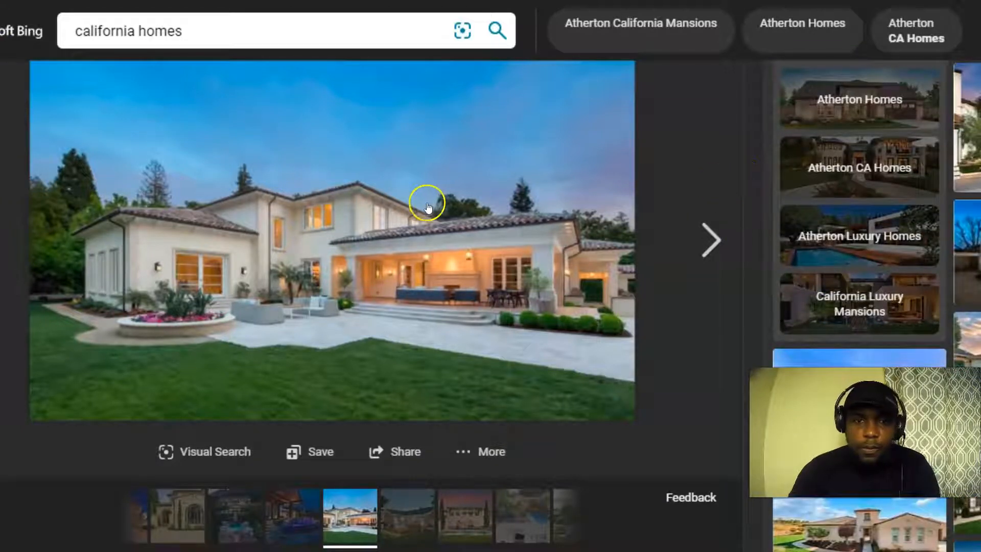
pyautogui.scroll(-4, 900, 227)
pyautogui.scroll(-1, 899, 228)
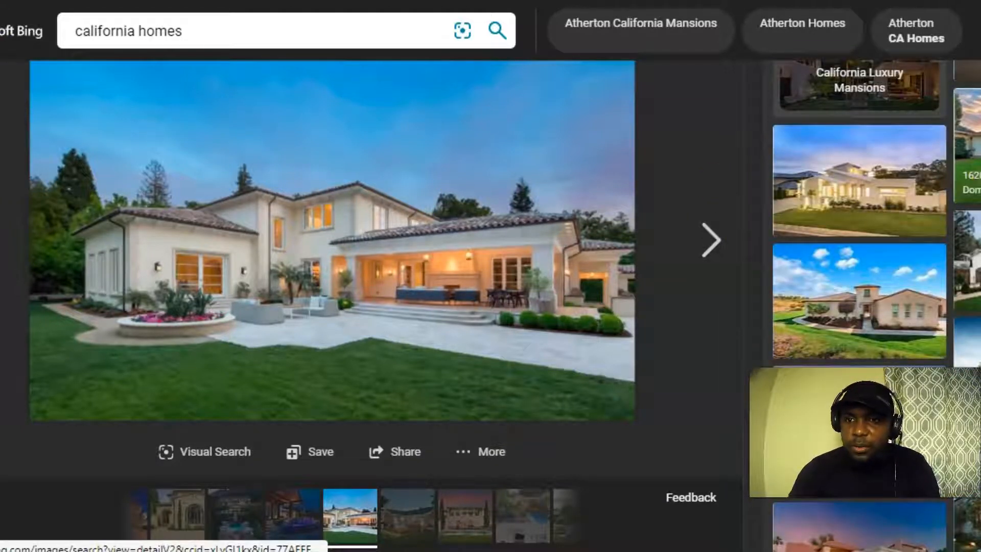
pyautogui.click(970, 148)
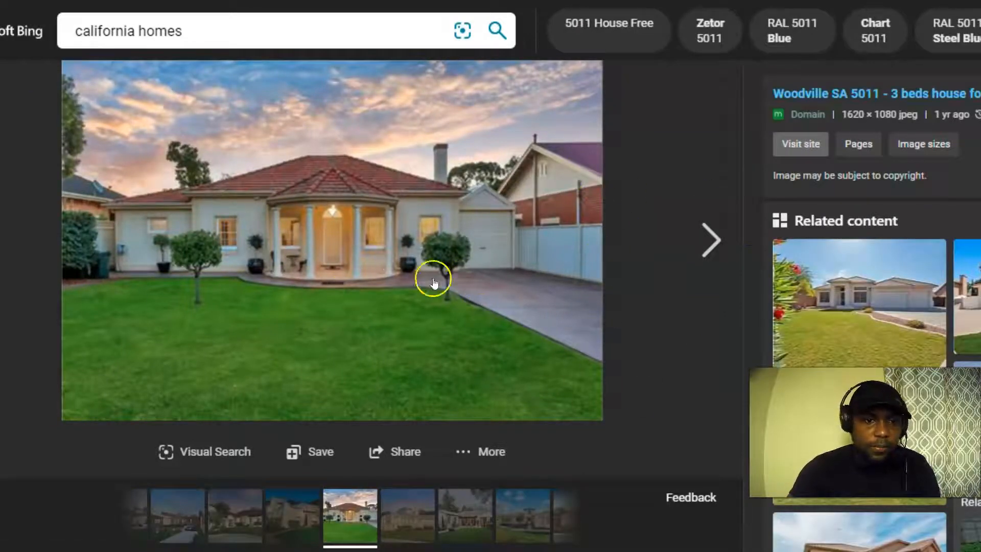
pyautogui.rightClick(398, 239)
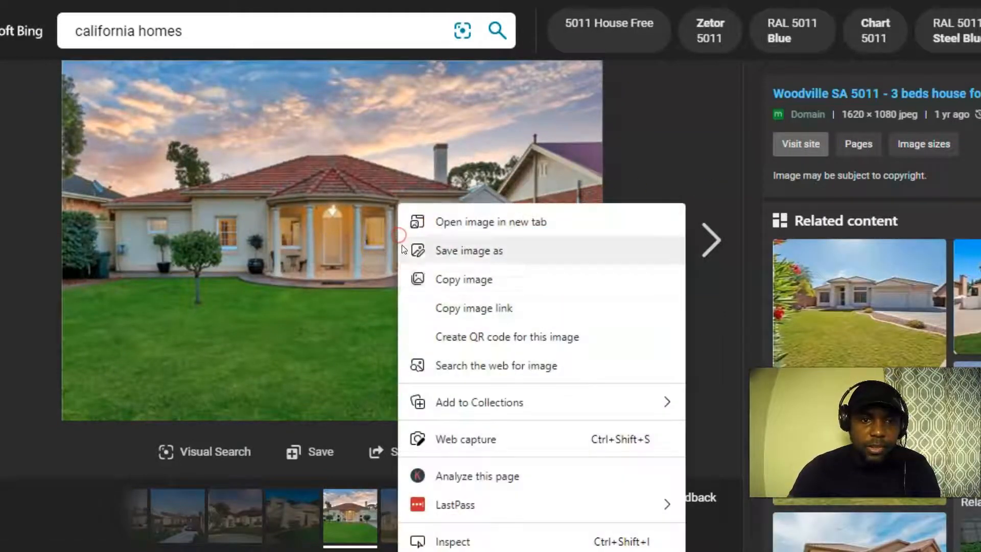
pyautogui.click(471, 254)
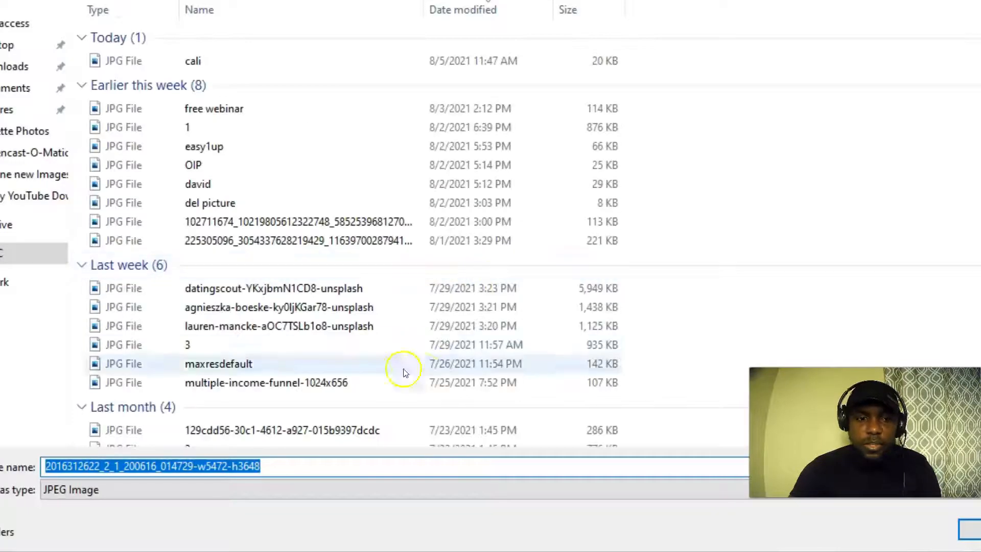
pyautogui.click(5, 68)
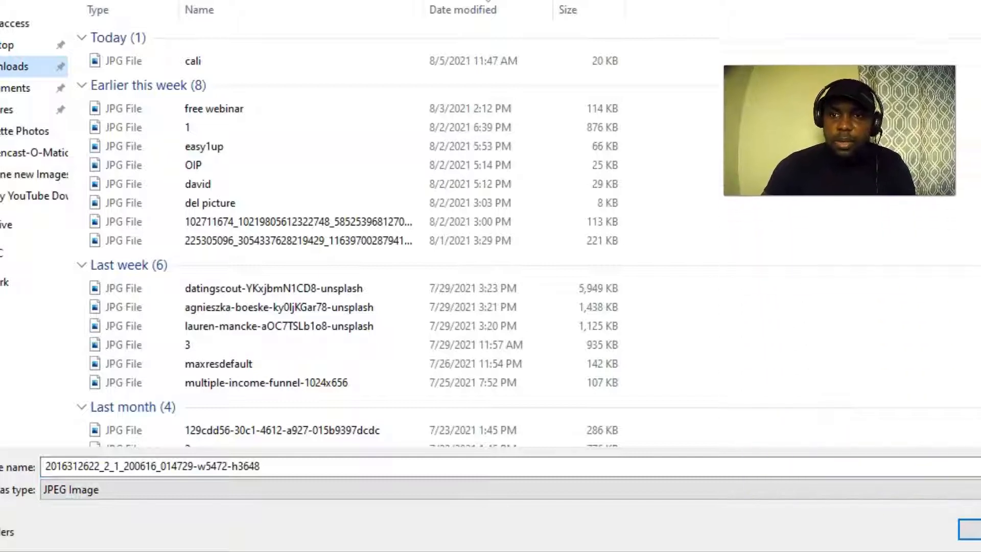
pyautogui.click(971, 529)
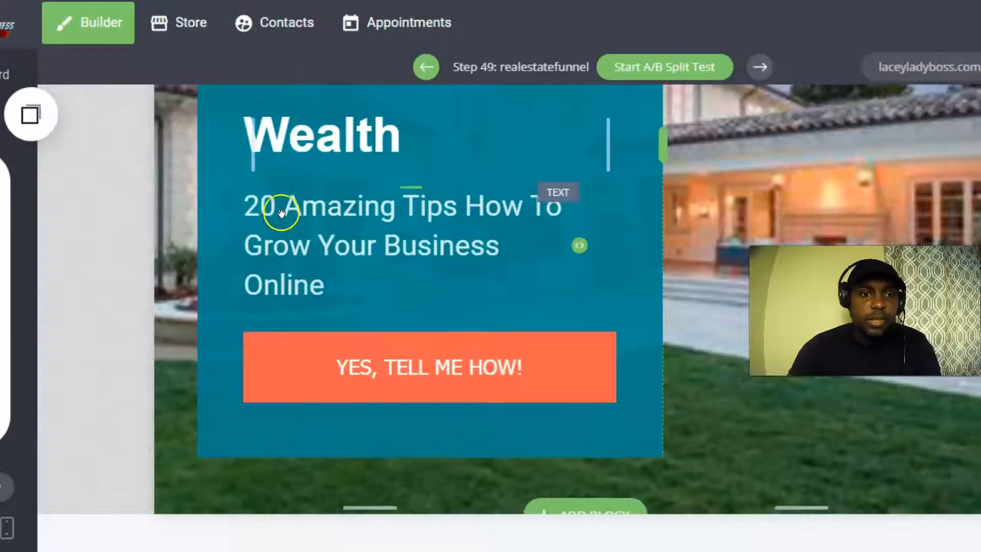
pyautogui.scroll(6, 363, 234)
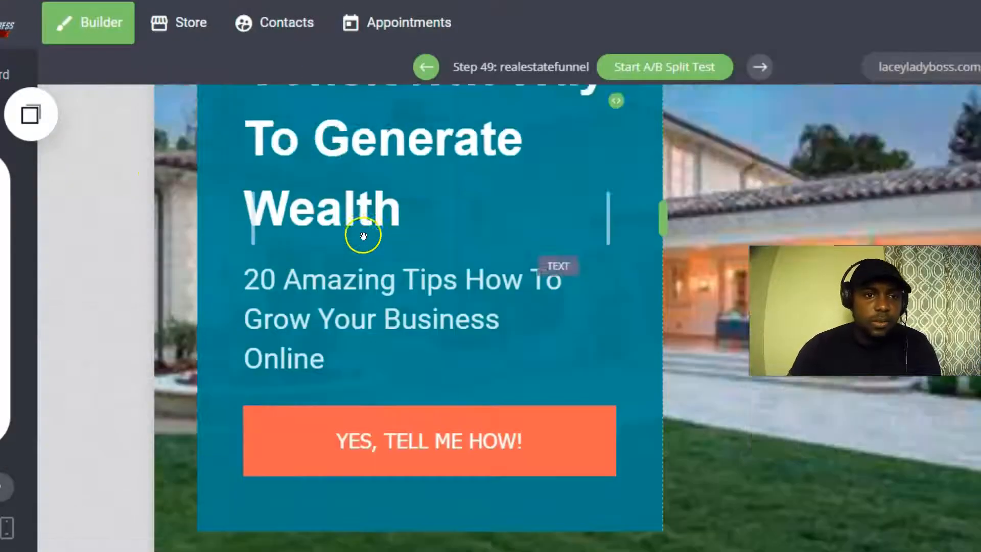
# Upload the downloaded red-roofed house JPG, set it as the block background, and save.
pyautogui.moveTo(208, 102)
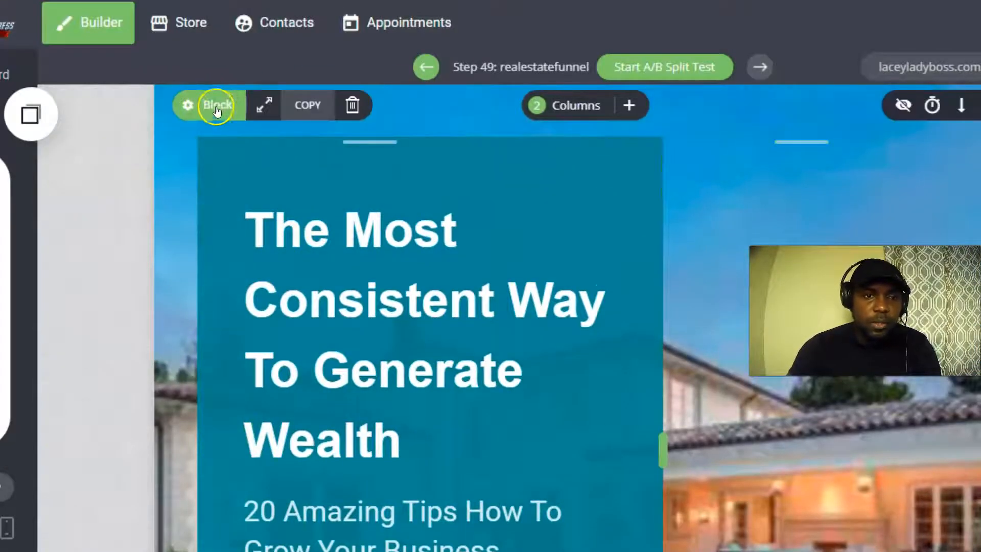
pyautogui.click(218, 104)
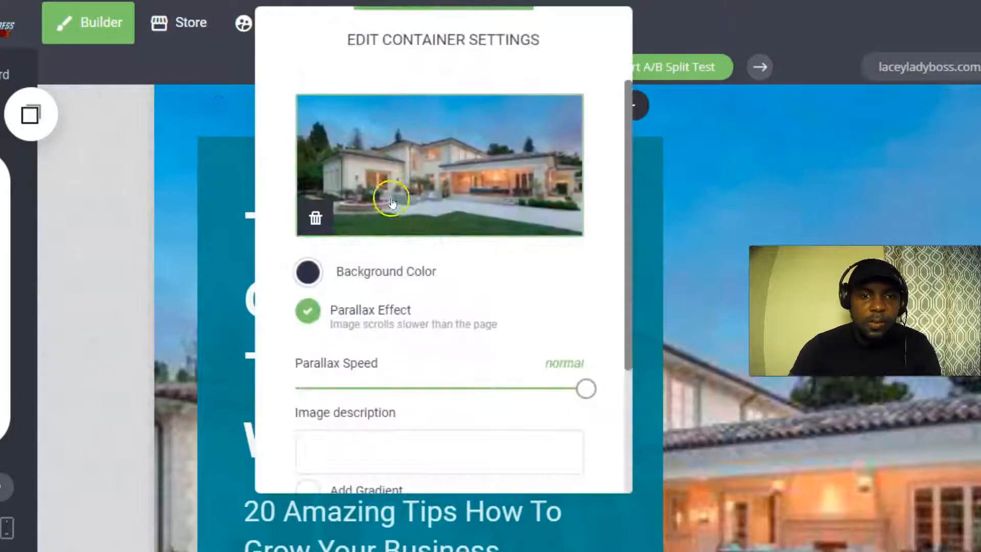
pyautogui.click(437, 150)
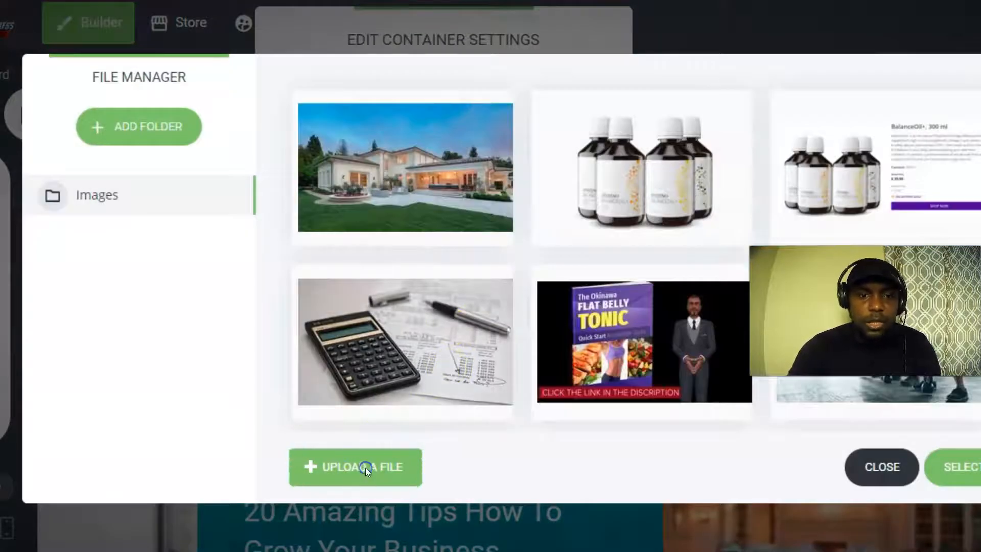
pyautogui.click(366, 467)
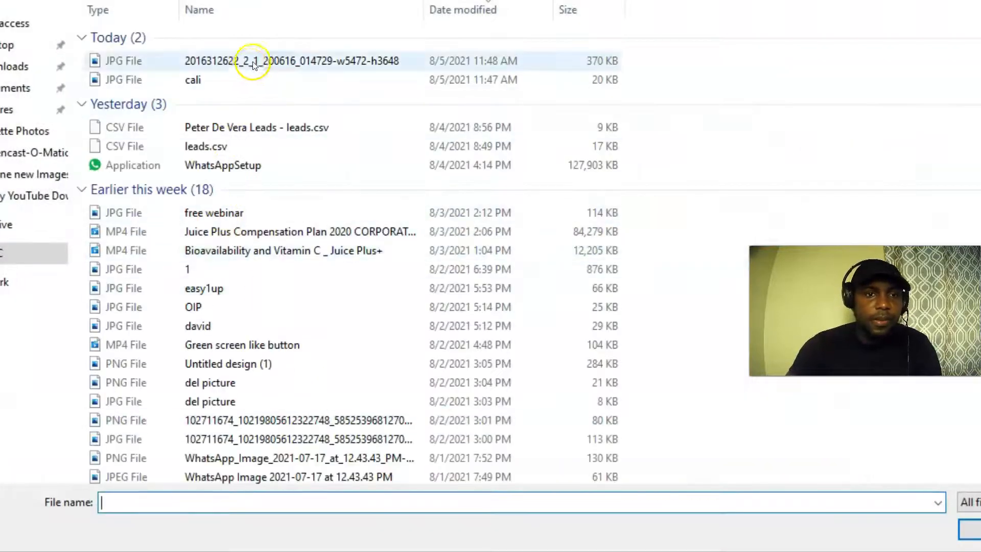
pyautogui.click(254, 62)
pyautogui.click(971, 530)
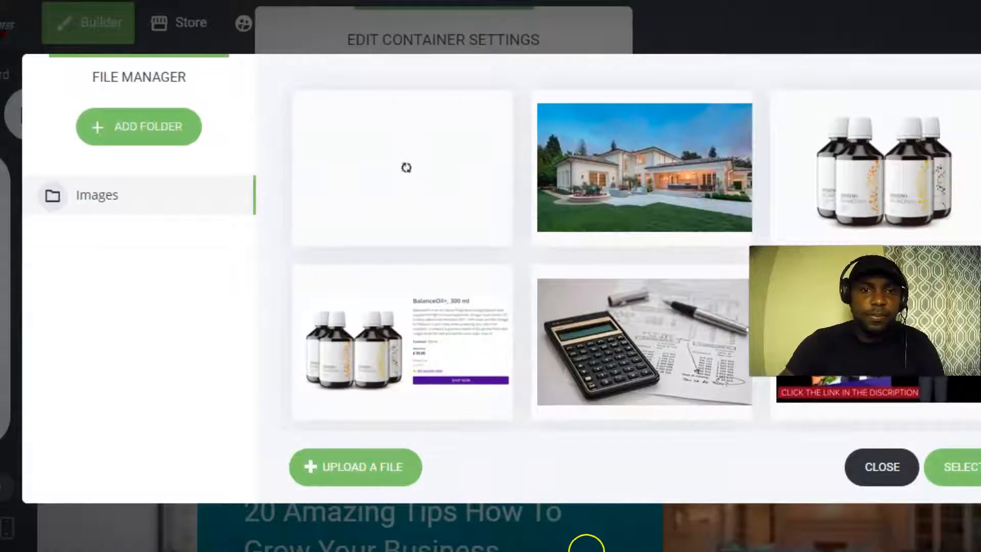
pyautogui.click(342, 207)
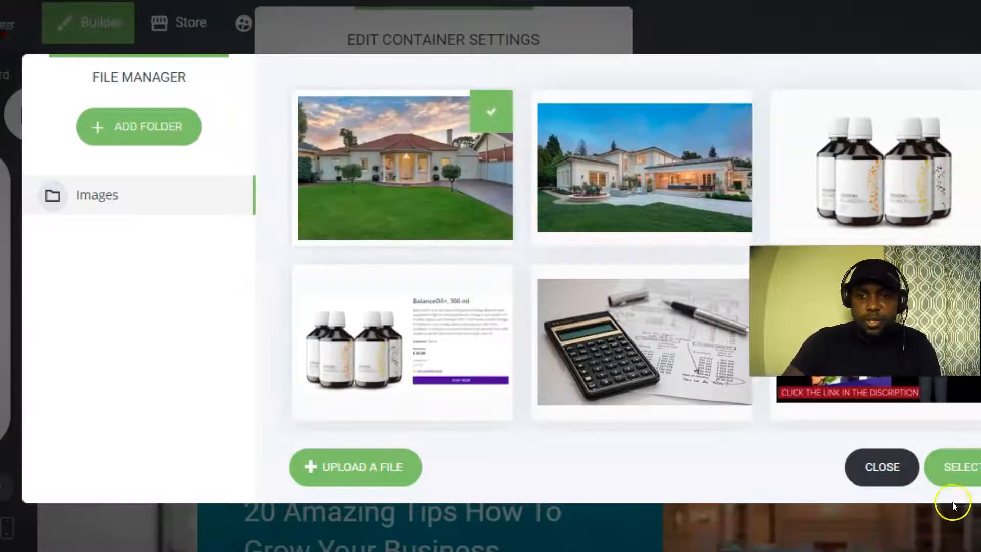
pyautogui.click(958, 478)
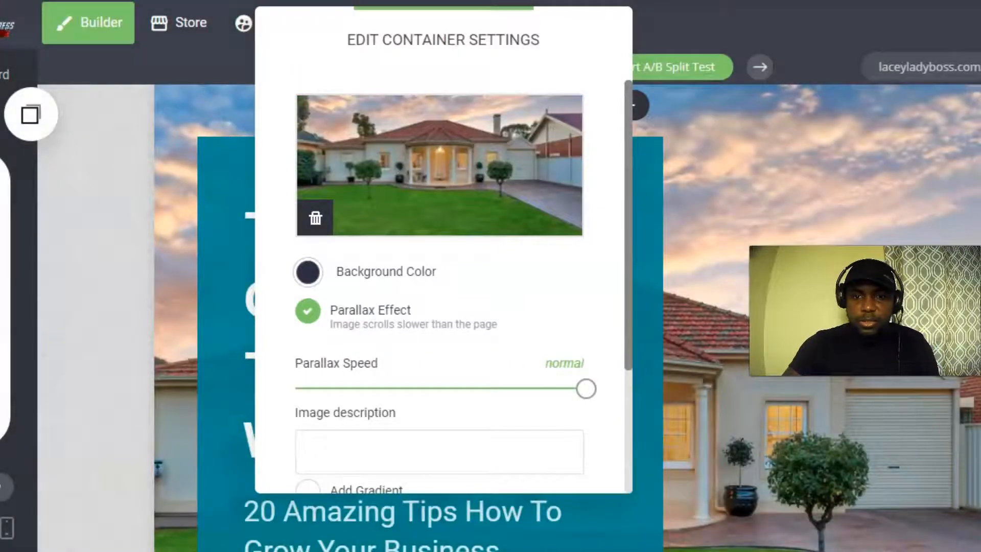
pyautogui.click(848, 306)
pyautogui.click(974, 24)
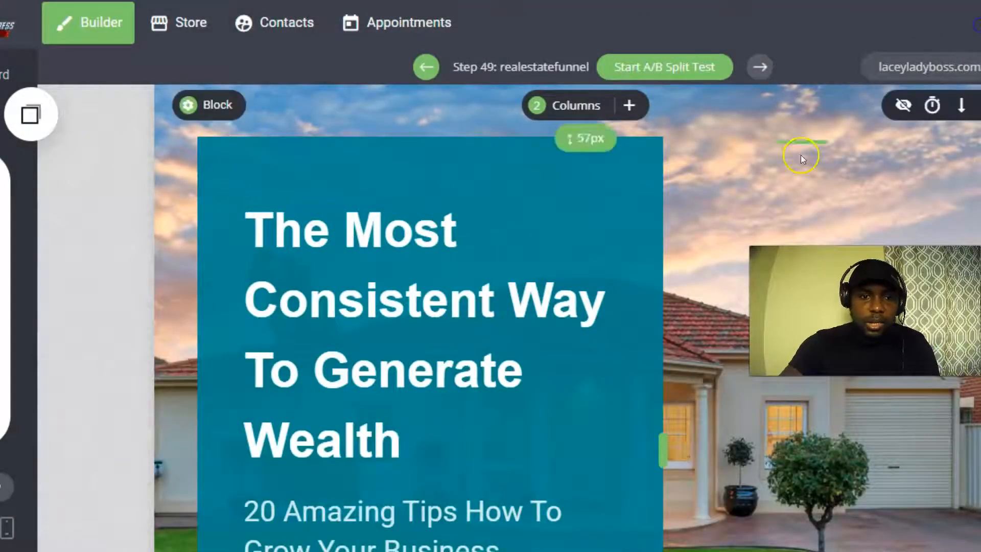
# Reduce the column's top padding to 34px and save the change.
pyautogui.scroll(-6, 746, 225)
pyautogui.scroll(6, 691, 294)
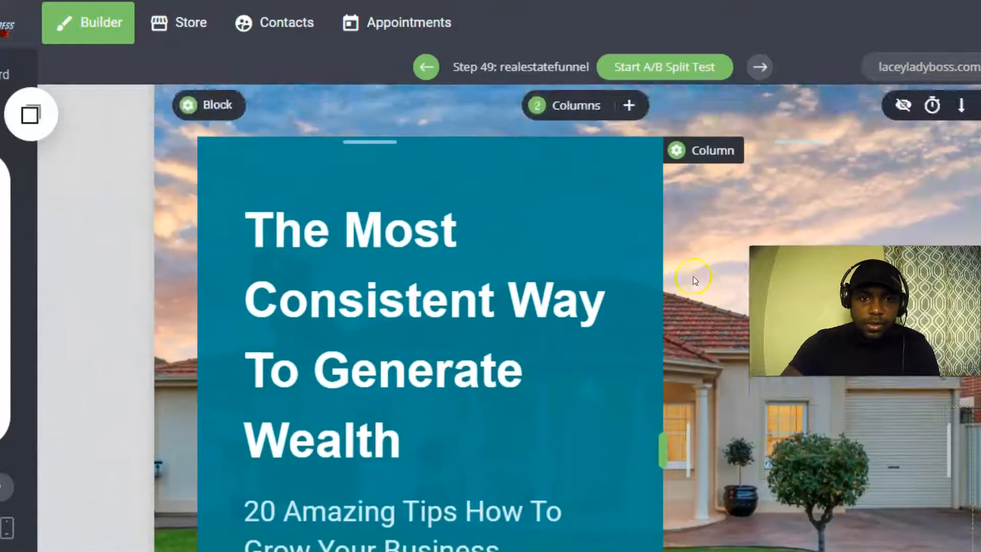
pyautogui.scroll(-5, 695, 280)
pyautogui.scroll(5, 695, 278)
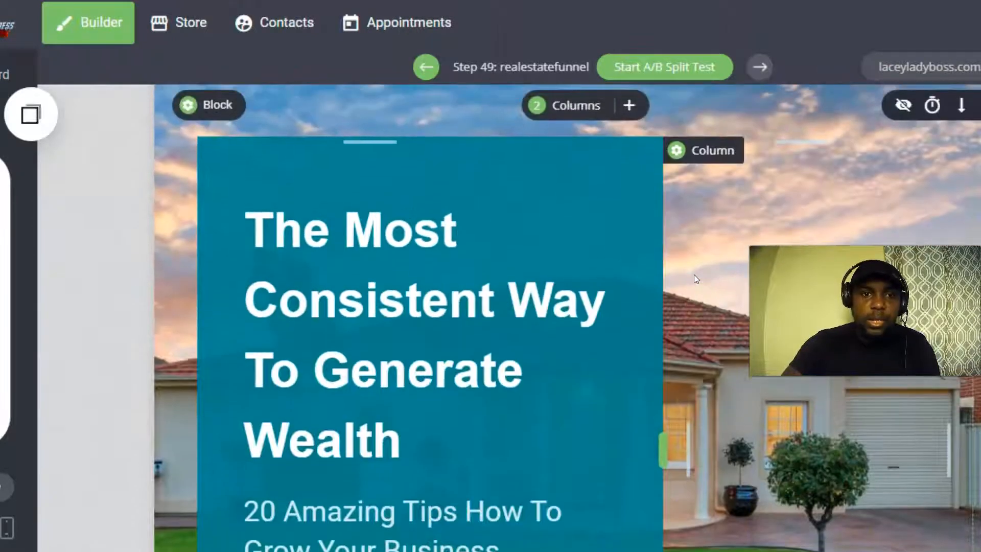
pyautogui.moveTo(354, 138); pyautogui.dragTo(376, 120)
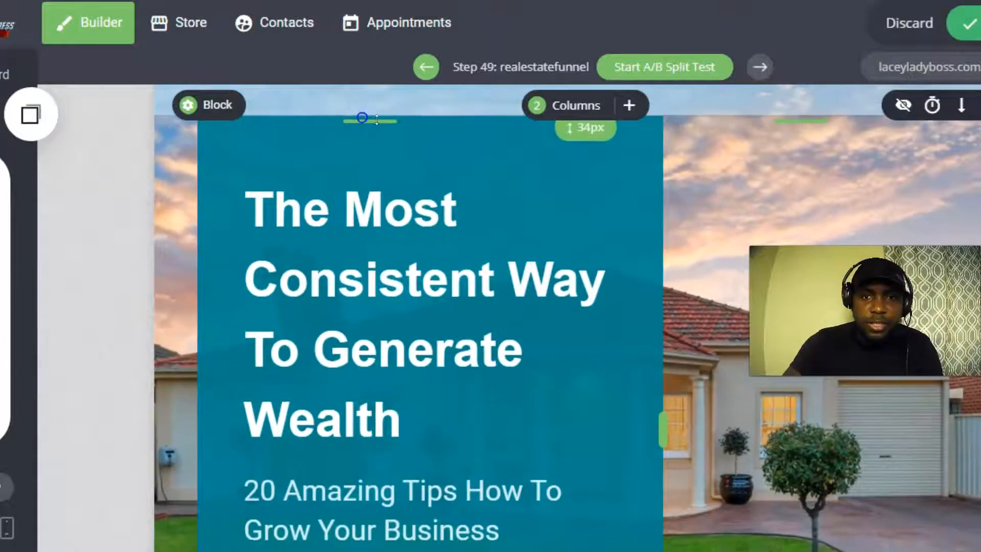
pyautogui.click(968, 24)
pyautogui.scroll(-2, 381, 212)
pyautogui.scroll(2, 376, 212)
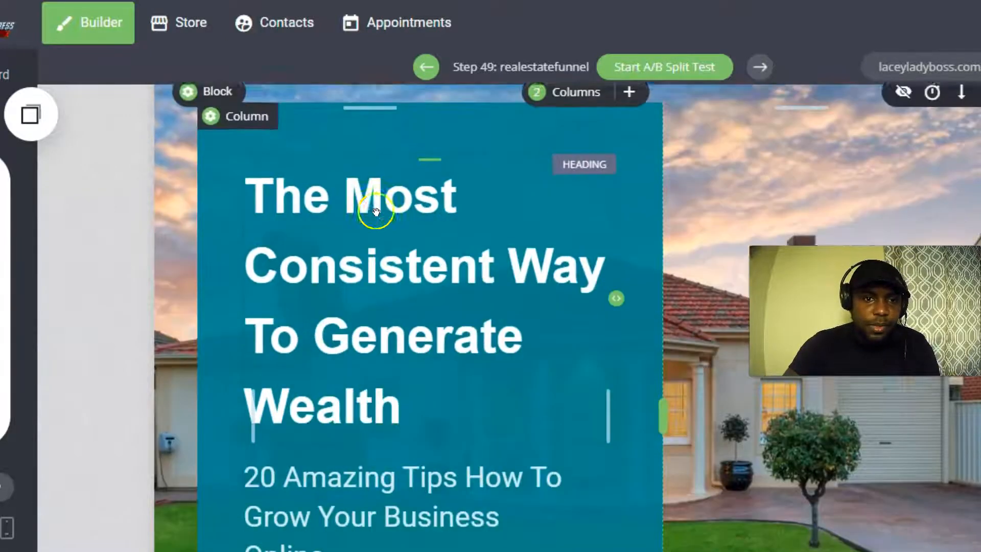
pyautogui.scroll(-3, 376, 212)
pyautogui.scroll(3, 394, 232)
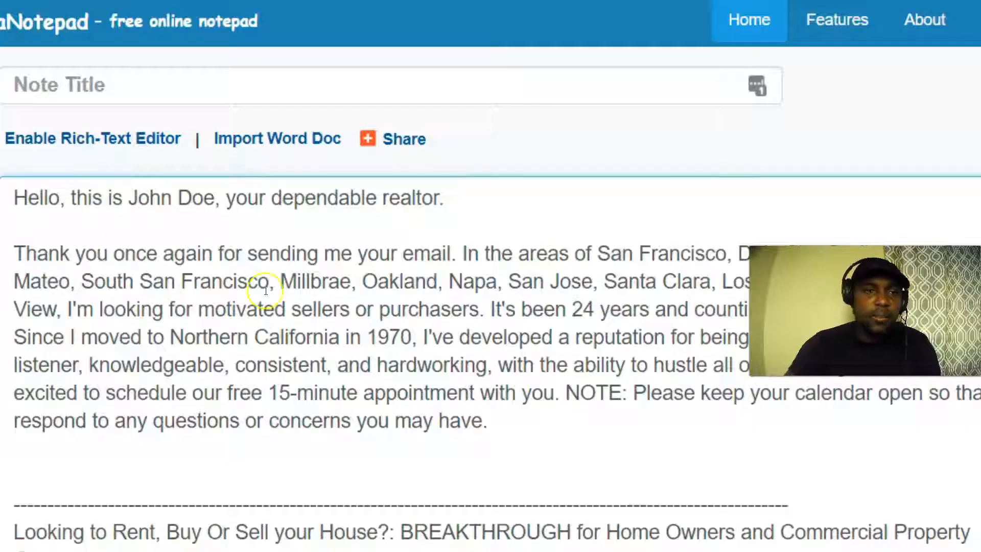
# Select and copy the line 'Looking to Rent, Buy Or Sell your House?' in the realtor note.
pyautogui.scroll(-7, 464, 314)
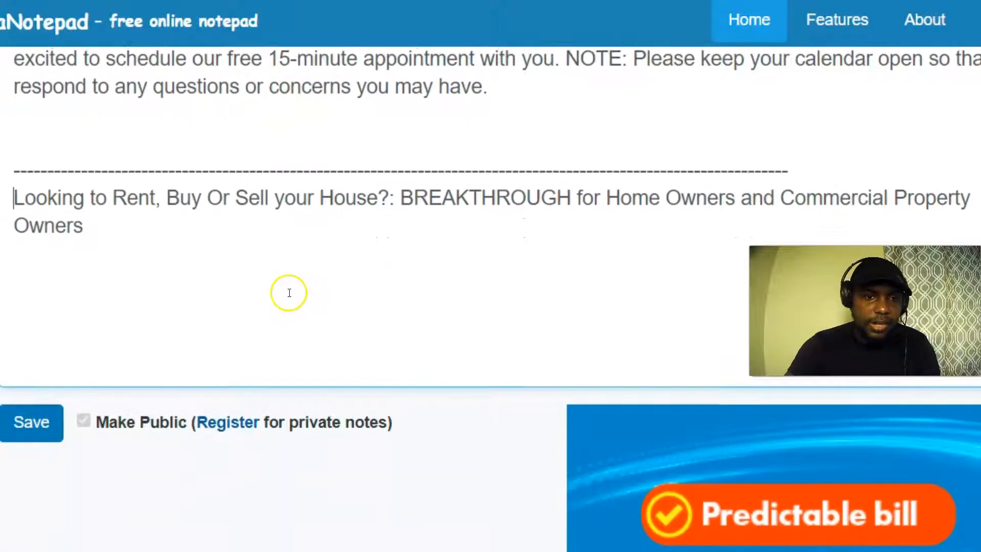
pyautogui.scroll(-2, 283, 253)
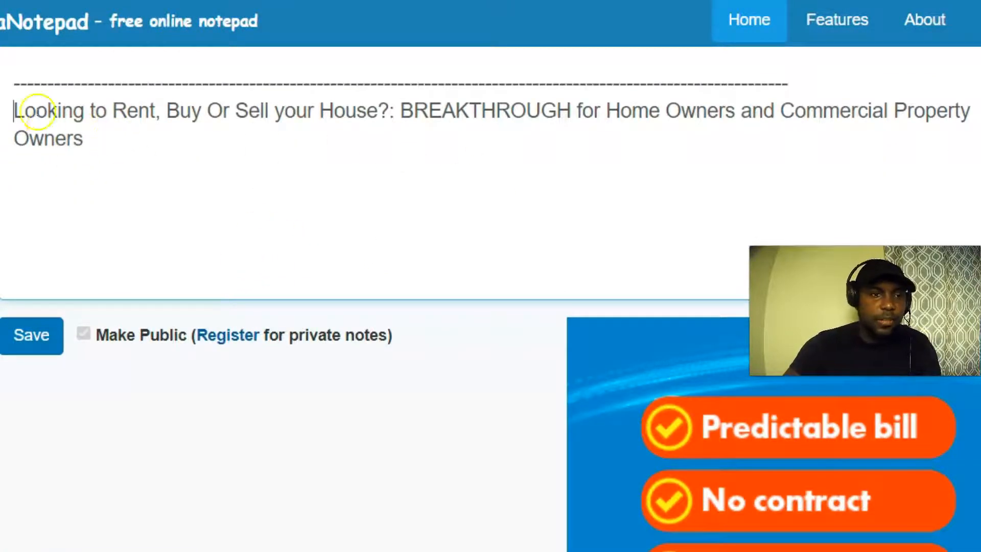
pyautogui.moveTo(37, 112); pyautogui.dragTo(385, 113)
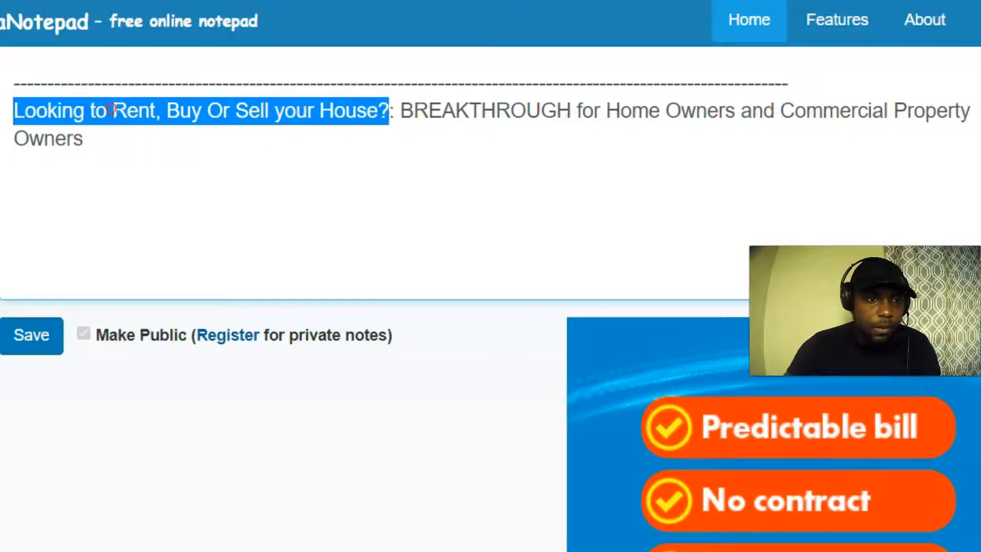
pyautogui.rightClick(111, 109)
pyautogui.click(192, 31)
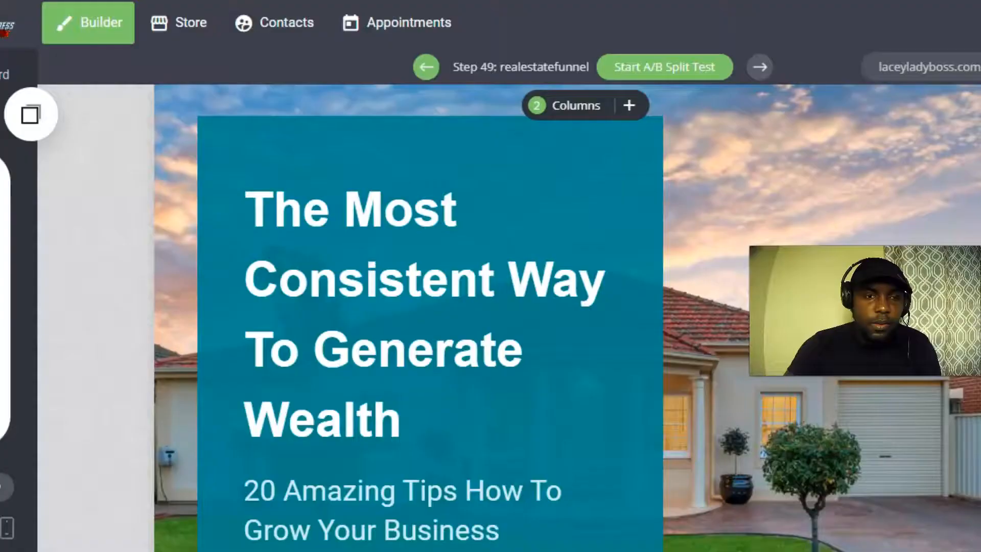
# Delete the wealth heading text and paste 'Looking to Rent, Buy Or Sell your House?' in its place.
pyautogui.click(399, 277)
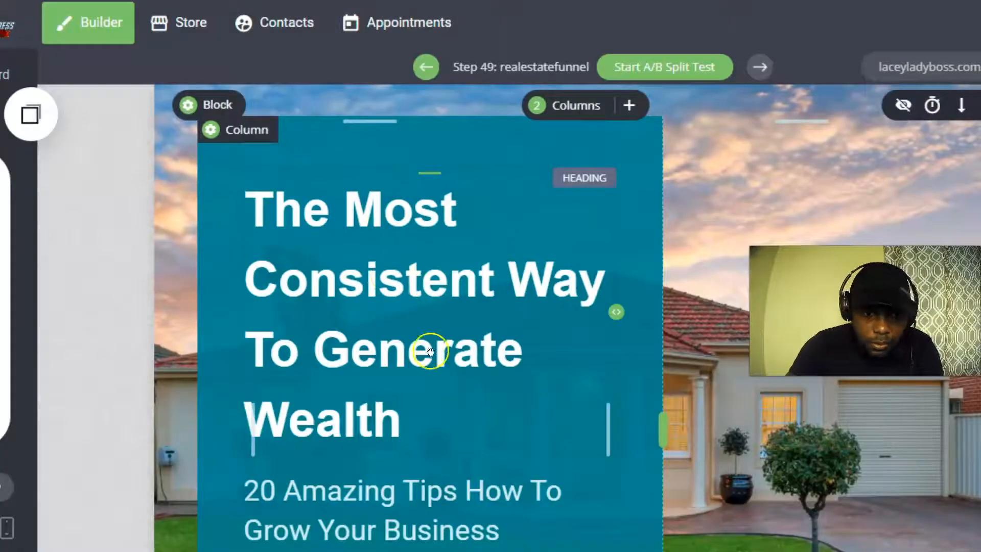
pyautogui.click(404, 394)
pyautogui.click(424, 431)
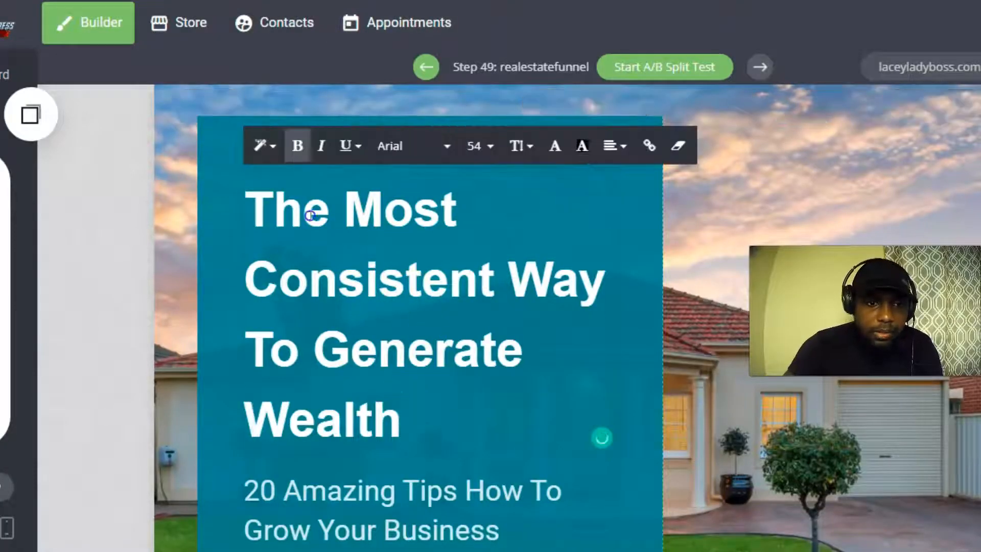
pyautogui.moveTo(246, 217); pyautogui.dragTo(442, 447)
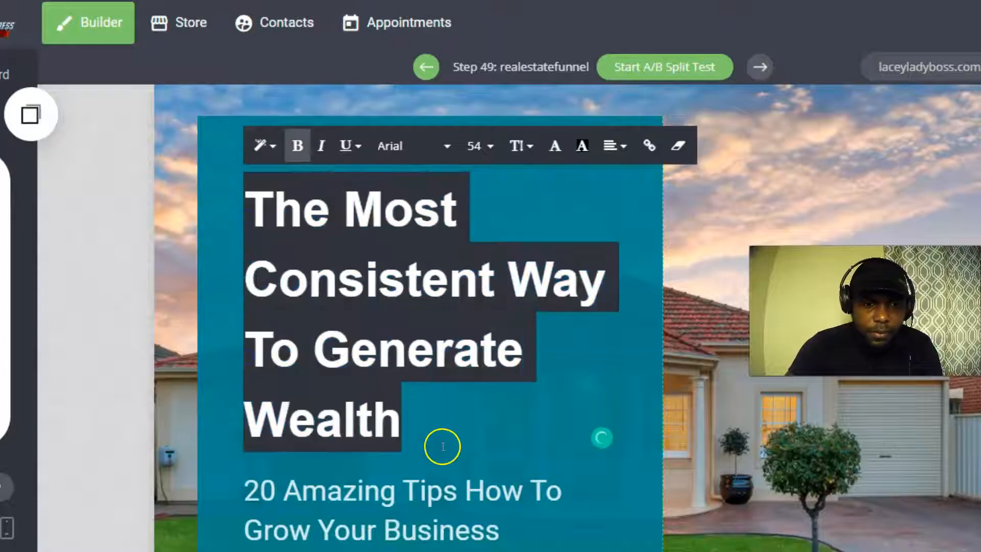
pyautogui.press('BackSpace')
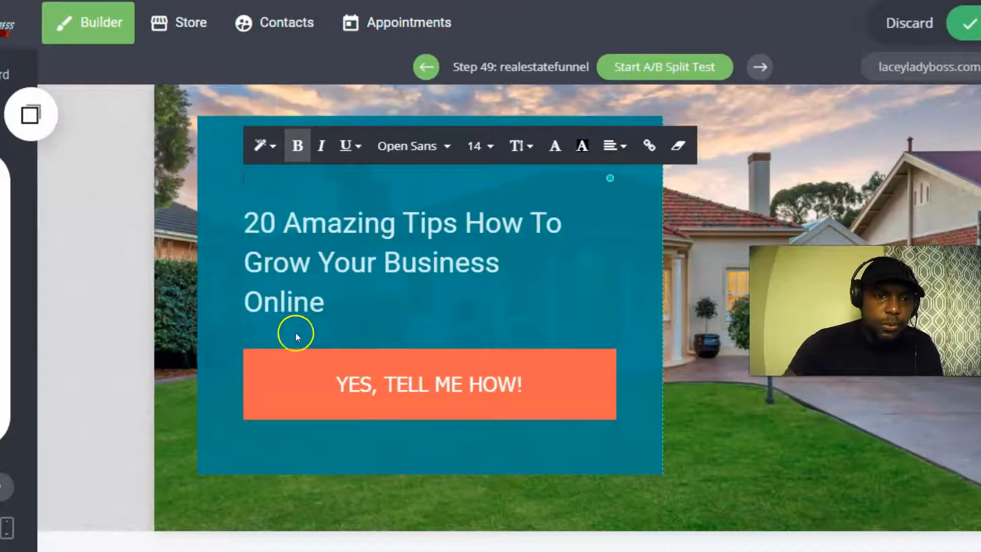
pyautogui.rightClick(259, 174)
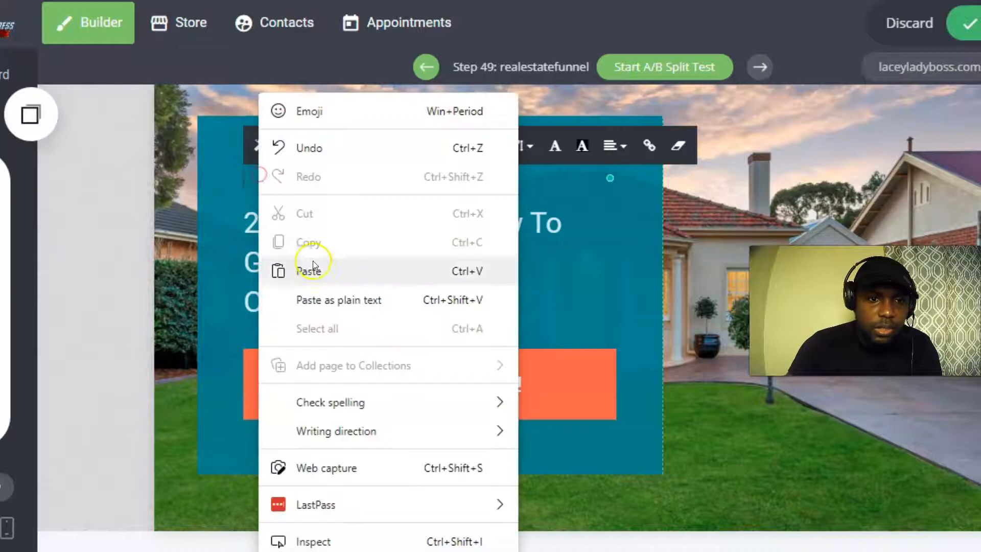
pyautogui.click(317, 265)
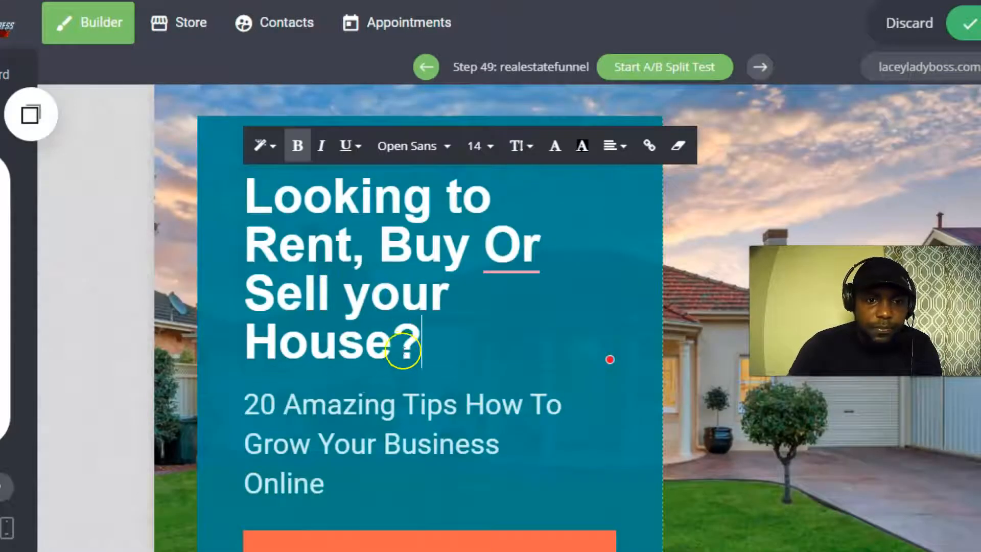
pyautogui.click(715, 393)
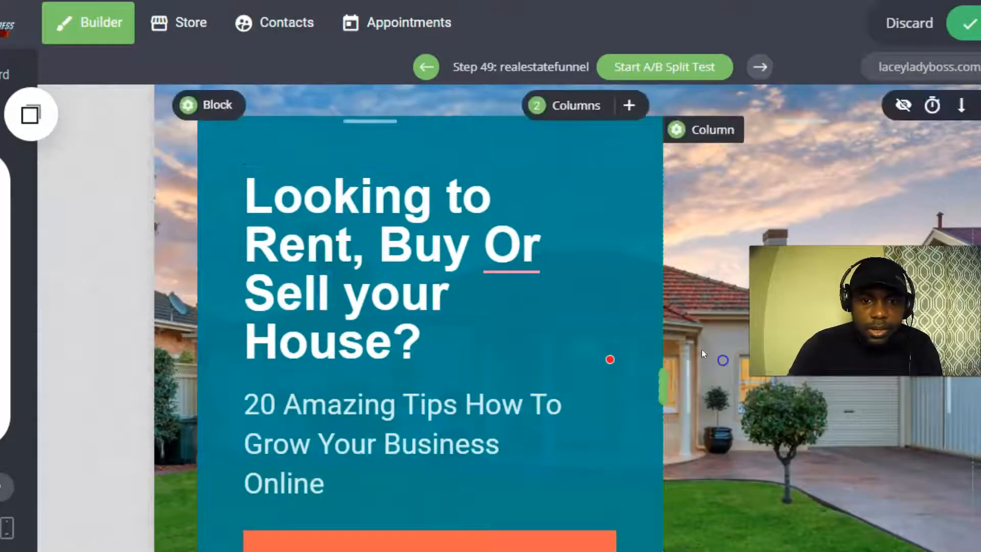
# Widen the left column to 62% and set the headline in Oswald, centred.
pyautogui.click(442, 346)
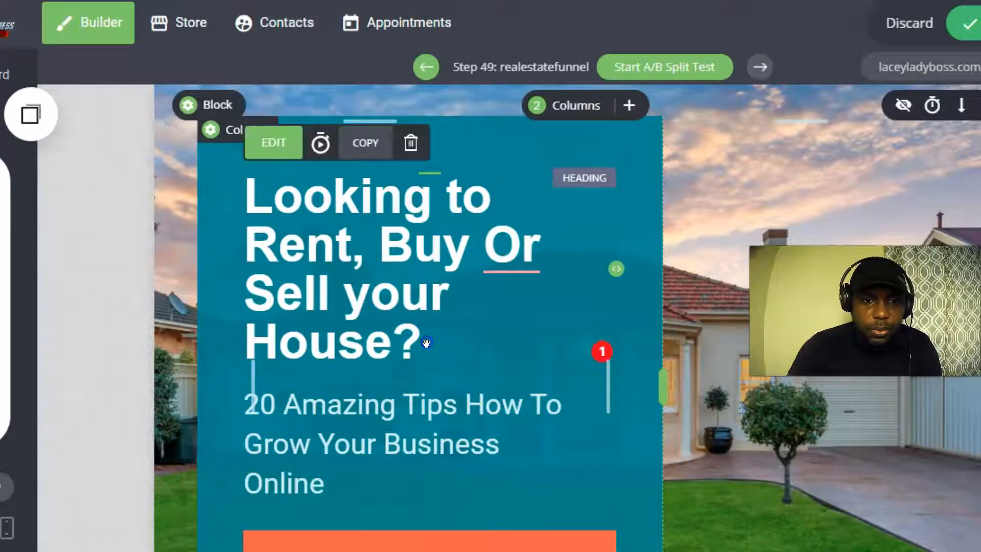
pyautogui.moveTo(655, 376); pyautogui.dragTo(682, 376)
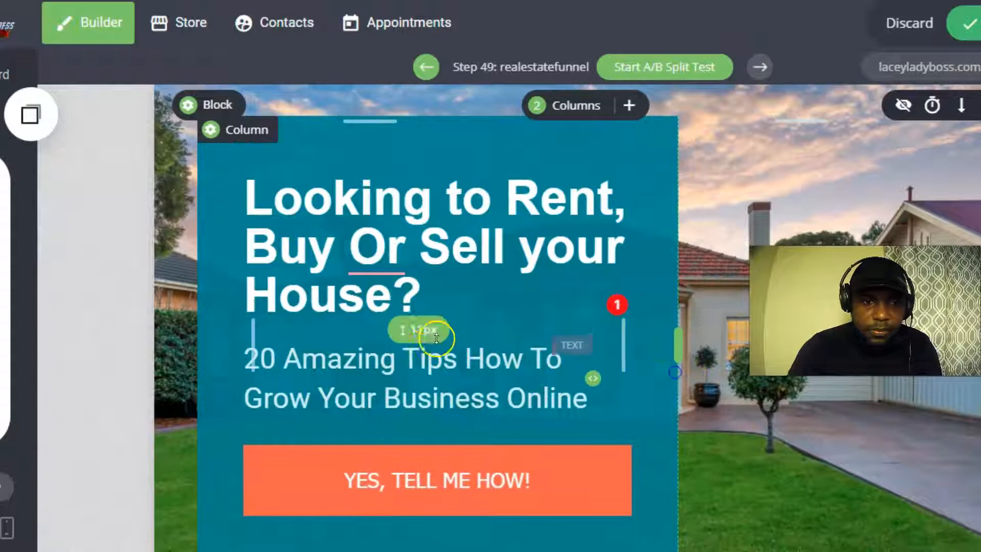
pyautogui.click(425, 304)
pyautogui.moveTo(420, 302); pyautogui.dragTo(248, 193)
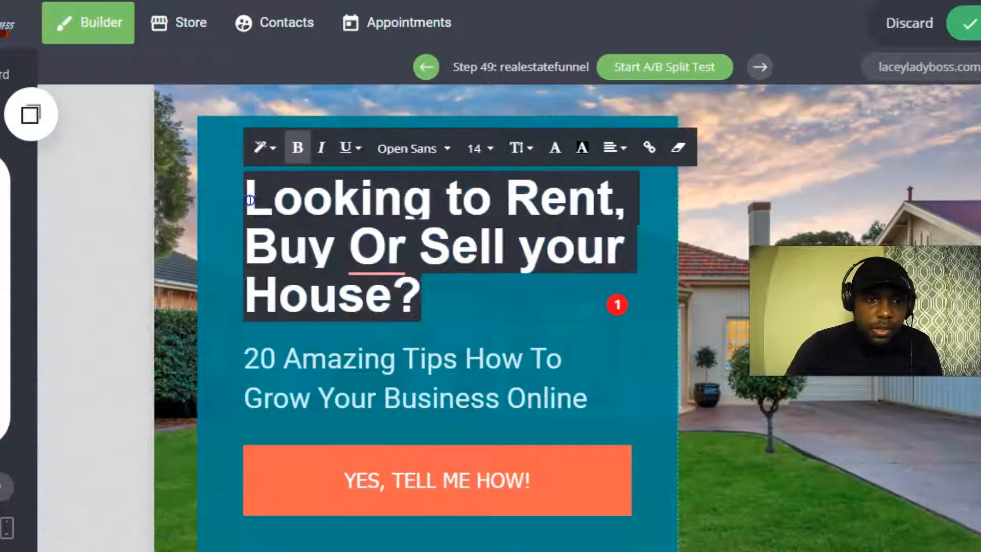
pyautogui.click(448, 148)
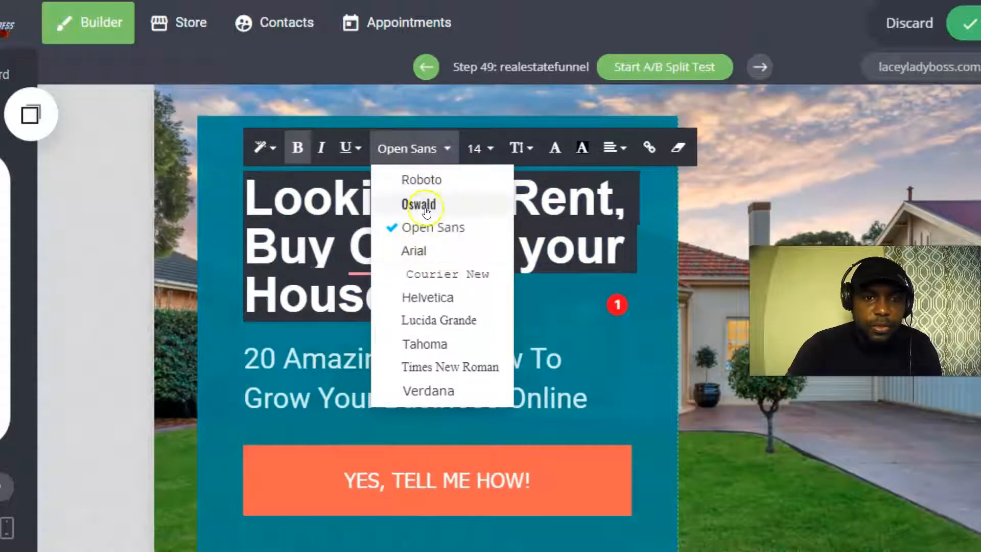
pyautogui.click(407, 205)
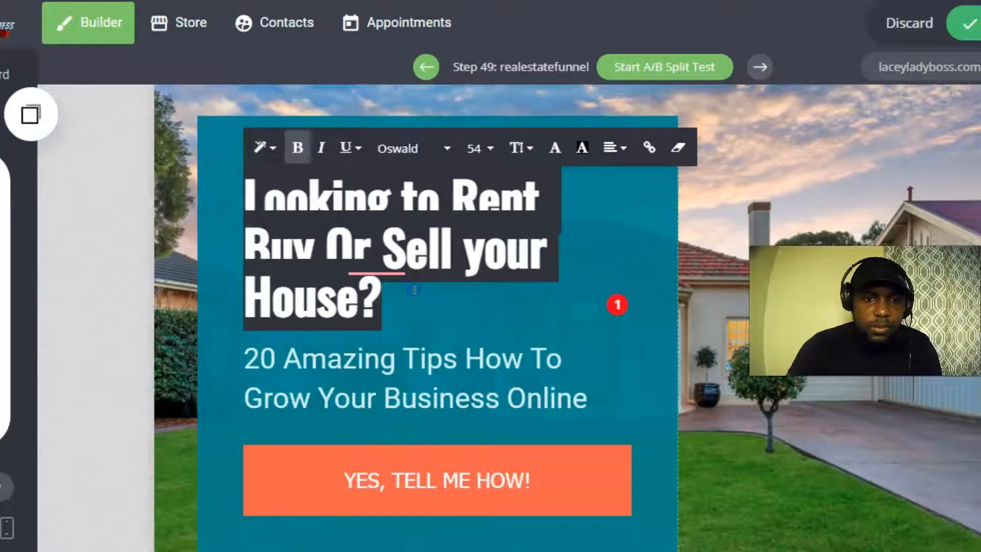
pyautogui.click(615, 148)
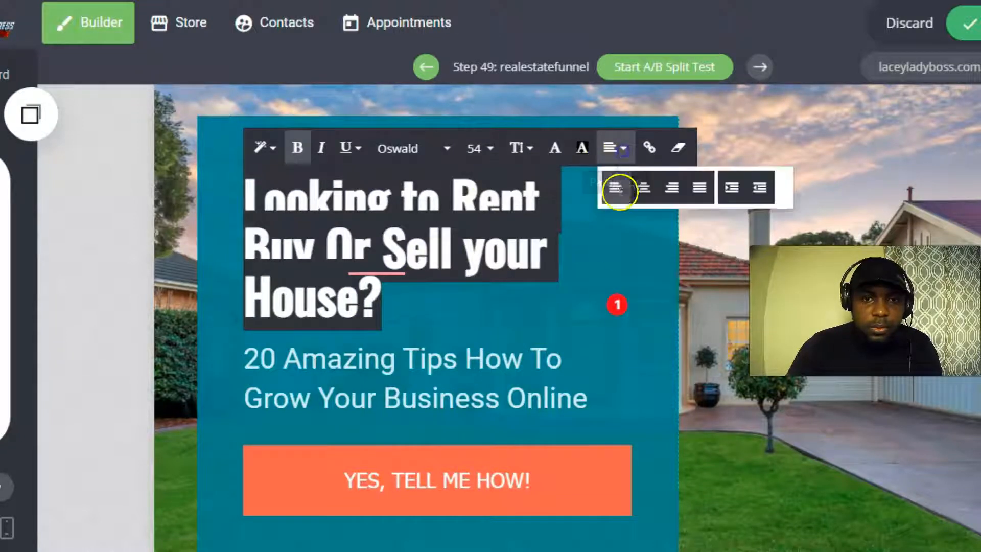
pyautogui.click(649, 185)
pyautogui.click(520, 314)
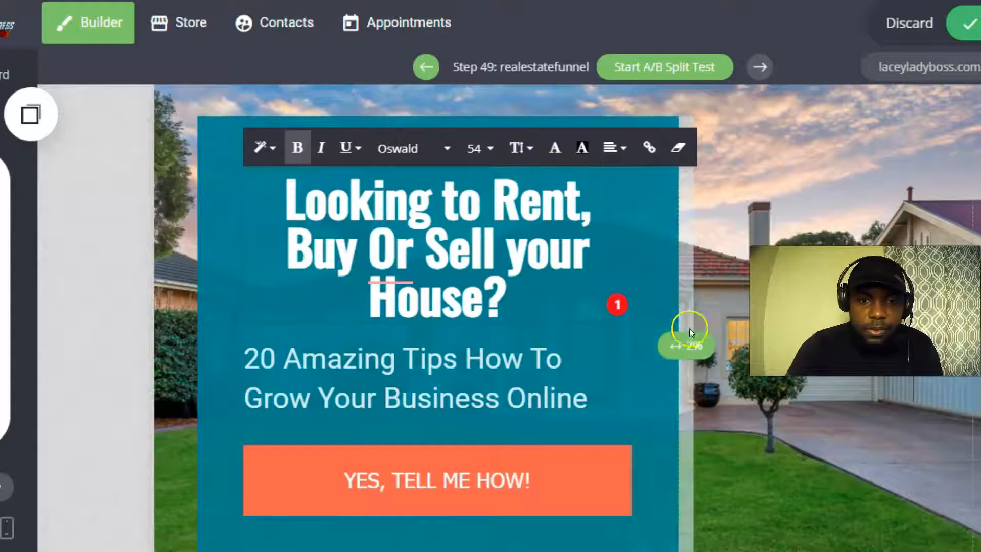
# Widen the teal column to about 70% so the headline wraps onto two lines.
pyautogui.click(683, 351)
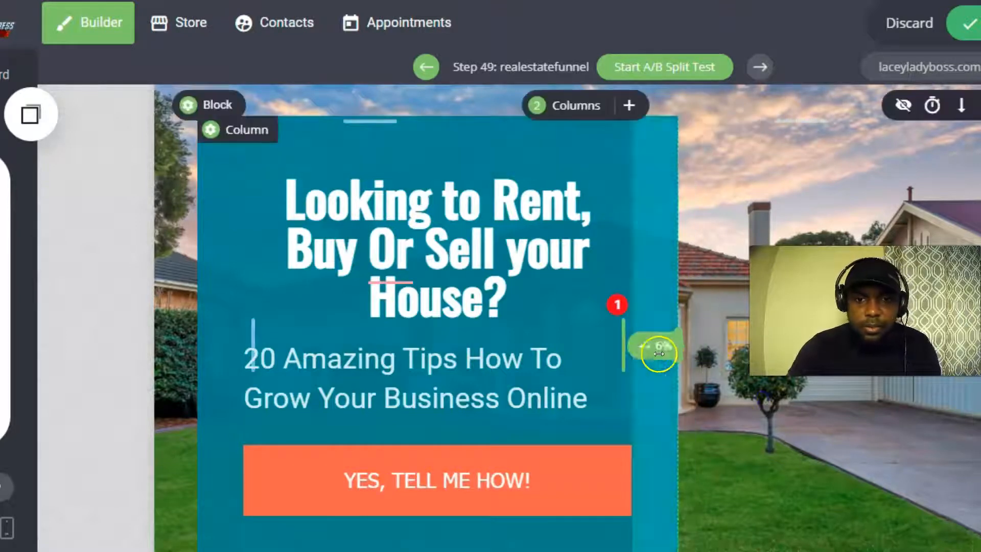
pyautogui.moveTo(682, 352); pyautogui.dragTo(741, 351)
pyautogui.moveTo(678, 345); pyautogui.dragTo(750, 340)
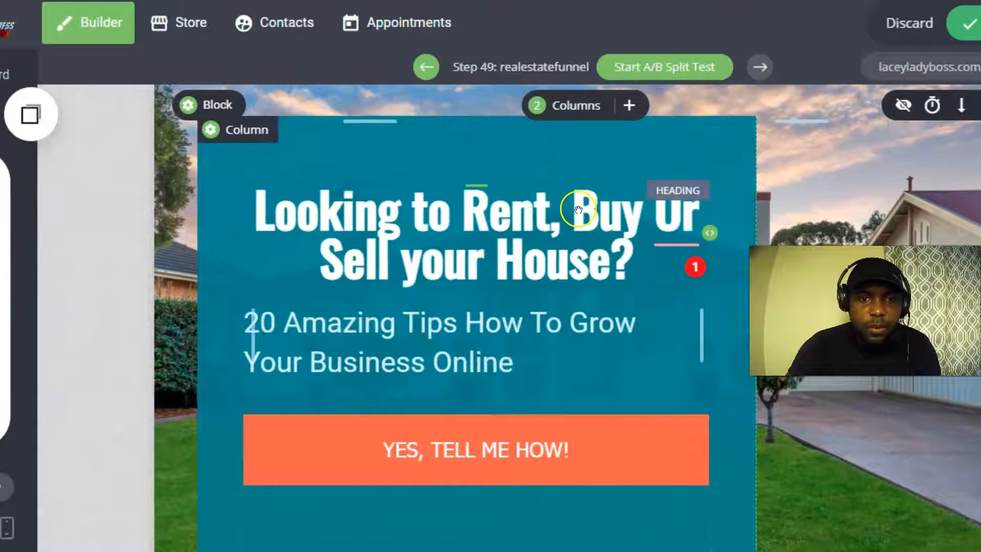
# Left-align the headline, breaking it before 'Or', and accept the space fix after 'Rent,'.
pyautogui.click(578, 209)
pyautogui.click(575, 209)
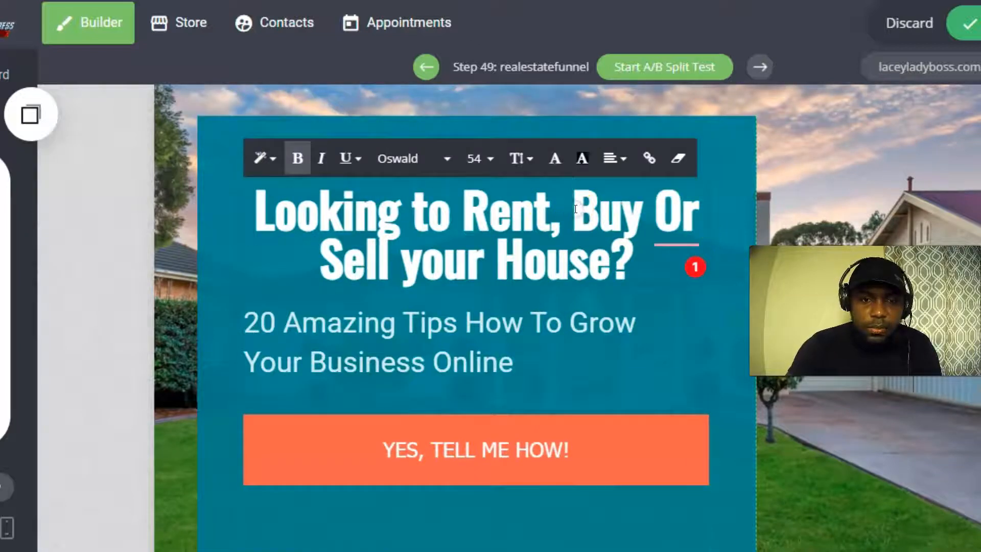
pyautogui.press('Return')
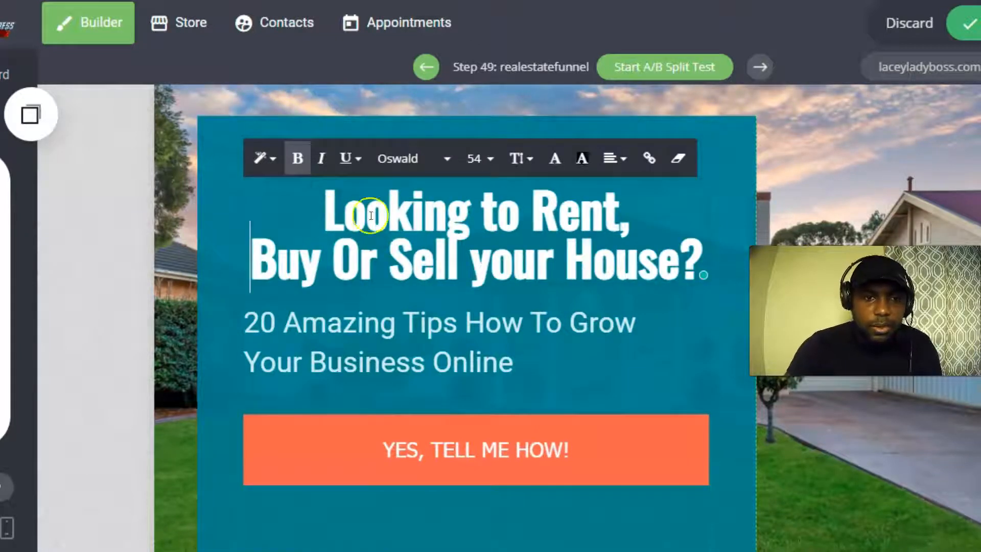
pyautogui.click(618, 158)
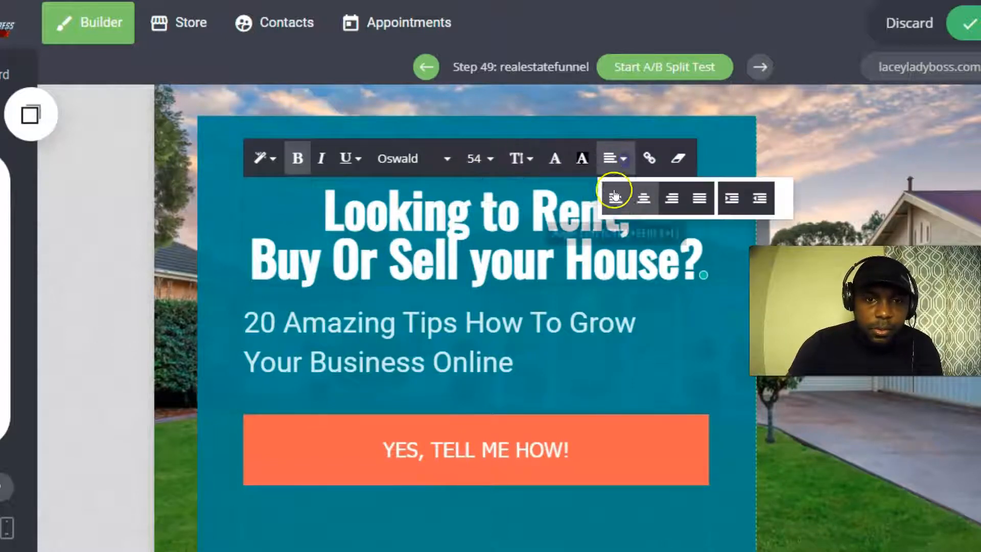
pyautogui.click(620, 196)
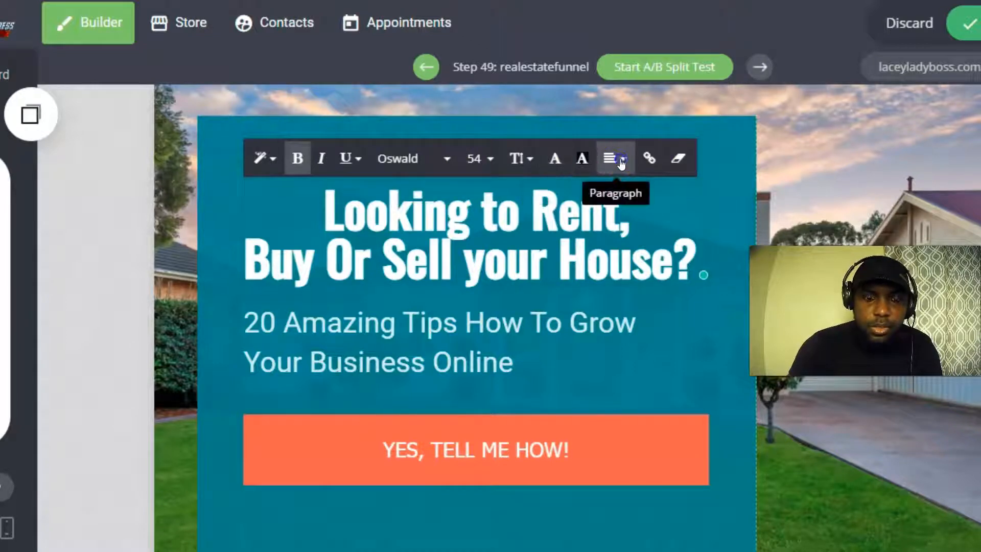
pyautogui.click(620, 161)
pyautogui.click(616, 202)
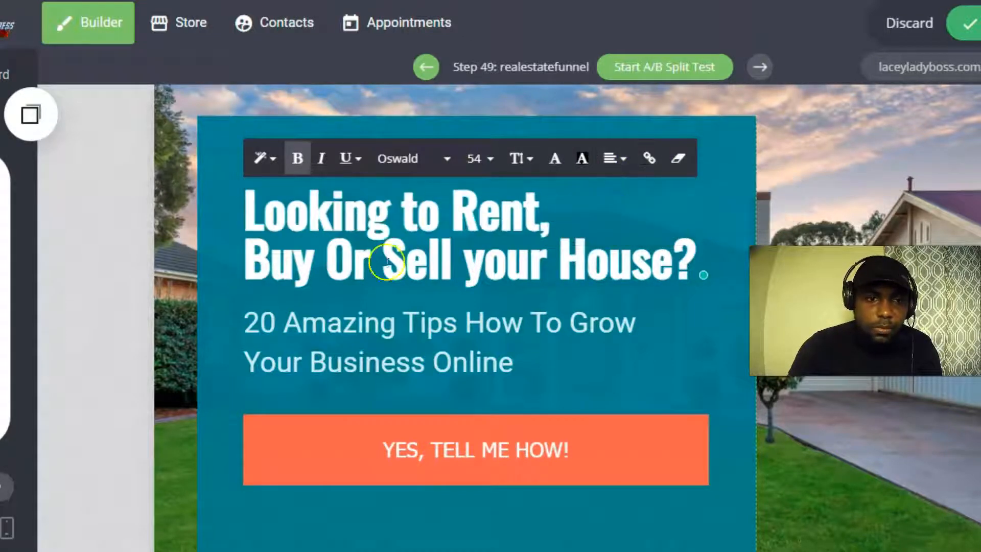
pyautogui.press('BackSpace')
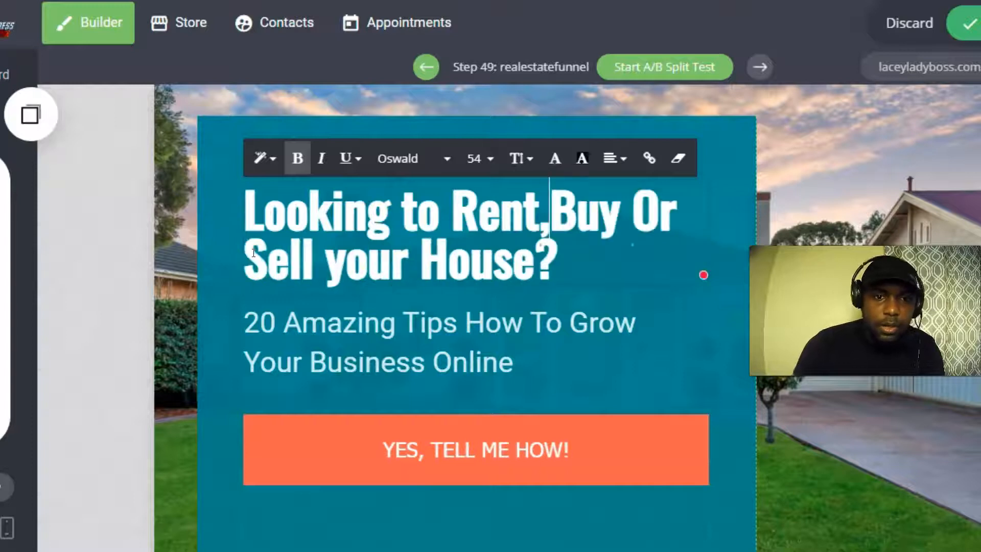
pyautogui.press('BackSpace')
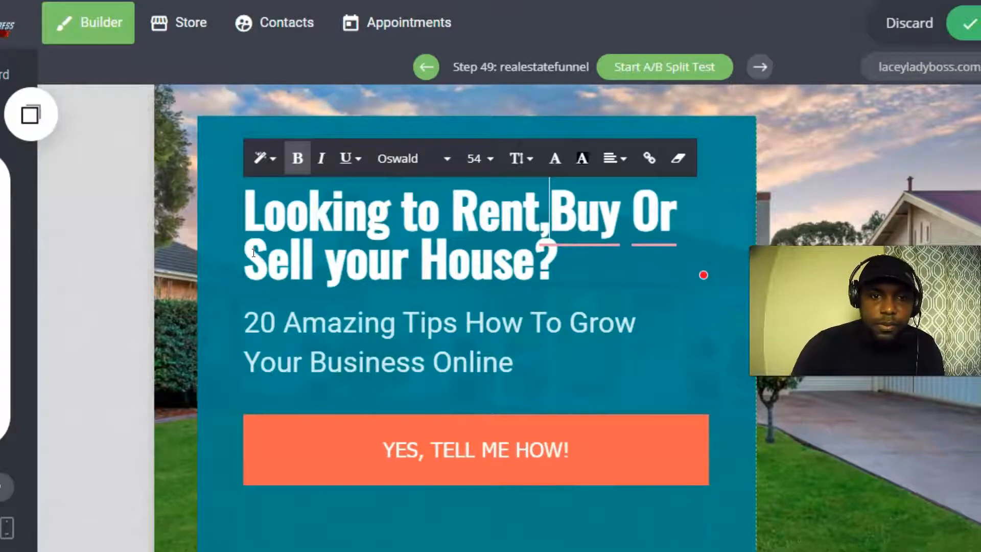
pyautogui.moveTo(635, 219)
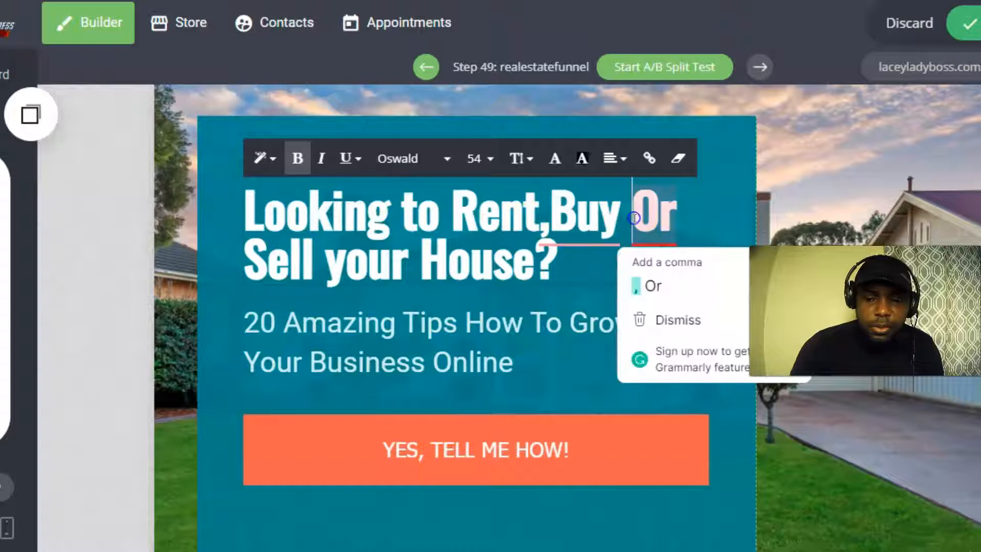
pyautogui.press('Return')
pyautogui.moveTo(580, 244)
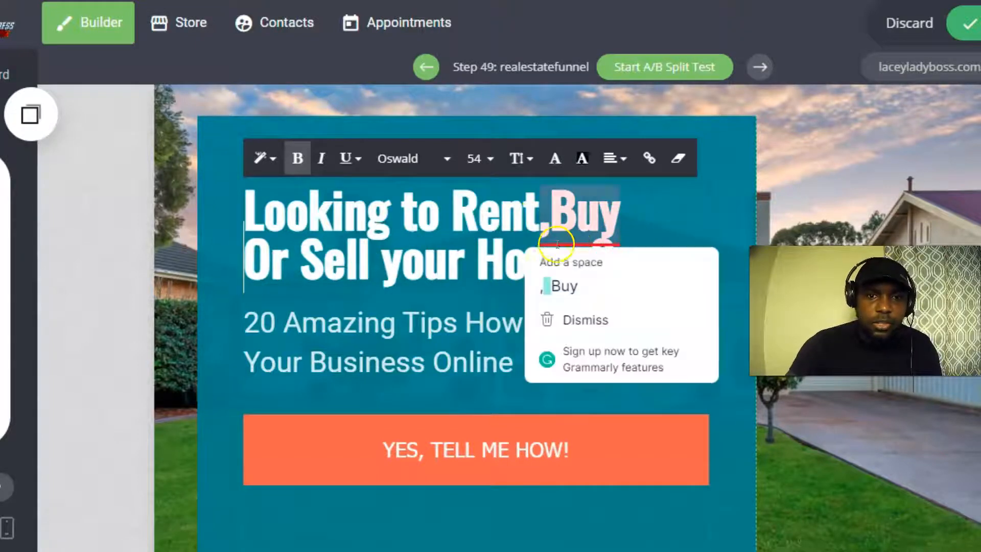
pyautogui.click(573, 276)
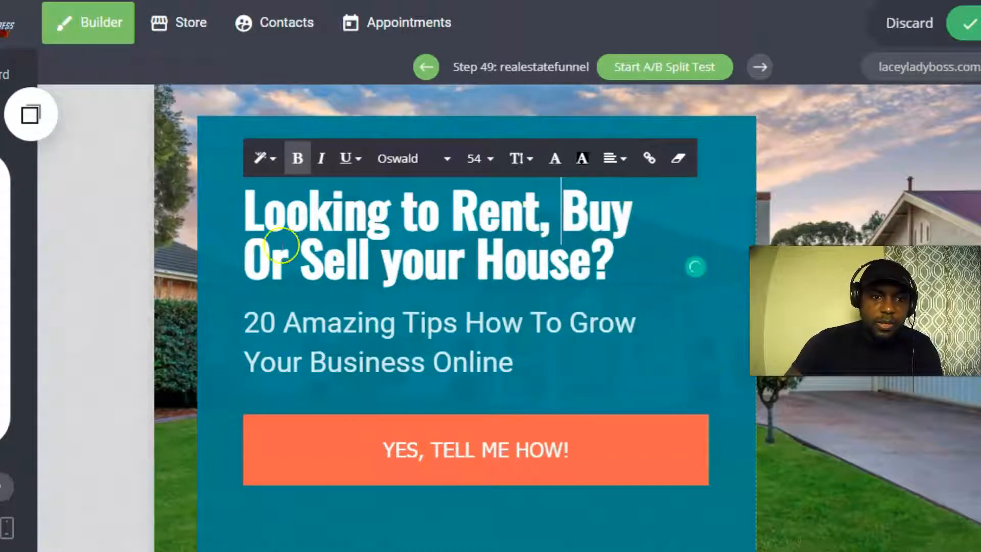
pyautogui.scroll(-1, 485, 250)
pyautogui.scroll(1, 474, 287)
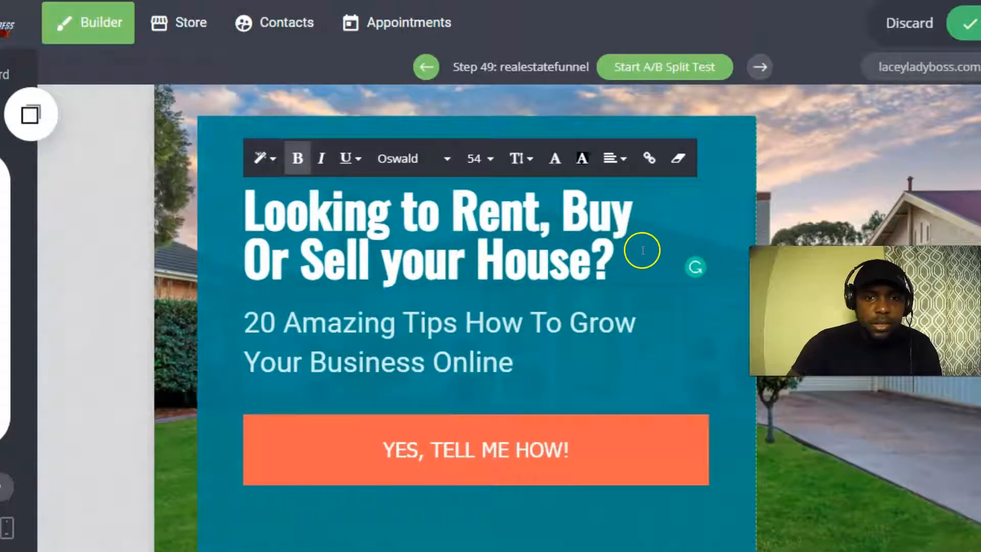
# Set the whole headline to font size 48.
pyautogui.moveTo(246, 207); pyautogui.dragTo(608, 248)
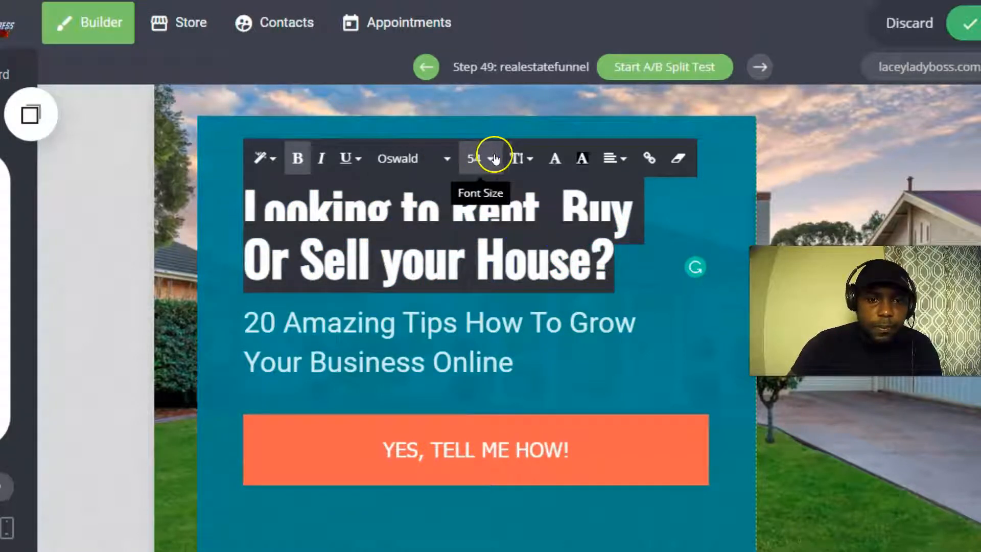
pyautogui.click(491, 159)
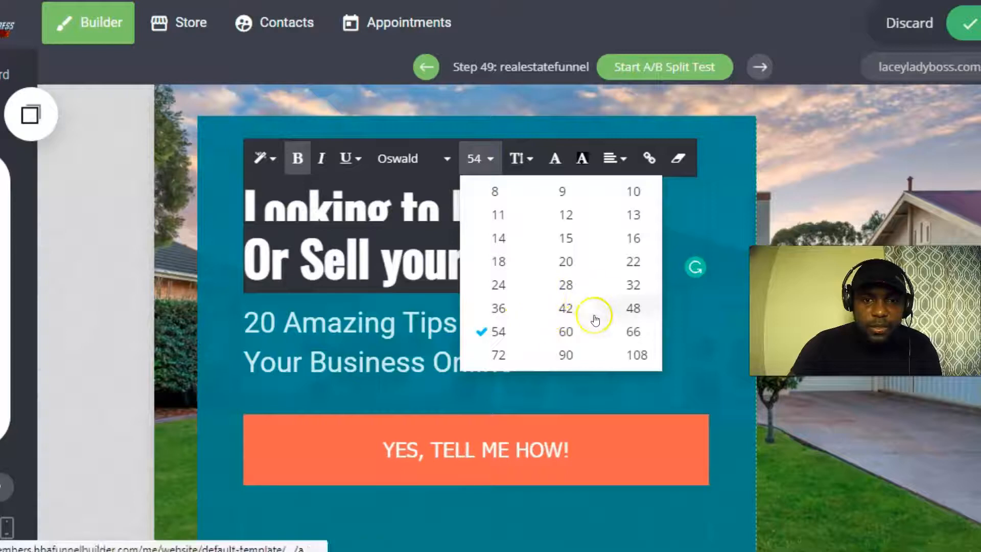
pyautogui.click(630, 316)
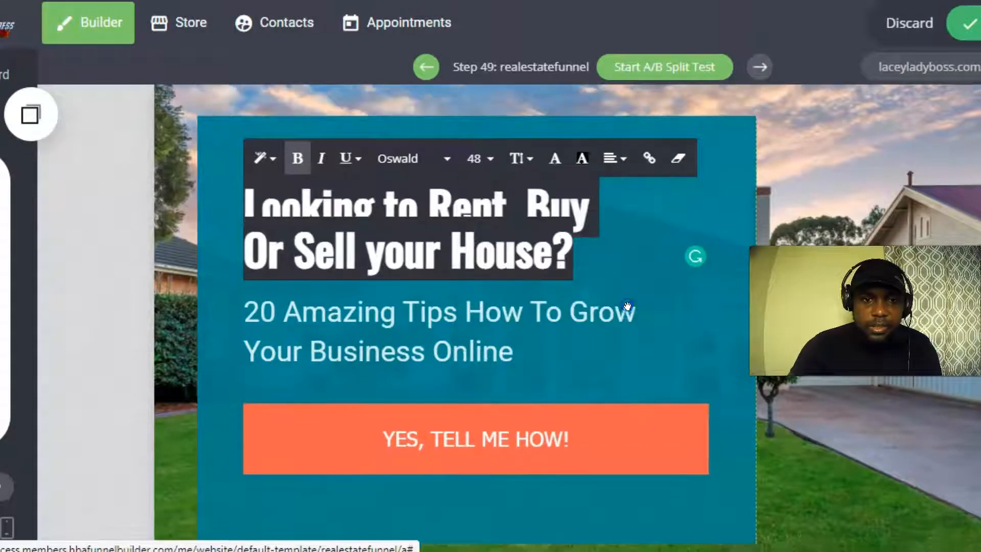
pyautogui.click(615, 252)
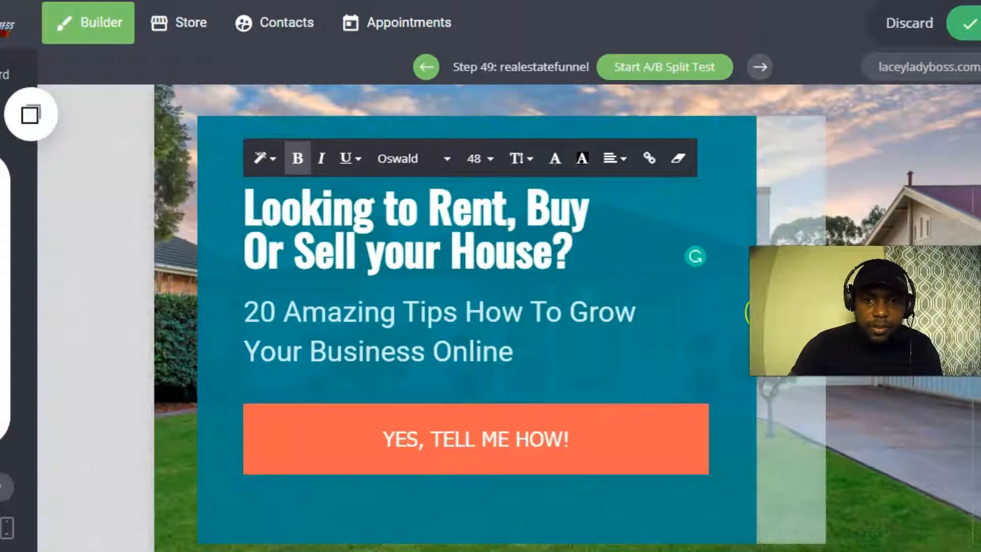
# Narrow the teal column to 57%, trim its top padding to 34px, and open Global Styling.
pyautogui.moveTo(748, 326); pyautogui.dragTo(646, 322)
pyautogui.moveTo(360, 161); pyautogui.dragTo(362, 113)
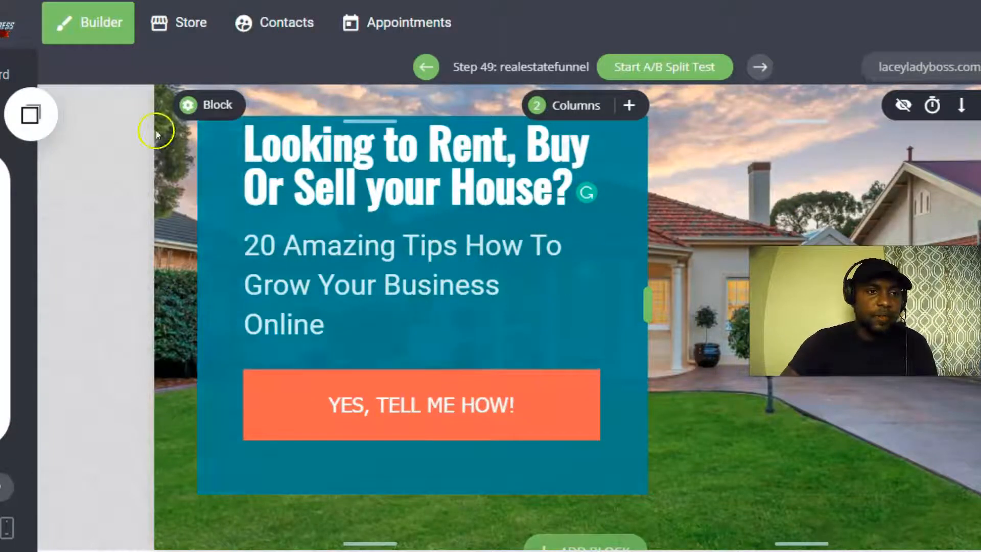
pyautogui.click(3, 280)
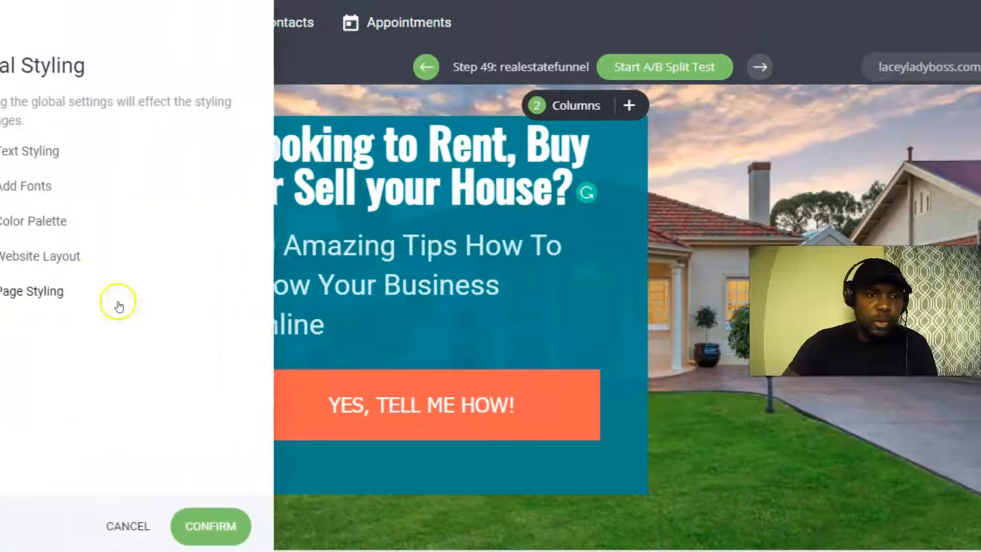
# Set the Website Layout style to Full Width and save the changes.
pyautogui.click(46, 257)
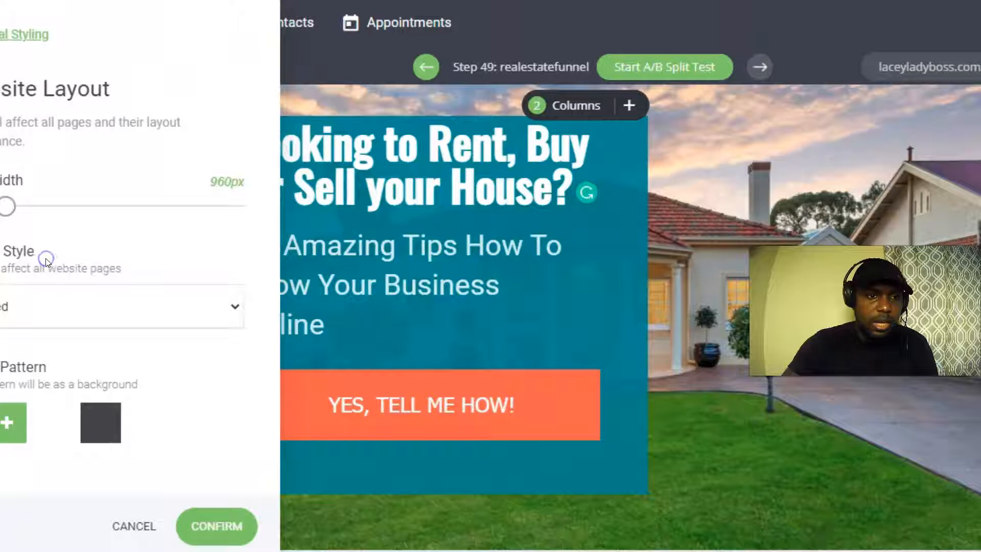
pyautogui.click(38, 312)
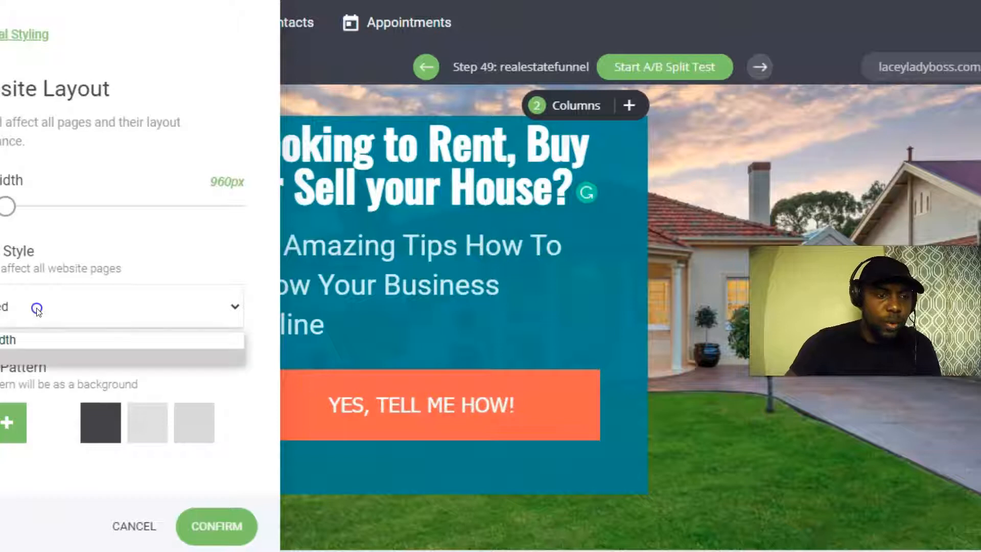
pyautogui.click(2, 340)
pyautogui.click(5, 215)
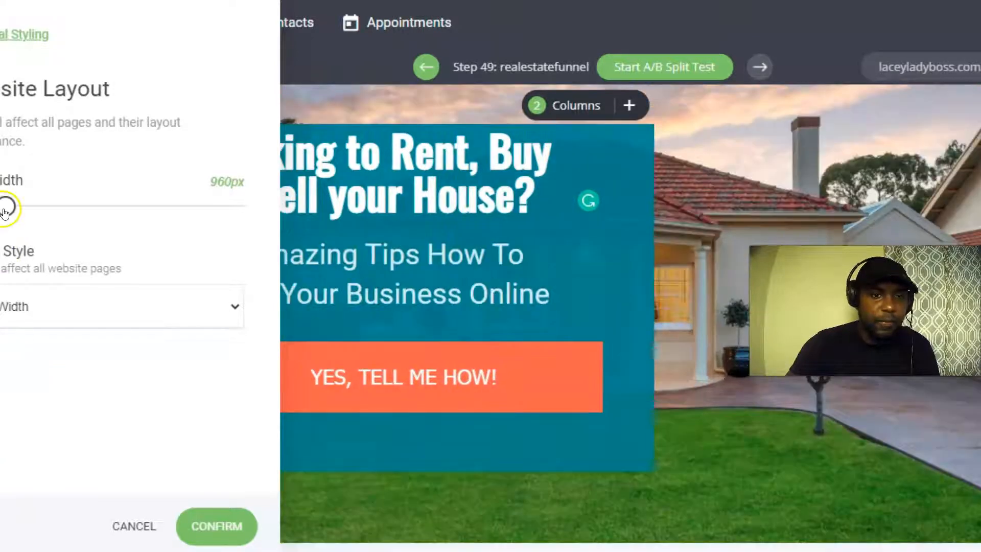
pyautogui.click(734, 308)
pyautogui.click(590, 339)
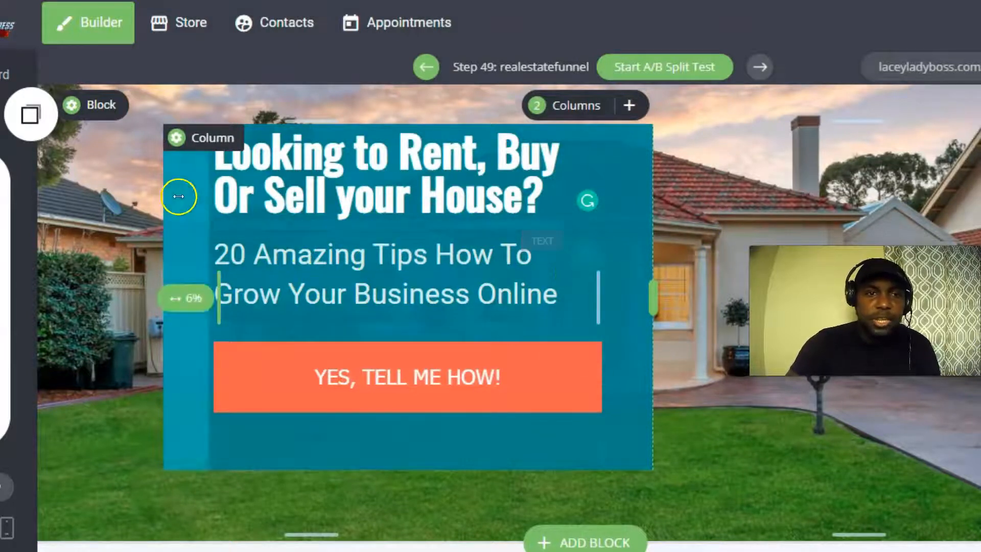
# Set the headline column background to the black global swatch, then lower its opacity for translucency.
pyautogui.click(176, 137)
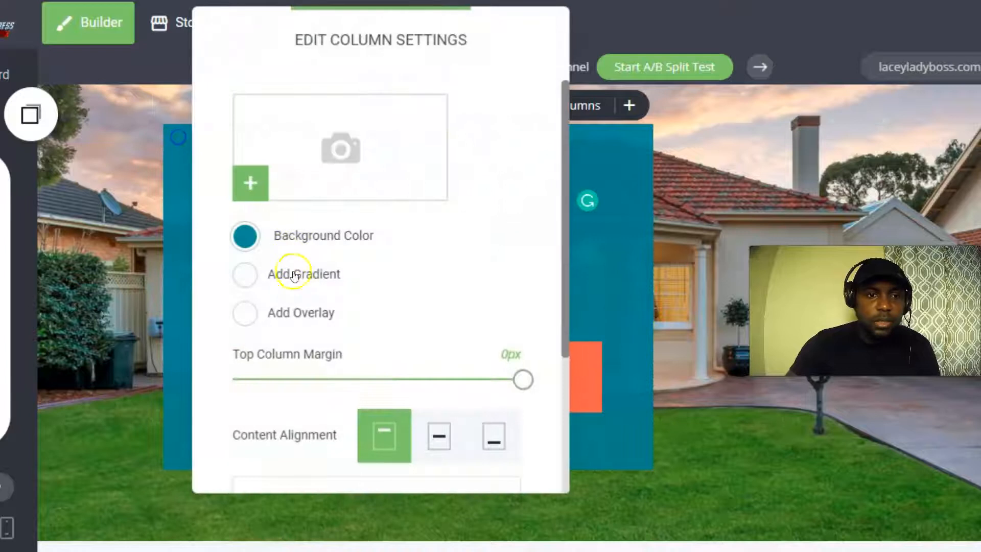
pyautogui.click(246, 236)
pyautogui.click(291, 434)
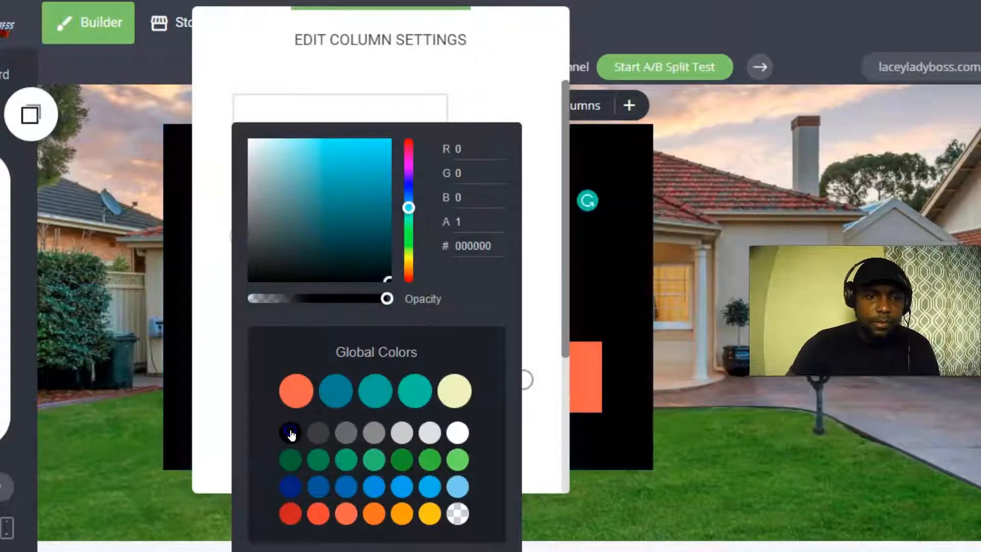
pyautogui.click(172, 323)
pyautogui.click(172, 323)
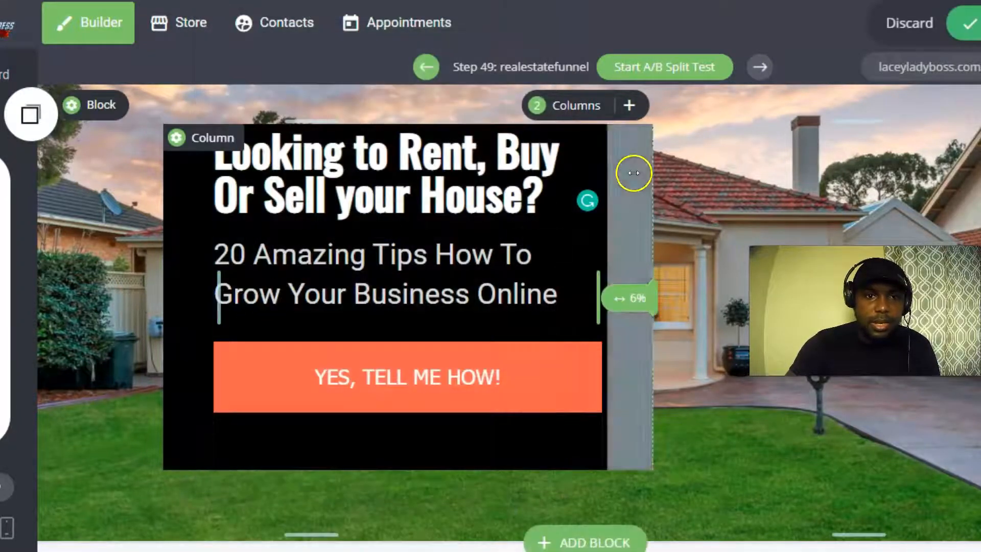
pyautogui.click(193, 133)
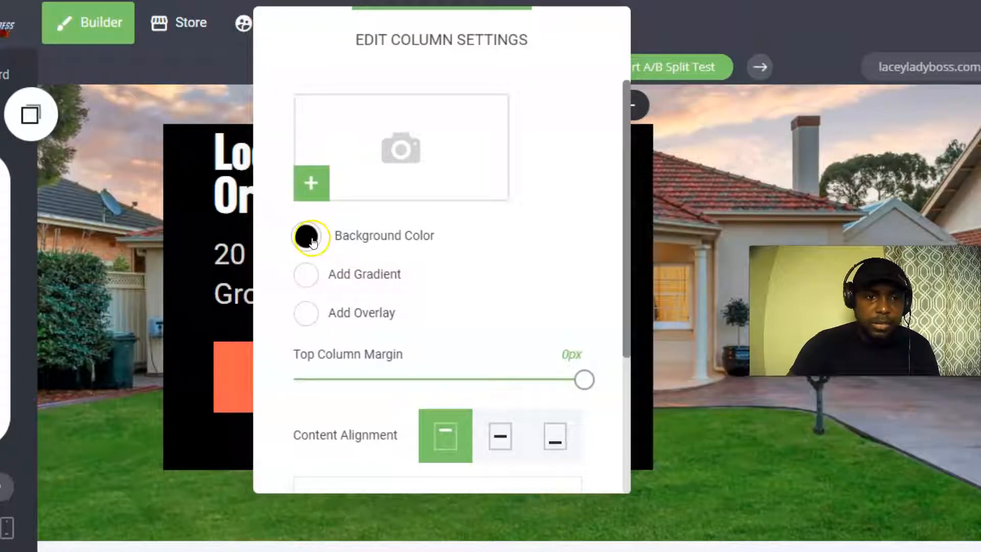
pyautogui.click(307, 236)
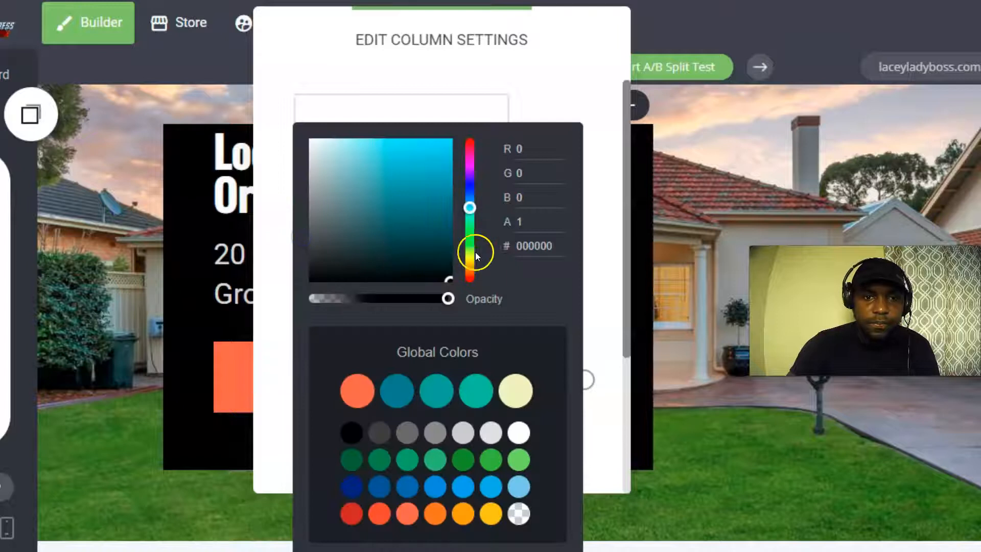
pyautogui.moveTo(446, 298); pyautogui.dragTo(422, 297)
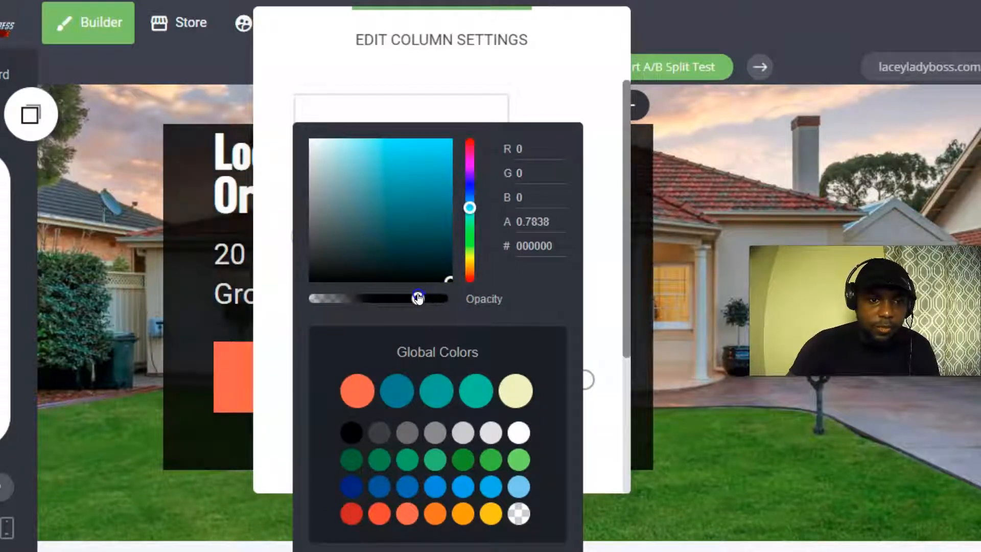
pyautogui.click(683, 263)
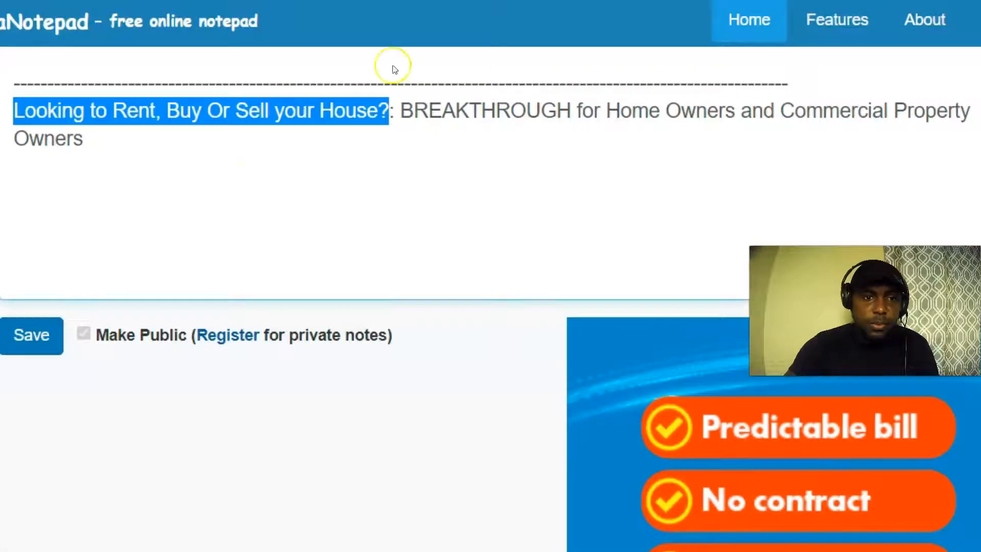
# Copy 'BREAKTHROUGH for Home Owners' from the note and return to the builder.
pyautogui.click(397, 110)
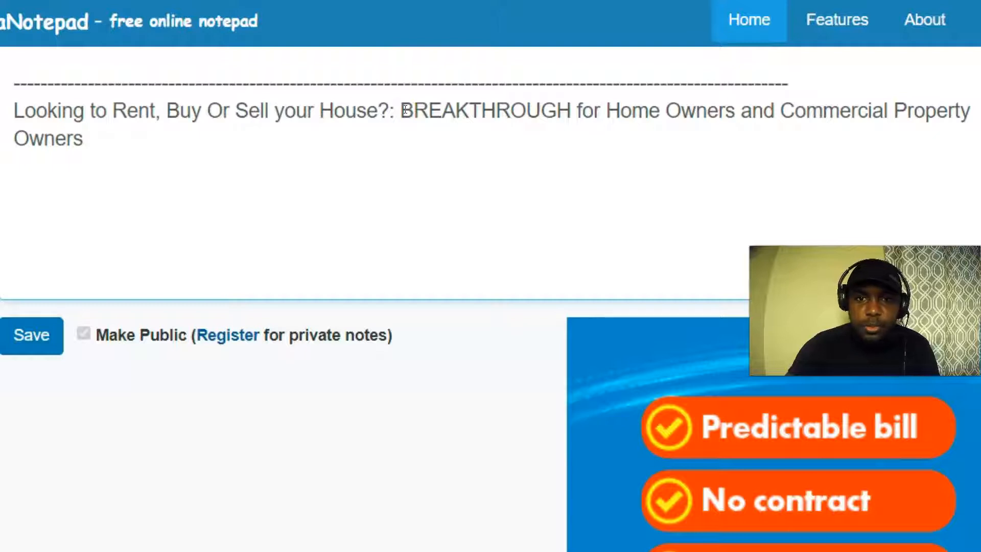
pyautogui.moveTo(399, 110); pyautogui.dragTo(720, 109)
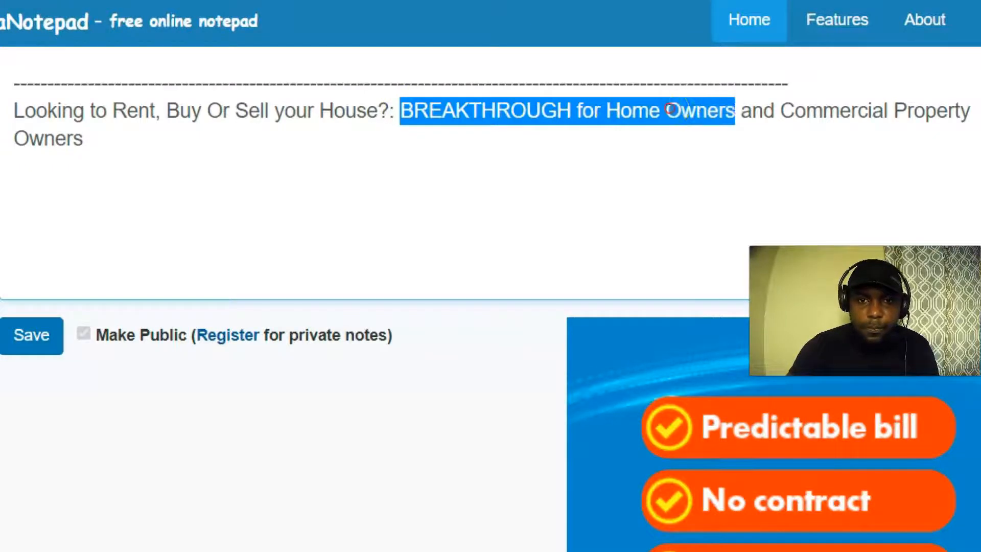
pyautogui.rightClick(670, 110)
pyautogui.click(721, 32)
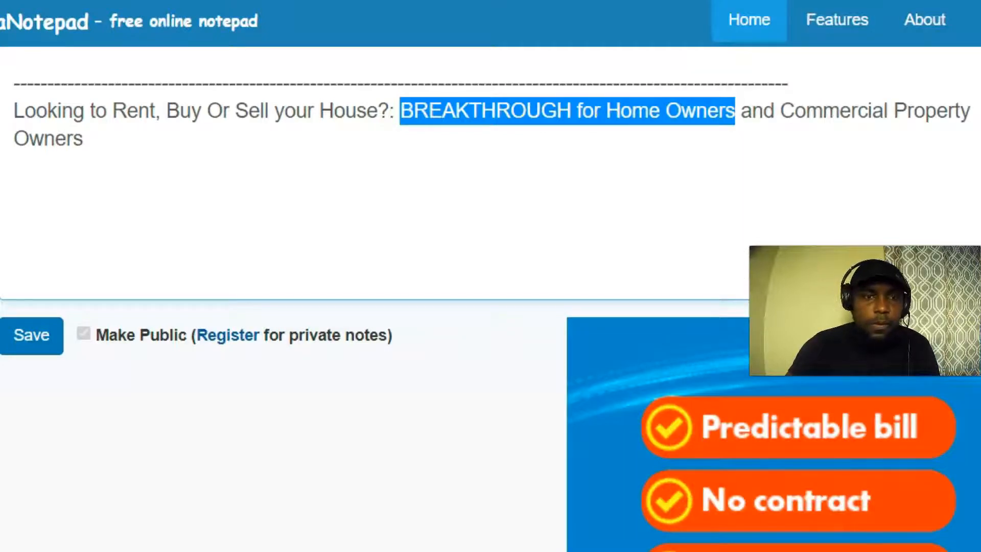
pyautogui.click(358, 1)
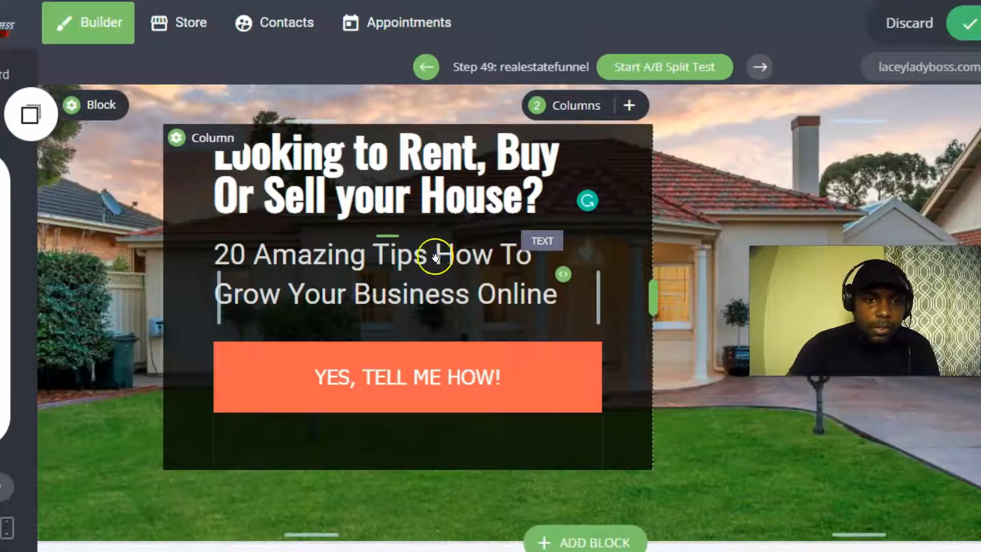
# Paste 'BREAKTHROUGH for Home Owners' over the subheadline's first line and fix the break before Home.
pyautogui.click(435, 257)
pyautogui.click(519, 254)
pyautogui.moveTo(533, 254); pyautogui.dragTo(225, 253)
pyautogui.rightClick(235, 254)
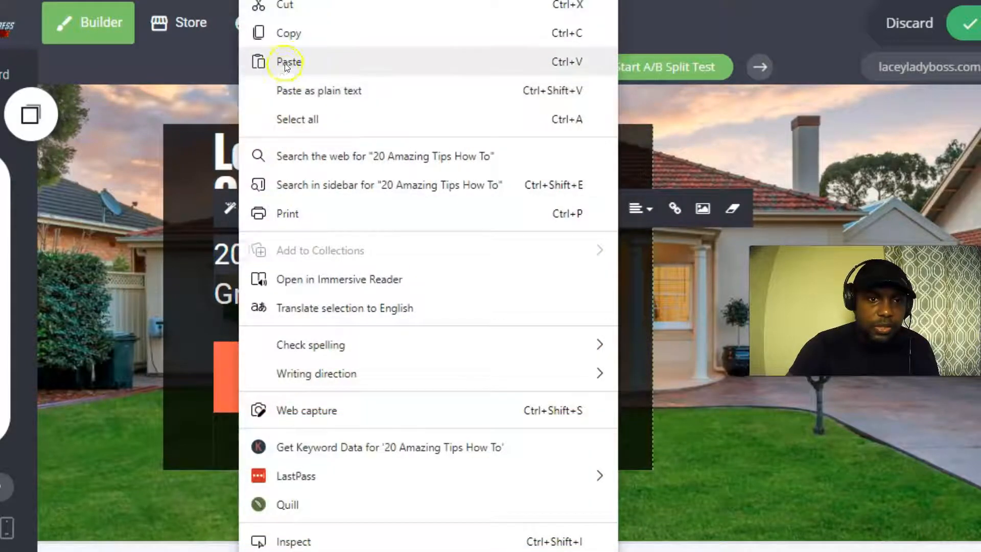
pyautogui.click(269, 61)
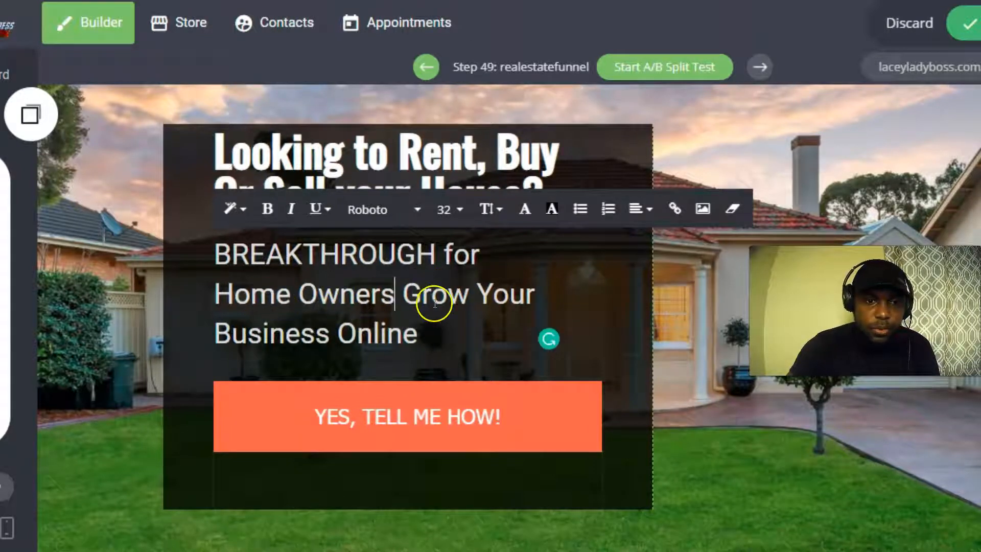
pyautogui.click(221, 289)
pyautogui.press('BackSpace')
pyautogui.press('Return')
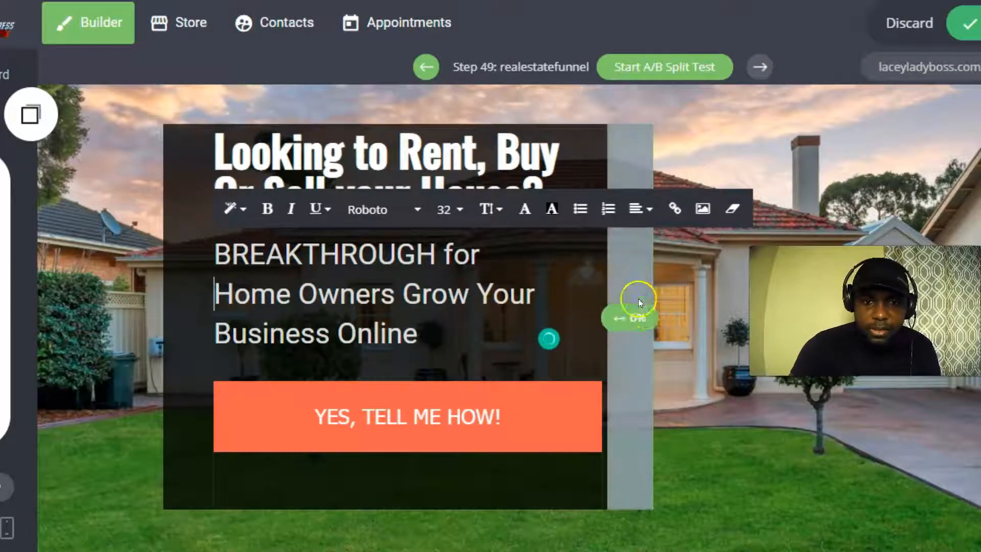
pyautogui.click(681, 310)
# Retype the end as 'FOR HOME', delete the leftover words, and widen the dark column to about 64%.
pyautogui.moveTo(655, 318)
pyautogui.mouseDown()
pyautogui.moveTo(699, 318)
pyautogui.moveTo(674, 318)
pyautogui.mouseUp()
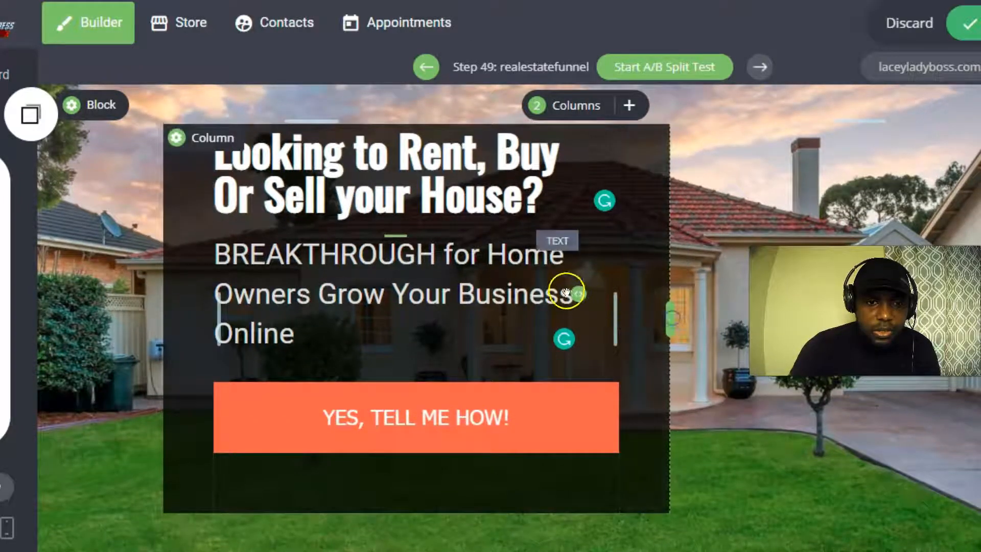
pyautogui.click(564, 264)
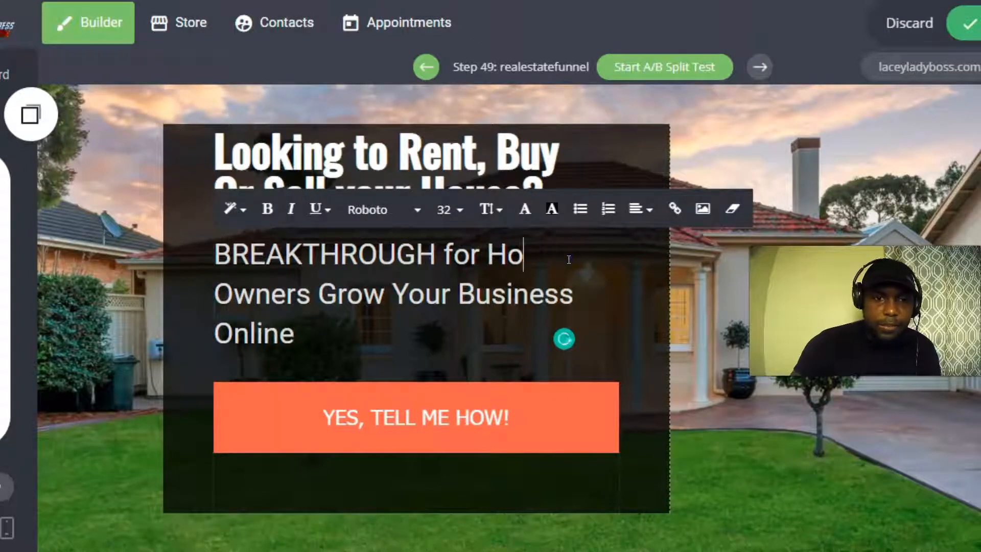
pyautogui.press('BackSpace')
pyautogui.press('BackSpace')
pyautogui.press('BackSpace')
pyautogui.press('BackSpace')
pyautogui.press('BackSpace')
pyautogui.press('BackSpace')
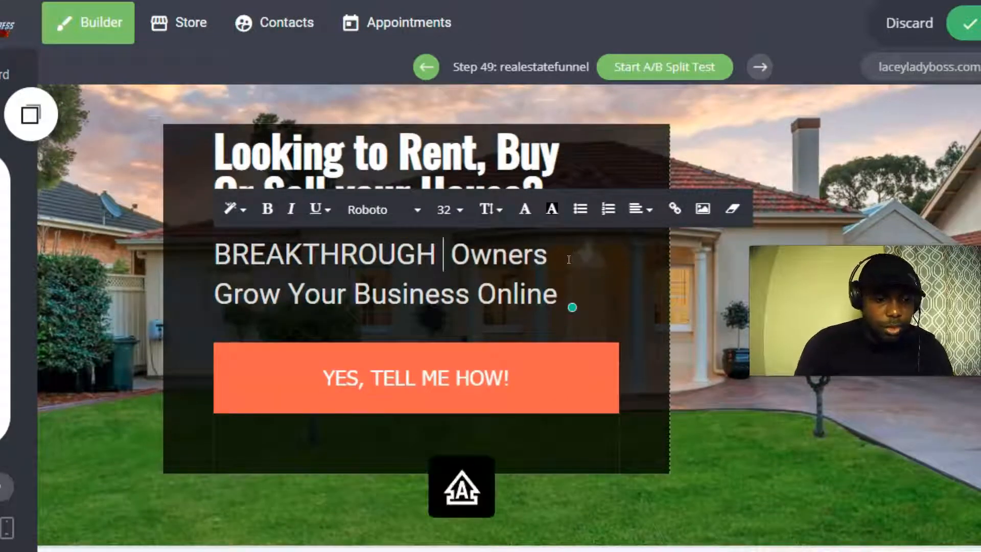
pyautogui.write('FOR HOME')
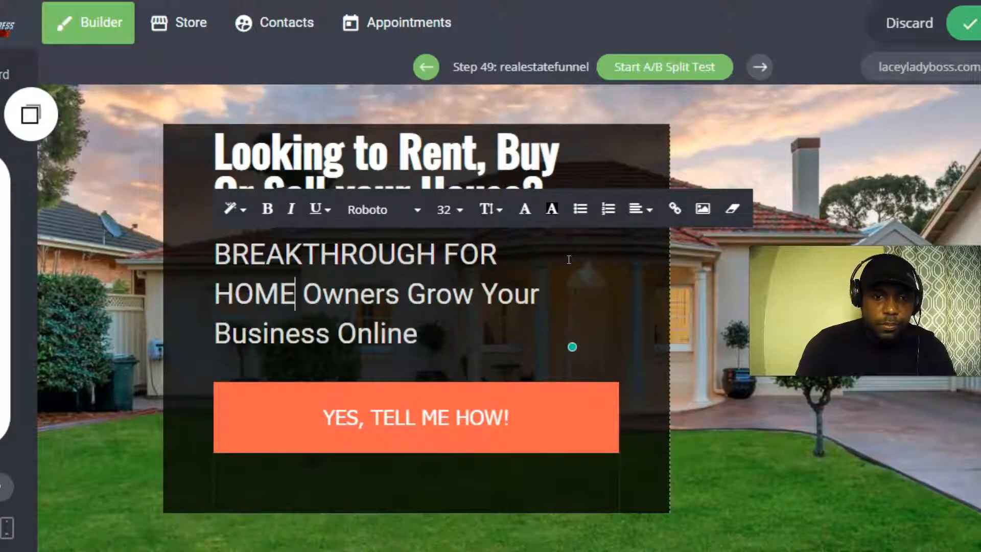
pyautogui.click(662, 304)
pyautogui.moveTo(668, 309); pyautogui.dragTo(702, 315)
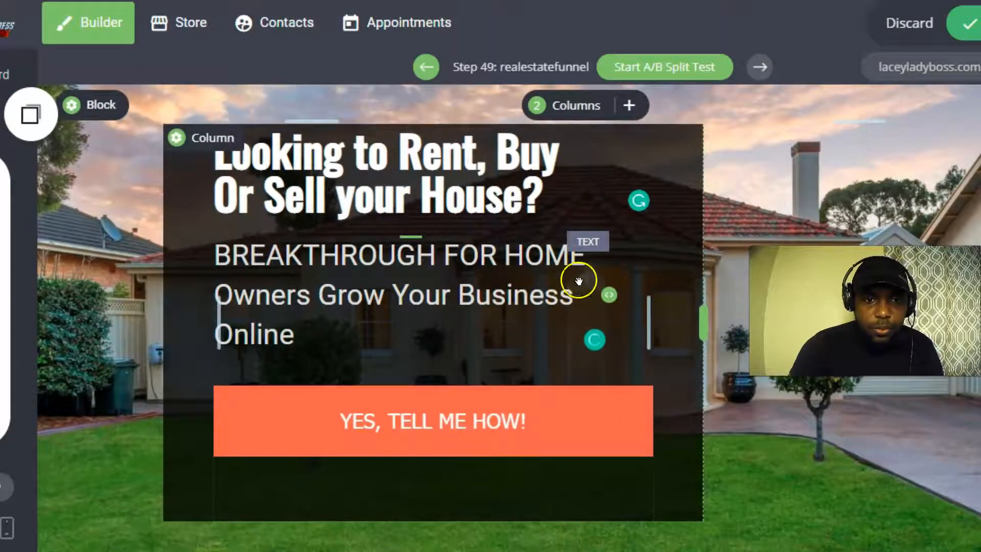
pyautogui.click(305, 338)
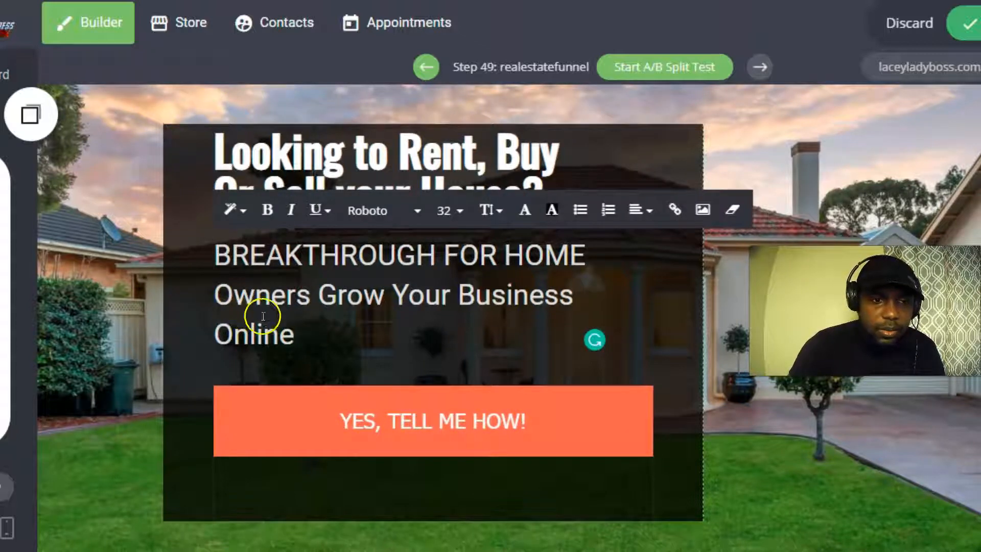
pyautogui.moveTo(295, 327); pyautogui.dragTo(220, 293)
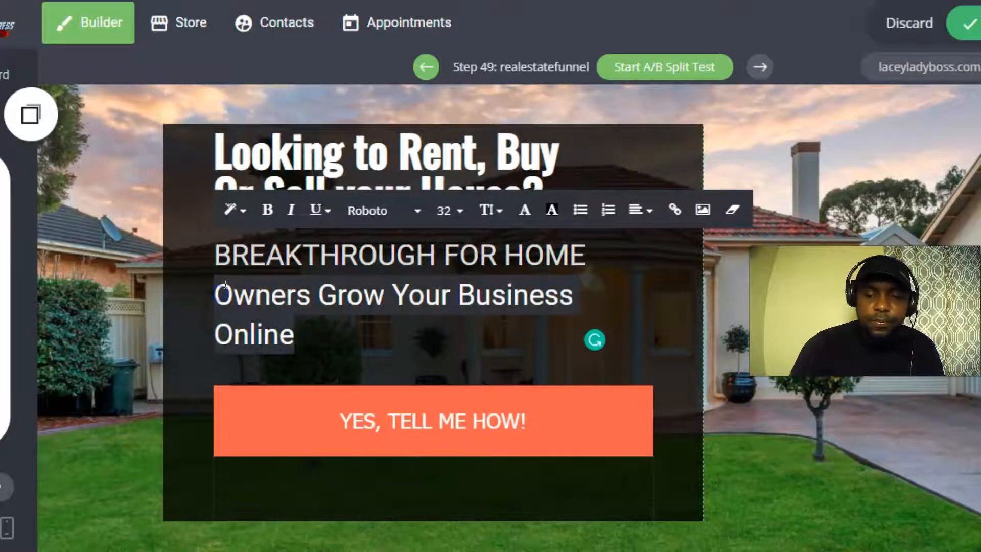
pyautogui.press('BackSpace')
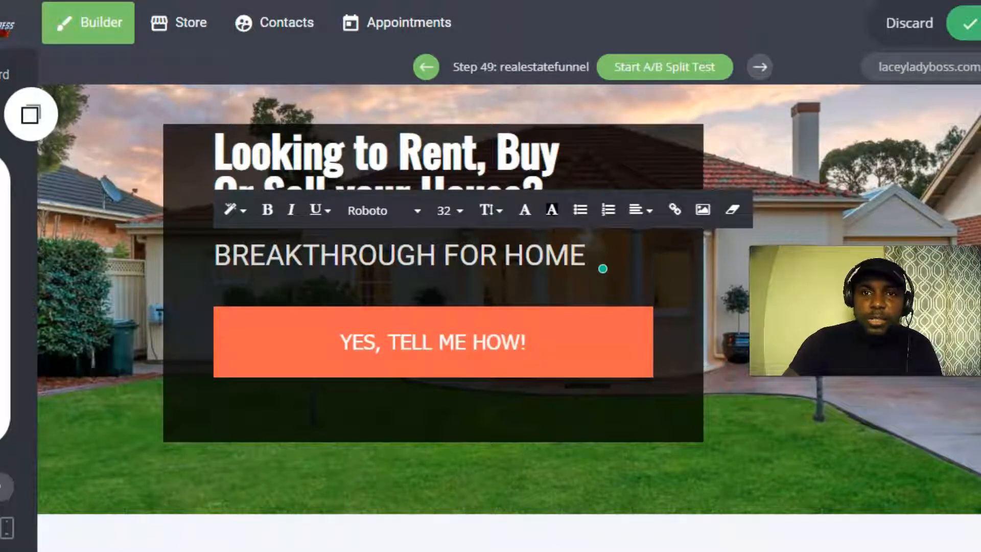
pyautogui.hotkey('alt', 'Tab')
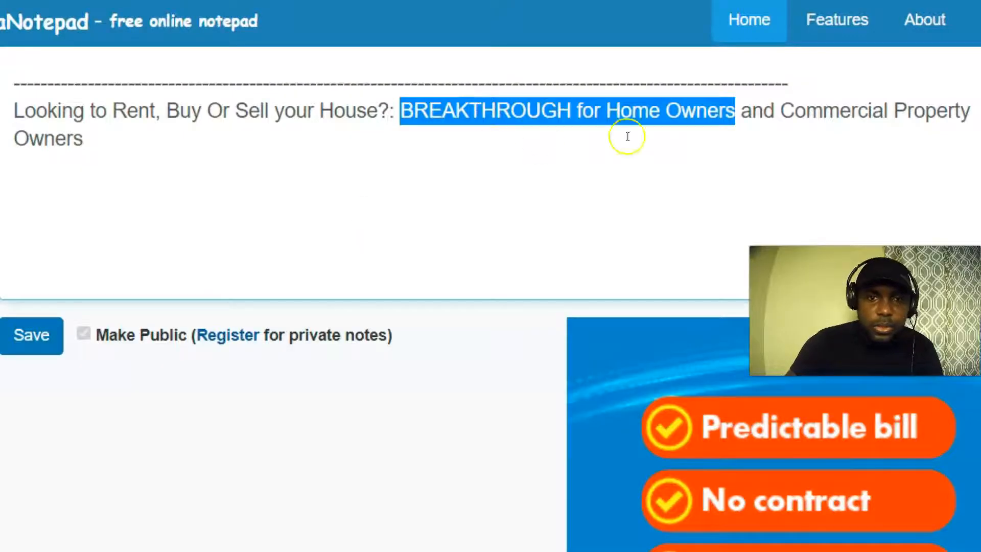
# Select and copy 'and Commercial Property Owners' in the note.
pyautogui.click(751, 111)
pyautogui.moveTo(741, 111); pyautogui.dragTo(953, 131)
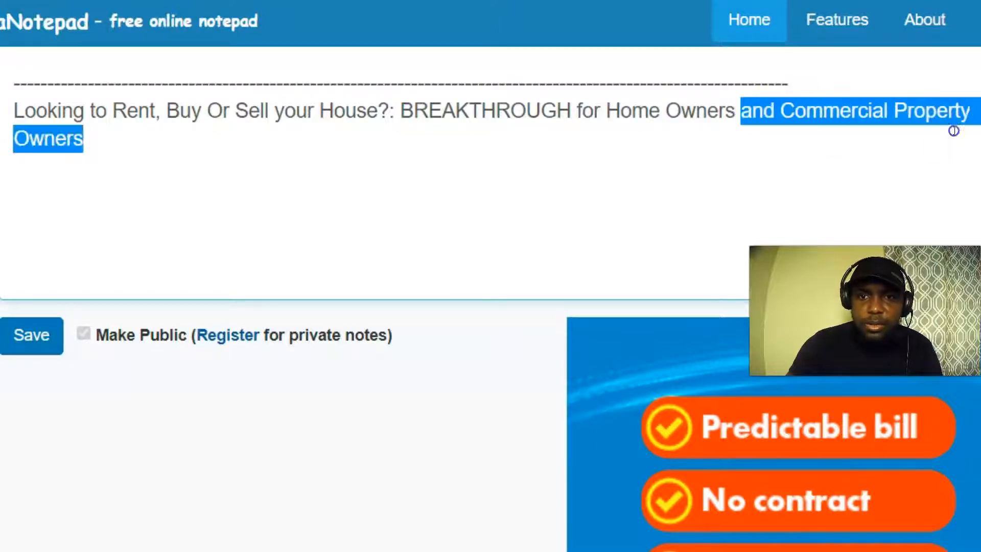
pyautogui.rightClick(810, 114)
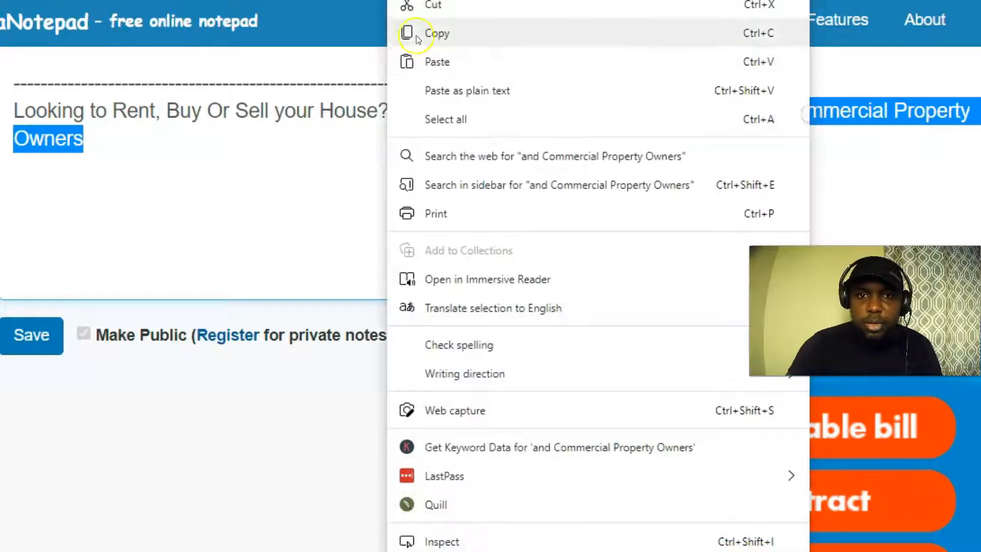
pyautogui.click(451, 37)
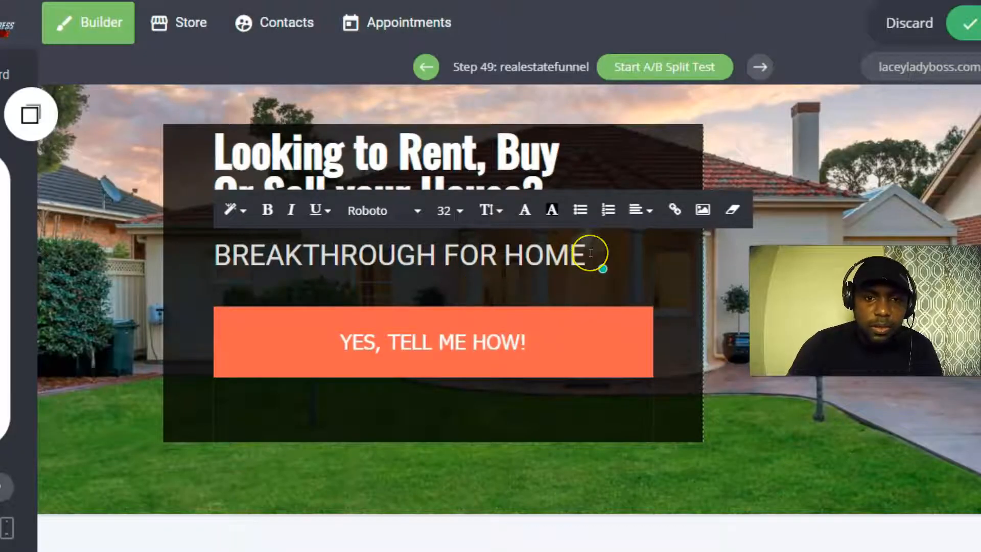
# Paste 'and Commercial Property Owners' on a new line beneath the subheadline.
pyautogui.press('Return')
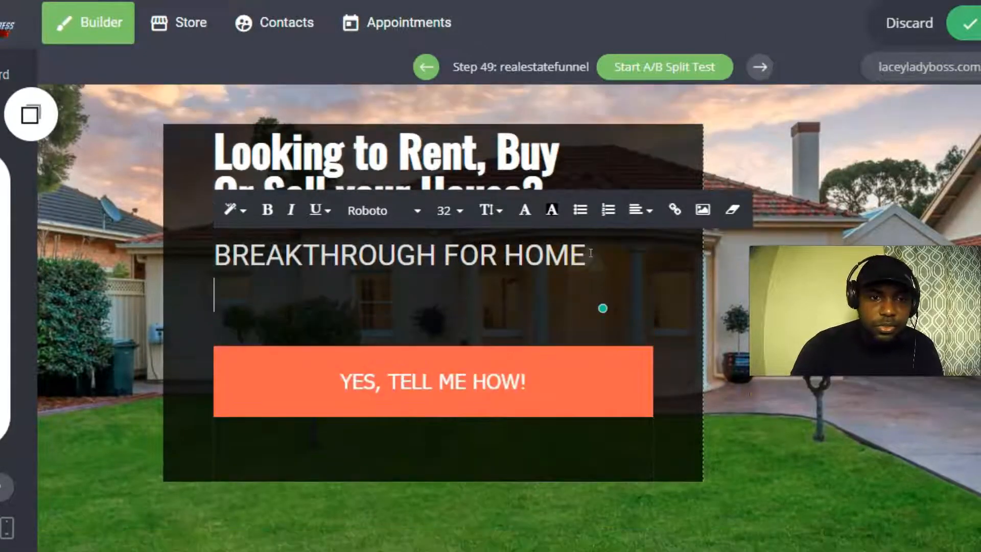
pyautogui.rightClick(217, 284)
pyautogui.click(273, 268)
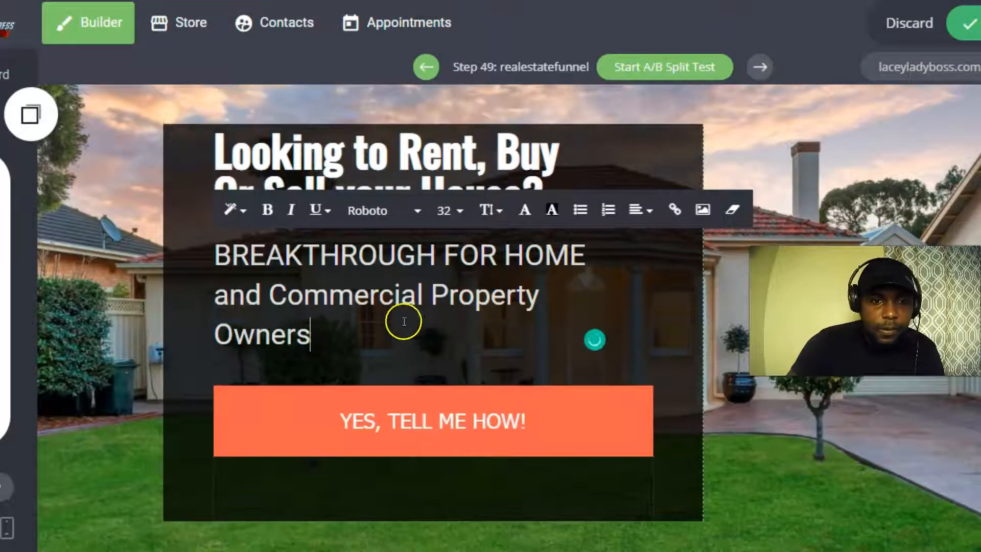
pyautogui.moveTo(692, 313)
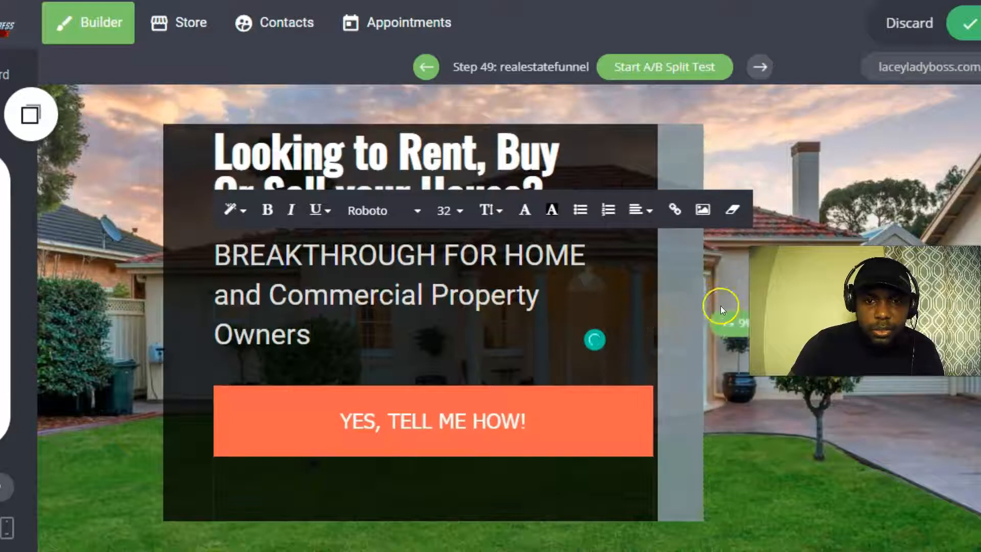
# Resize the dark column, widening it toward 70% and then narrowing it again.
pyautogui.click(720, 306)
pyautogui.moveTo(703, 309)
pyautogui.mouseDown()
pyautogui.moveTo(754, 309)
pyautogui.moveTo(587, 308)
pyautogui.moveTo(717, 297)
pyautogui.mouseUp()
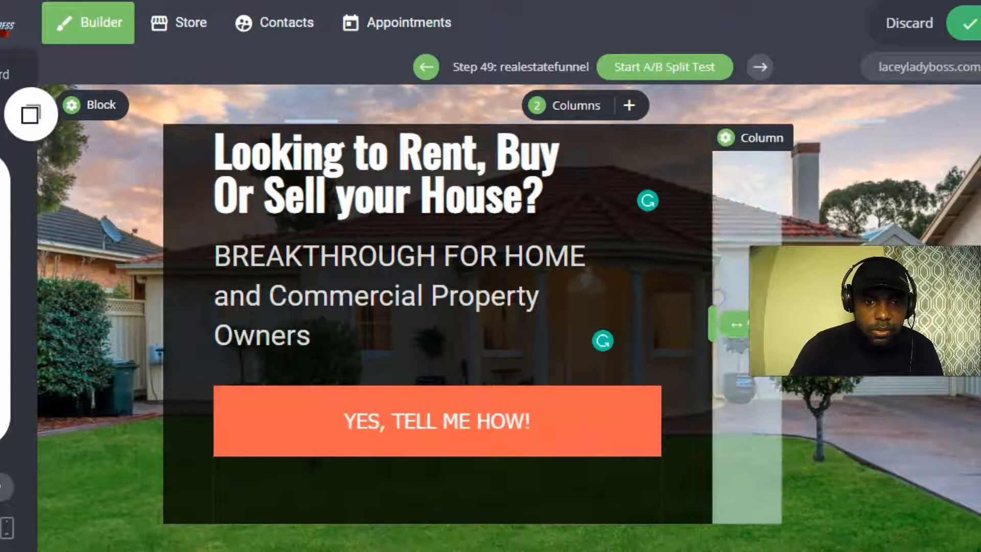
pyautogui.moveTo(657, 306)
pyautogui.mouseDown()
pyautogui.moveTo(608, 305)
pyautogui.moveTo(702, 298)
pyautogui.moveTo(616, 298)
pyautogui.moveTo(656, 298)
pyautogui.mouseUp()
# Set the whole subheadline to font size 28.
pyautogui.click(329, 340)
pyautogui.click(333, 340)
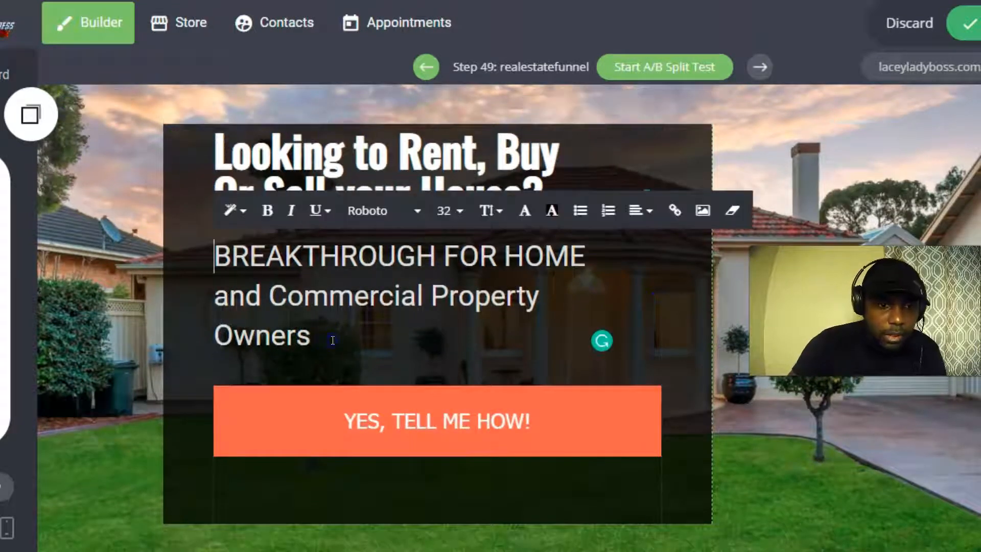
pyautogui.moveTo(333, 340); pyautogui.dragTo(220, 273)
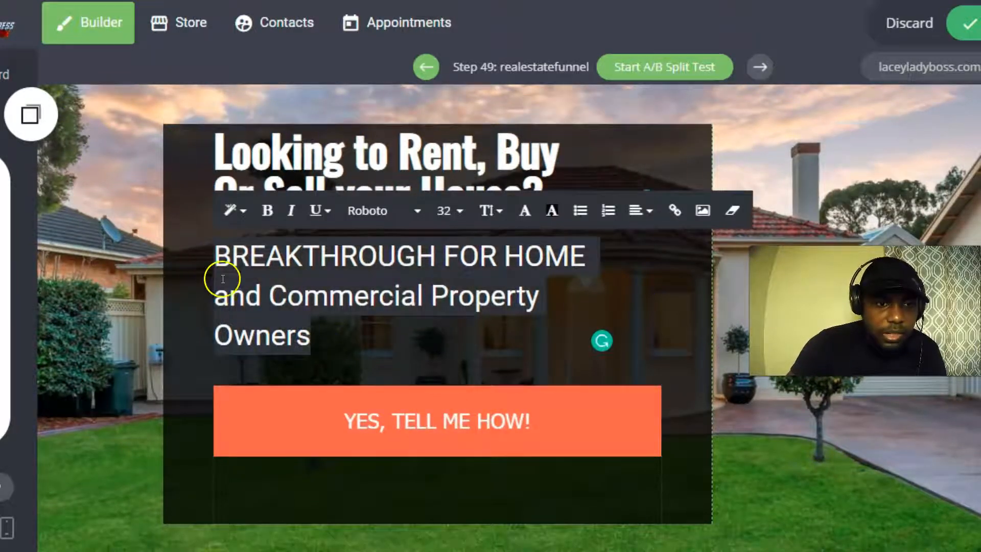
pyautogui.click(458, 211)
pyautogui.click(521, 349)
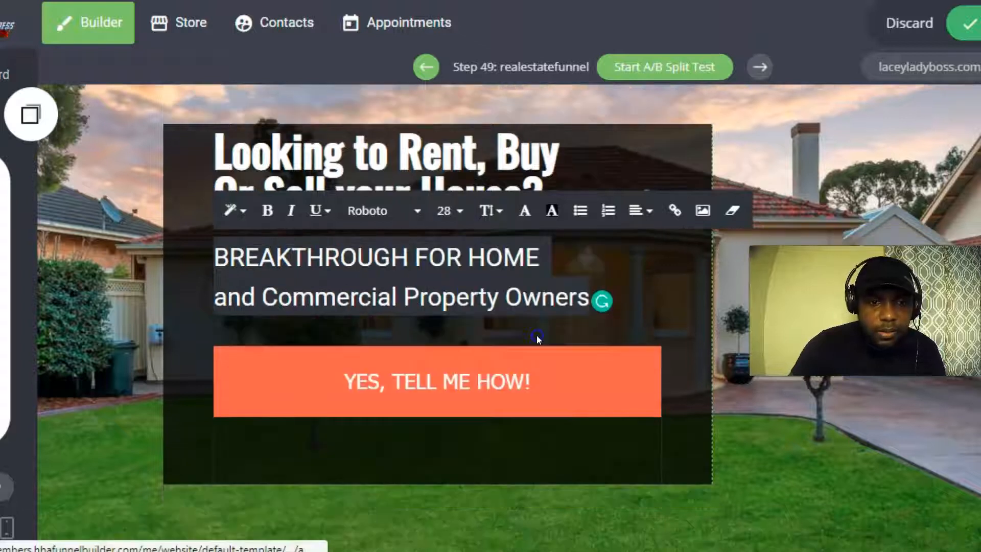
# Narrow the dark column to about half width and shorten the orange button.
pyautogui.moveTo(596, 287); pyautogui.dragTo(652, 284)
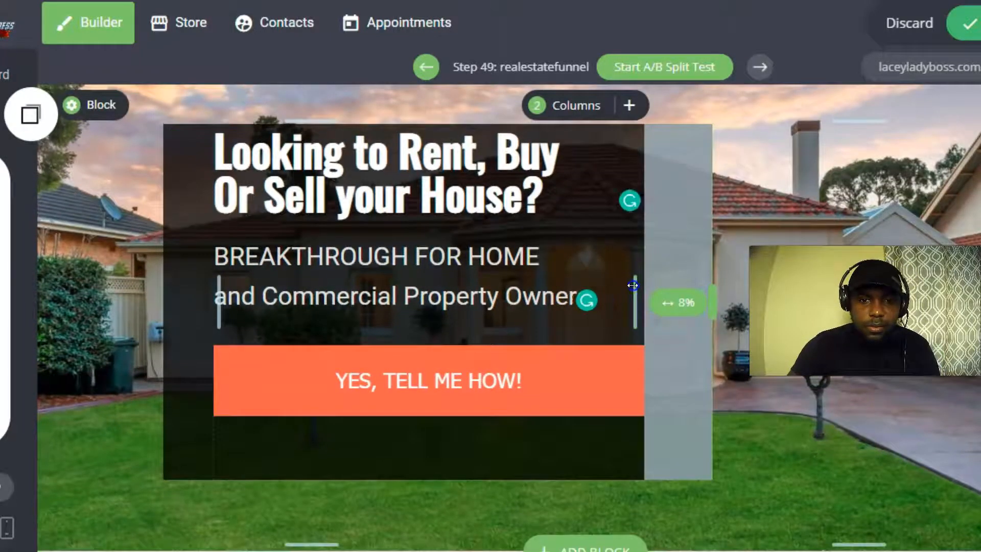
pyautogui.click(510, 383)
pyautogui.moveTo(644, 381)
pyautogui.mouseDown()
pyautogui.moveTo(577, 377)
pyautogui.moveTo(624, 378)
pyautogui.mouseUp()
pyautogui.moveTo(705, 302); pyautogui.dragTo(651, 300)
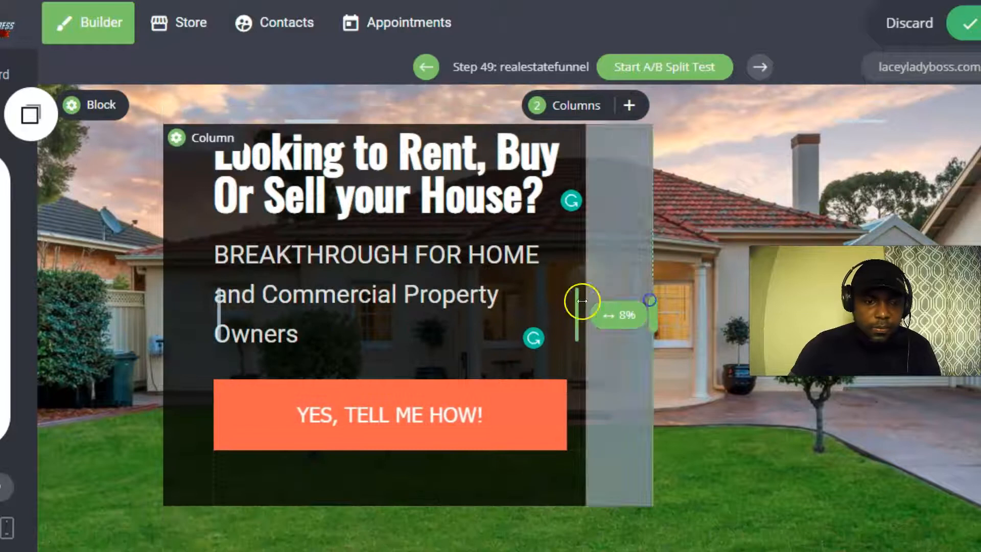
# Select all three subheadline lines and bring up the font size choices.
pyautogui.scroll(-1, 405, 296)
pyautogui.click(358, 280)
pyautogui.moveTo(358, 280); pyautogui.dragTo(205, 181)
pyautogui.click(442, 147)
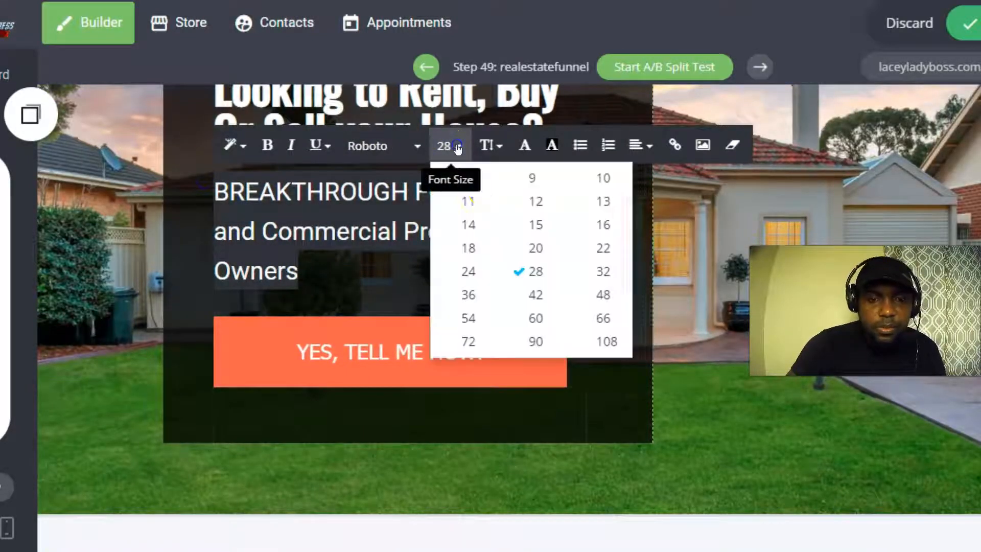
# Set the subheadline to size 36, widen the column, and type COMMERC after HOME AND.
pyautogui.click(468, 294)
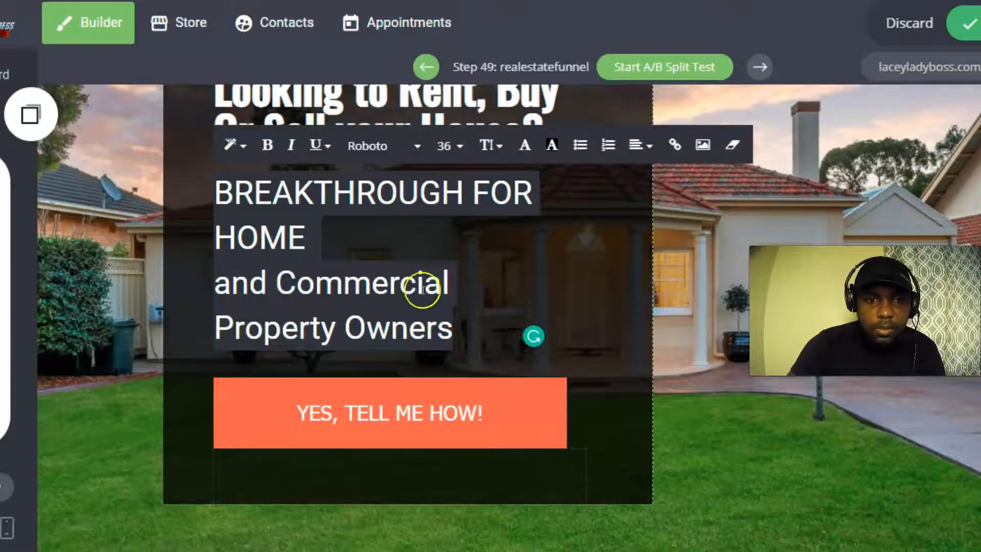
pyautogui.moveTo(652, 287); pyautogui.dragTo(636, 270)
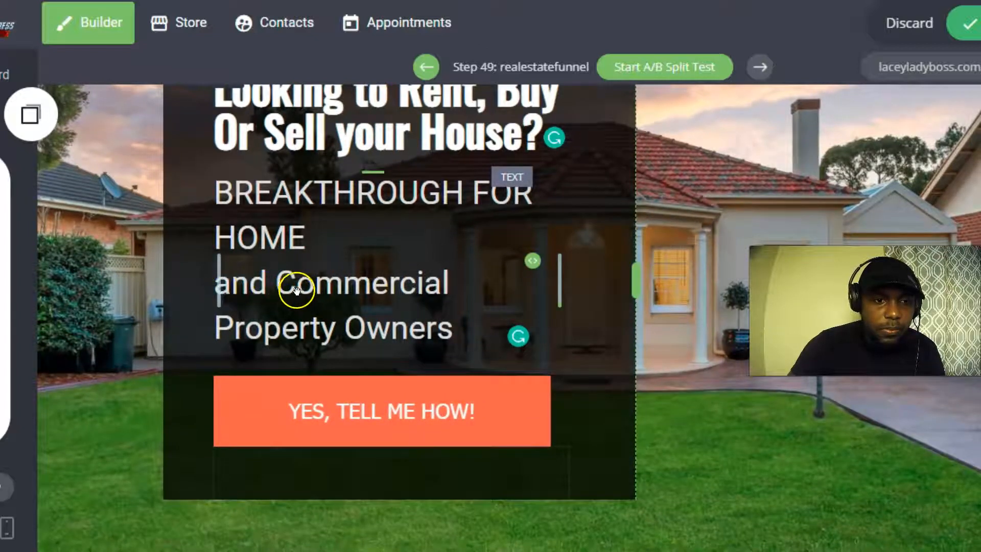
pyautogui.click(321, 240)
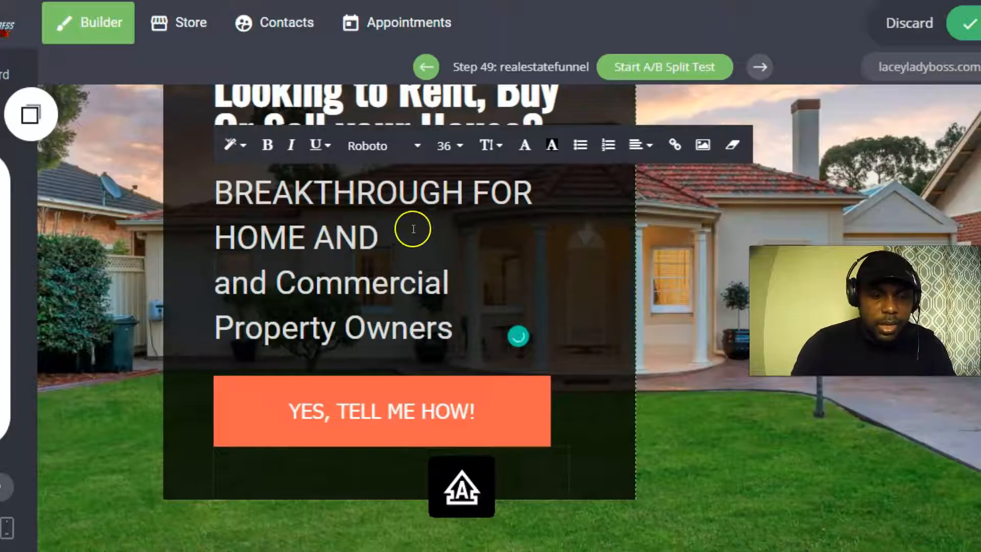
pyautogui.click(413, 228)
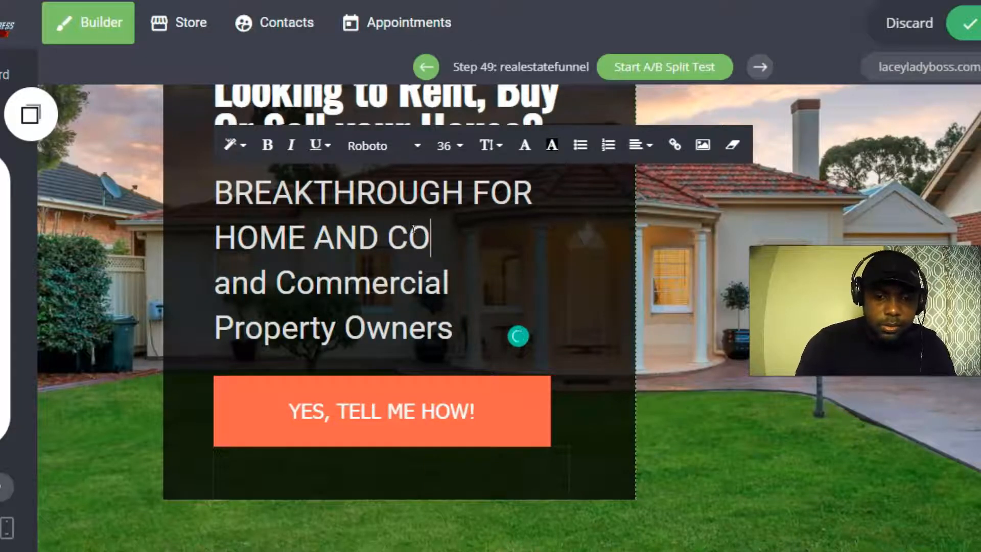
pyautogui.write('COMMERCIAL')
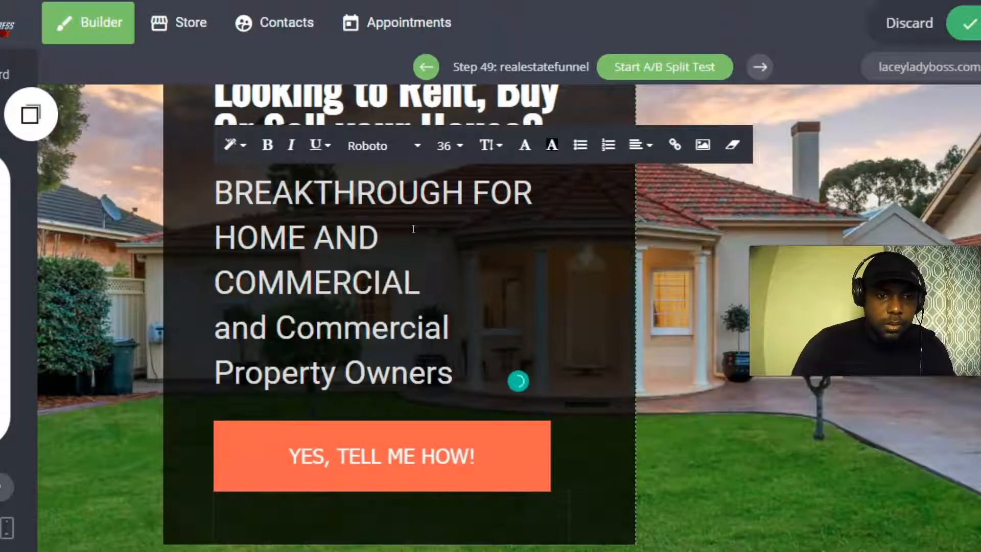
# Delete the lowercase 'and Commercial' line, retype PROPERTY OWNERS in capitals, and remove leftover 'Owners'.
pyautogui.click(286, 313)
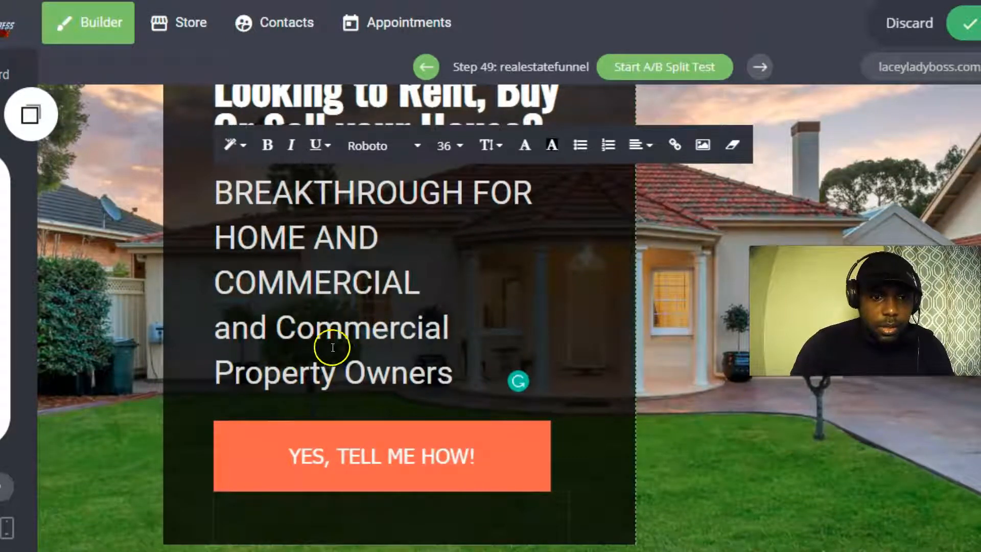
pyautogui.moveTo(454, 331); pyautogui.dragTo(213, 330)
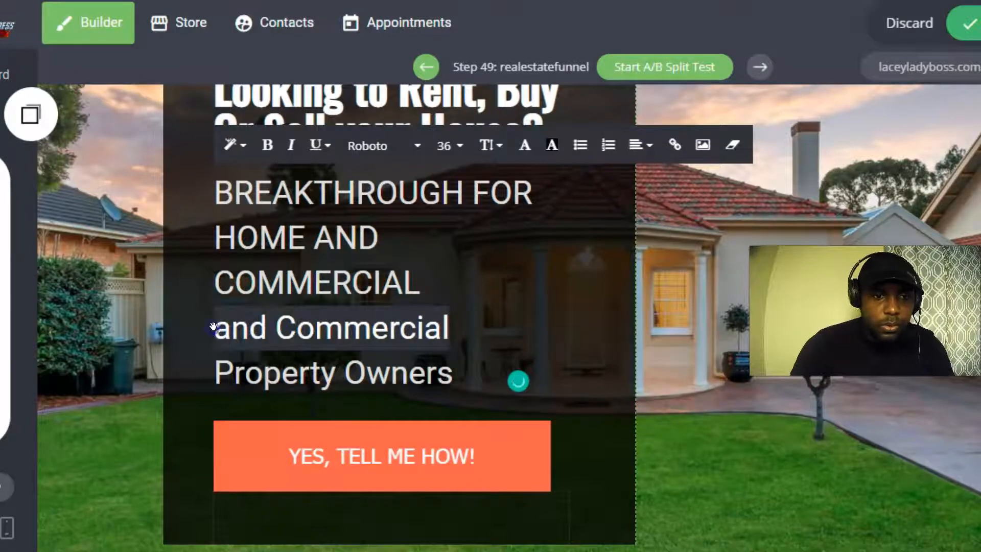
pyautogui.press('BackSpace')
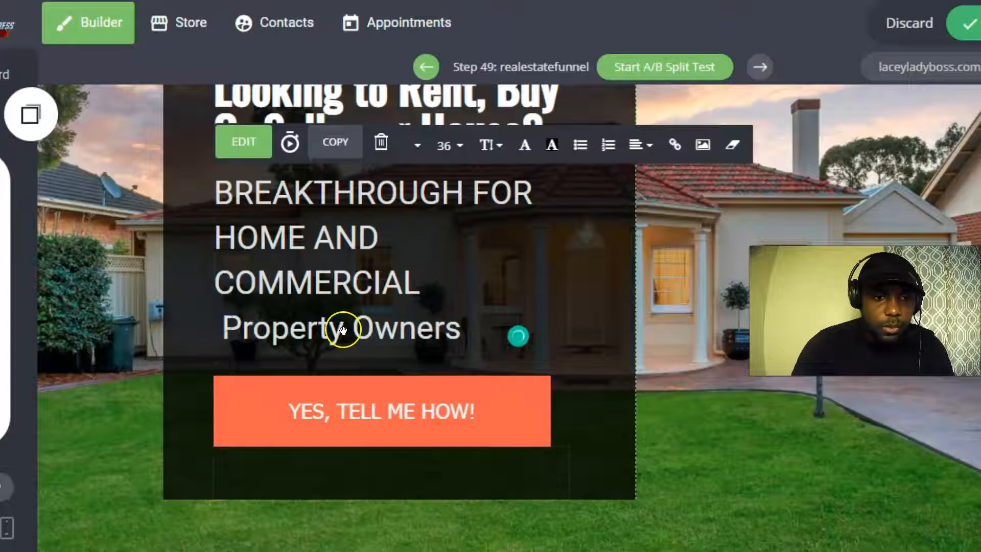
pyautogui.press('BackSpace')
pyautogui.press('BackSpace')
pyautogui.press('BackSpace')
pyautogui.press('BackSpace')
pyautogui.press('BackSpace')
pyautogui.press('BackSpace')
pyautogui.press('BackSpace')
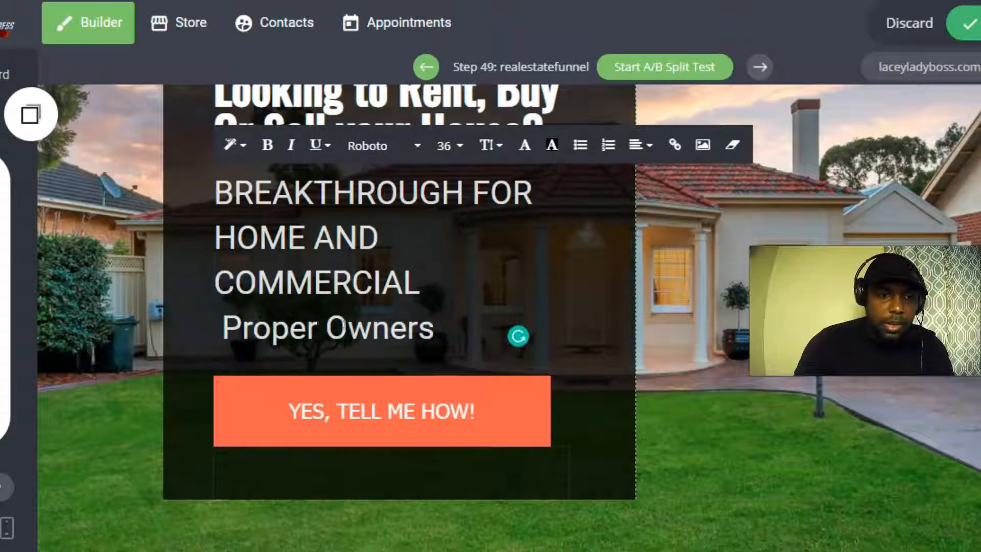
pyautogui.write('ROPER')
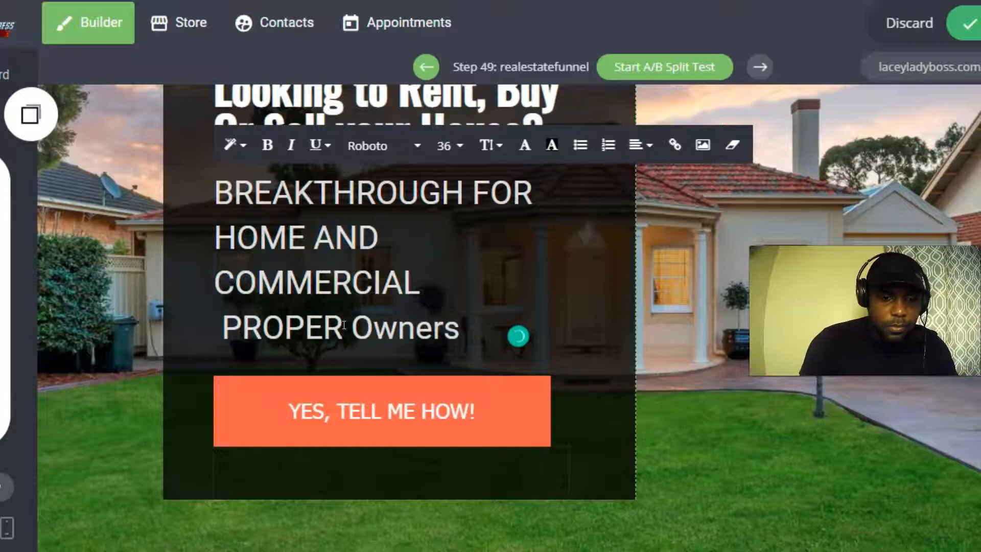
pyautogui.write('TY OWNERS')
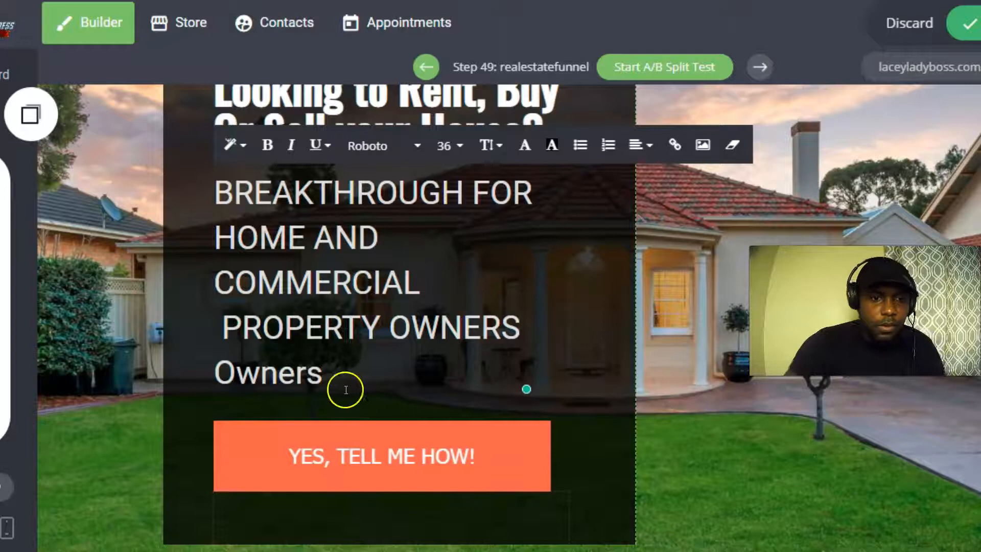
pyautogui.moveTo(344, 383); pyautogui.dragTo(219, 370)
pyautogui.press('BackSpace')
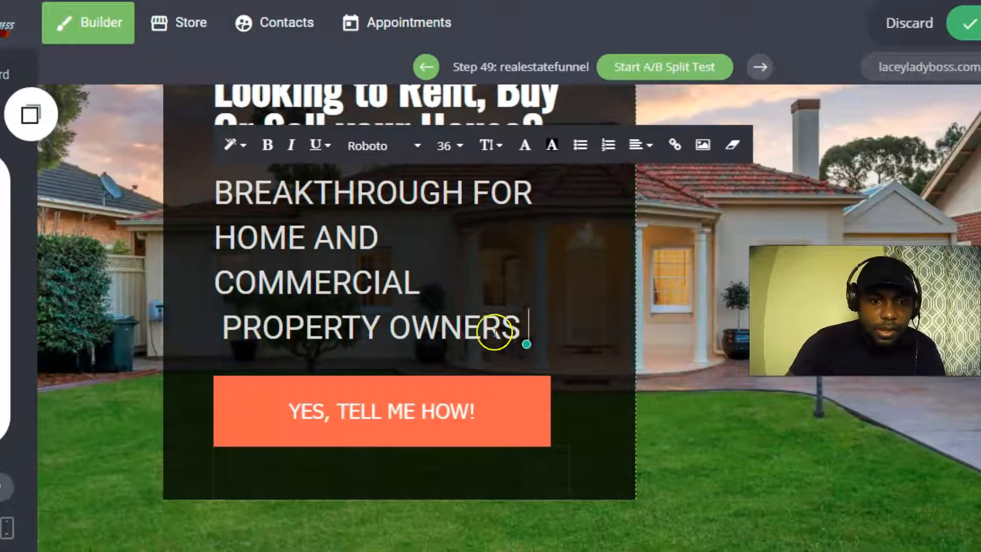
pyautogui.moveTo(526, 337); pyautogui.dragTo(214, 196)
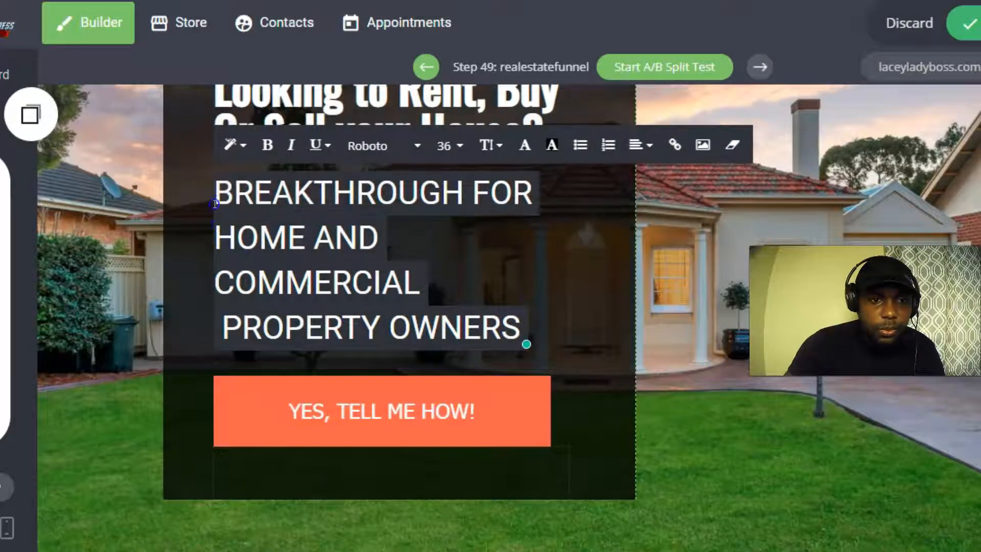
# Try centering the subheadline, then return it to left alignment.
pyautogui.click(650, 146)
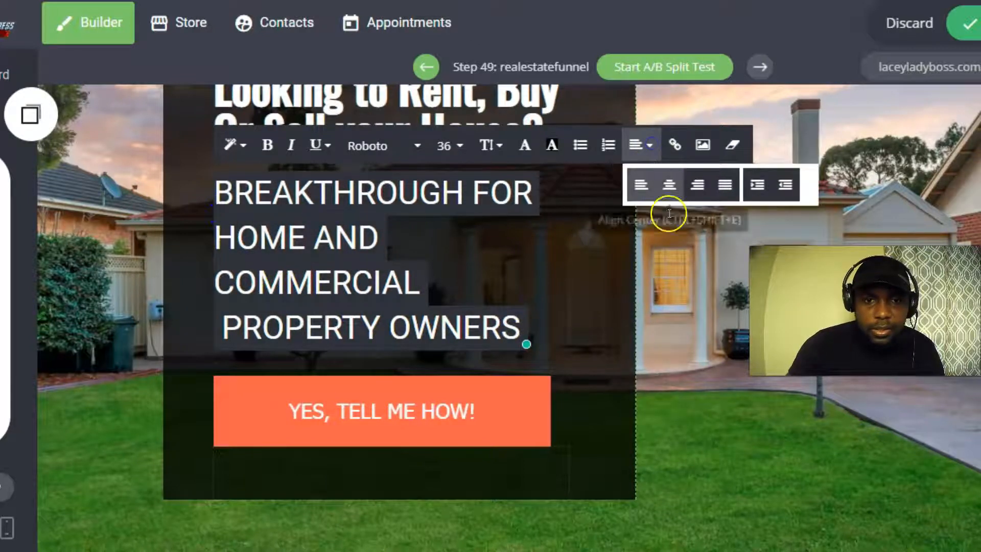
pyautogui.click(672, 184)
pyautogui.click(658, 144)
pyautogui.click(659, 179)
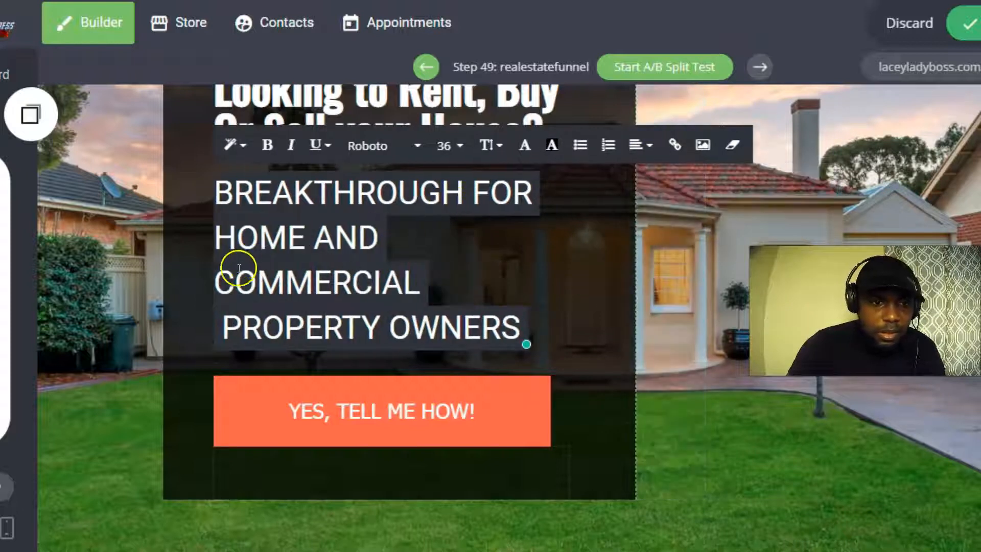
# Join COMMERCIAL onto the previous line and widen the dark column to about 69%.
pyautogui.click(219, 279)
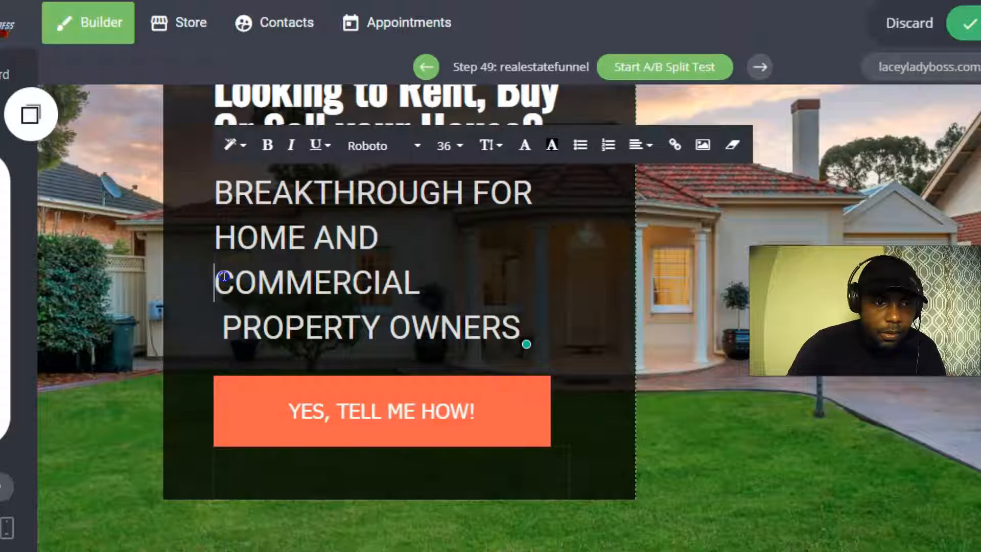
pyautogui.press('BackSpace')
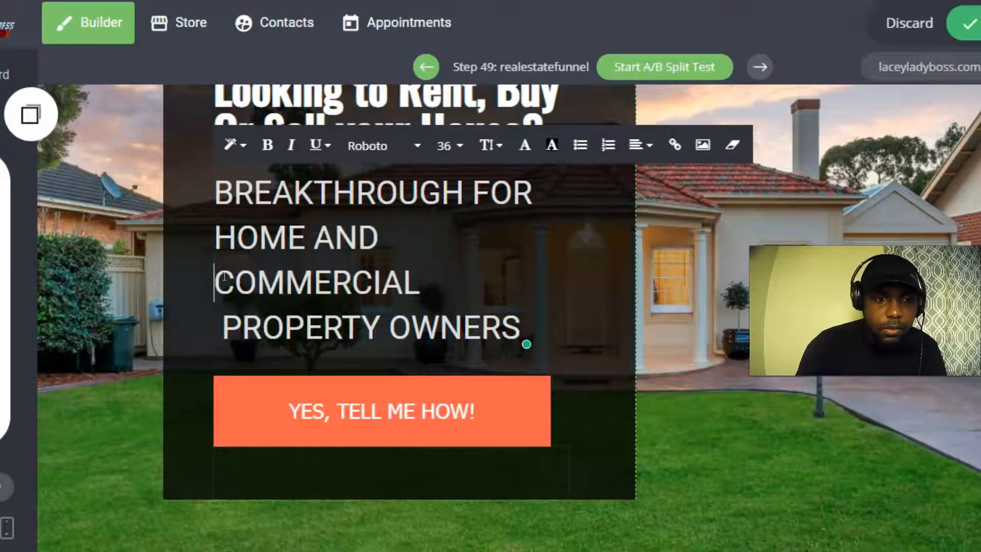
pyautogui.click(509, 268)
pyautogui.moveTo(637, 278)
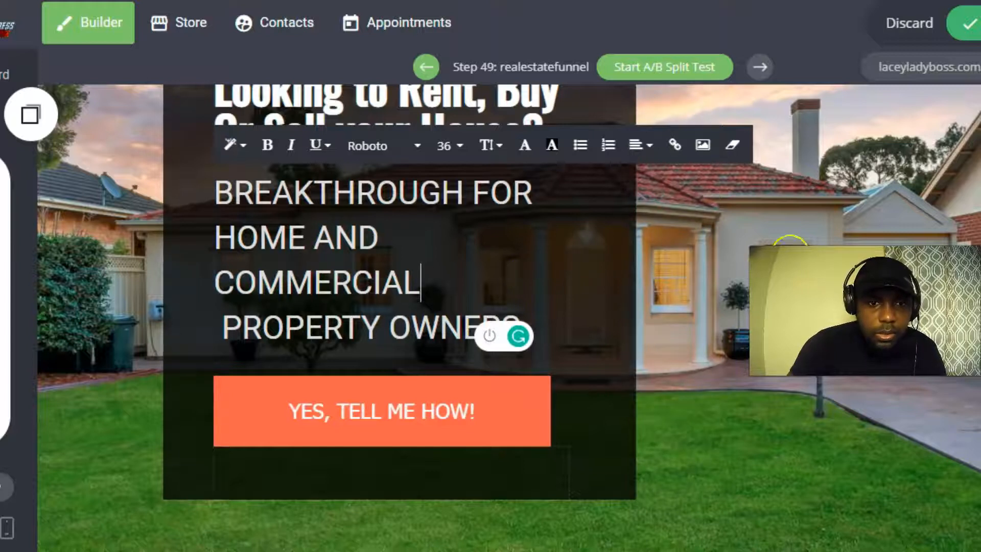
pyautogui.click(790, 253)
pyautogui.scroll(1, 427, 256)
pyautogui.moveTo(531, 322); pyautogui.dragTo(565, 324)
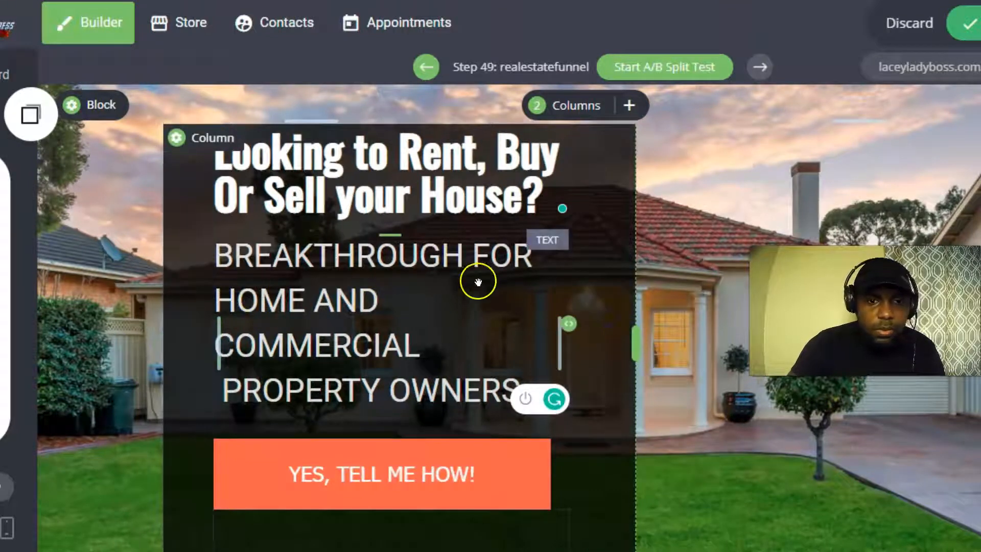
pyautogui.moveTo(633, 339); pyautogui.dragTo(712, 306)
# Confirm the 900px website layout width and save the global style changes.
pyautogui.click(25, 290)
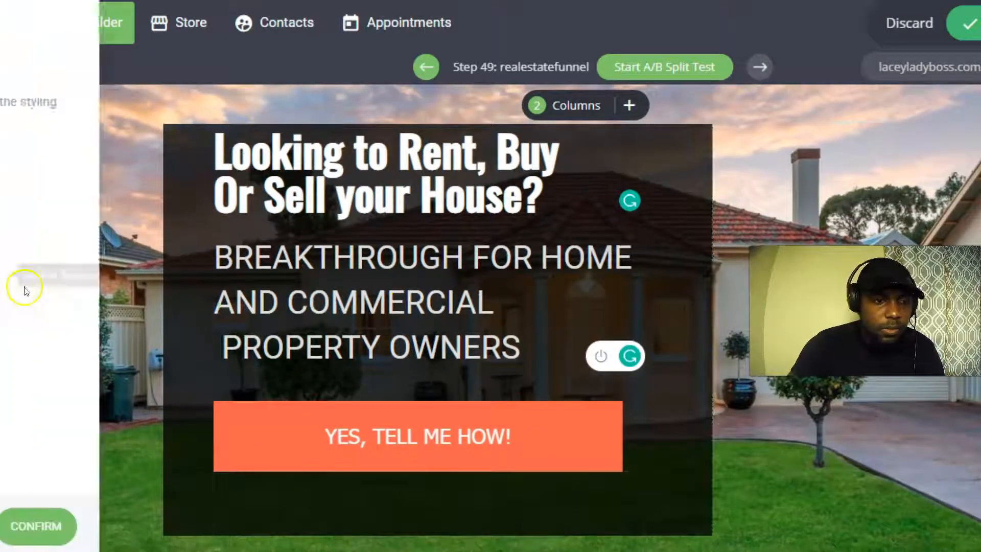
pyautogui.click(60, 261)
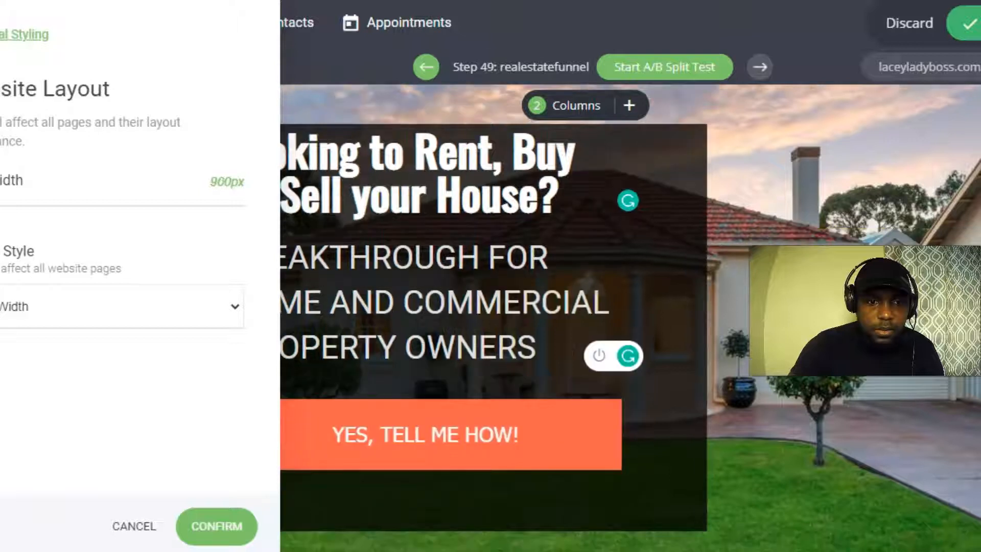
pyautogui.click(780, 231)
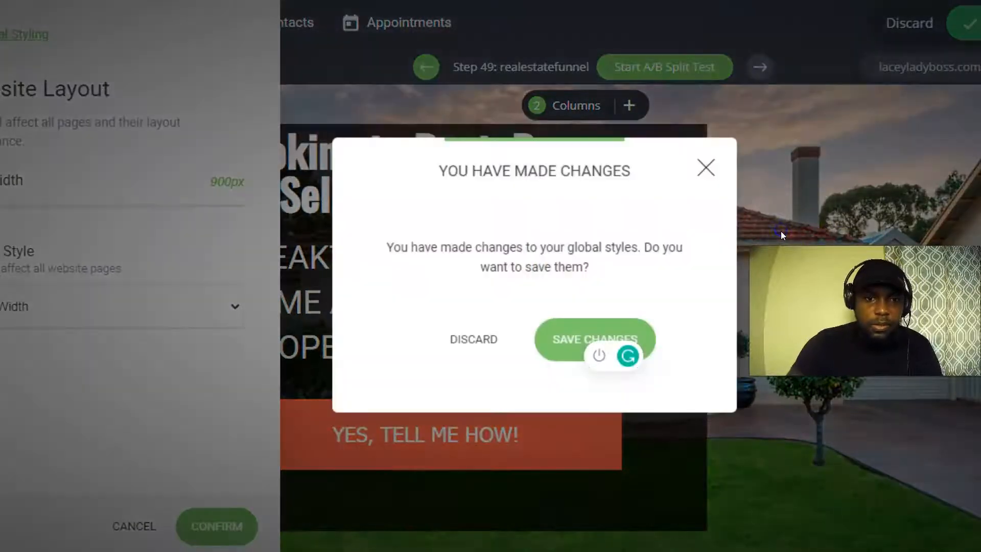
pyautogui.click(566, 337)
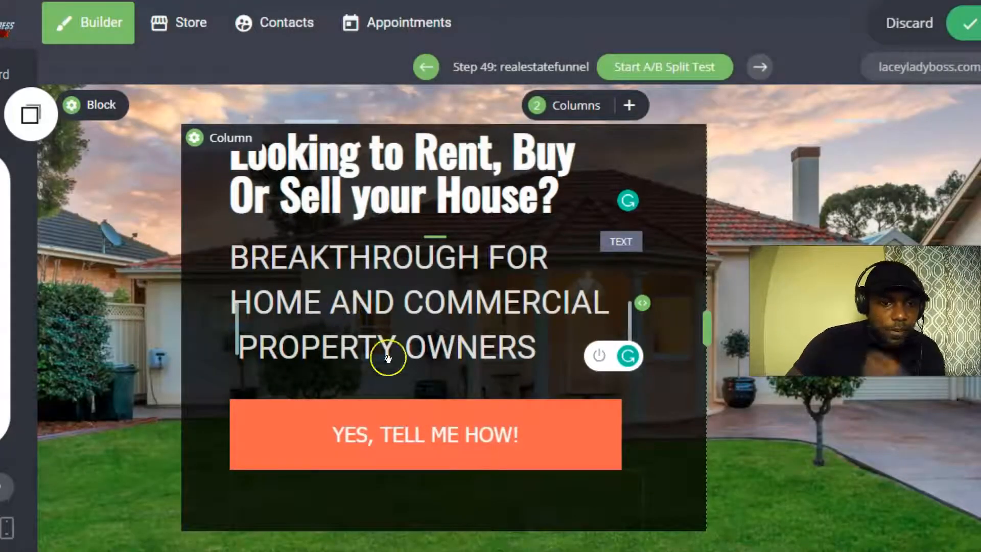
# Reduce the subheadline font size to 32.
pyautogui.click(535, 358)
pyautogui.moveTo(535, 355); pyautogui.dragTo(228, 260)
pyautogui.click(465, 210)
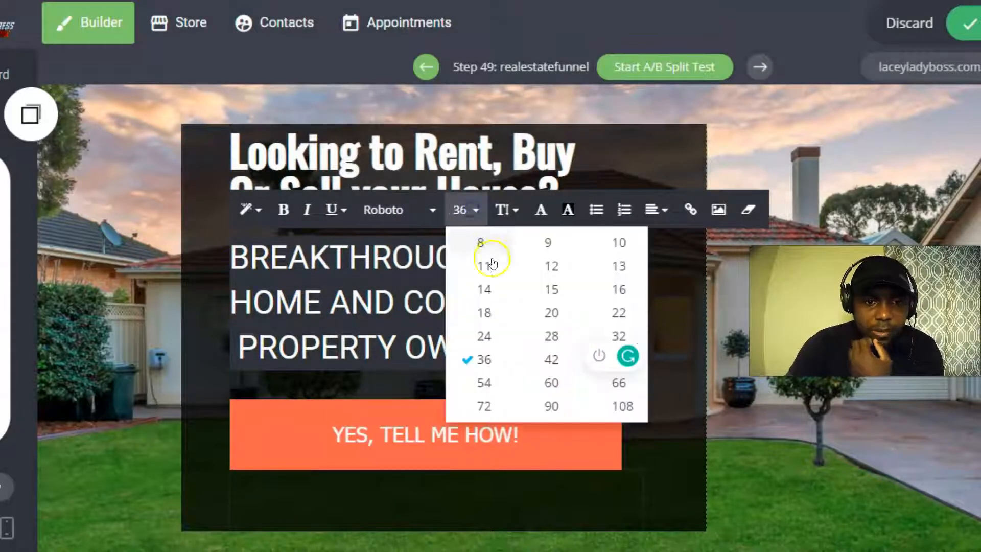
pyautogui.click(619, 335)
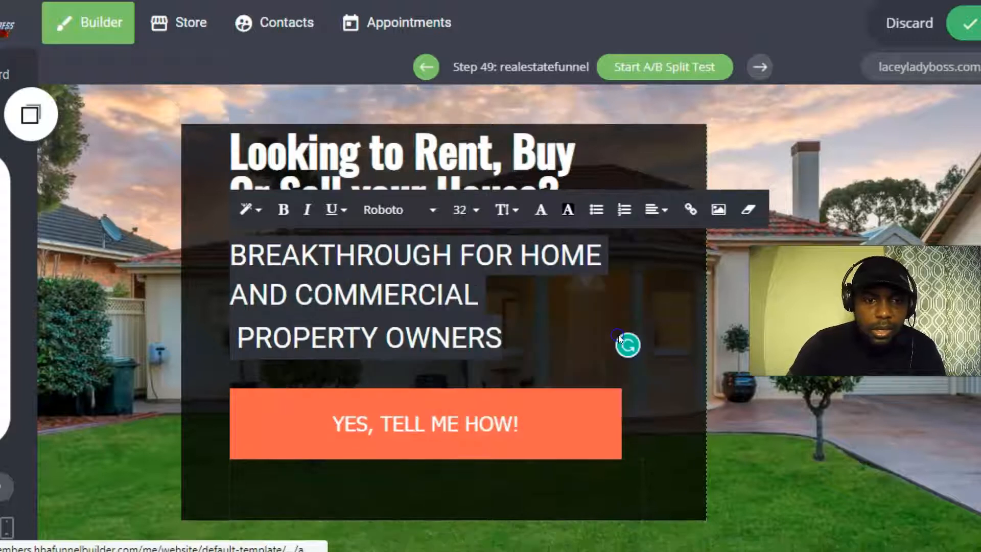
pyautogui.click(429, 324)
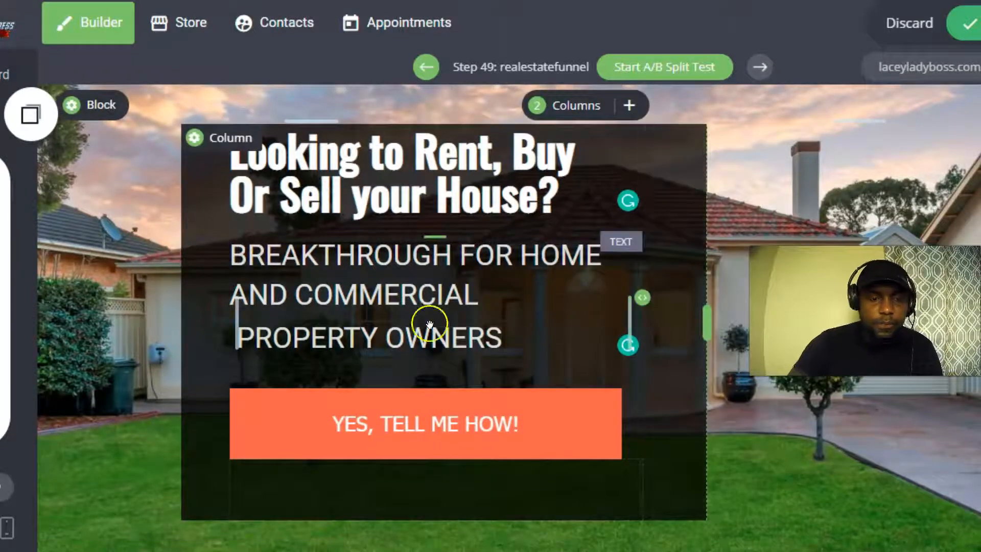
# Pull the orange button up to 22px spacing beneath the subheadline.
pyautogui.moveTo(372, 375)
pyautogui.mouseDown()
pyautogui.moveTo(386, 363)
pyautogui.moveTo(379, 352)
pyautogui.moveTo(383, 383)
pyautogui.mouseUp()
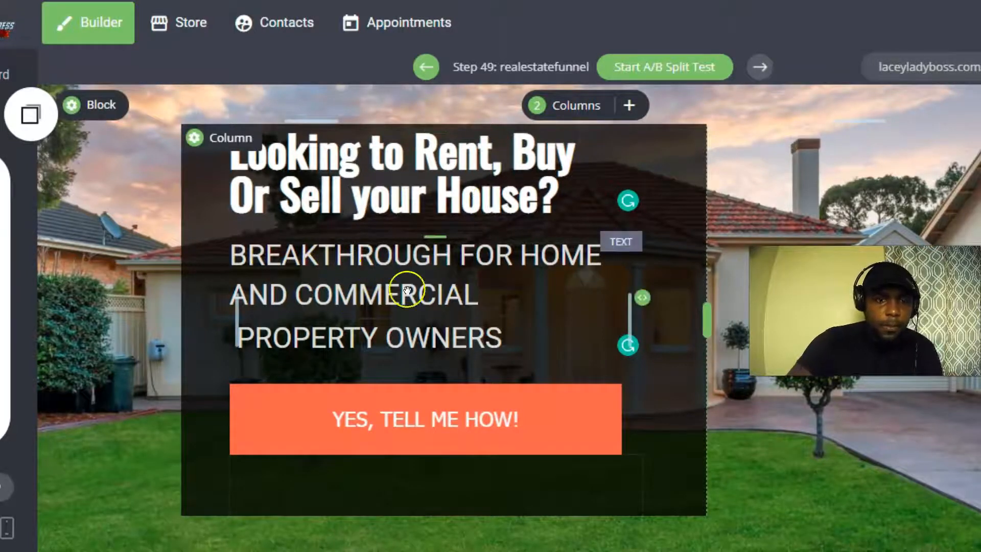
pyautogui.click(234, 255)
pyautogui.click(235, 256)
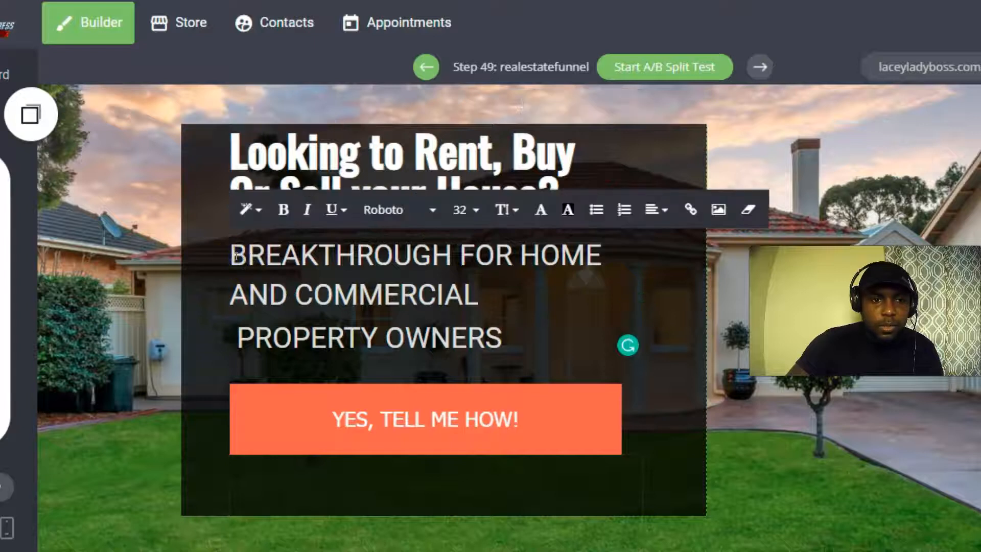
pyautogui.moveTo(235, 256); pyautogui.dragTo(579, 252)
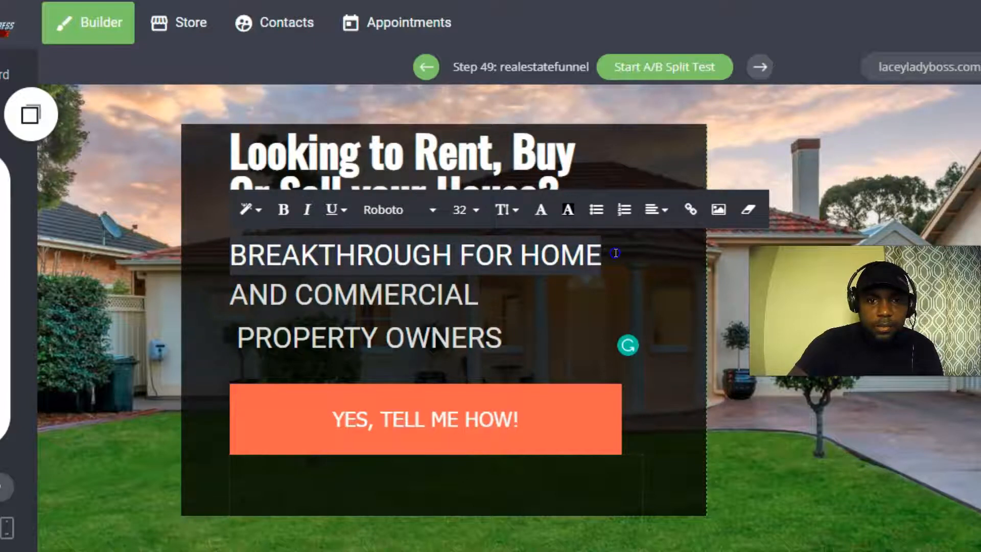
# Pick a bright orange text colour for the subheadline's first line.
pyautogui.click(541, 211)
pyautogui.moveTo(758, 261); pyautogui.dragTo(760, 268)
pyautogui.moveTo(699, 185); pyautogui.dragTo(734, 147)
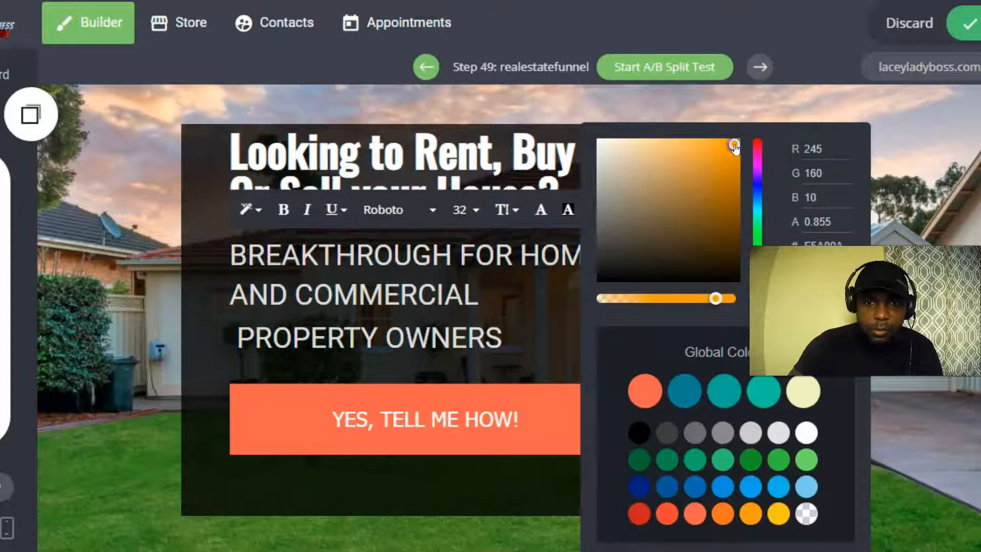
pyautogui.click(969, 23)
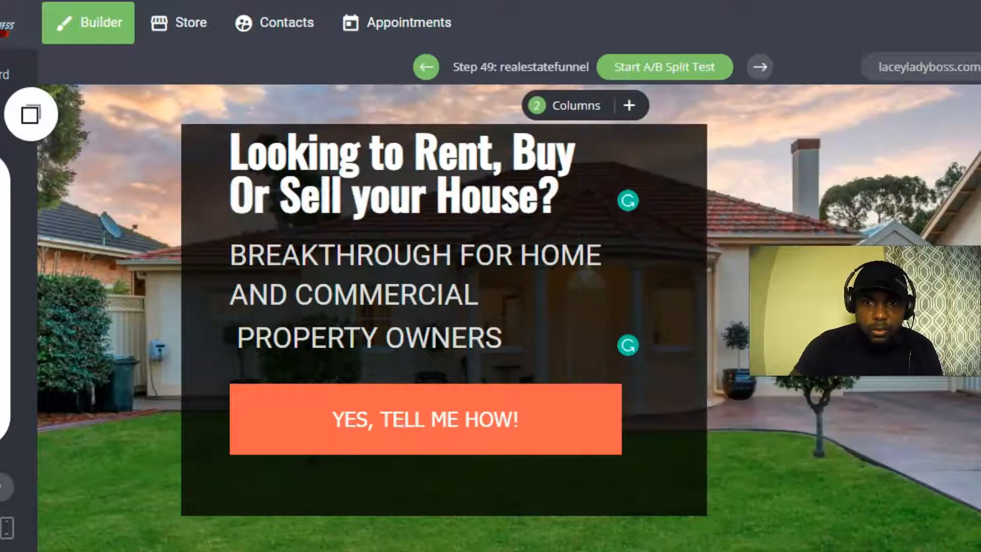
# Reselect BREAKTHROUGH FOR HOME, colour it orange, and make it bold.
pyautogui.click(238, 254)
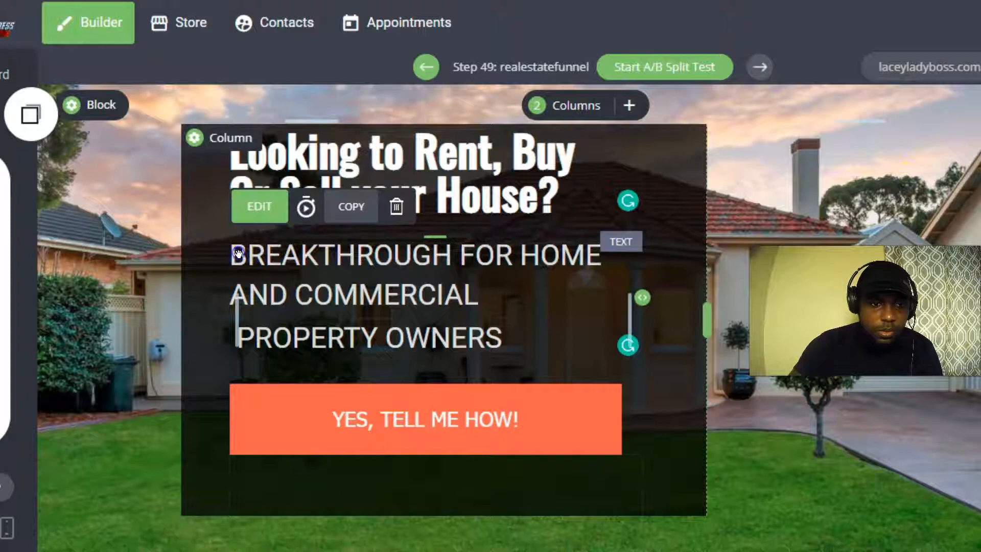
pyautogui.moveTo(231, 253); pyautogui.dragTo(607, 251)
pyautogui.click(540, 210)
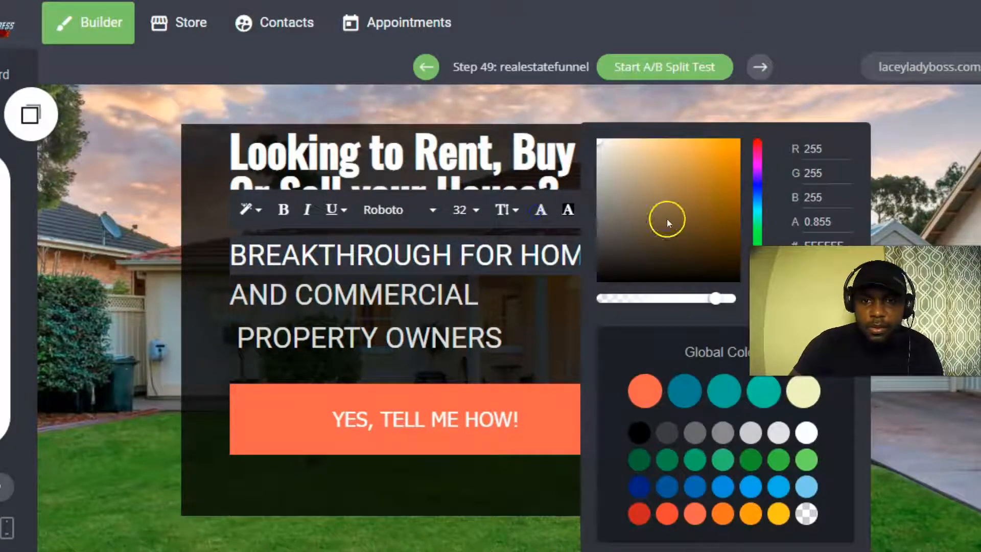
pyautogui.moveTo(757, 266); pyautogui.dragTo(761, 263)
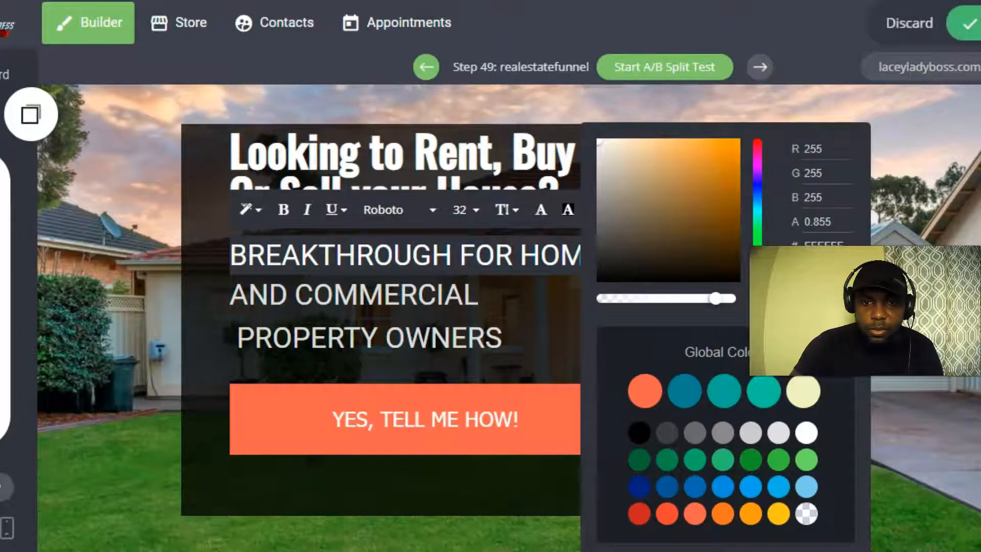
pyautogui.moveTo(717, 163); pyautogui.dragTo(732, 152)
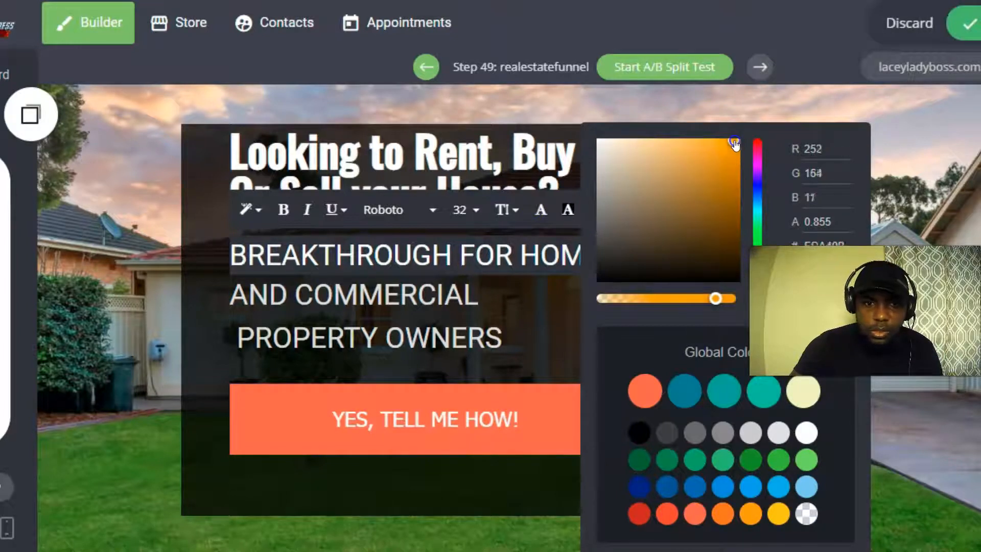
pyautogui.click(283, 209)
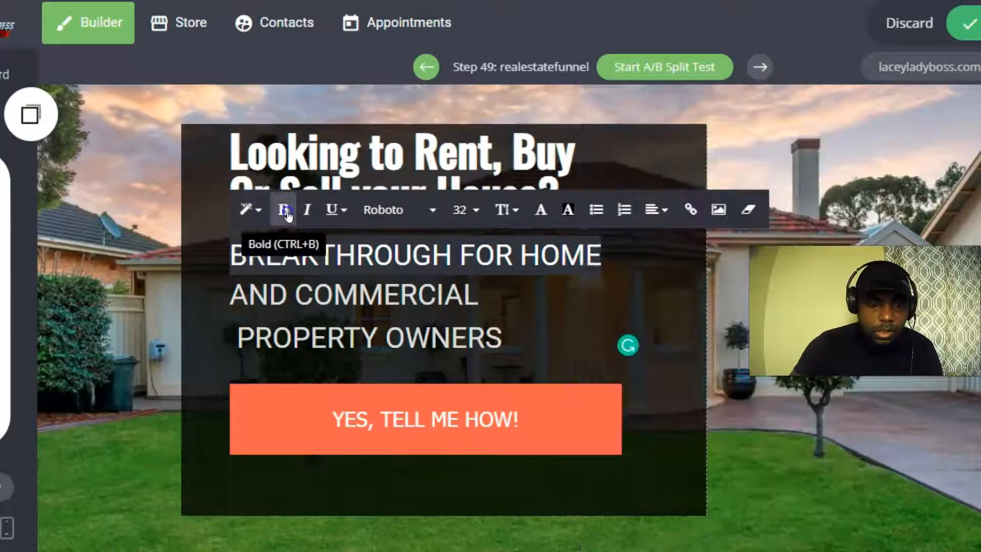
pyautogui.click(532, 289)
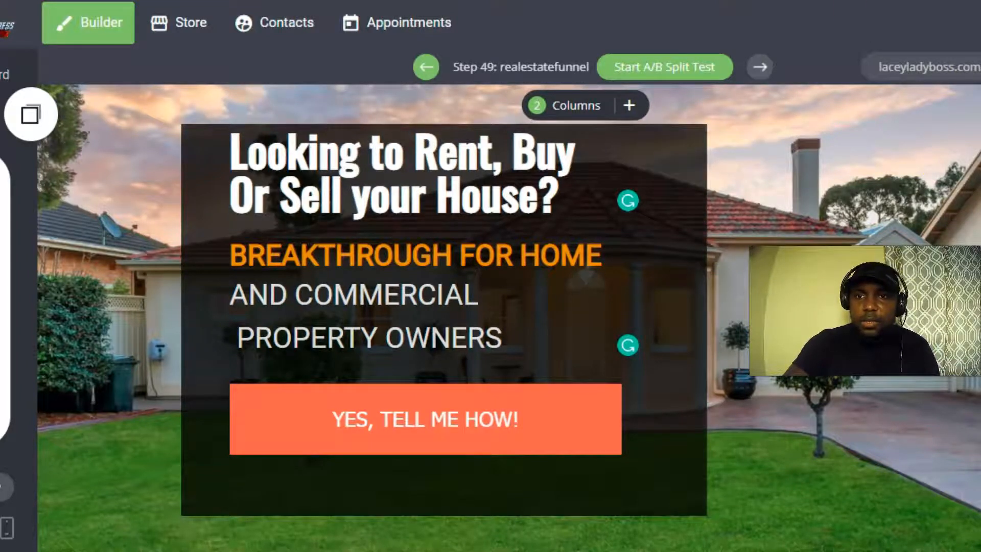
# Search 'silver' in a new tab and open the RapidTables silver colour code page.
pyautogui.hotkey('ctrl', 't')
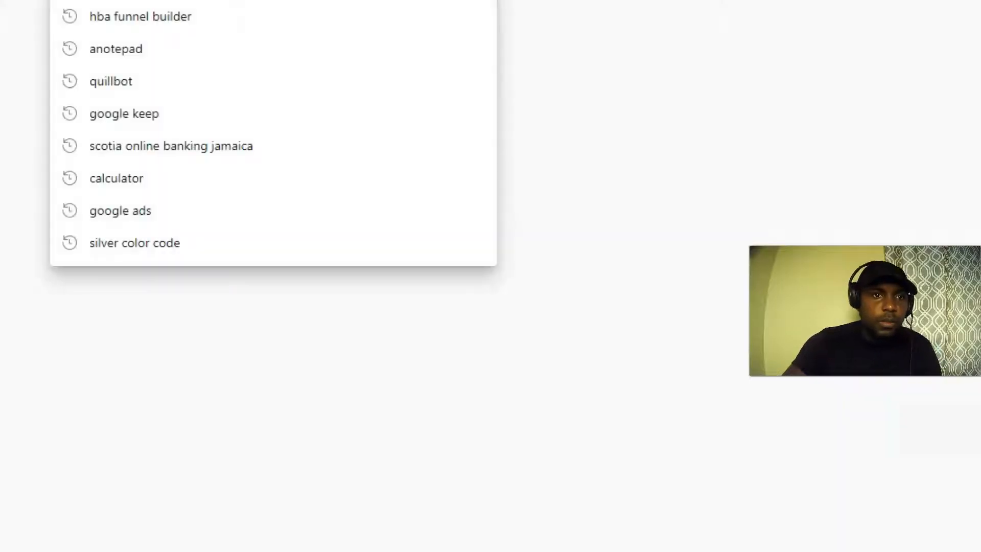
pyautogui.write('sILVER')
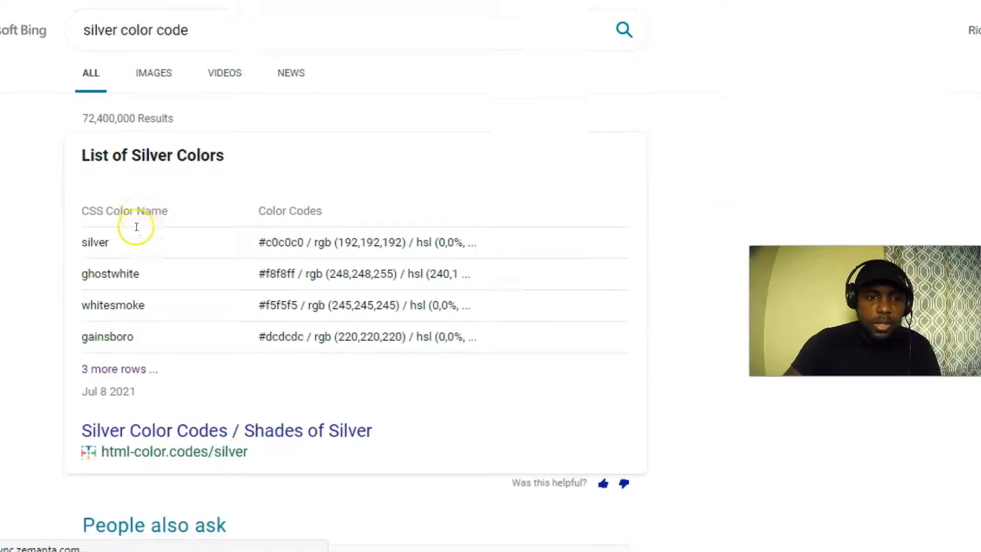
pyautogui.scroll(-10, 136, 227)
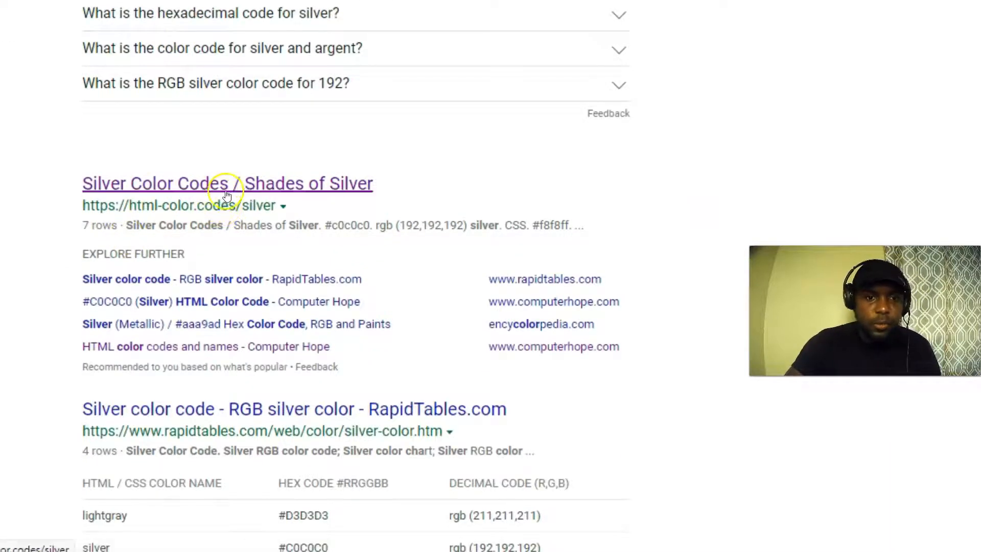
pyautogui.scroll(-5, 230, 196)
pyautogui.click(223, 157)
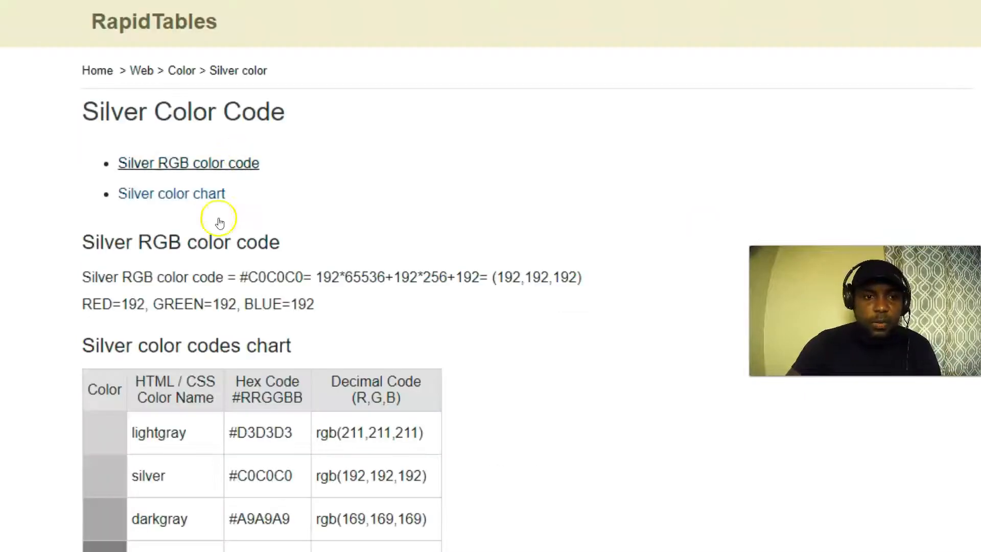
# Copy lightgray's hex code D3D3D3 from the colour chart.
pyautogui.scroll(-3, 211, 313)
pyautogui.scroll(-9, 256, 293)
pyautogui.scroll(9, 243, 291)
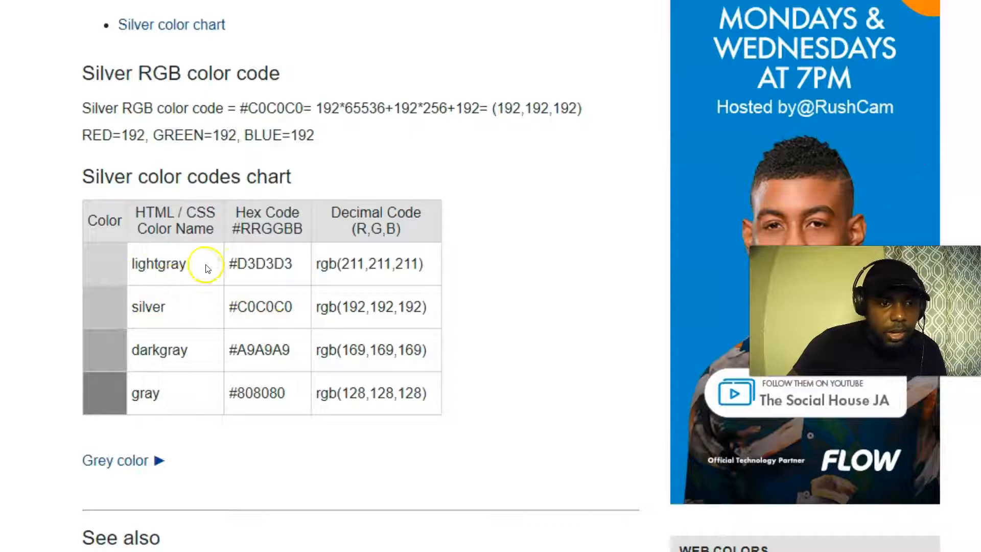
pyautogui.moveTo(236, 264); pyautogui.dragTo(300, 264)
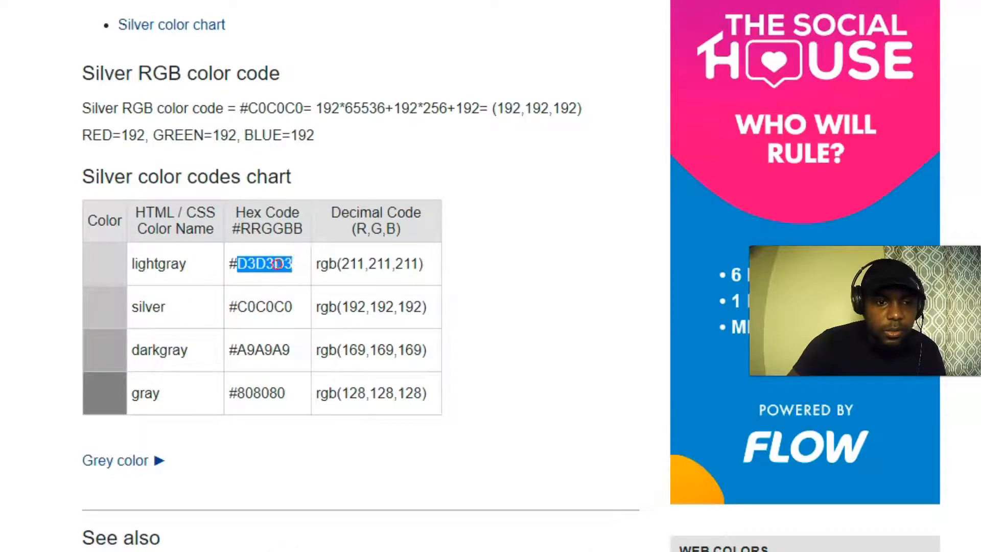
pyautogui.rightClick(276, 264)
pyautogui.click(330, 166)
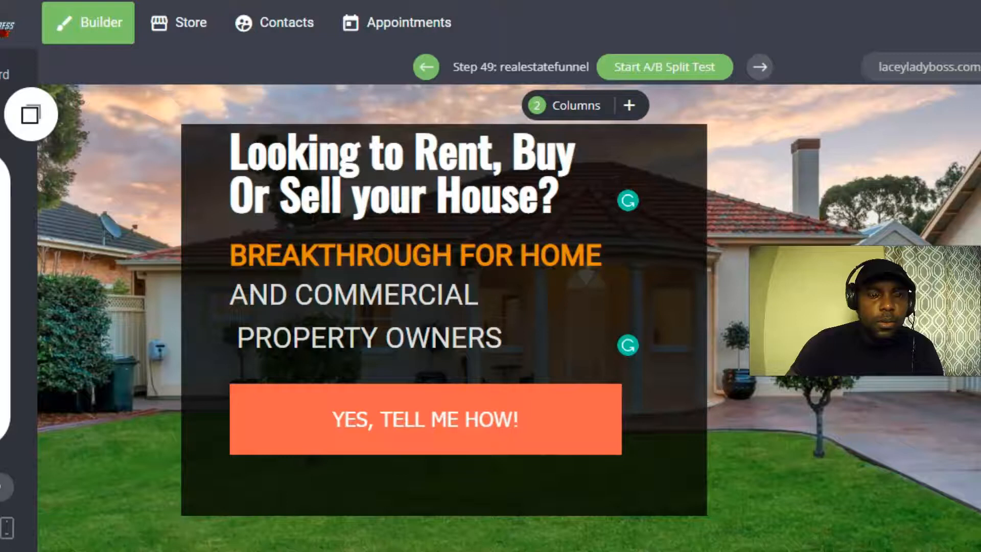
# Give the AND COMMERCIAL line the pasted lightgray colour D3D3D3 and make it bold.
pyautogui.click(465, 295)
pyautogui.click(466, 295)
pyautogui.moveTo(479, 294); pyautogui.dragTo(233, 302)
pyautogui.click(541, 210)
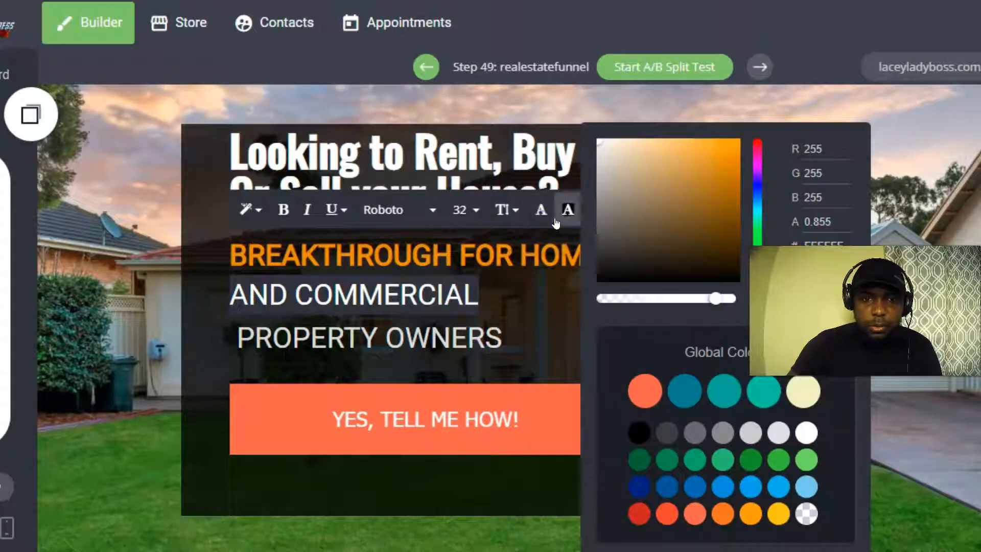
pyautogui.click(801, 244)
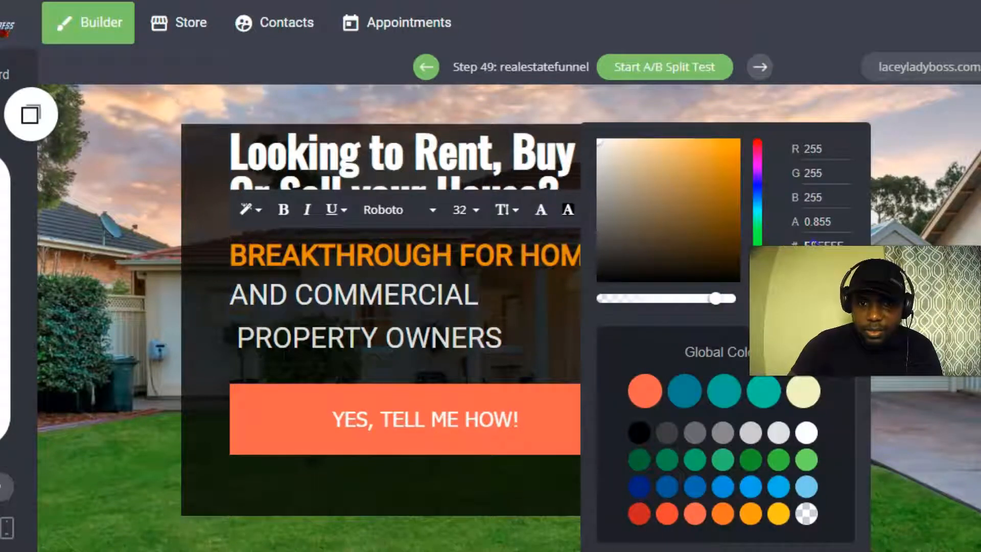
pyautogui.rightClick(825, 243)
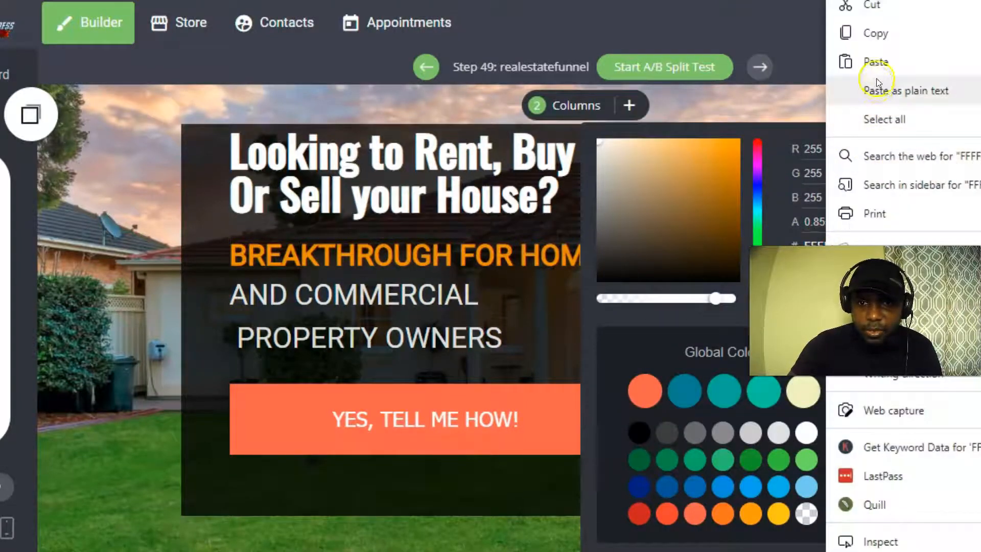
pyautogui.click(879, 64)
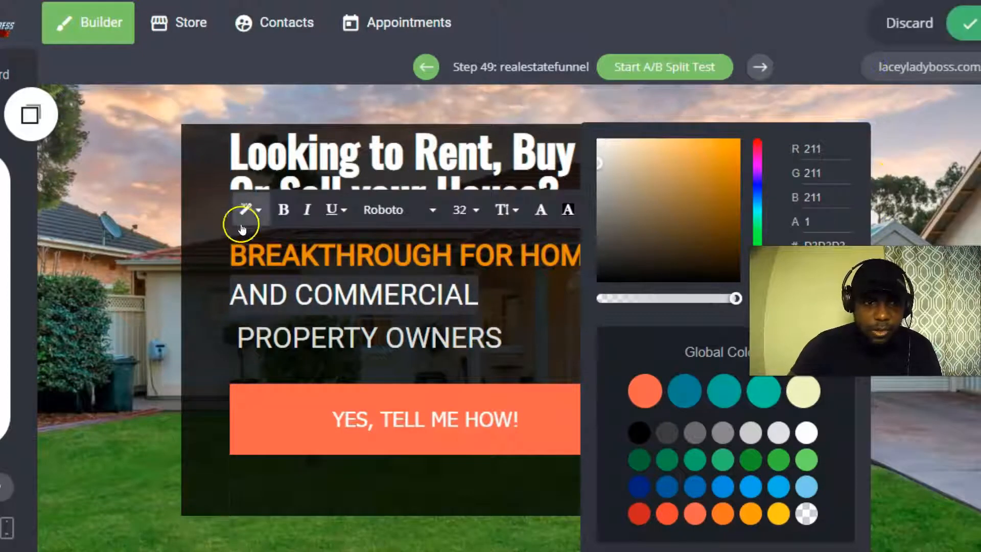
pyautogui.click(284, 210)
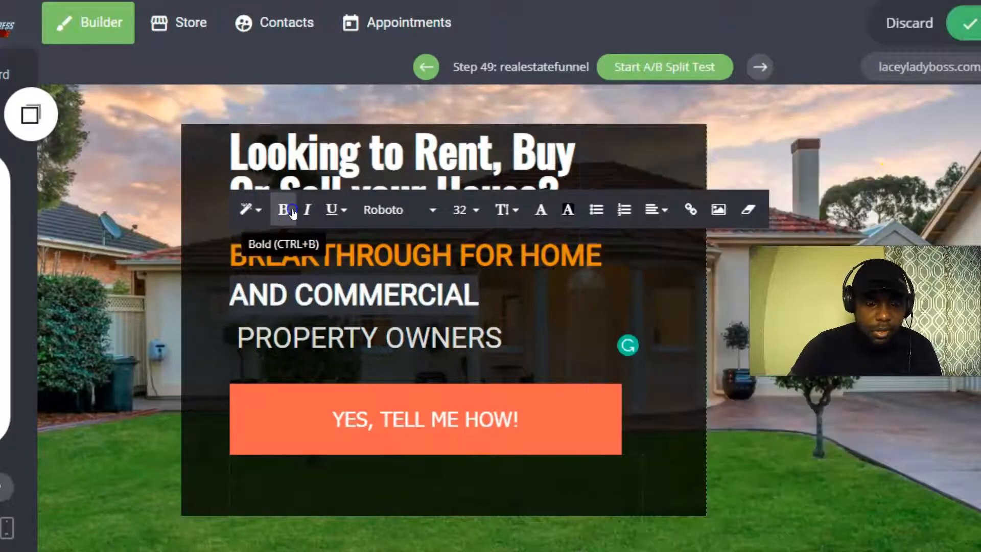
pyautogui.click(881, 164)
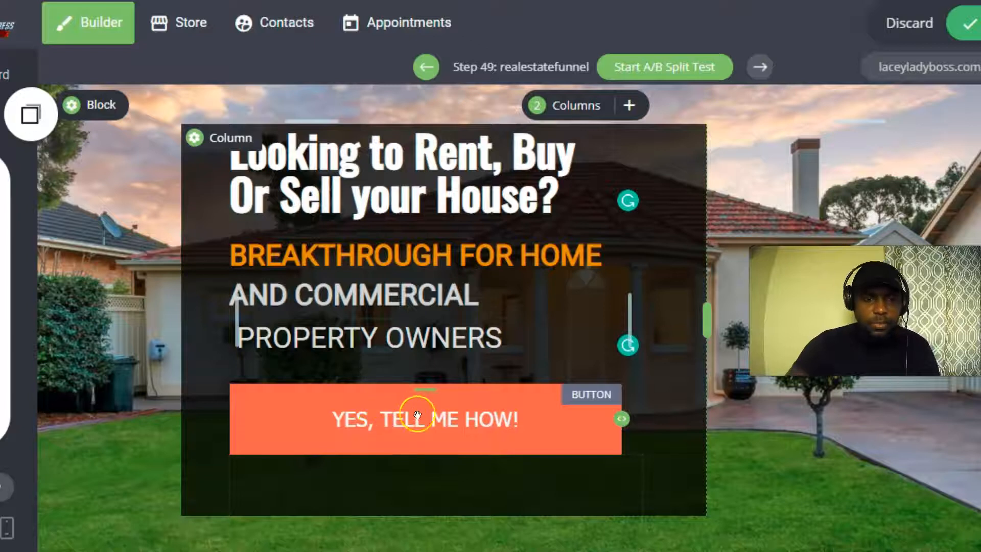
# Make PROPERTY OWNERS bold and colour it with the pasted lightgray code.
pyautogui.click(502, 337)
pyautogui.moveTo(473, 335); pyautogui.dragTo(235, 336)
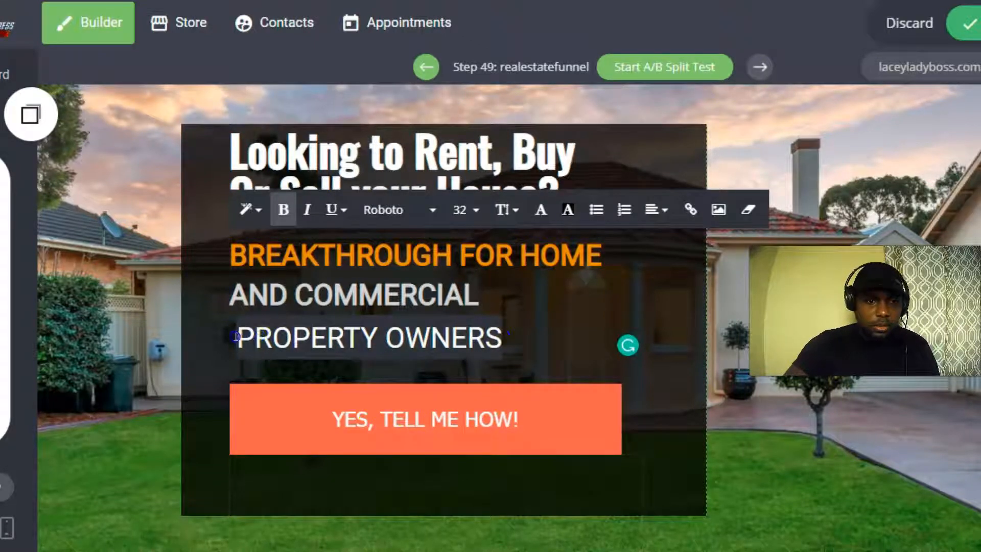
pyautogui.click(284, 207)
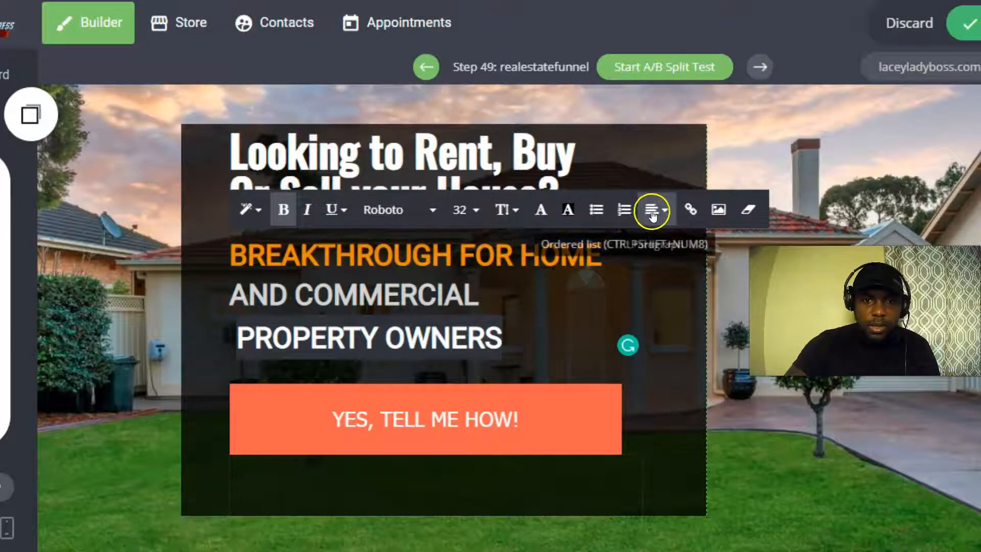
pyautogui.click(542, 210)
pyautogui.click(846, 242)
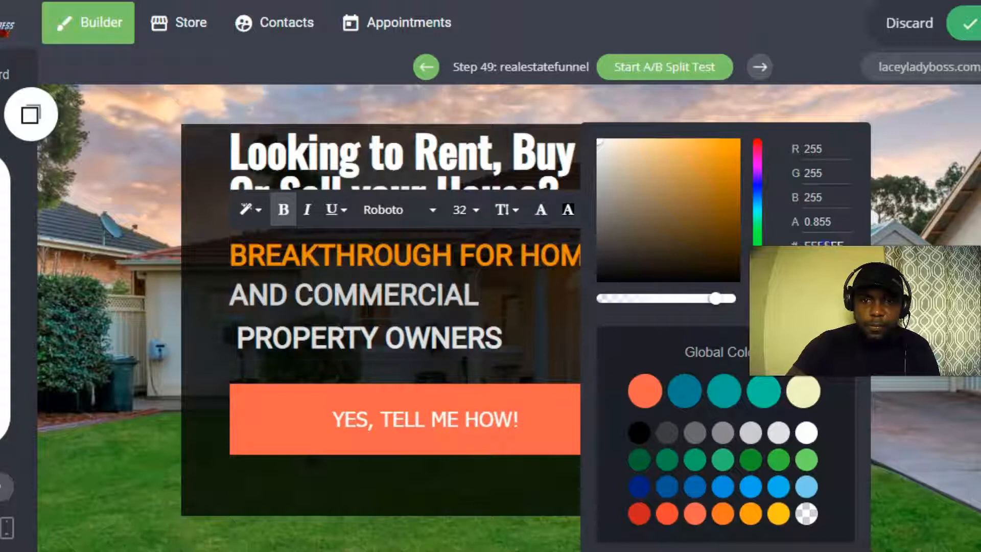
pyautogui.rightClick(806, 243)
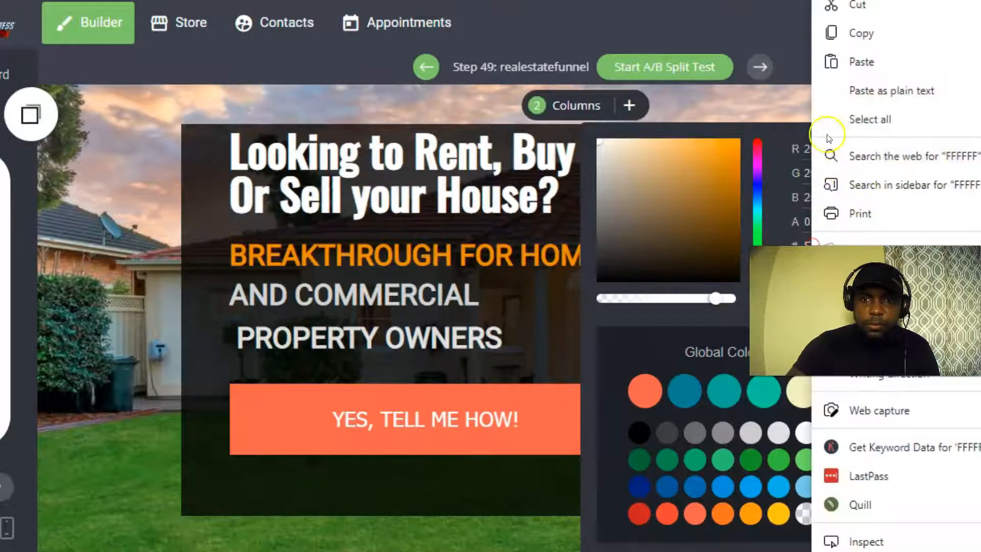
pyautogui.click(862, 61)
pyautogui.click(152, 357)
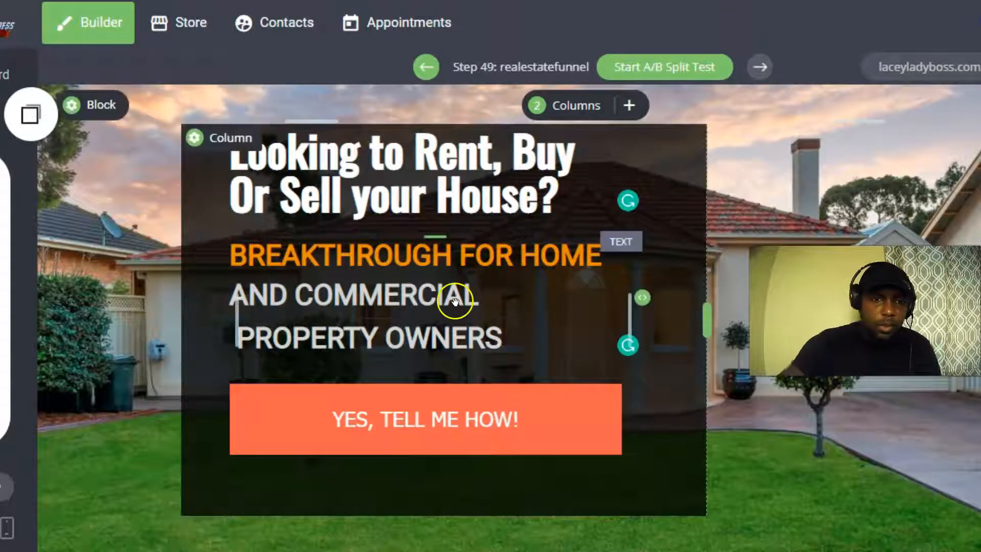
pyautogui.click(505, 340)
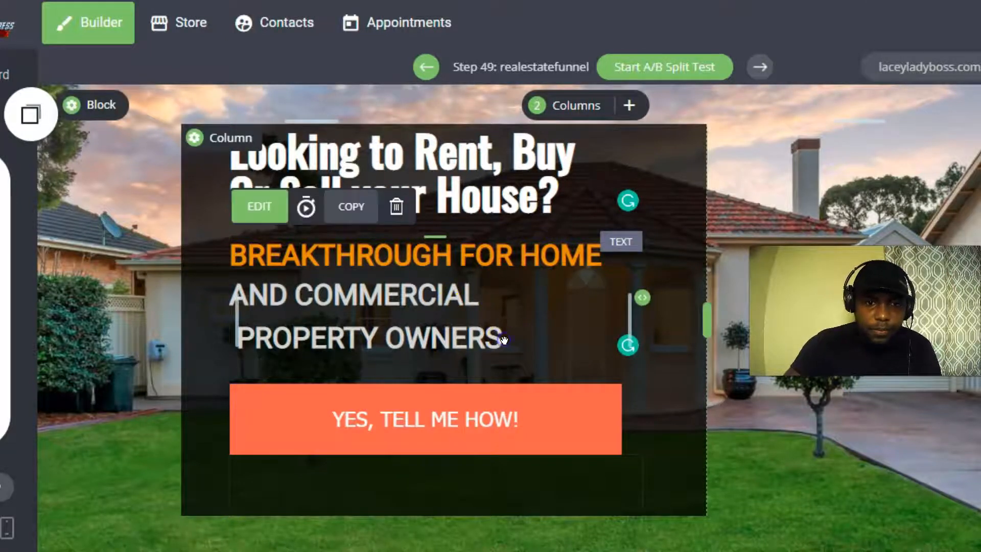
# Set the PROPERTY OWNERS and AND COMMERCIAL lines to the Oswald font.
pyautogui.moveTo(504, 340); pyautogui.dragTo(235, 337)
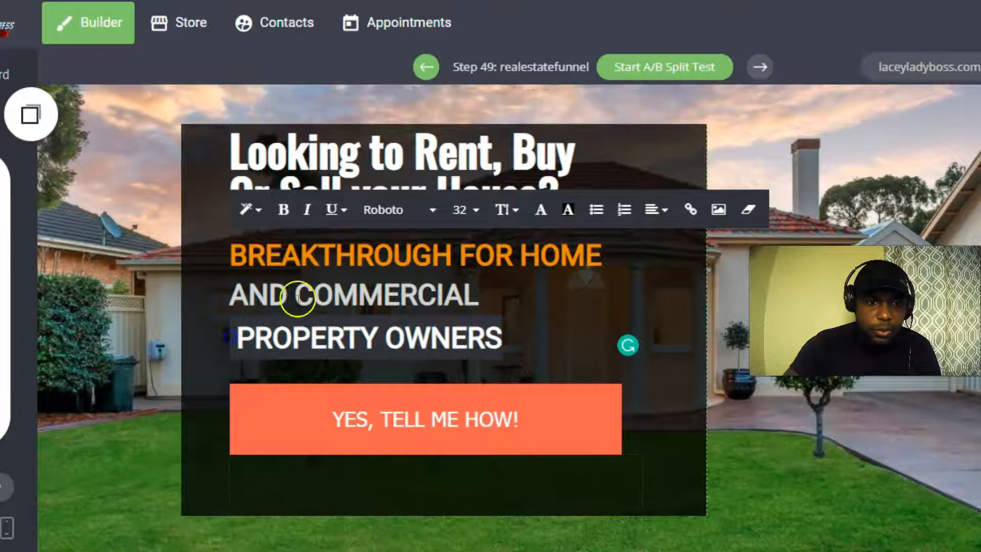
pyautogui.click(432, 210)
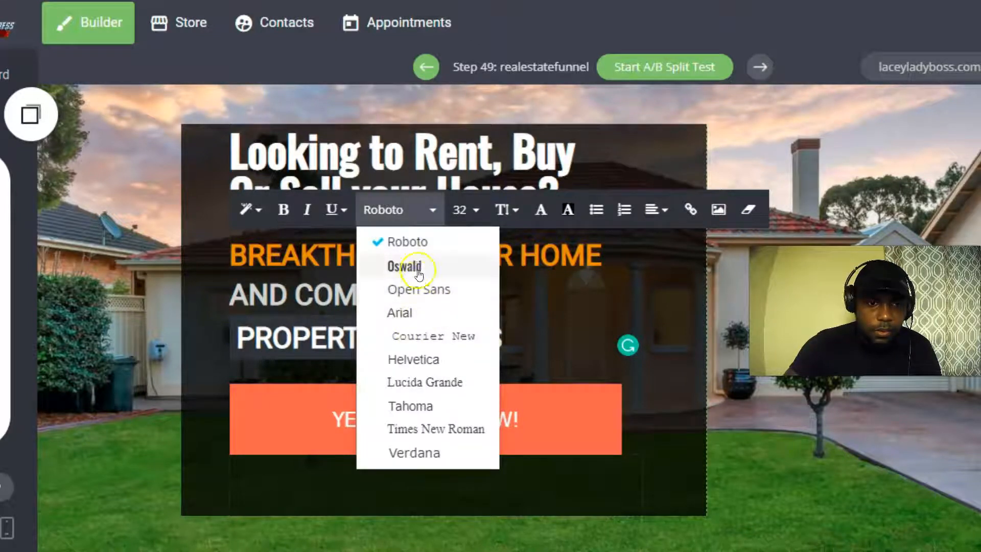
pyautogui.click(398, 265)
pyautogui.moveTo(482, 296); pyautogui.dragTo(235, 295)
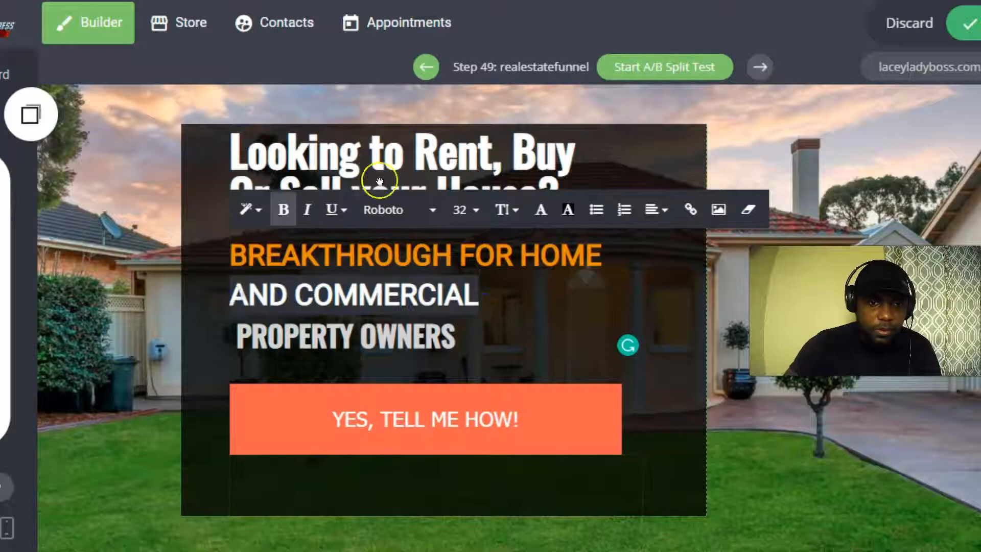
pyautogui.click(432, 210)
pyautogui.click(406, 267)
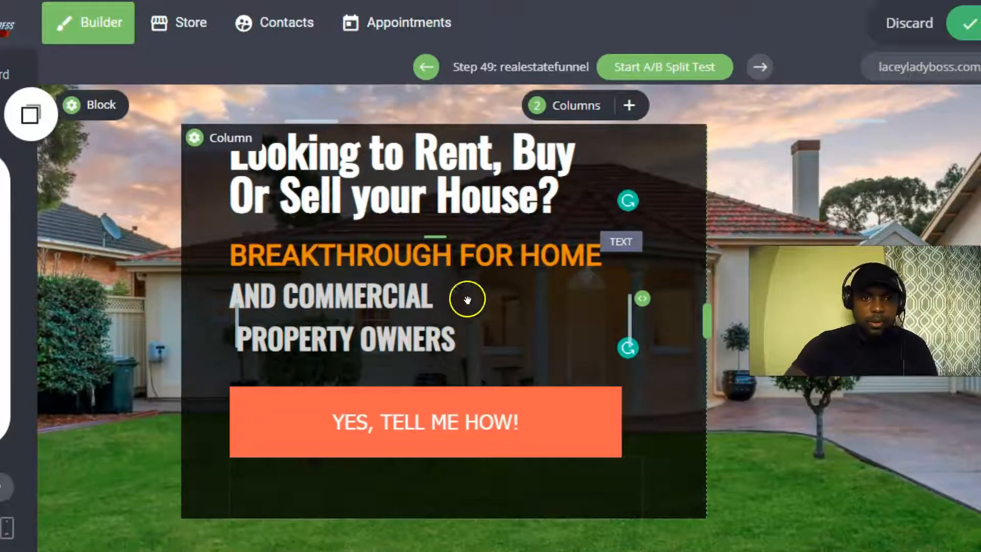
# Select the BREAKTHROUGH subheadline block and save the page changes.
pyautogui.click(235, 261)
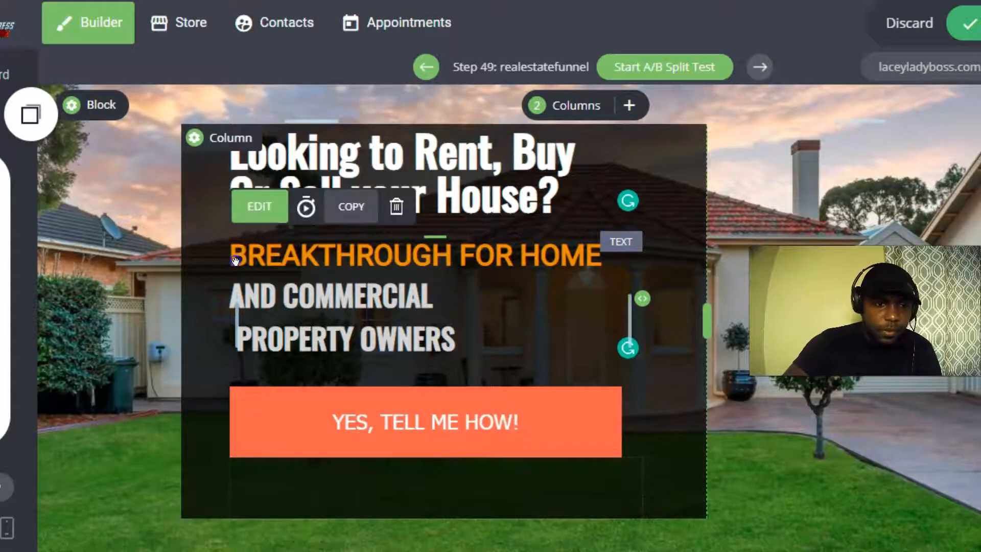
pyautogui.click(236, 261)
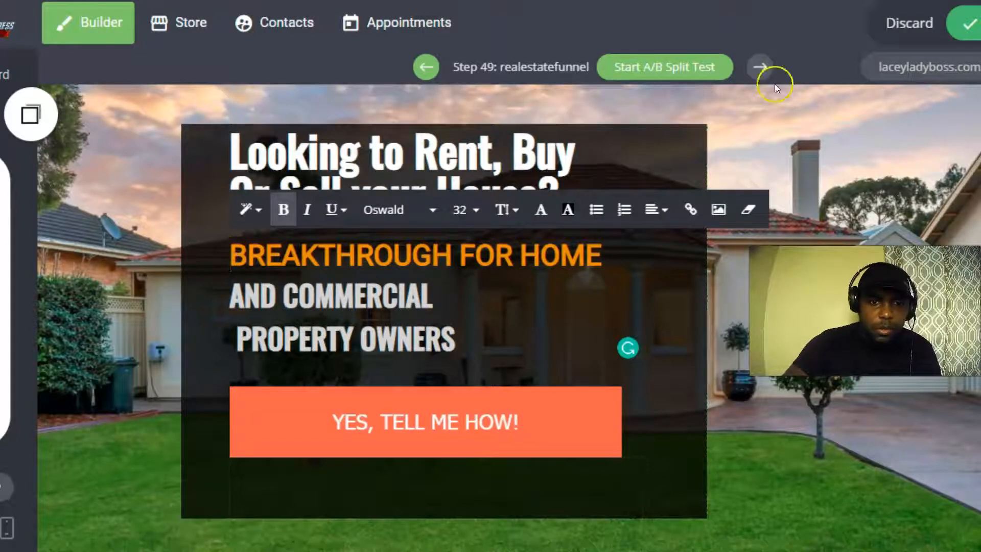
pyautogui.click(965, 30)
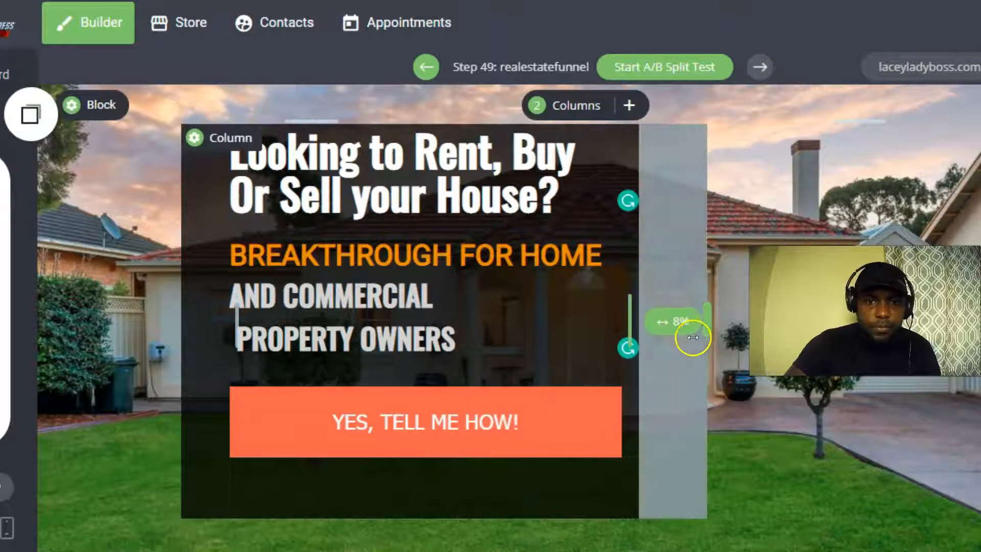
# Narrow the dark column and keep 'Or Sell your House?' on its own line, without a blank line.
pyautogui.moveTo(692, 312); pyautogui.dragTo(631, 312)
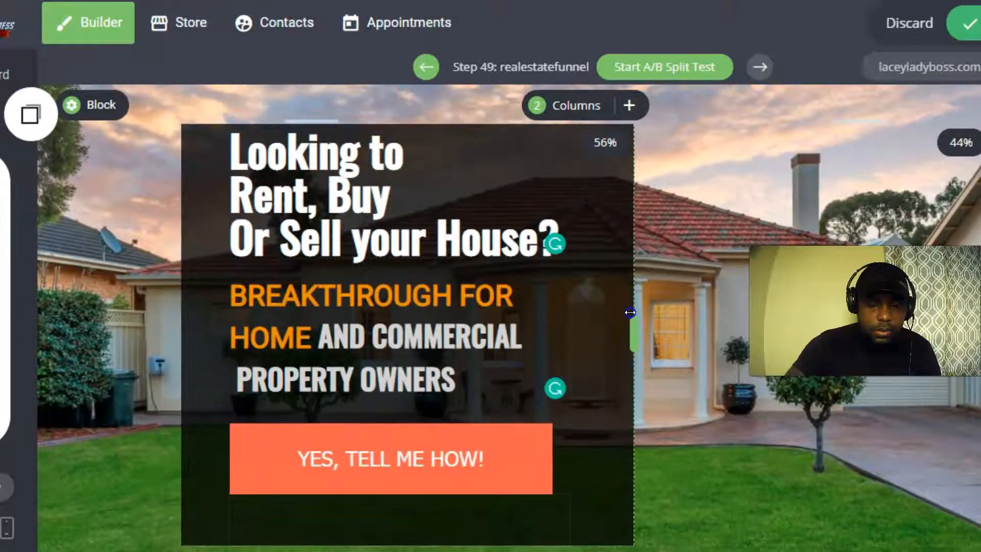
pyautogui.click(233, 240)
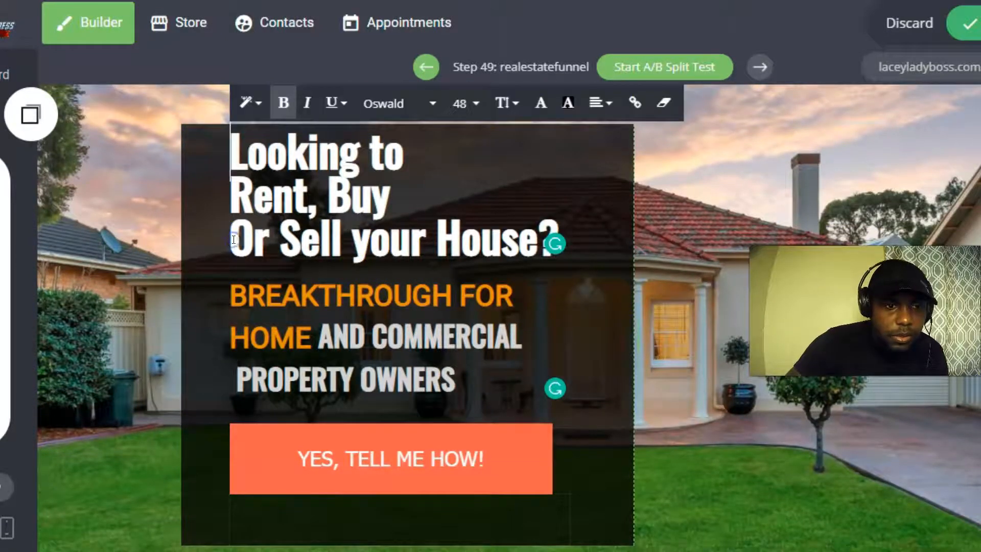
pyautogui.click(607, 103)
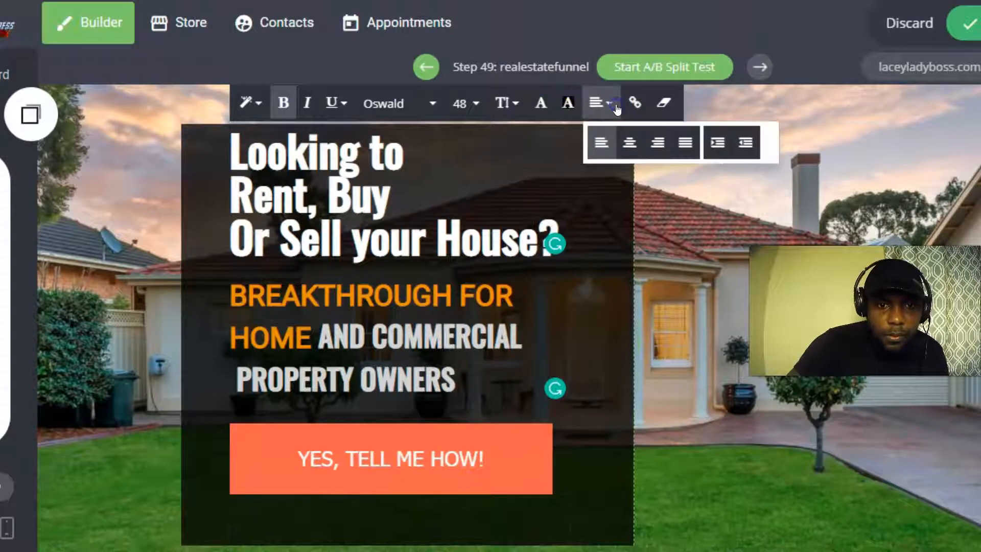
pyautogui.click(233, 232)
pyautogui.press('BackSpace')
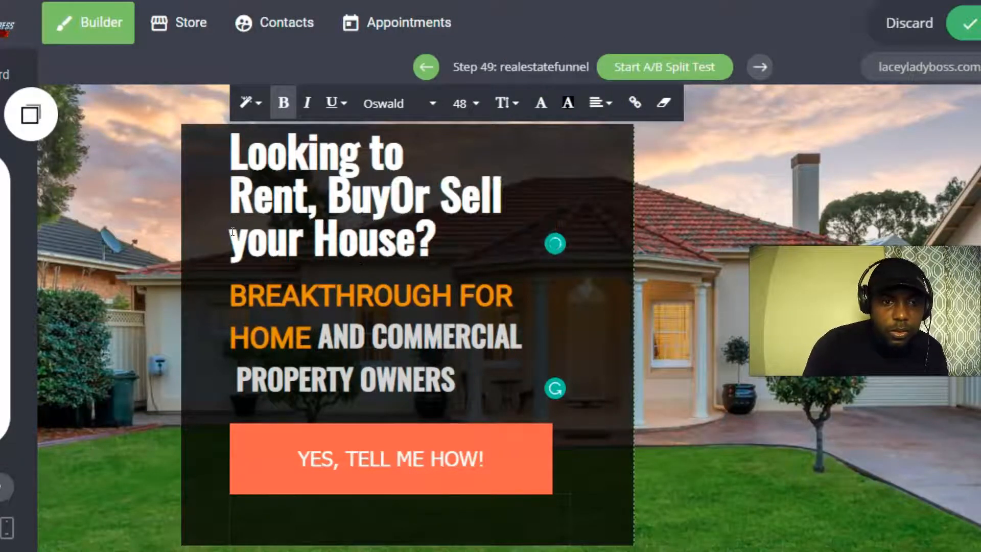
pyautogui.press('Return')
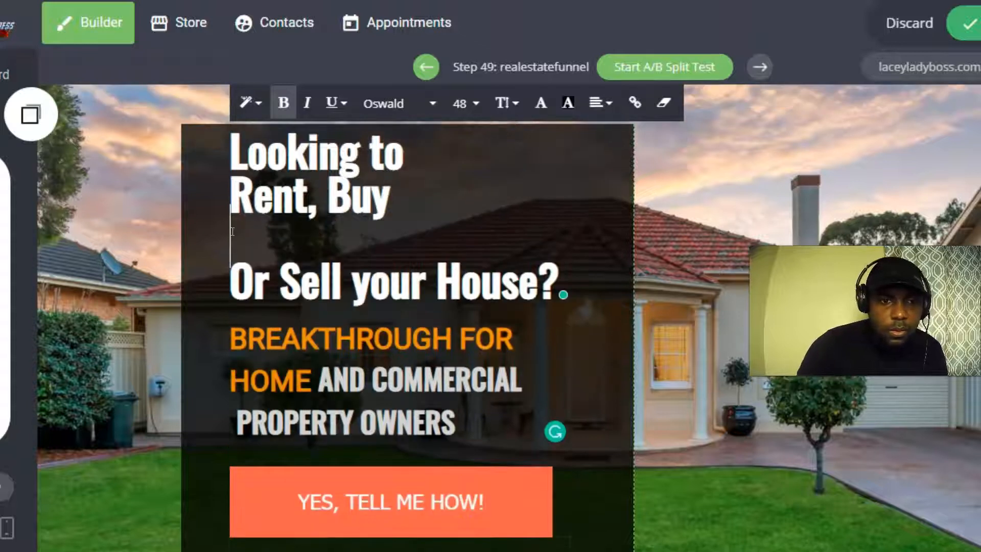
pyautogui.press('BackSpace')
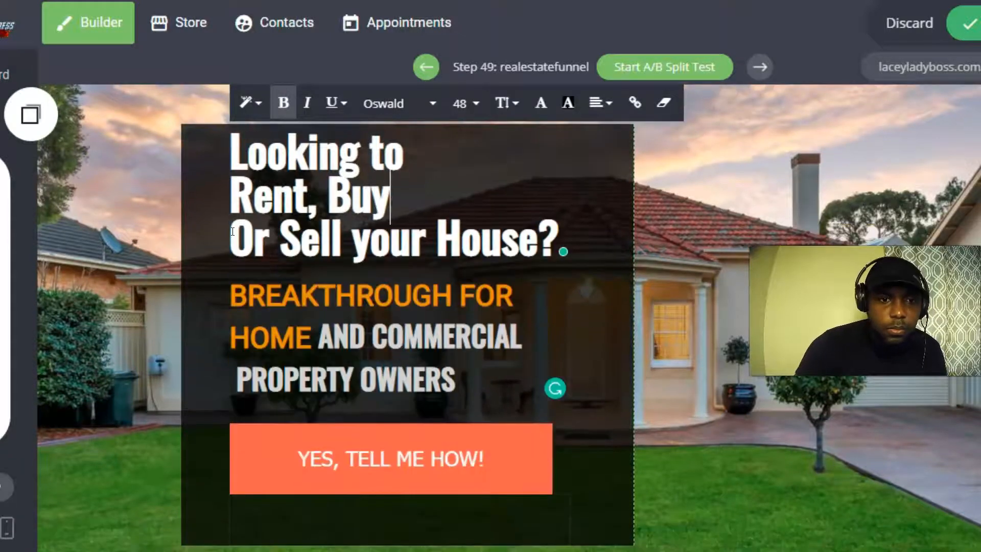
# Join 'Rent, Buy' onto 'Looking to' and widen the dark column slightly.
pyautogui.click(236, 186)
pyautogui.press('BackSpace')
pyautogui.press('Return')
pyautogui.press('BackSpace')
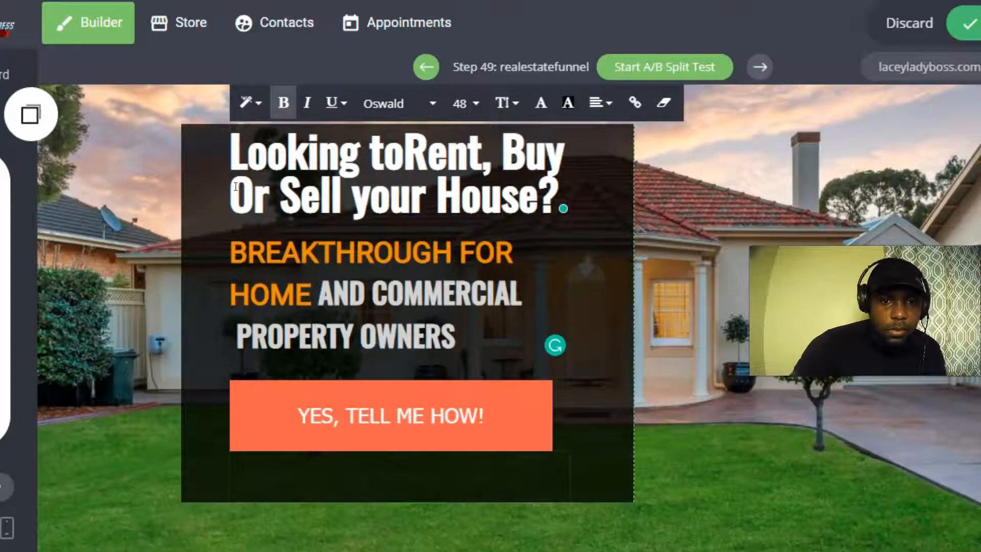
pyautogui.click(616, 281)
pyautogui.moveTo(616, 281); pyautogui.dragTo(657, 297)
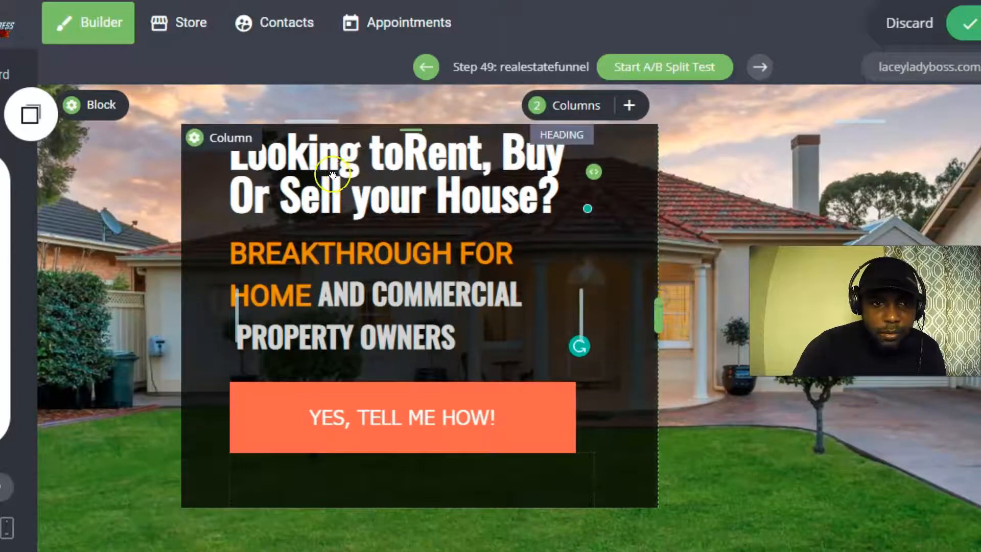
# Restore the missing space in 'Looking to Rent' and save the page.
pyautogui.click(398, 154)
pyautogui.click(401, 151)
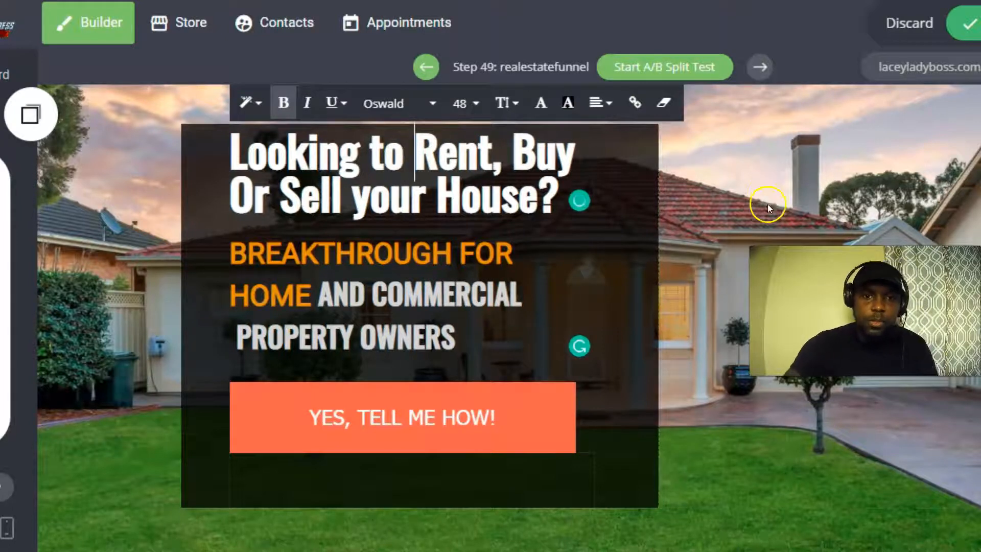
pyautogui.click(963, 24)
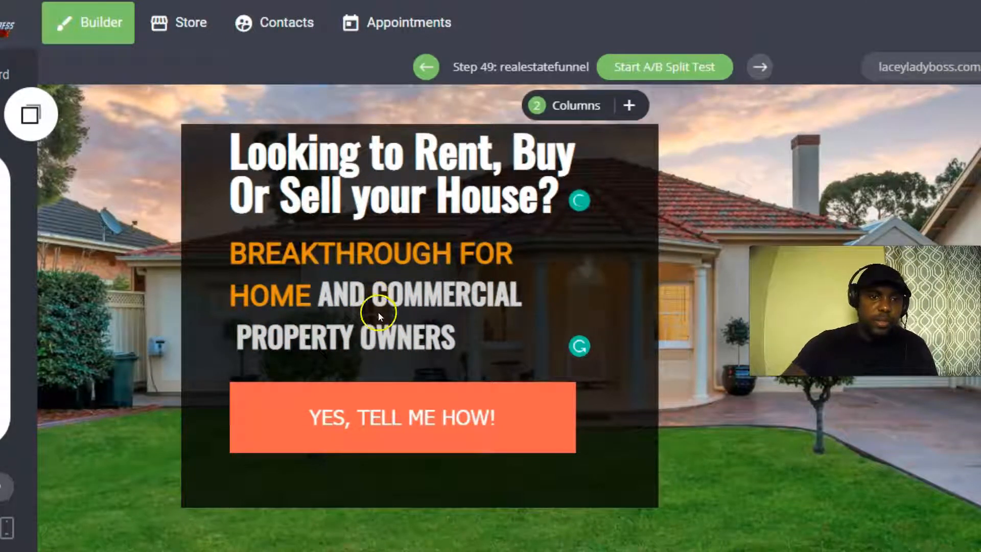
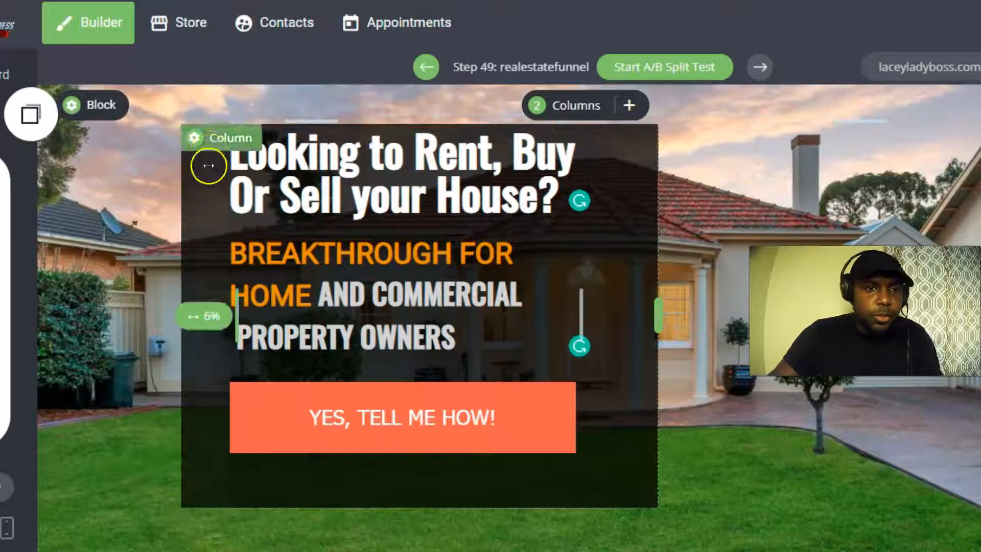
# Give the headline column's border a grey colour in its column settings.
pyautogui.click(214, 142)
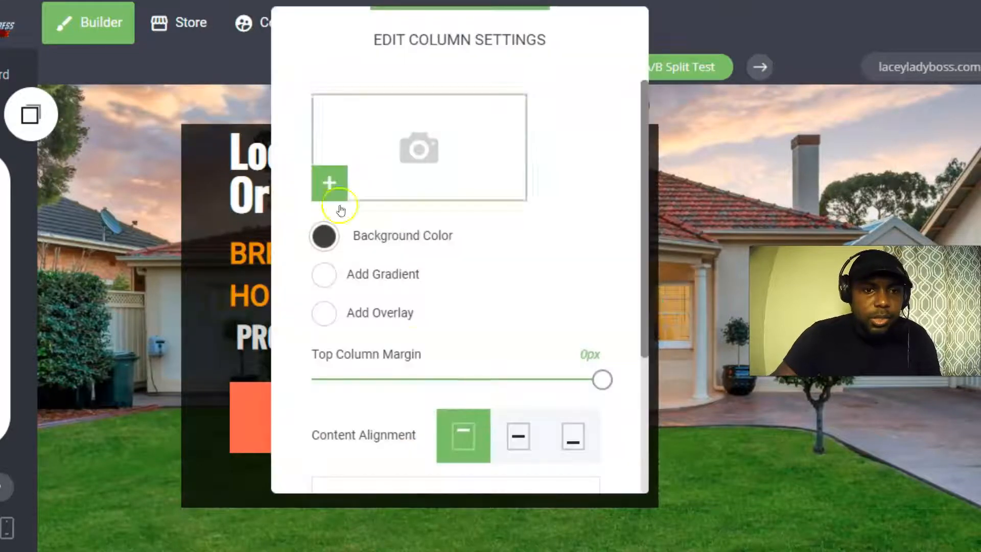
pyautogui.scroll(-3, 346, 287)
pyautogui.click(421, 328)
pyautogui.click(408, 158)
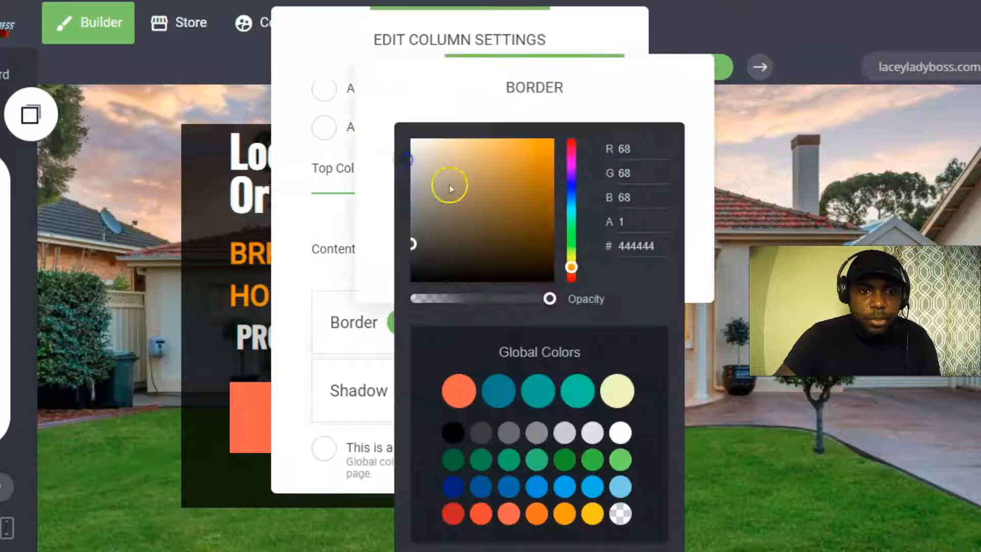
pyautogui.moveTo(417, 251); pyautogui.dragTo(414, 211)
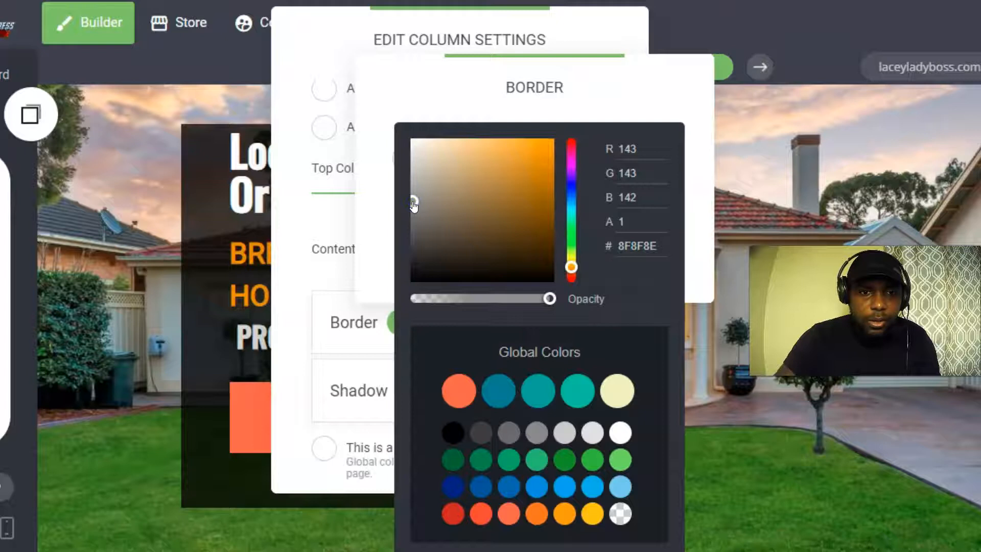
pyautogui.click(217, 172)
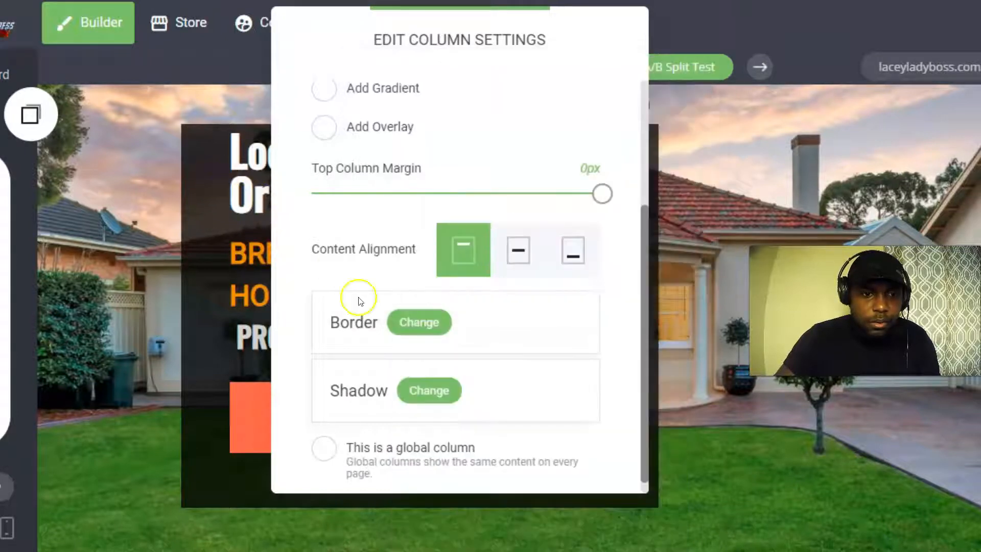
# Lighten the column border to pale grey and thin it to 4px.
pyautogui.click(416, 322)
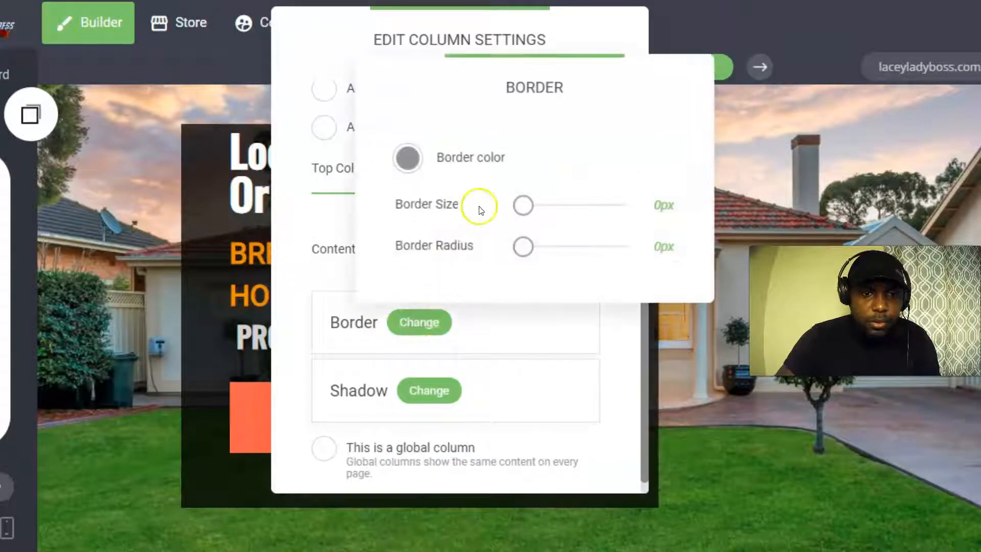
pyautogui.moveTo(519, 203); pyautogui.dragTo(531, 207)
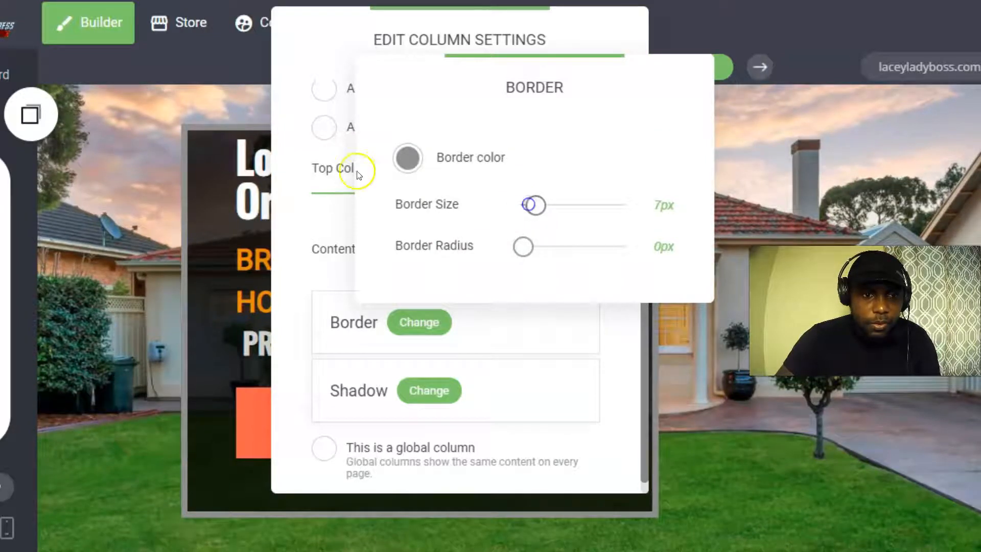
pyautogui.click(399, 162)
pyautogui.moveTo(414, 203); pyautogui.dragTo(413, 161)
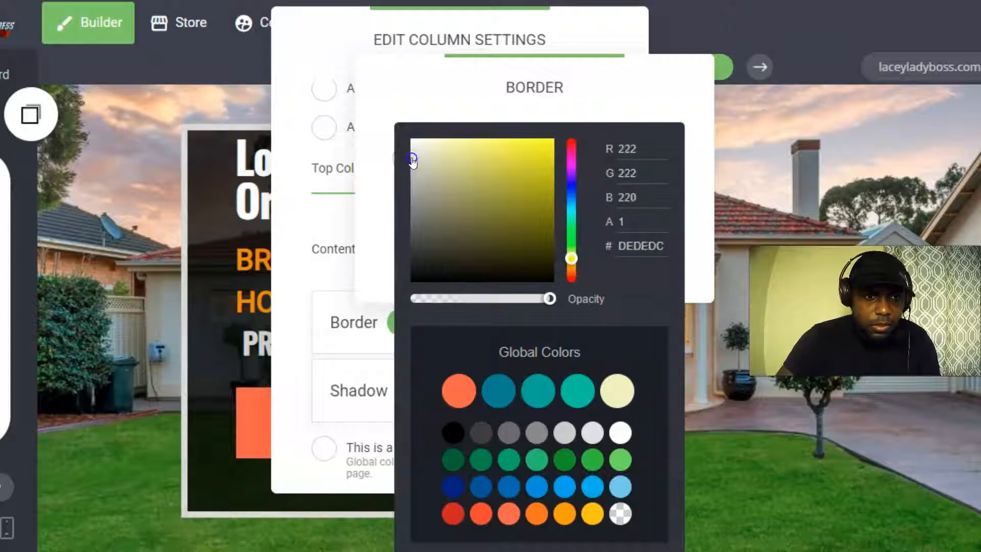
pyautogui.click(173, 180)
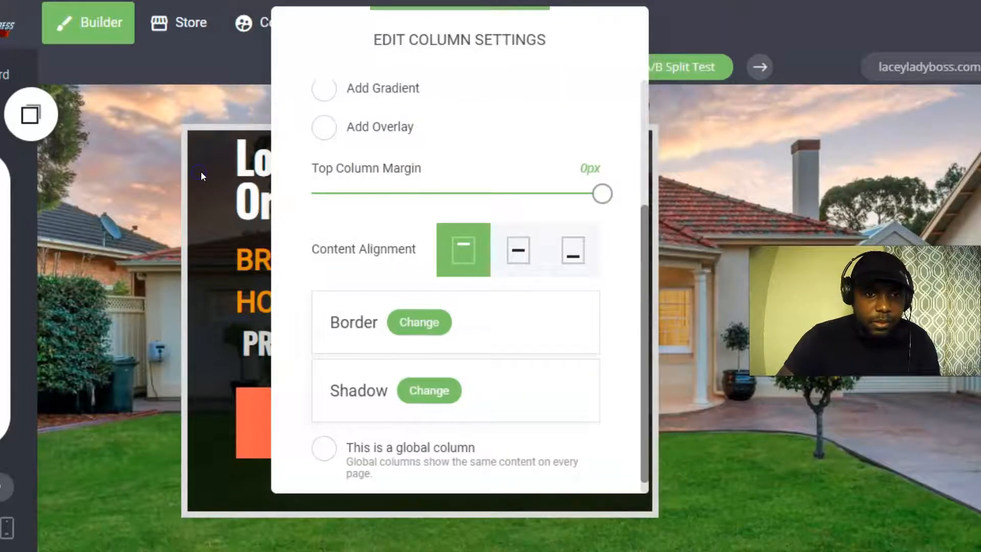
pyautogui.click(417, 321)
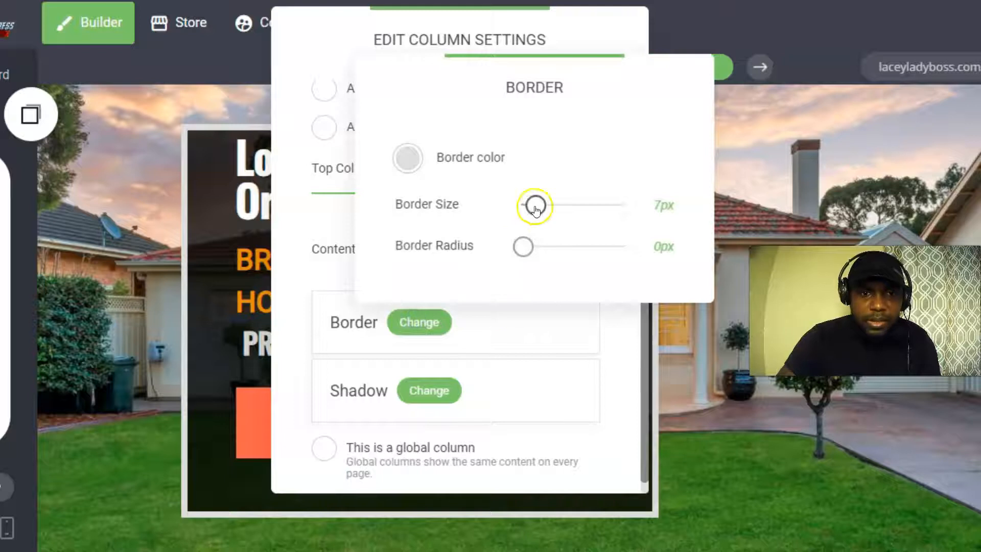
pyautogui.moveTo(535, 203); pyautogui.dragTo(529, 205)
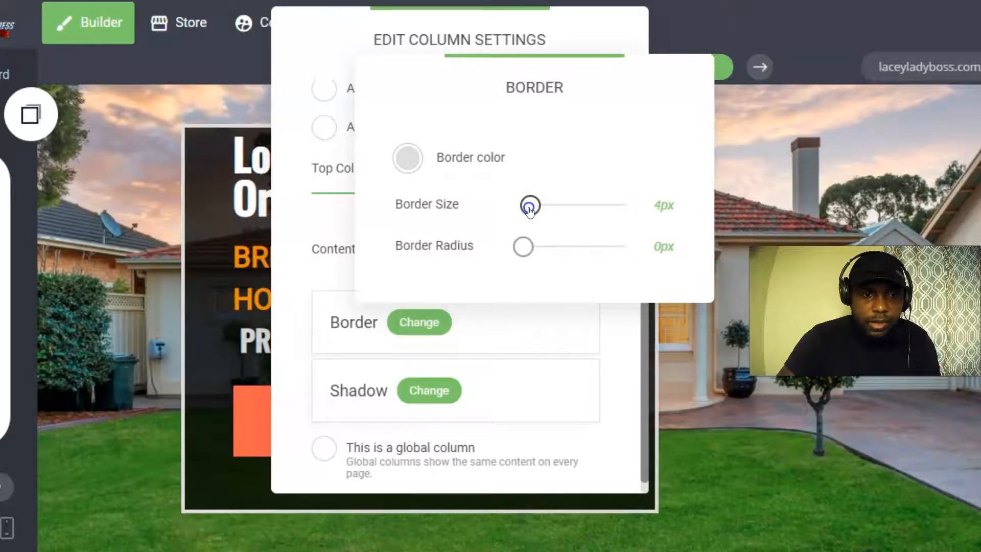
pyautogui.click(206, 207)
pyautogui.click(205, 207)
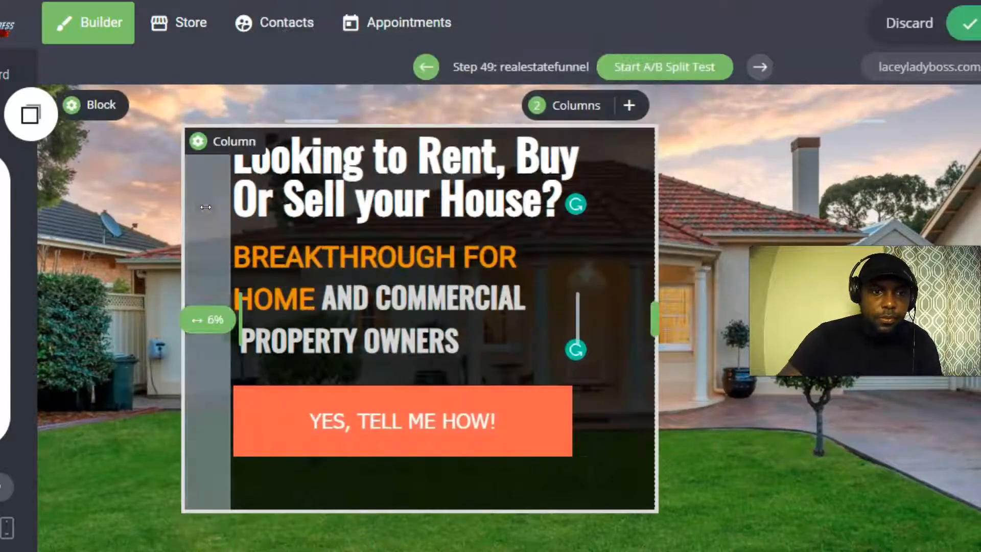
# Save the column border, then nudge the button closer to the text and save.
pyautogui.click(966, 23)
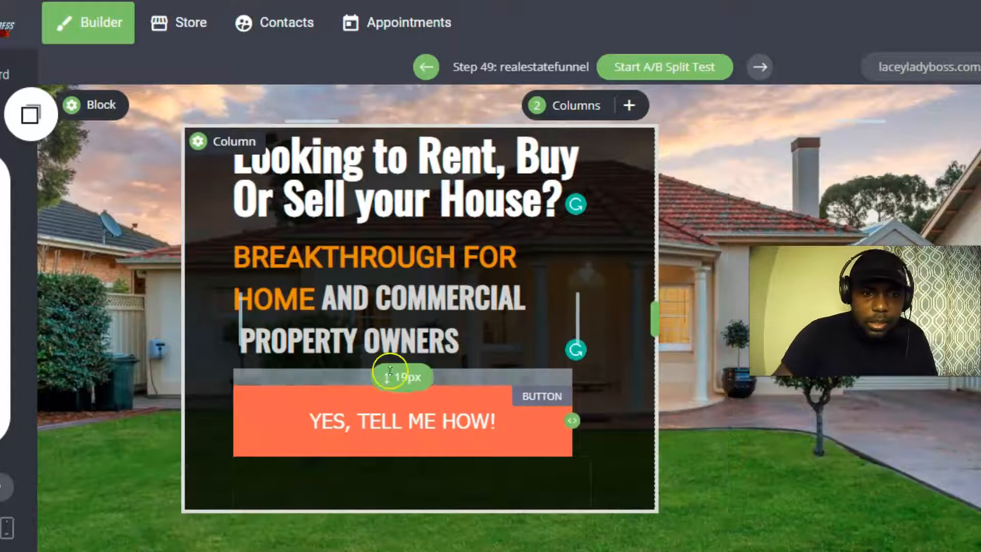
pyautogui.moveTo(341, 388); pyautogui.dragTo(340, 385)
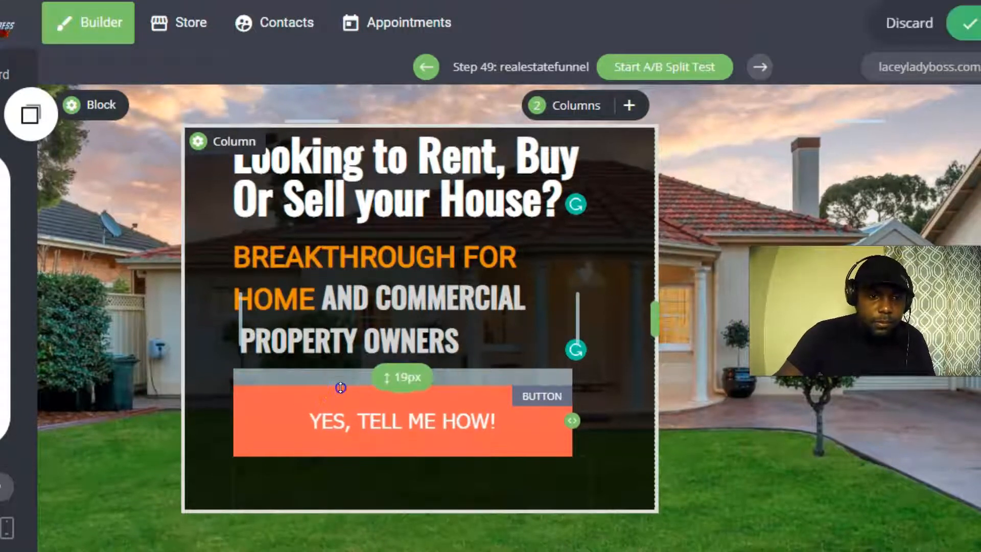
pyautogui.click(967, 23)
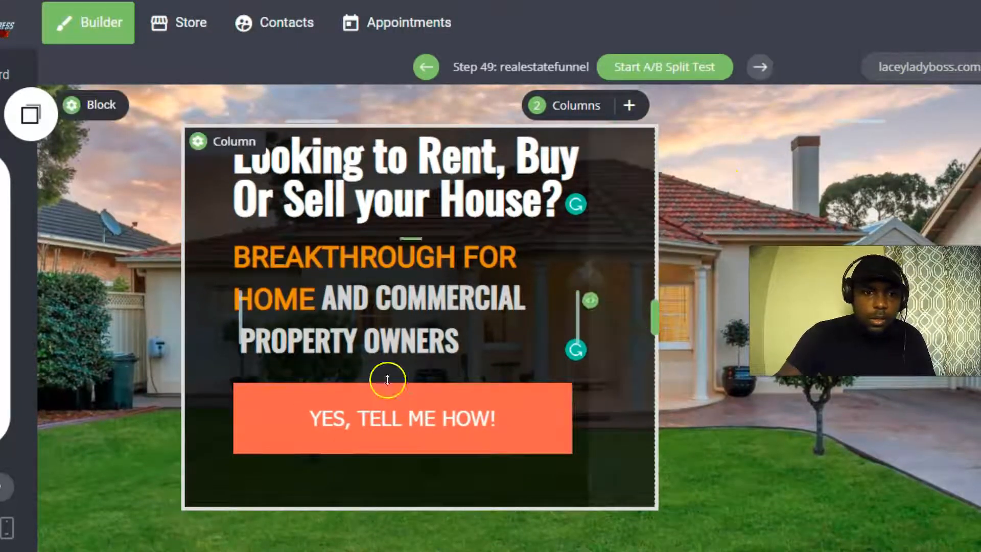
# Set the YES, TELL ME HOW! button colour to a rich orange.
pyautogui.click(314, 419)
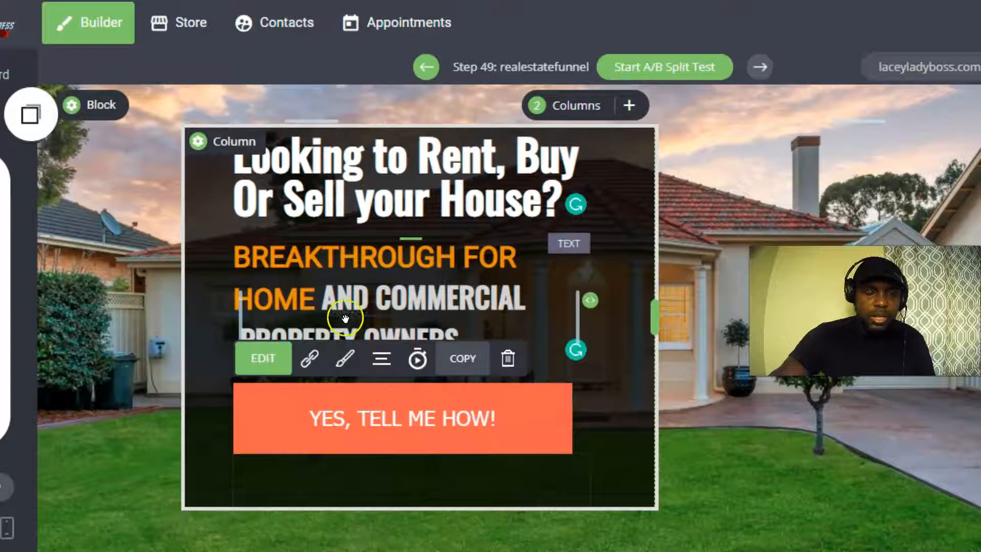
pyautogui.click(361, 365)
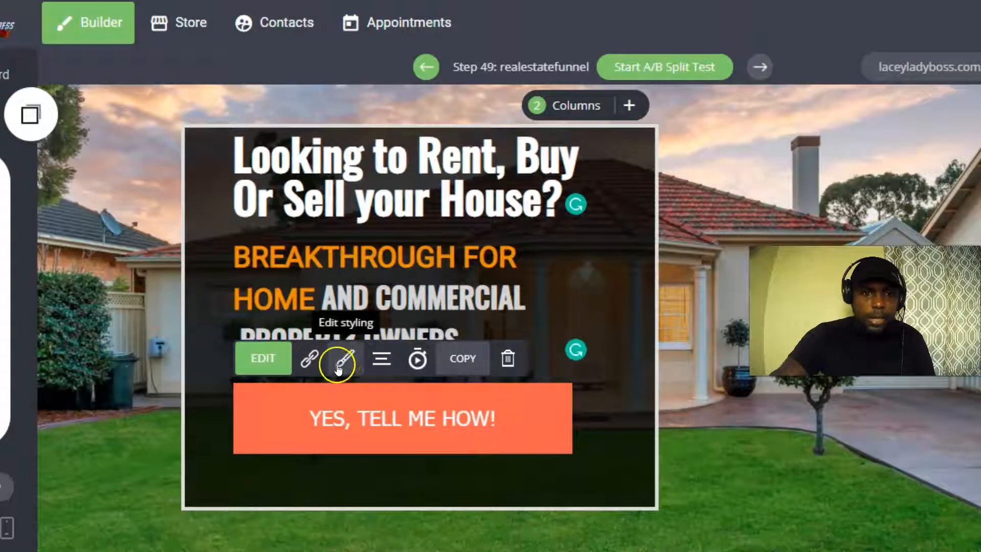
pyautogui.click(349, 359)
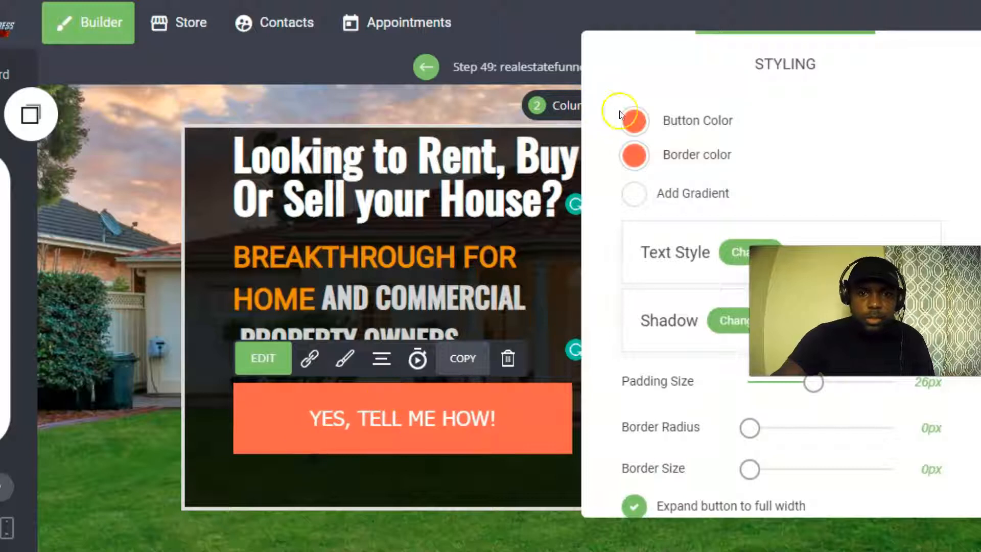
pyautogui.click(634, 120)
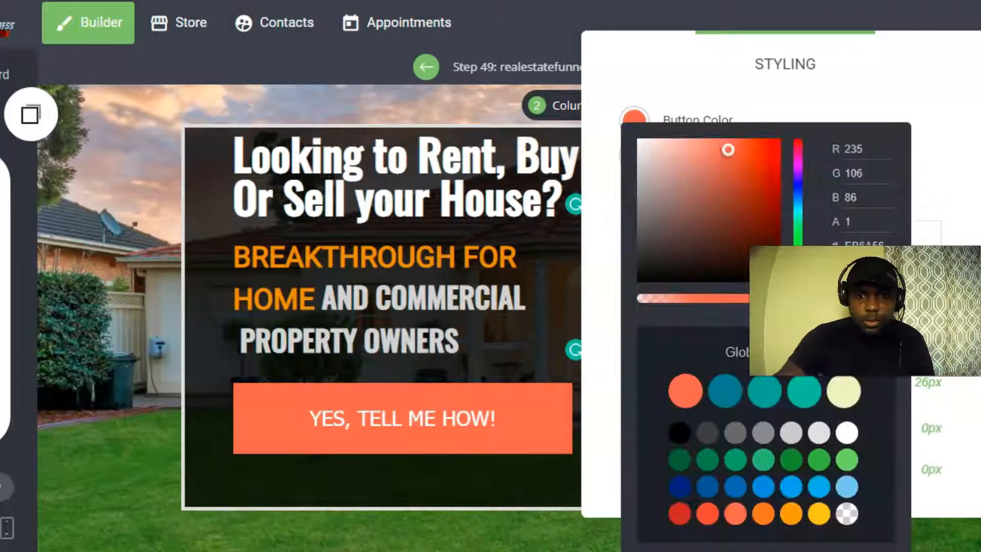
pyautogui.click(797, 271)
pyautogui.moveTo(797, 272); pyautogui.dragTo(798, 263)
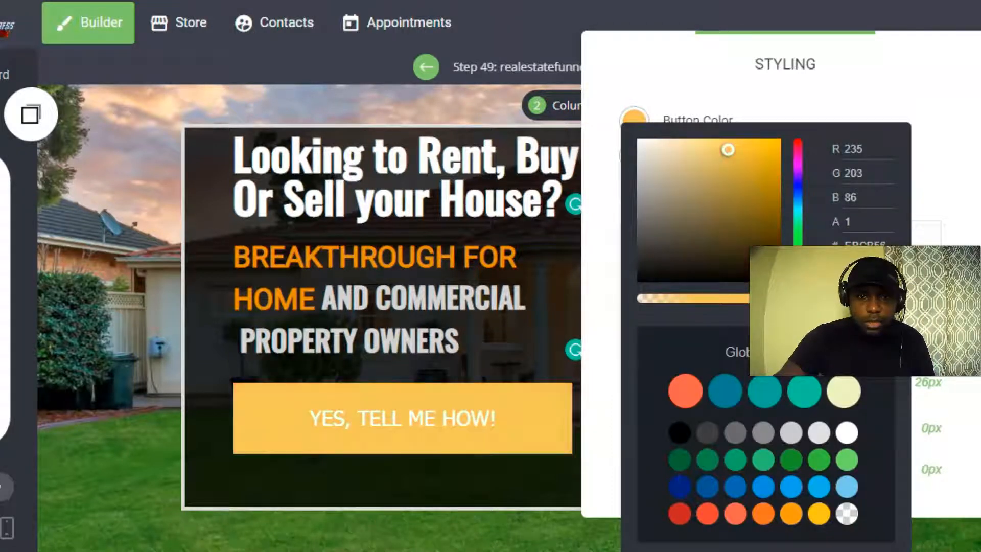
pyautogui.moveTo(733, 153); pyautogui.dragTo(766, 157)
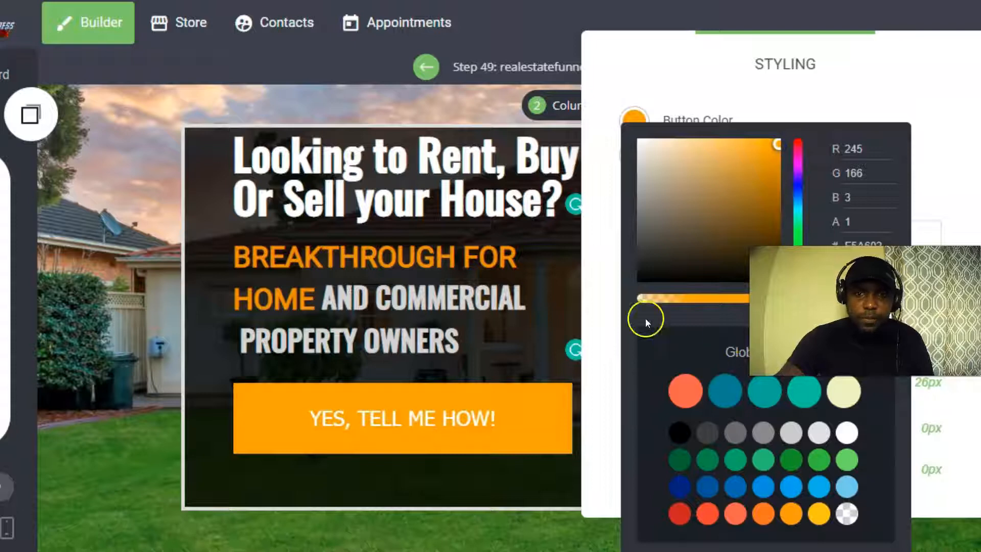
pyautogui.click(621, 284)
# Give the button a black 3px border, 12px corner radius and 17px padding.
pyautogui.click(635, 163)
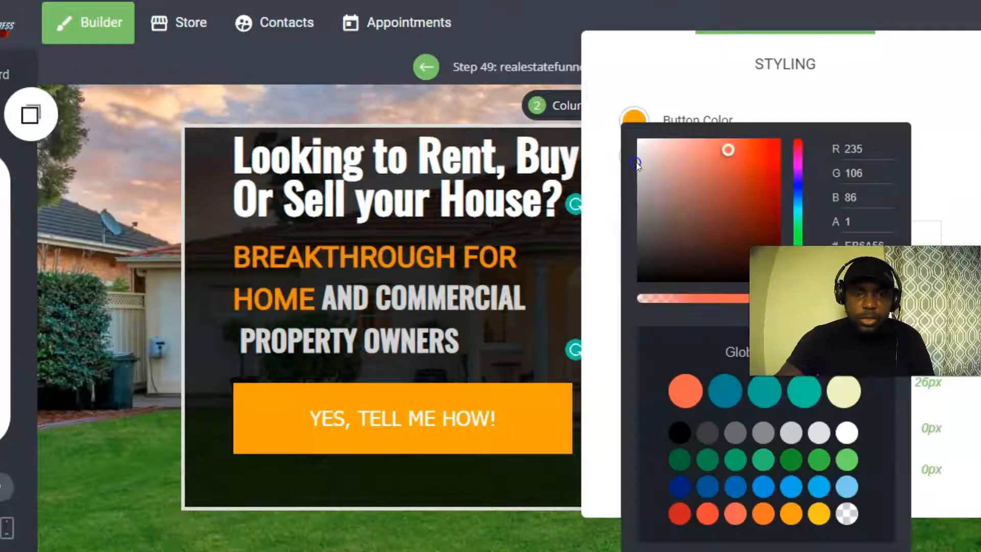
pyautogui.click(674, 433)
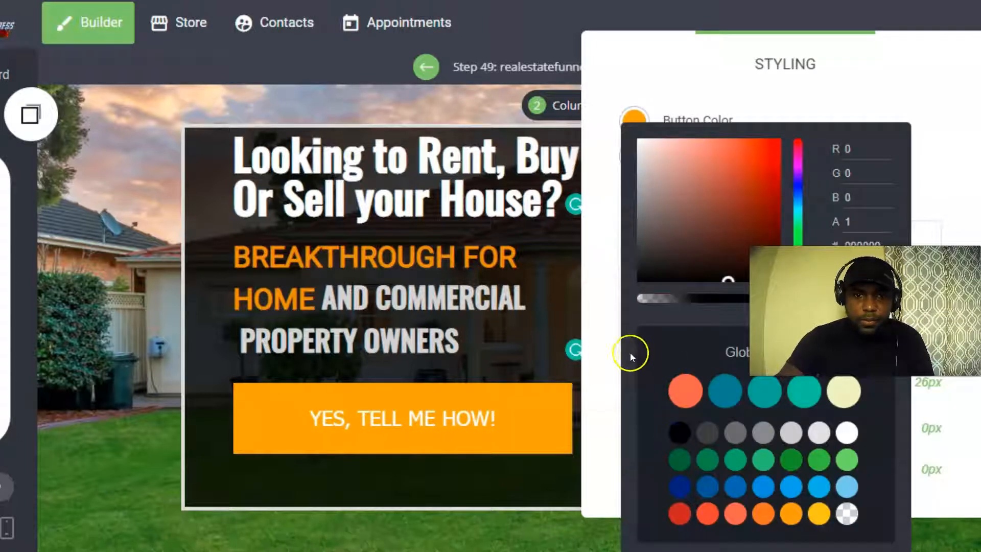
pyautogui.moveTo(731, 280); pyautogui.dragTo(684, 282)
pyautogui.click(621, 283)
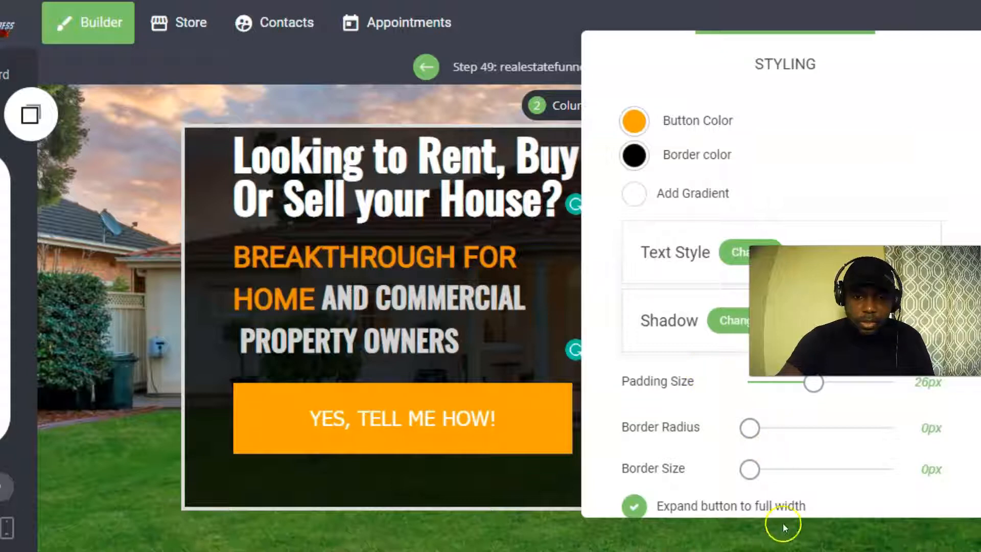
pyautogui.moveTo(747, 473); pyautogui.dragTo(753, 470)
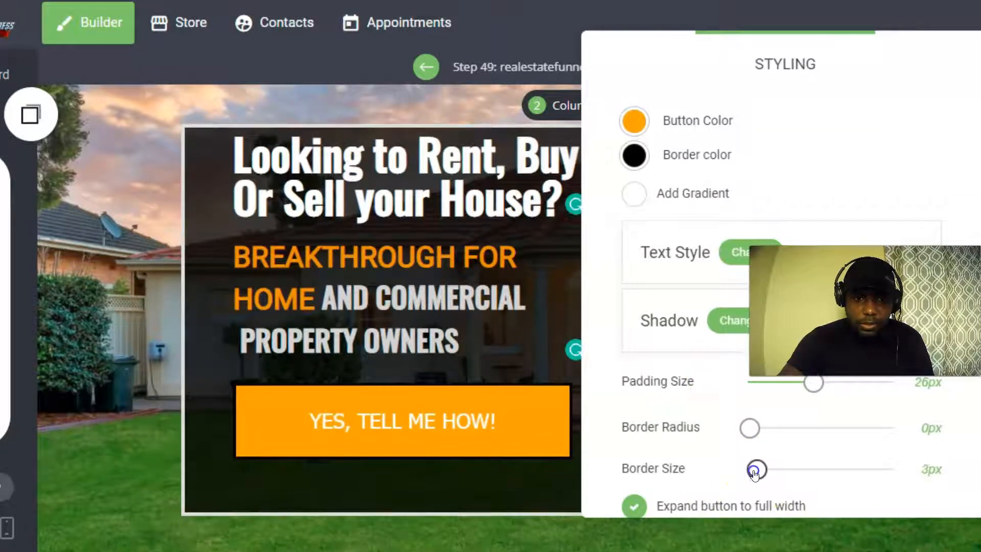
pyautogui.moveTo(750, 427); pyautogui.dragTo(756, 428)
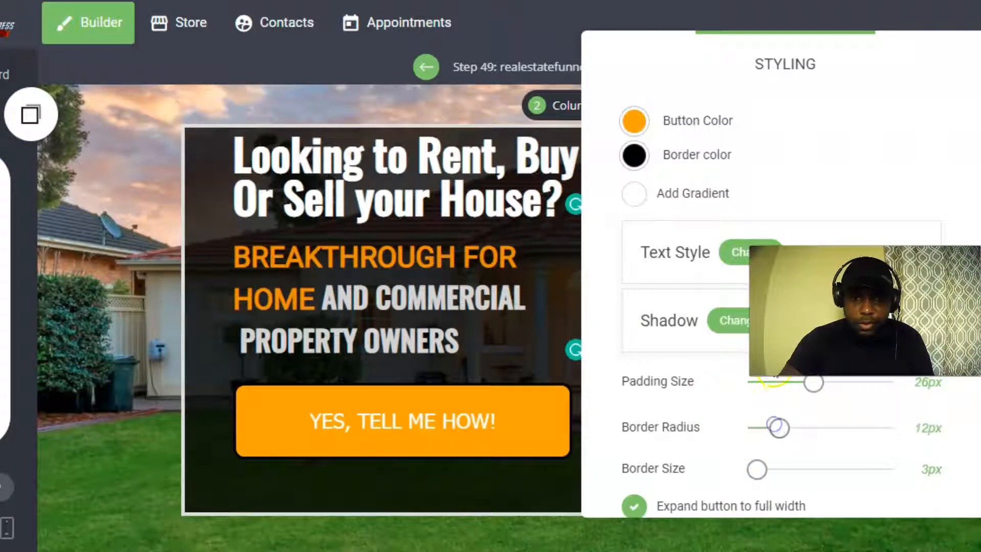
pyautogui.moveTo(815, 387); pyautogui.dragTo(792, 388)
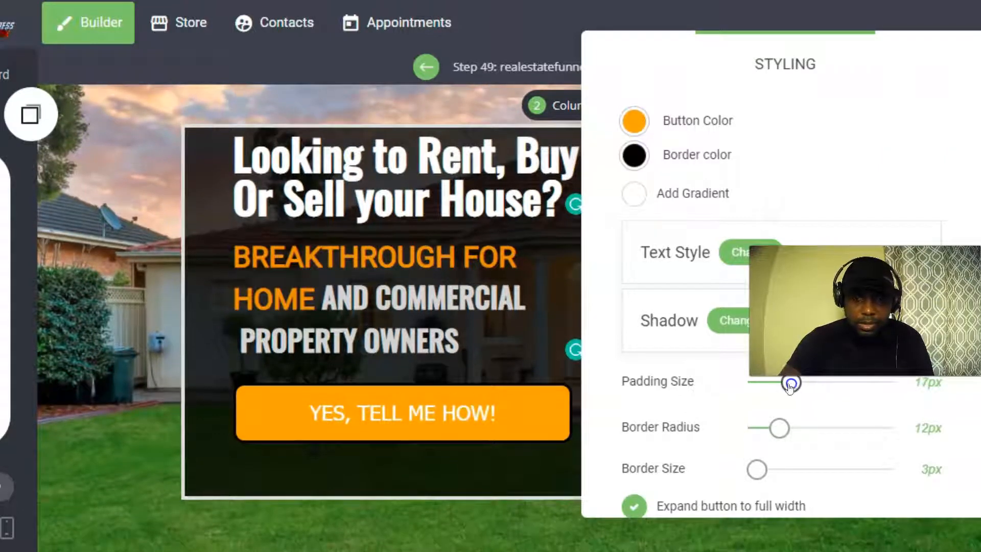
pyautogui.click(197, 232)
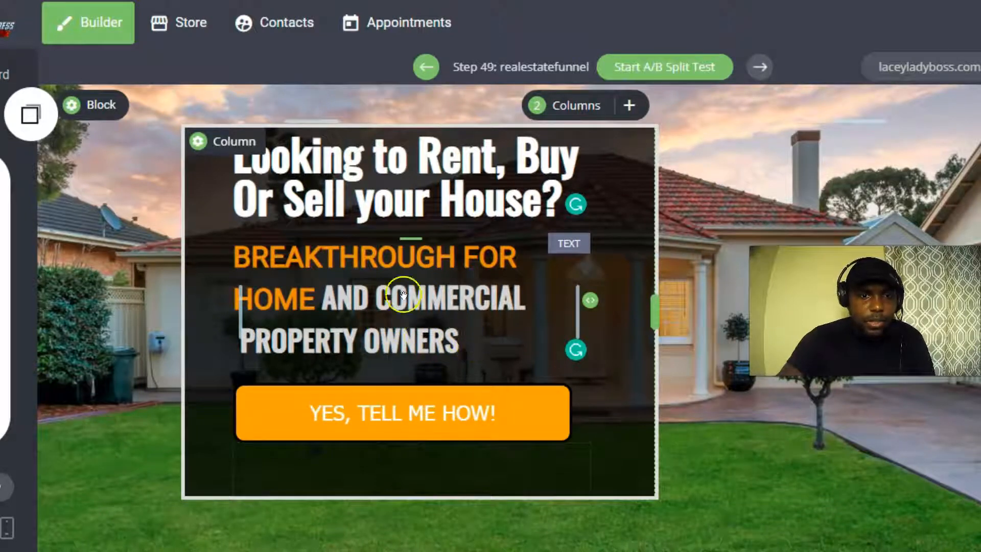
pyautogui.scroll(-1, 510, 332)
# Add a text block under PROPERTY OWNERS and delete its lorem-ipsum placeholder.
pyautogui.scroll(1, 483, 296)
pyautogui.scroll(-1, 471, 300)
pyautogui.scroll(1, 439, 304)
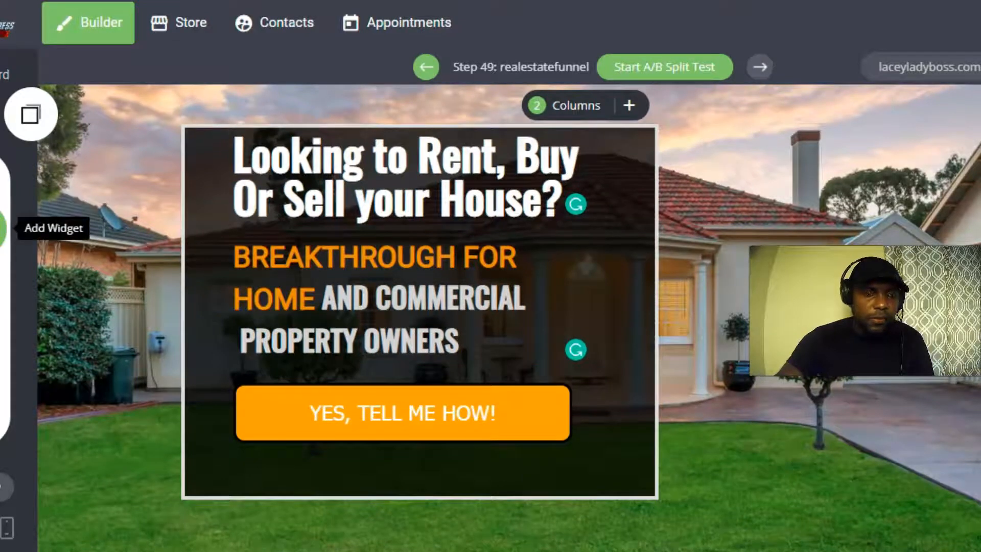
pyautogui.click(2, 228)
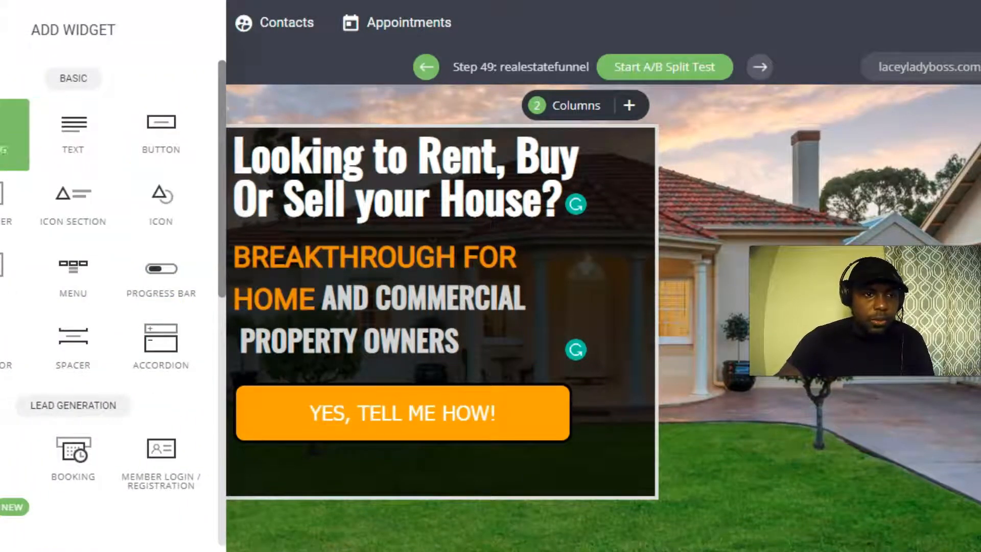
pyautogui.moveTo(73, 127); pyautogui.dragTo(386, 362)
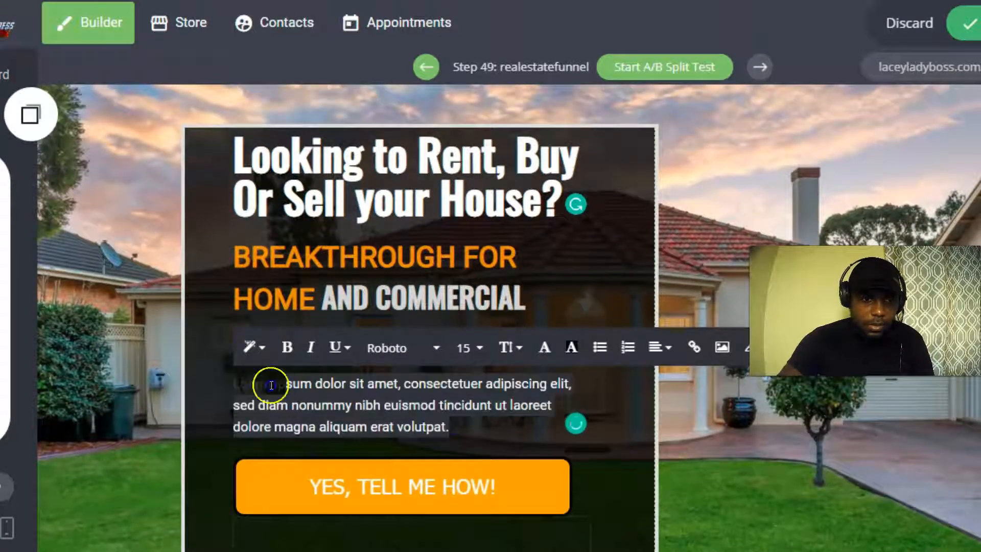
pyautogui.press('BackSpace')
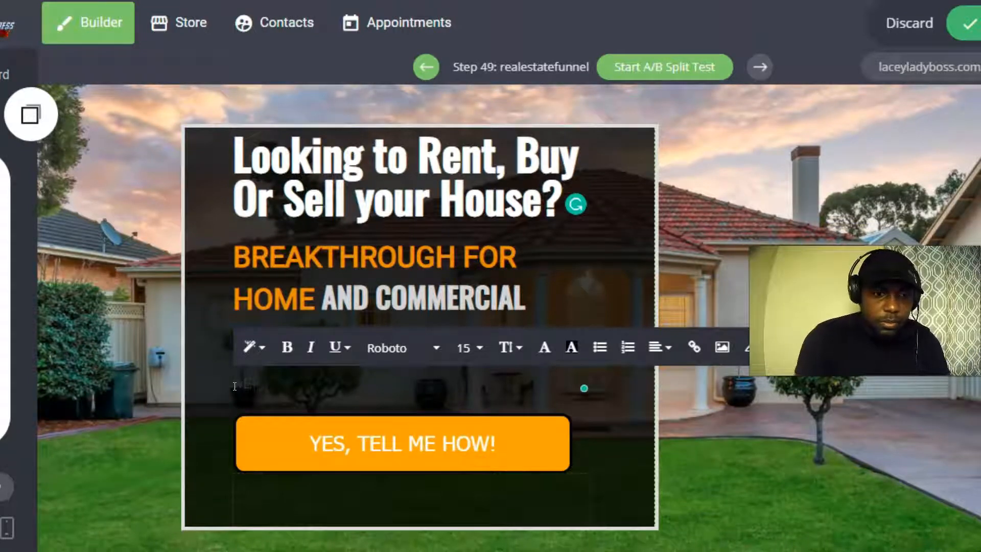
pyautogui.press('capslock')
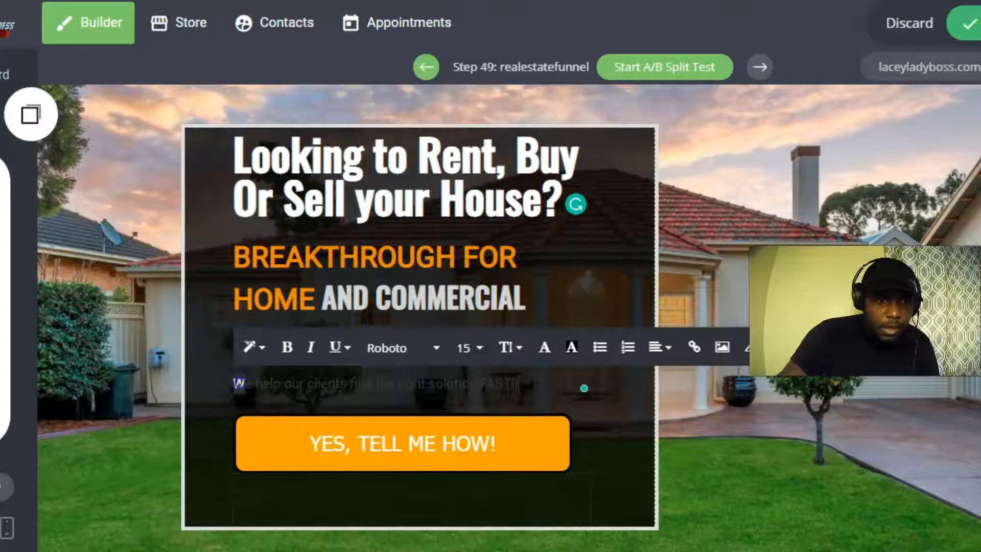
# Make the subtitle line light grey (#CCCCCC) and centred, then save.
pyautogui.moveTo(238, 383); pyautogui.dragTo(534, 384)
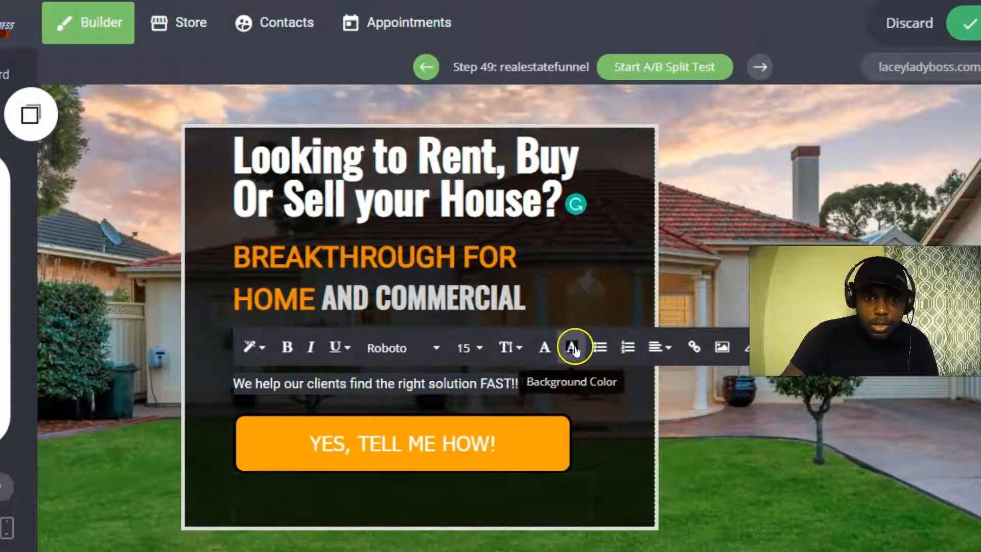
pyautogui.click(543, 346)
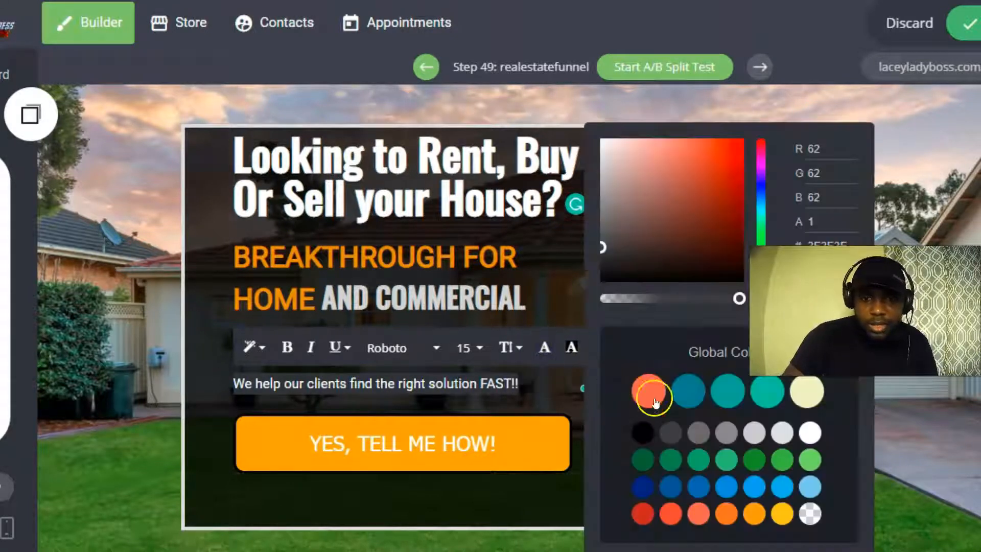
pyautogui.click(757, 435)
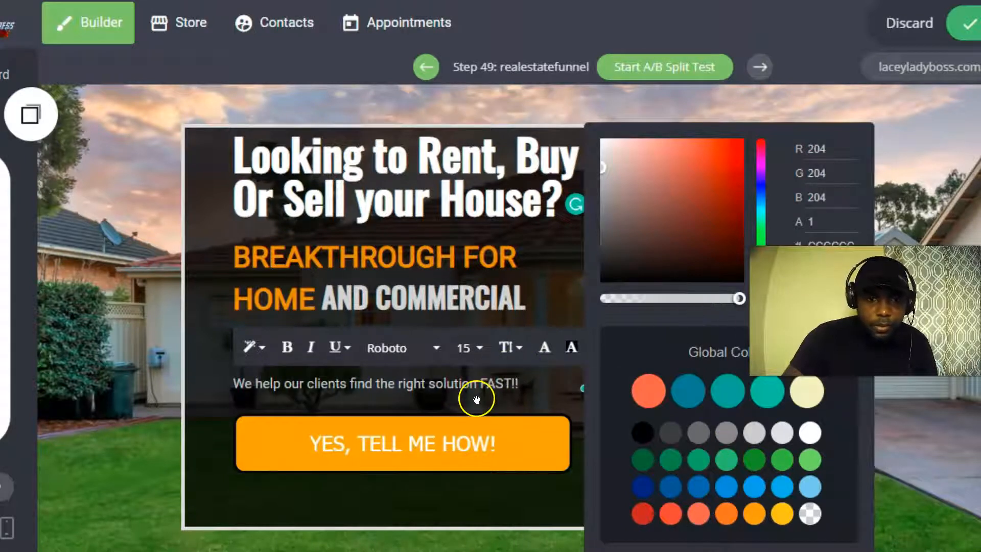
pyautogui.click(601, 369)
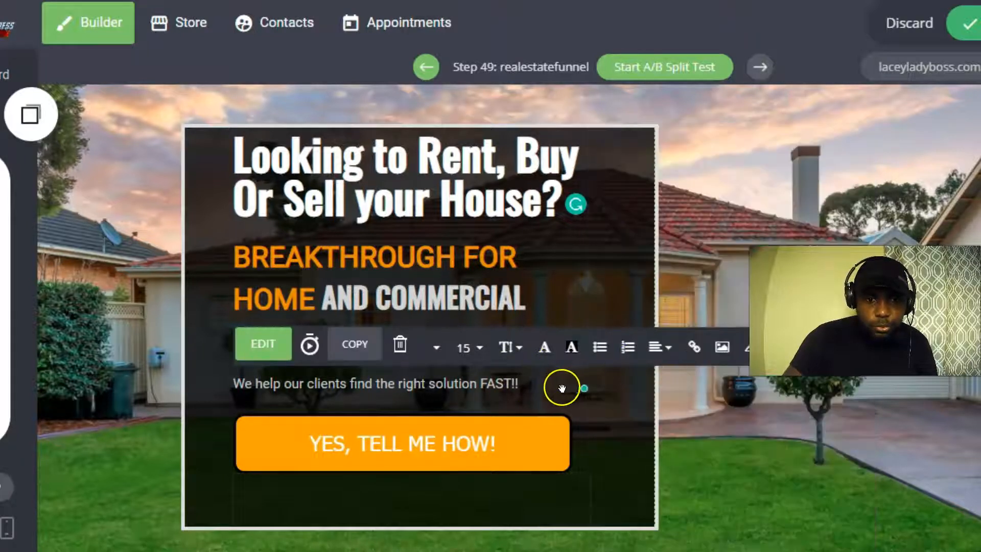
pyautogui.click(671, 353)
pyautogui.click(689, 385)
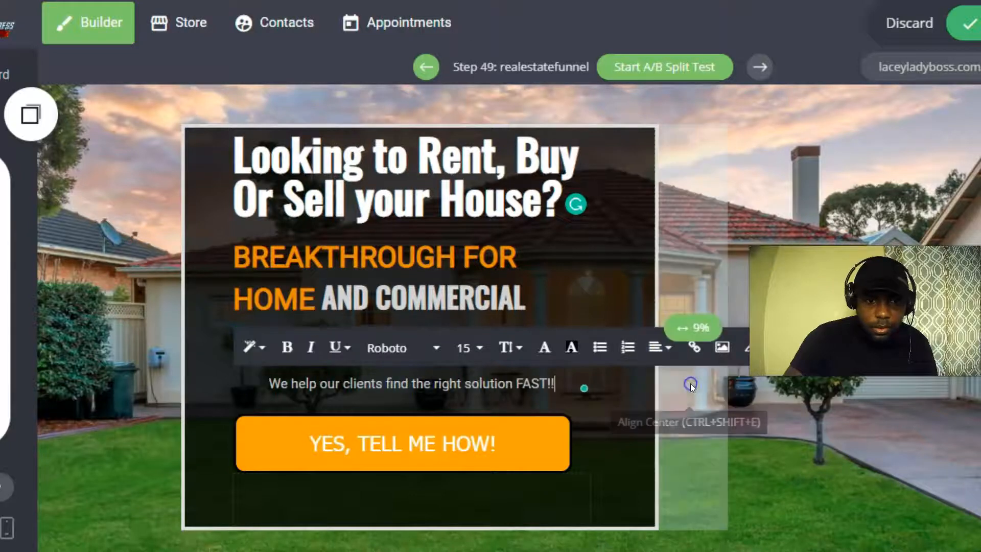
pyautogui.scroll(-2, 335, 402)
pyautogui.scroll(2, 386, 411)
pyautogui.scroll(-2, 329, 396)
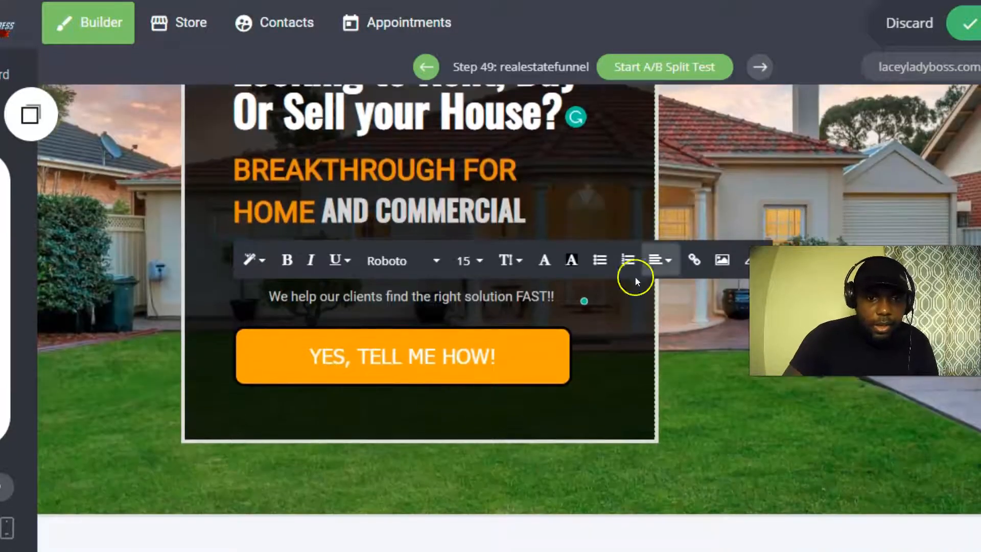
pyautogui.click(972, 31)
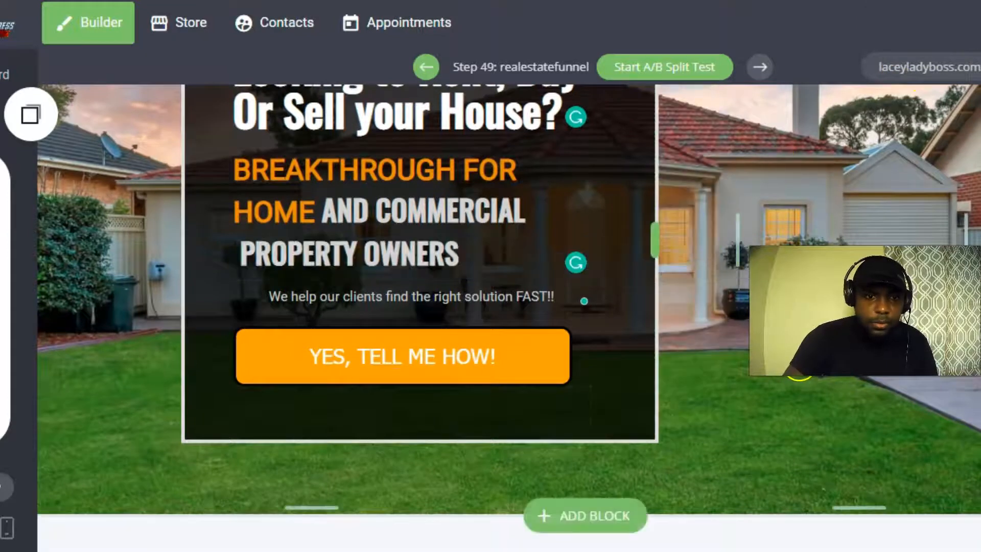
# Set the subtitle font size to 18.
pyautogui.click(268, 297)
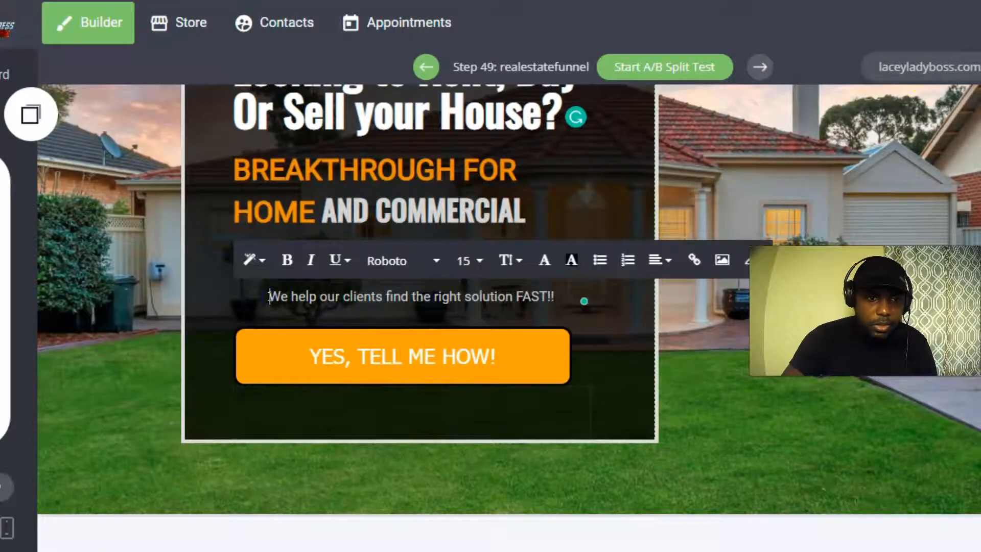
pyautogui.click(467, 260)
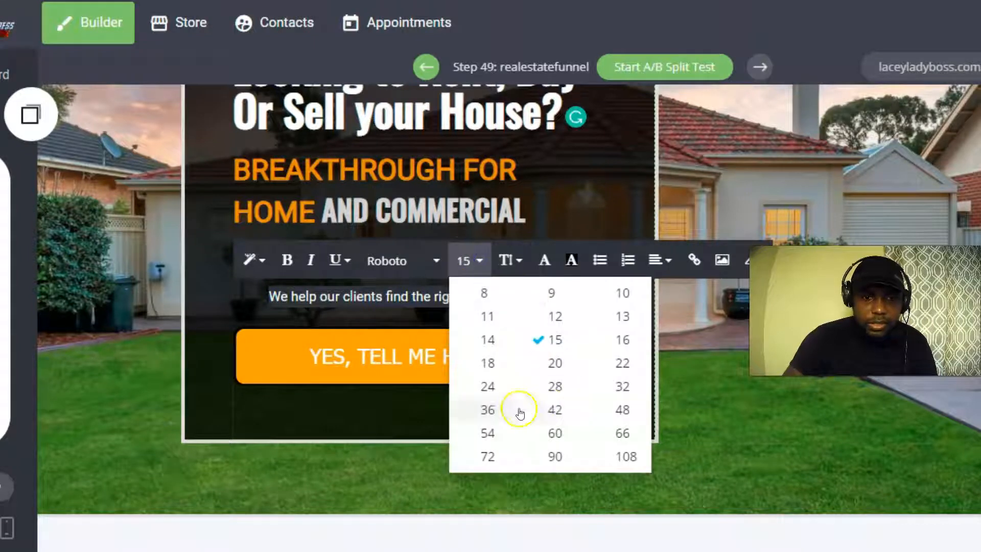
pyautogui.click(488, 363)
pyautogui.click(967, 23)
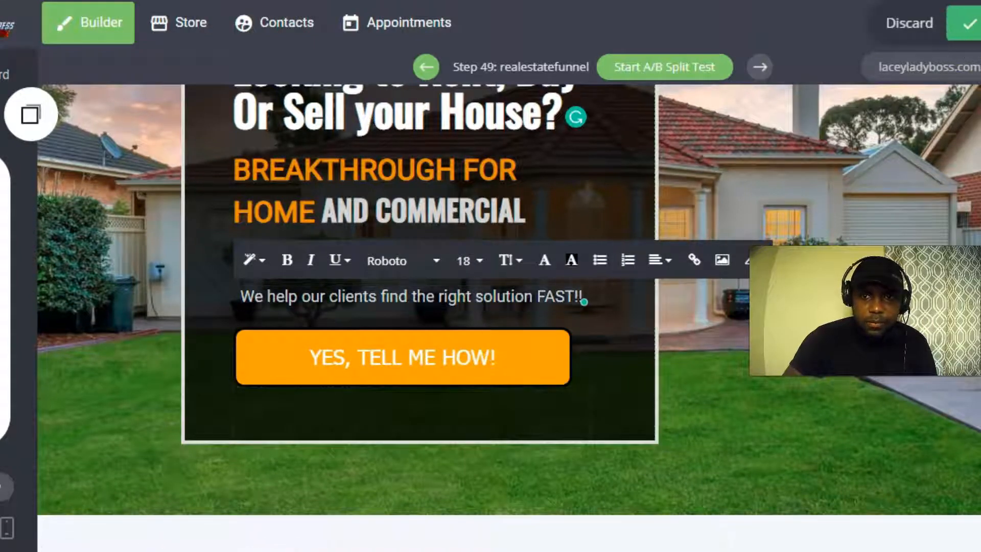
# Shrink the gap above the orange button to 8px and save.
pyautogui.scroll(1, 386, 355)
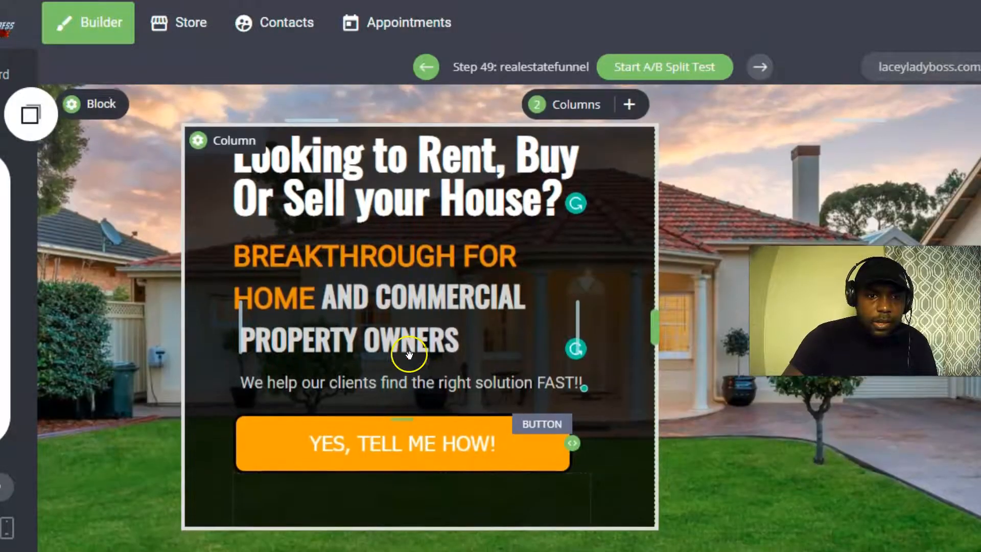
pyautogui.scroll(-1, 407, 416)
pyautogui.moveTo(435, 331); pyautogui.dragTo(420, 337)
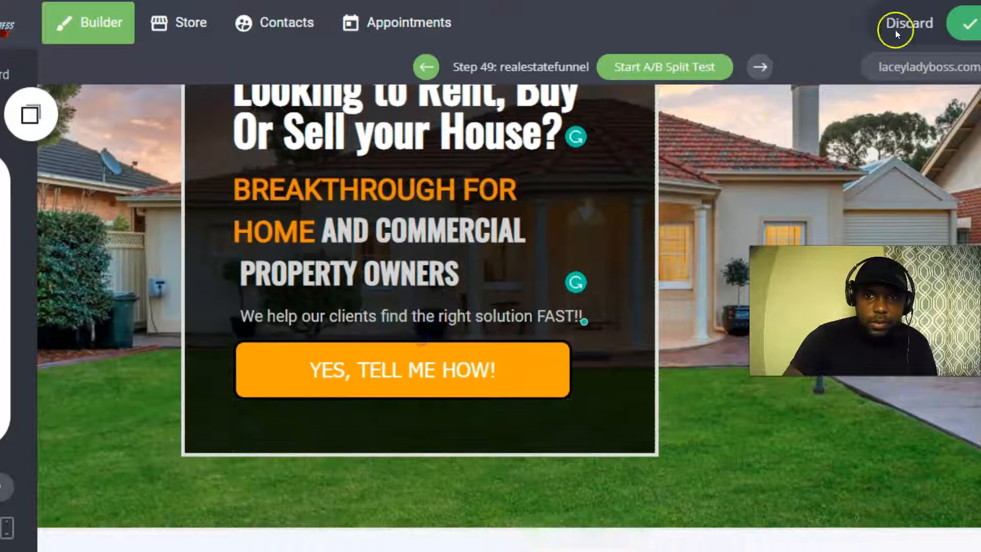
pyautogui.click(969, 23)
pyautogui.scroll(1, 320, 336)
pyautogui.scroll(-1, 323, 335)
pyautogui.scroll(1, 358, 347)
pyautogui.scroll(-1, 391, 352)
pyautogui.scroll(1, 388, 348)
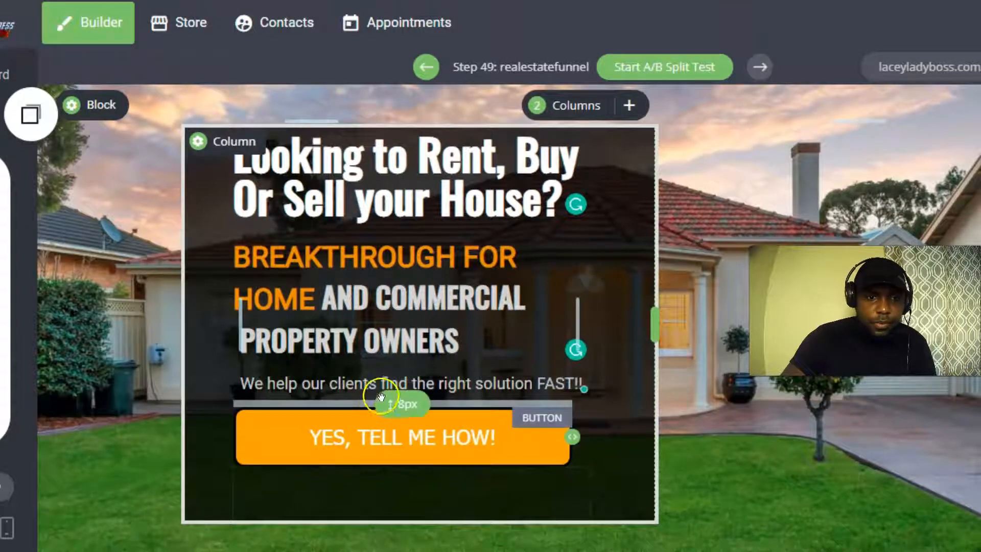
pyautogui.scroll(-1, 397, 286)
pyautogui.scroll(1, 396, 286)
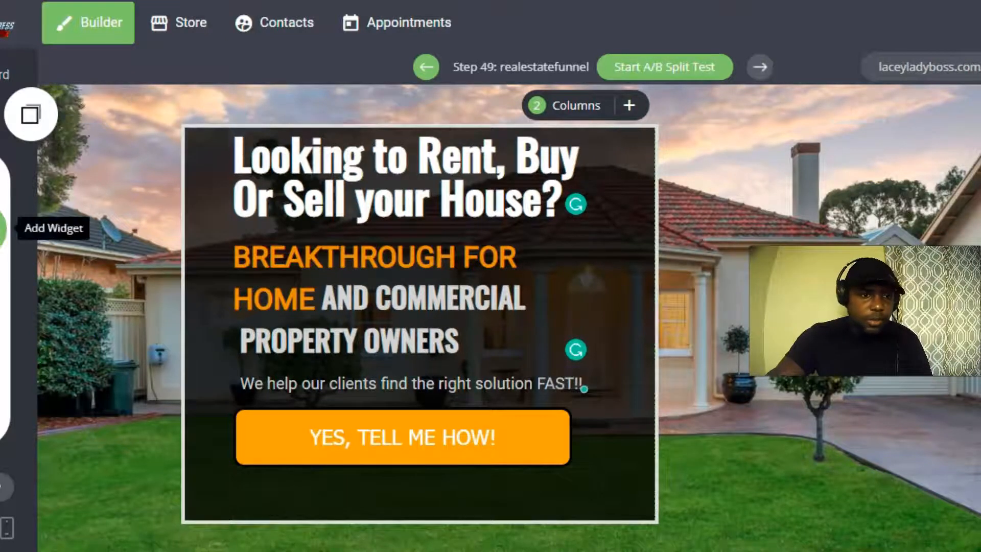
pyautogui.click(9, 229)
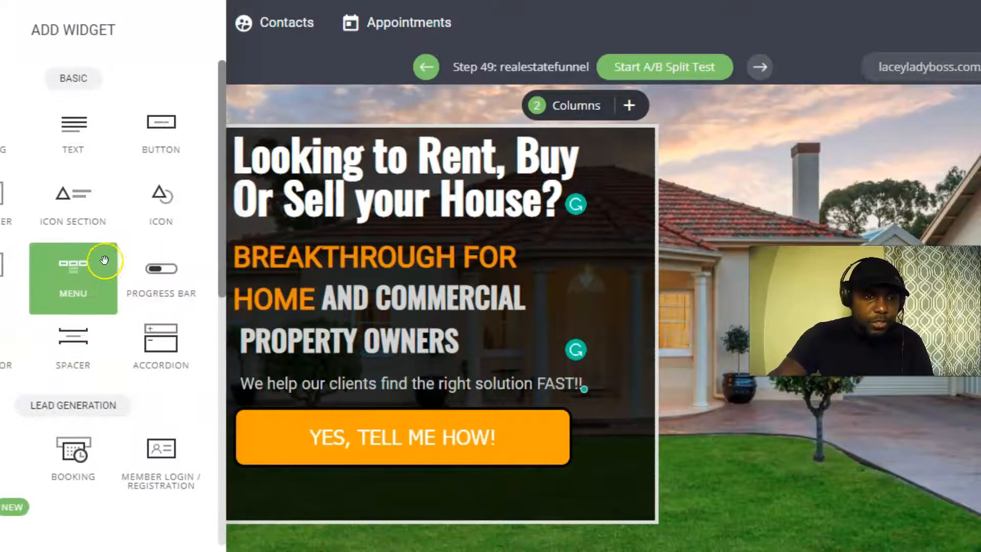
# Place a Form widget above the orange button and delete its Message and Subject fields.
pyautogui.scroll(-3, 39, 340)
pyautogui.scroll(2, 25, 355)
pyautogui.scroll(-2, 25, 355)
pyautogui.moveTo(15, 312); pyautogui.dragTo(393, 400)
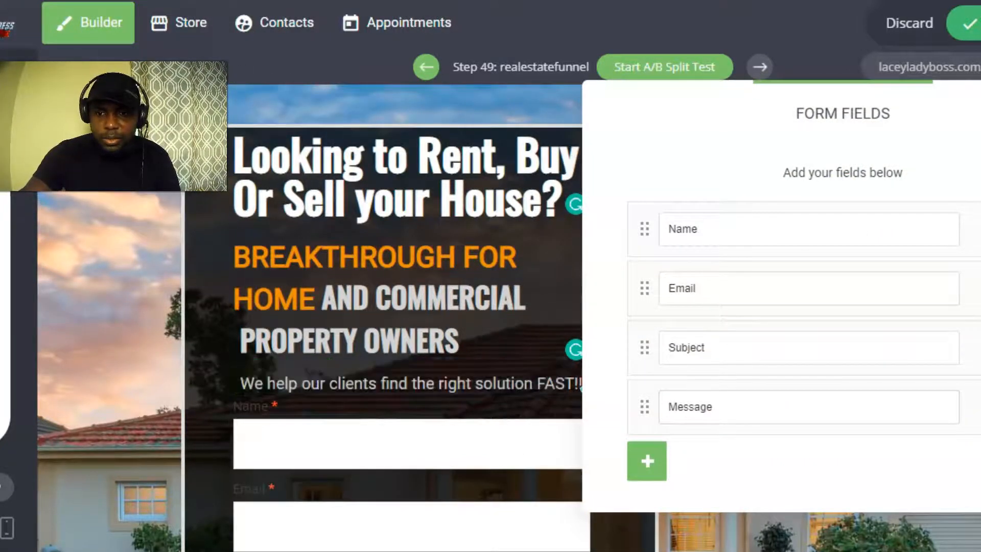
pyautogui.click(979, 407)
pyautogui.click(552, 281)
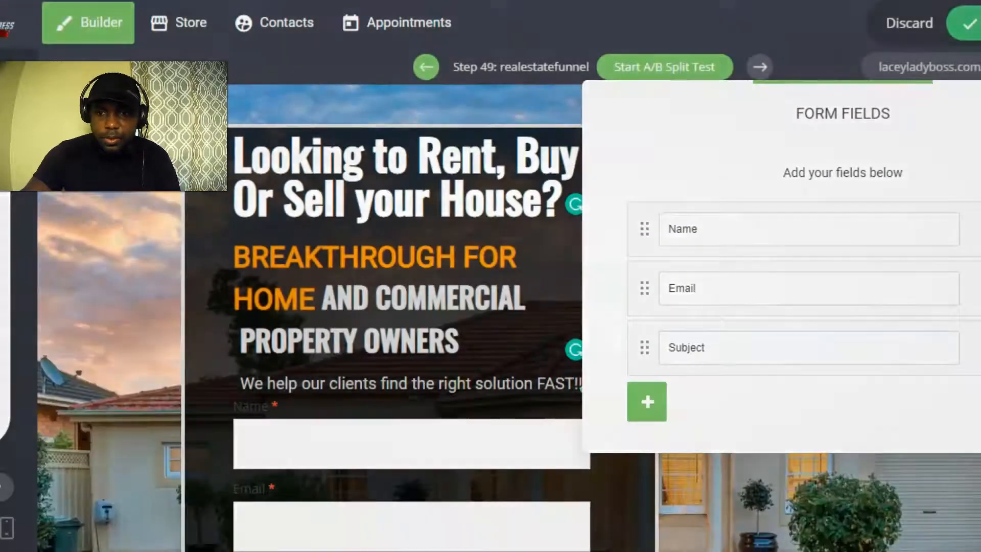
pyautogui.click(978, 347)
pyautogui.click(635, 313)
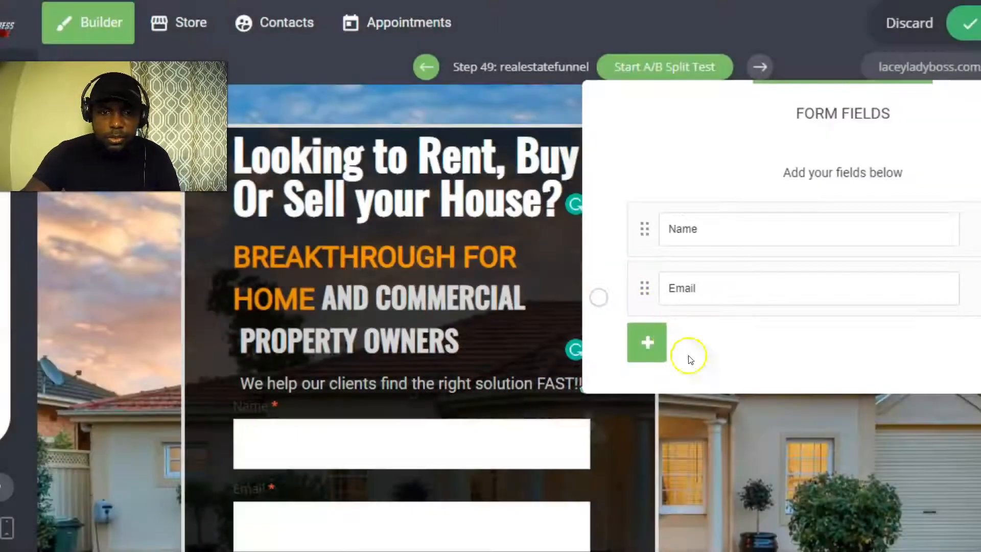
pyautogui.click(771, 431)
# Select the orange YES, TELL ME HOW! button and request its deletion.
pyautogui.scroll(-4, 746, 416)
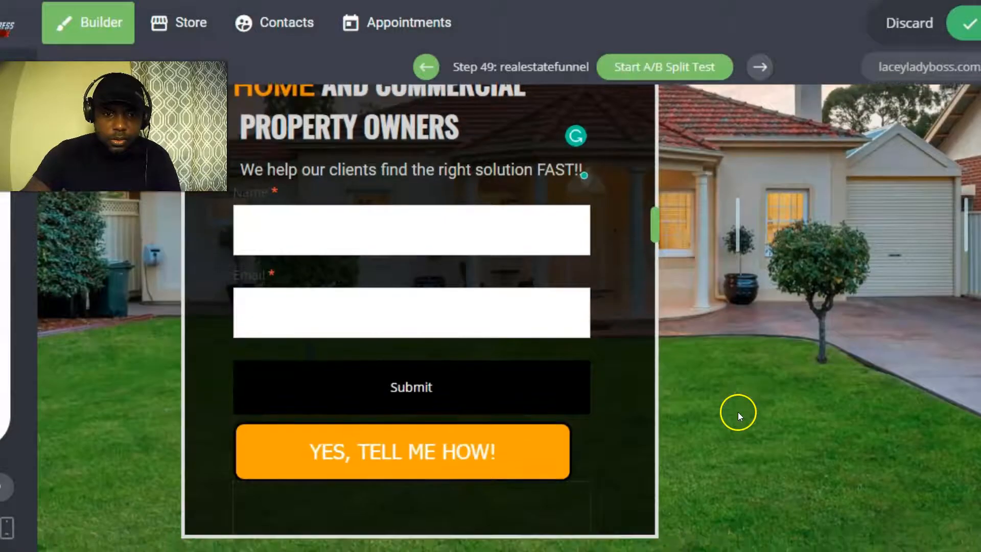
pyautogui.scroll(3, 727, 407)
pyautogui.scroll(-4, 727, 409)
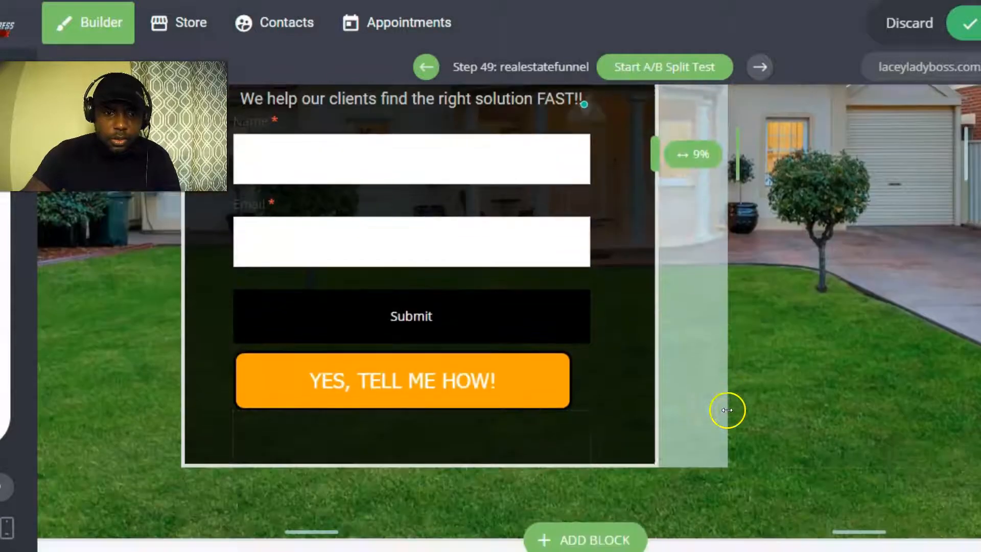
pyautogui.click(349, 376)
pyautogui.click(506, 325)
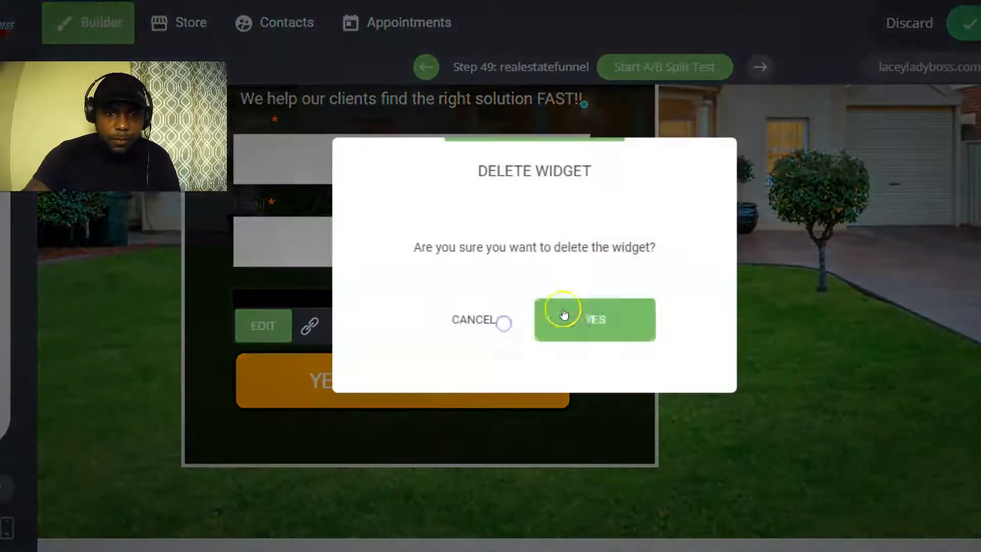
# Confirm deleting the orange button and shorten the spacer below the form.
pyautogui.click(585, 316)
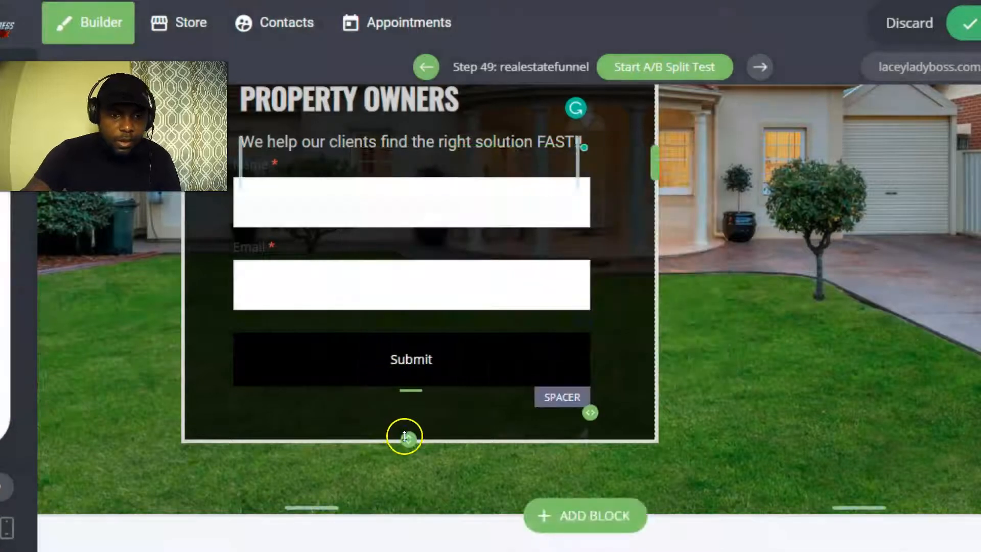
pyautogui.moveTo(404, 435); pyautogui.dragTo(402, 410)
pyautogui.scroll(5, 438, 401)
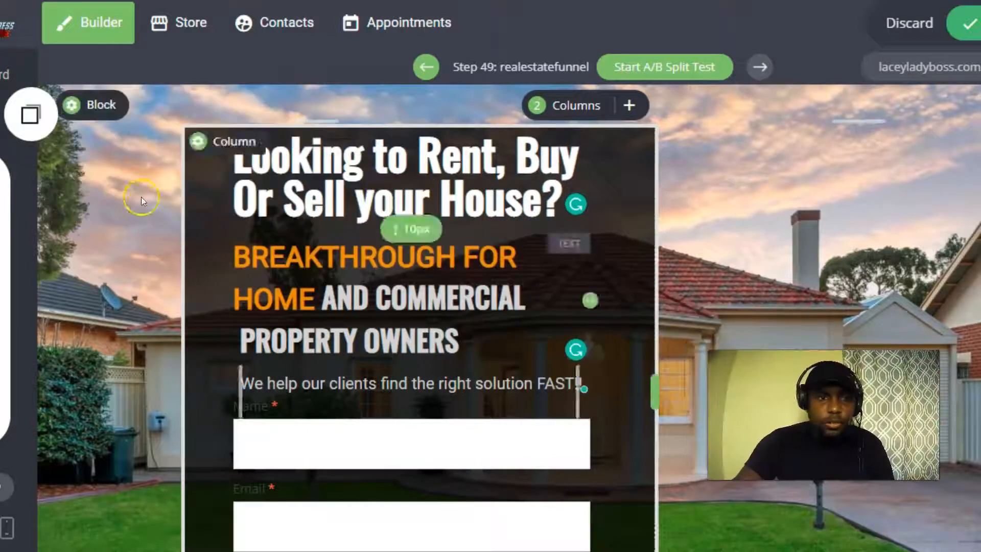
# Set the column's top margin to -35px.
pyautogui.click(220, 141)
pyautogui.moveTo(609, 383); pyautogui.dragTo(576, 383)
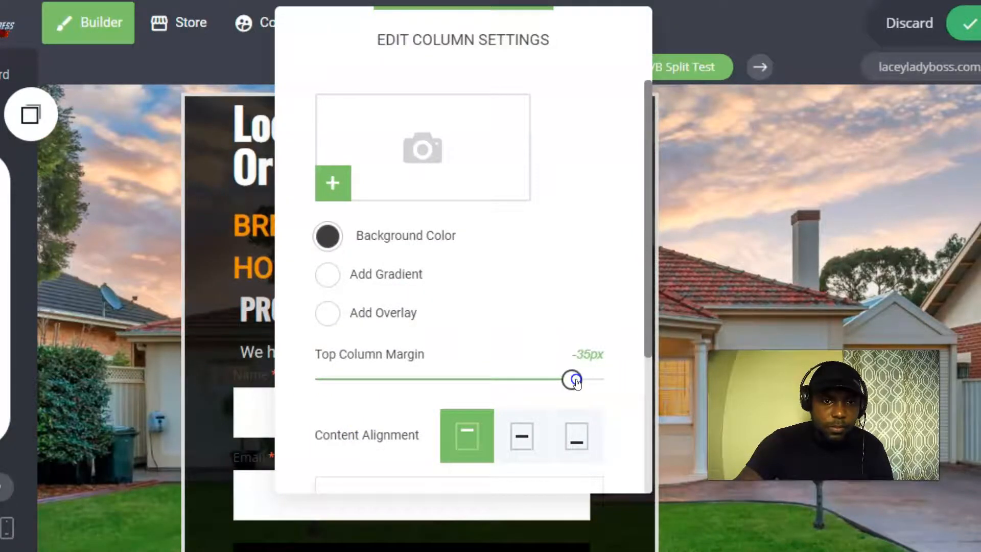
pyautogui.click(728, 258)
pyautogui.scroll(-3, 361, 329)
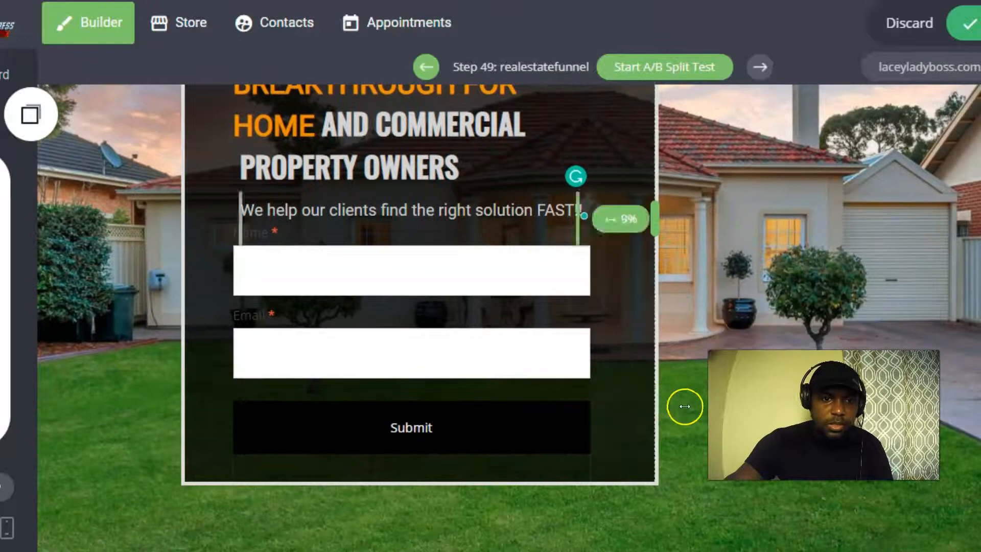
pyautogui.scroll(3, 361, 372)
pyautogui.scroll(-4, 355, 349)
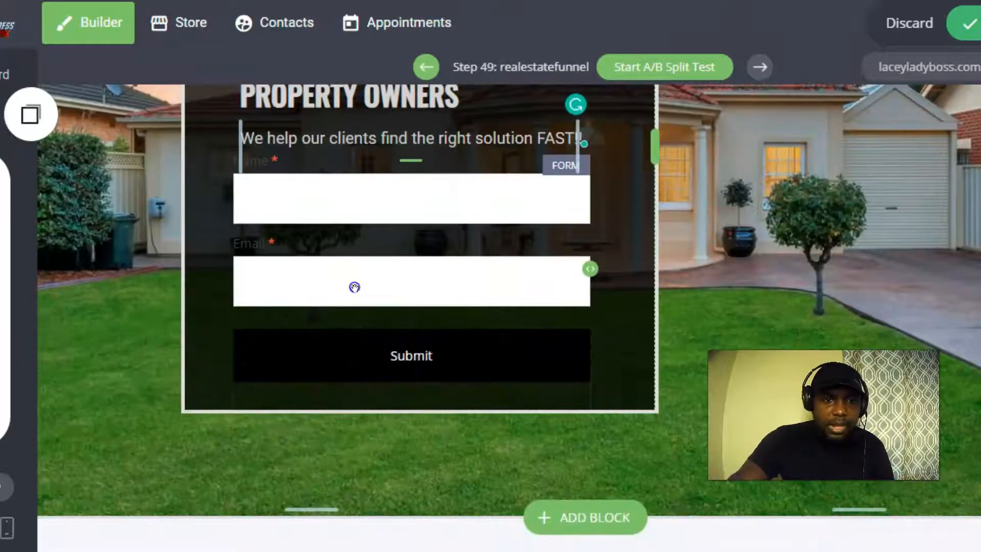
pyautogui.scroll(3, 354, 287)
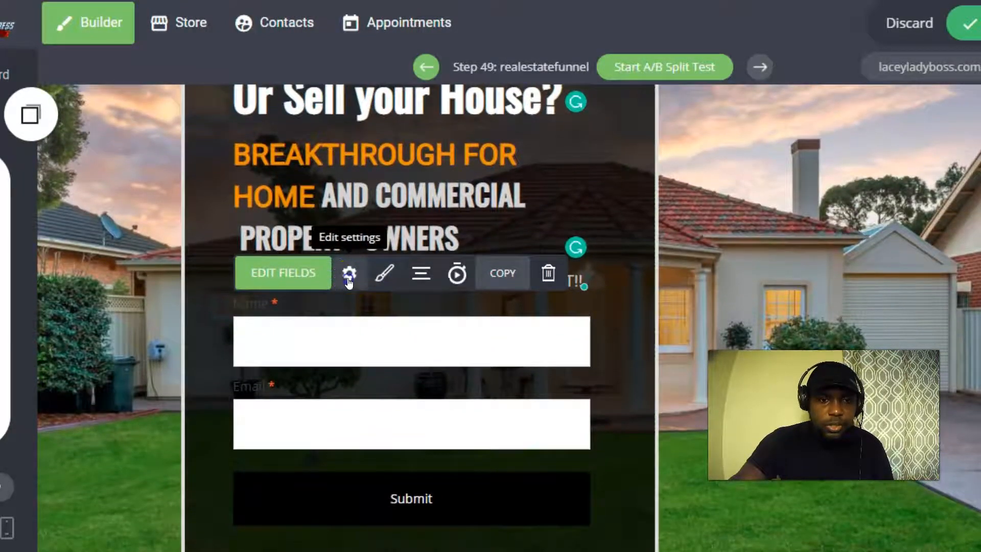
# Add a Phone field to the opt-in form.
pyautogui.click(348, 276)
pyautogui.click(141, 293)
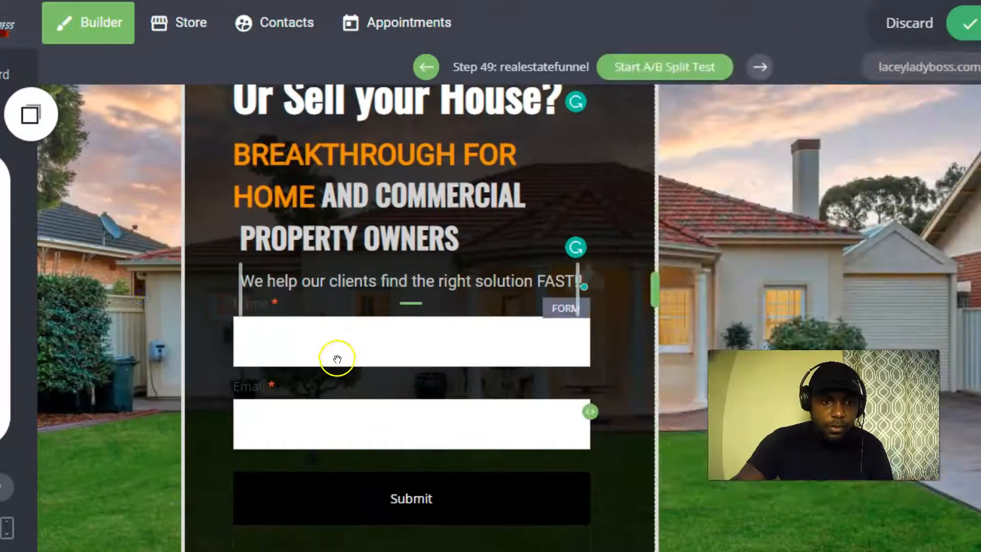
pyautogui.click(350, 345)
pyautogui.click(282, 274)
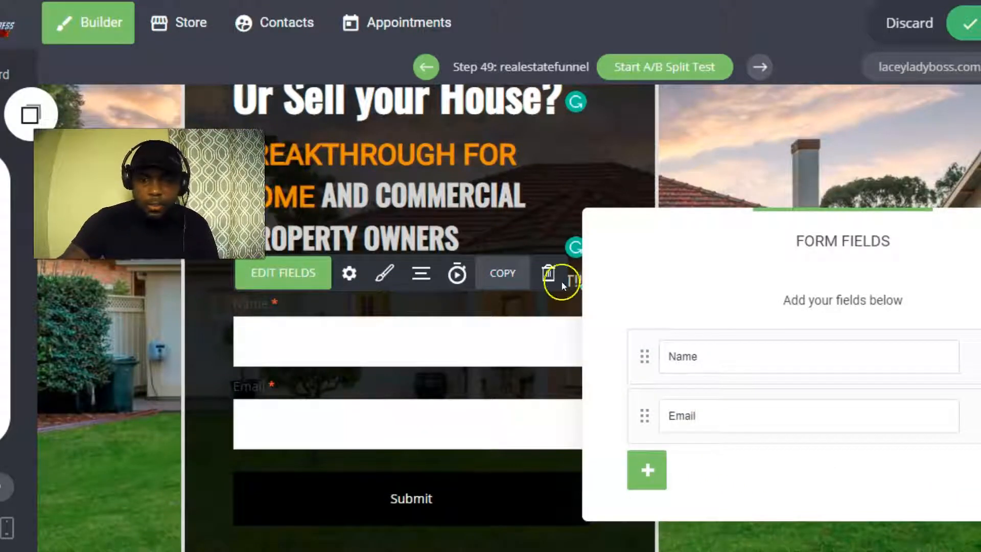
pyautogui.click(648, 471)
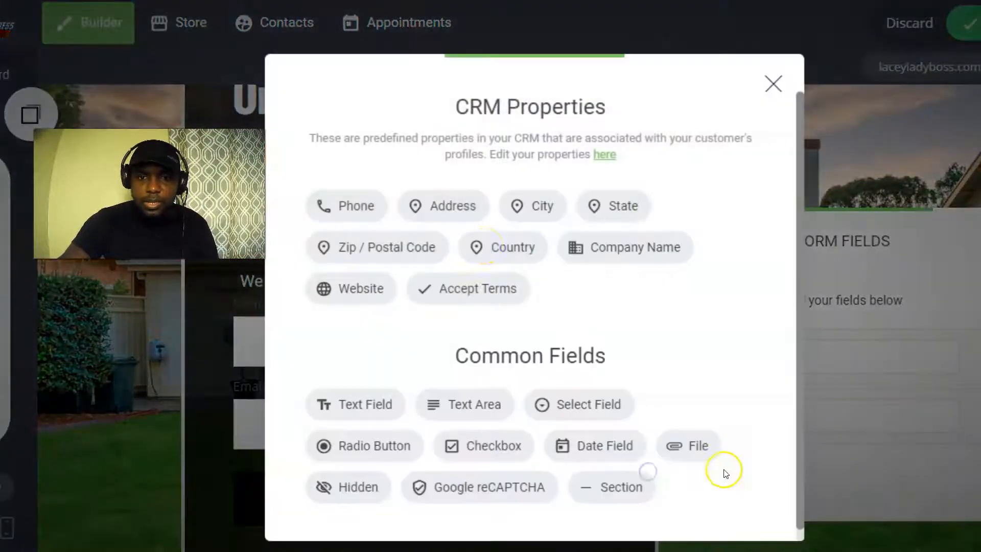
pyautogui.click(336, 223)
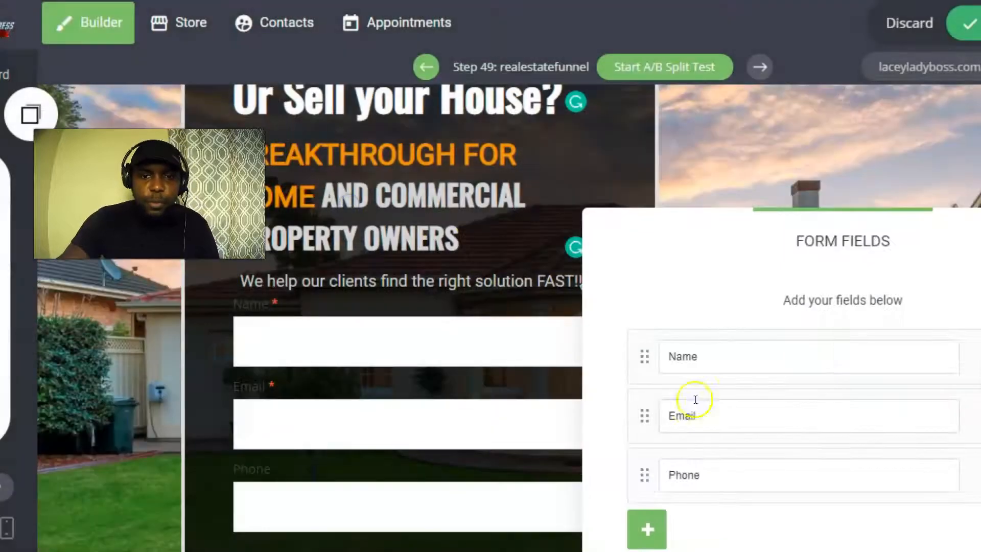
pyautogui.click(941, 145)
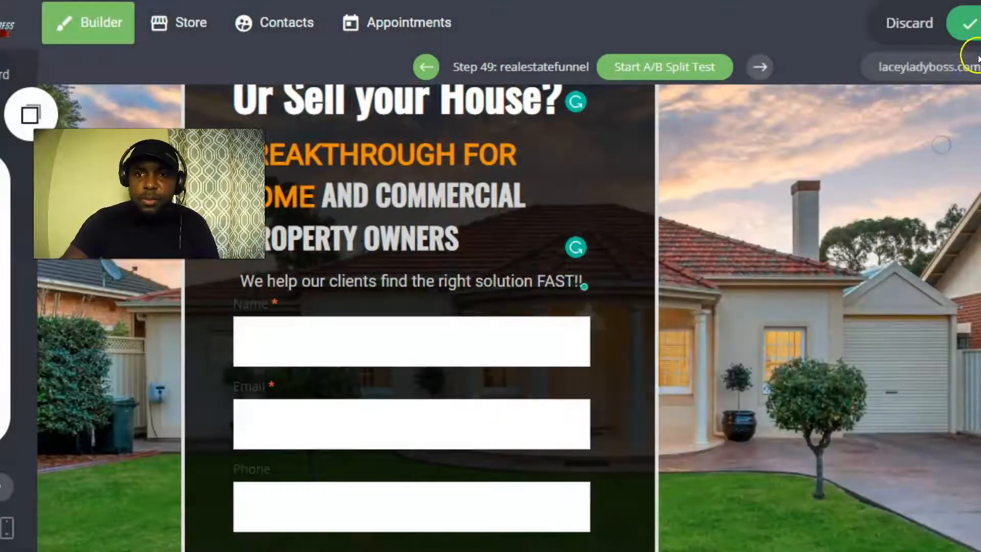
# Try adjusting the form's width, save the page and select the form.
pyautogui.scroll(-3, 562, 344)
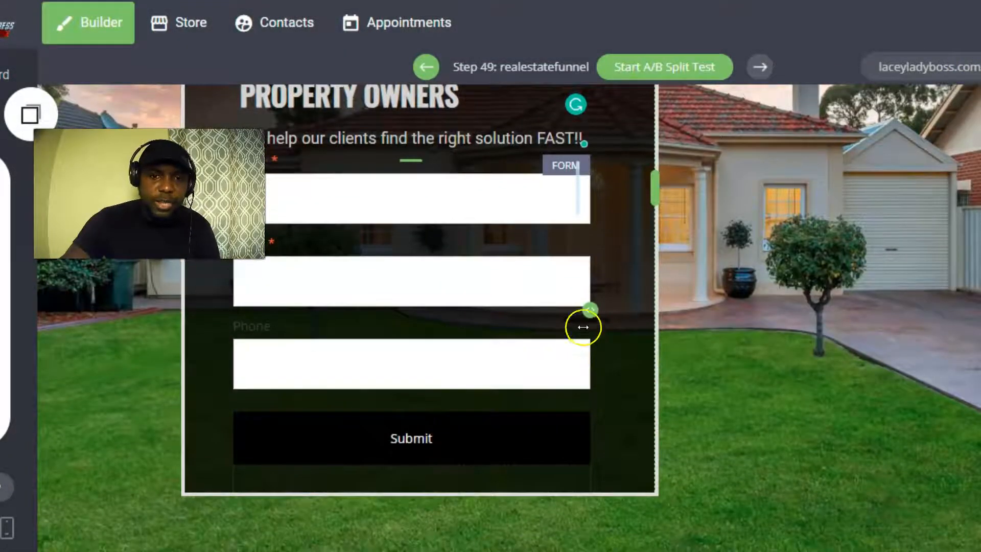
pyautogui.moveTo(593, 309)
pyautogui.mouseDown()
pyautogui.moveTo(543, 308)
pyautogui.moveTo(608, 309)
pyautogui.moveTo(588, 308)
pyautogui.mouseUp()
pyautogui.scroll(4, 438, 350)
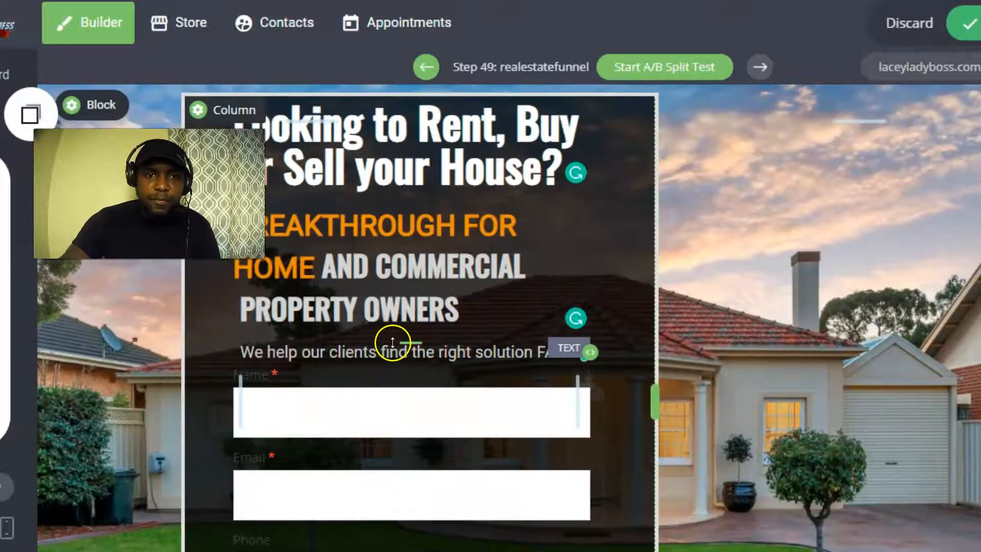
pyautogui.click(970, 23)
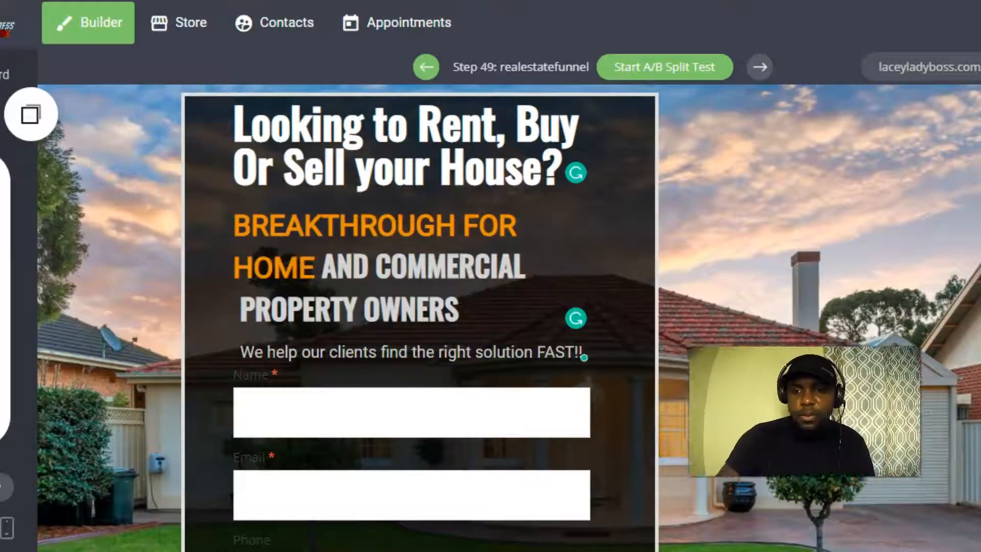
pyautogui.scroll(-3, 452, 355)
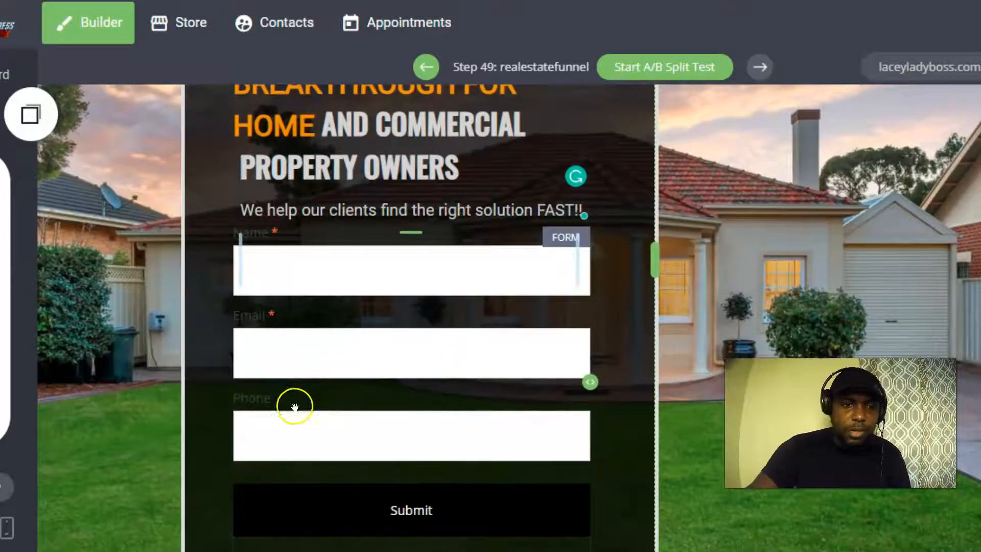
pyautogui.click(281, 423)
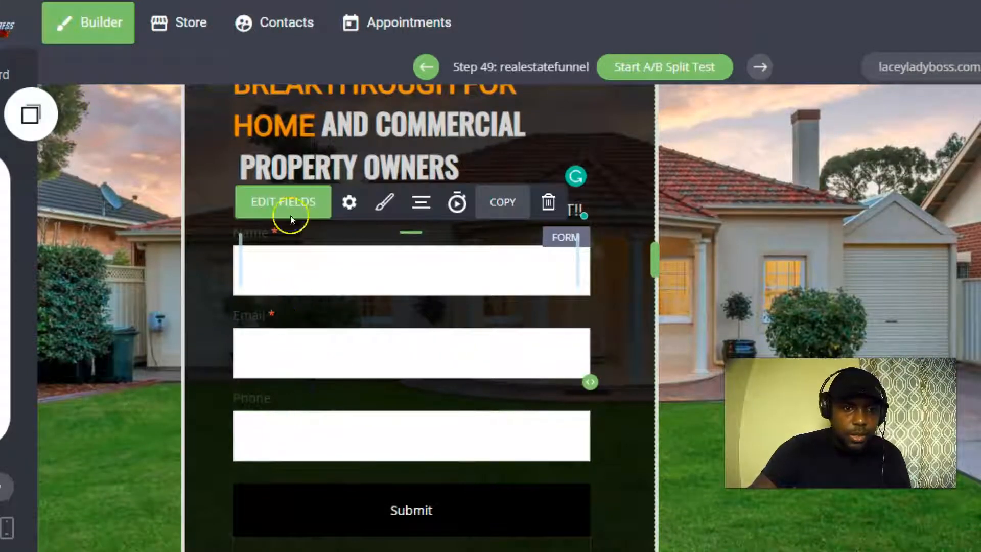
# Clear the Name, Email and Phone field labels, leaving blank input boxes.
pyautogui.click(291, 200)
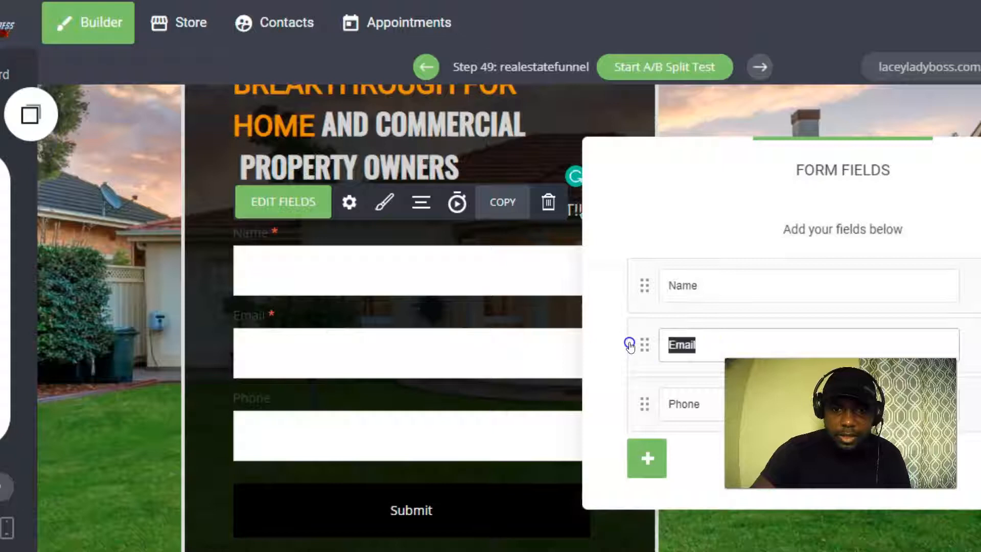
pyautogui.click(672, 306)
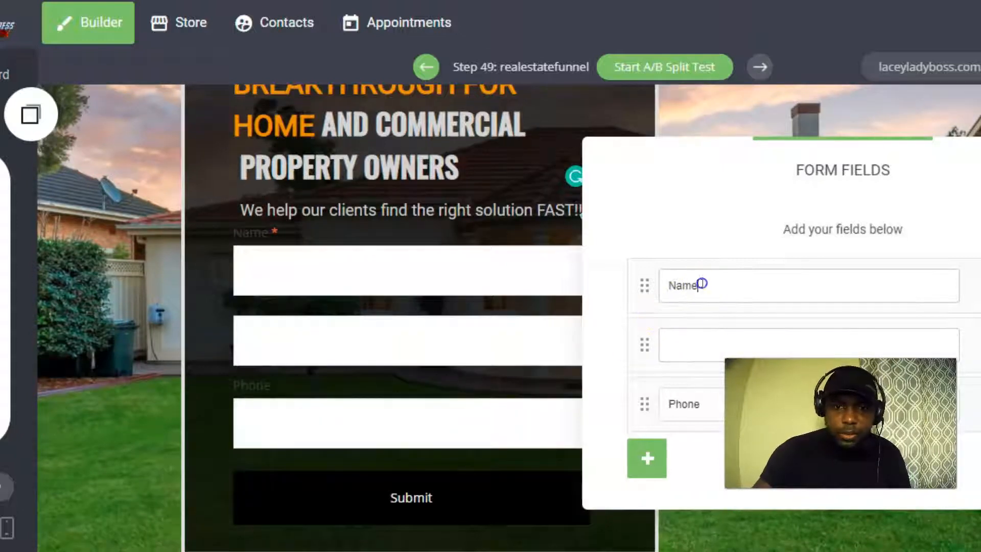
pyautogui.click(830, 296)
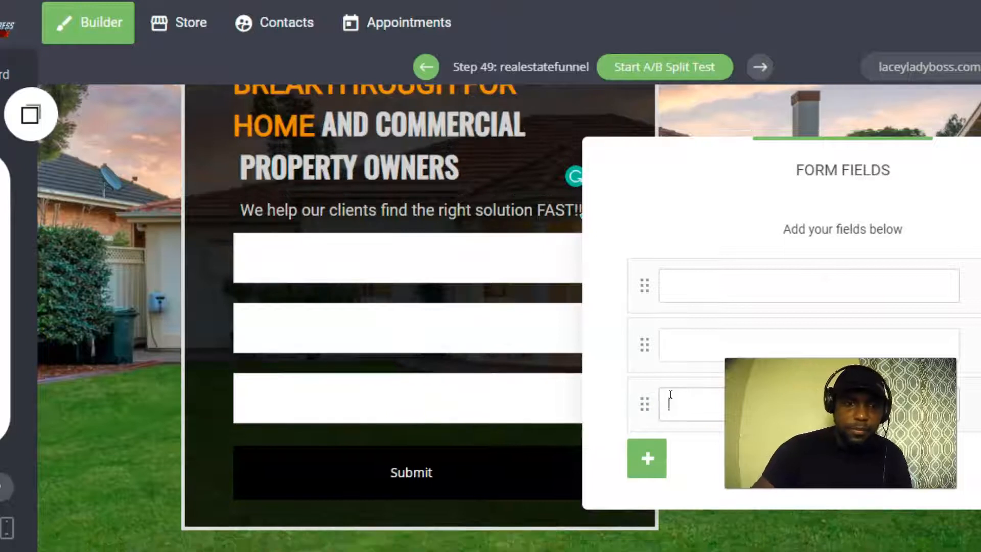
pyautogui.click(111, 289)
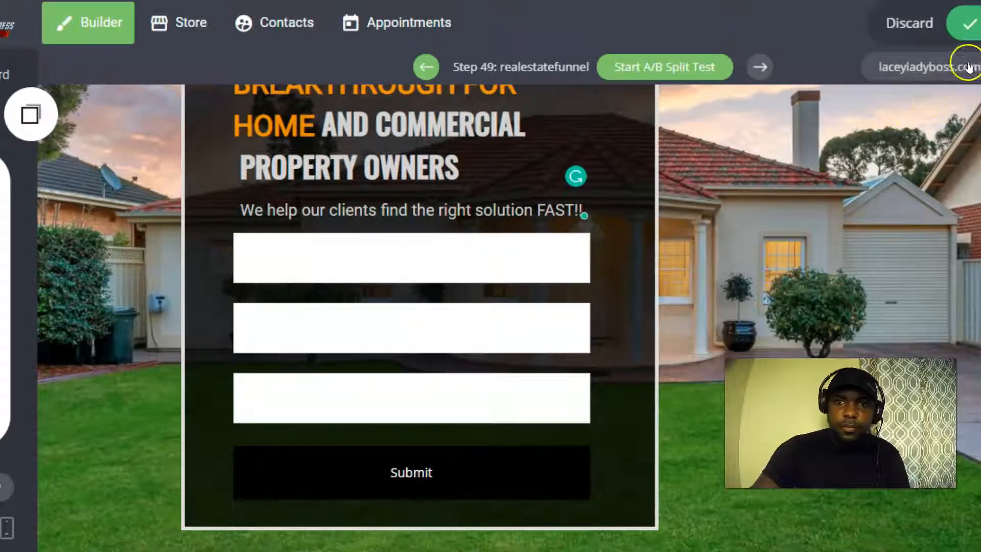
pyautogui.scroll(3, 414, 311)
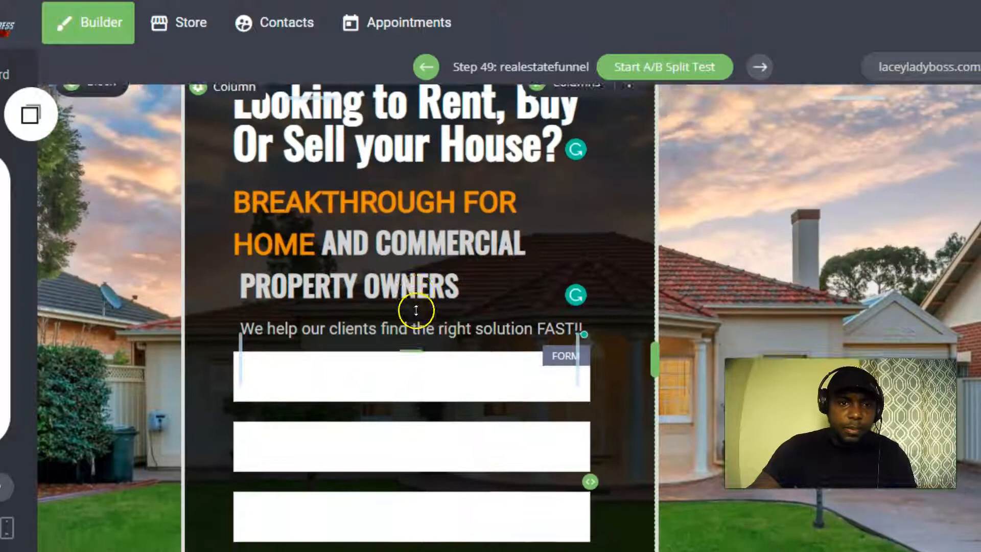
pyautogui.scroll(-4, 417, 312)
# Set the form's Submit button colour to orange FF9900.
pyautogui.moveTo(408, 410)
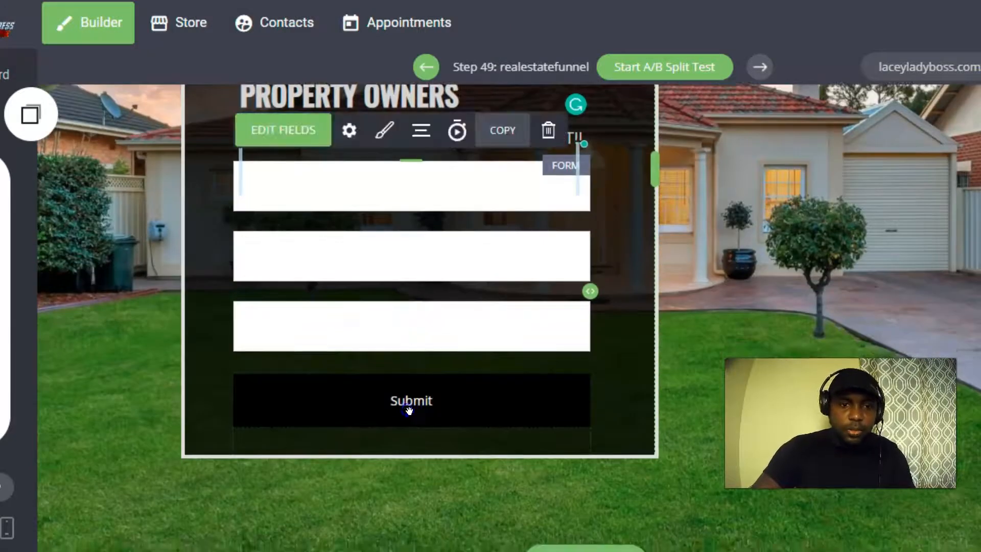
pyautogui.click(393, 142)
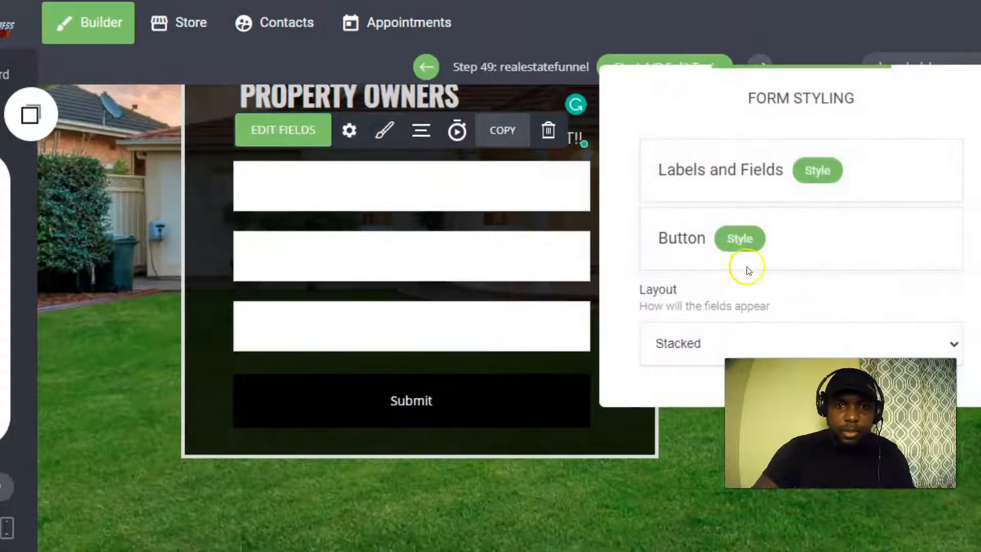
pyautogui.click(746, 239)
pyautogui.click(383, 148)
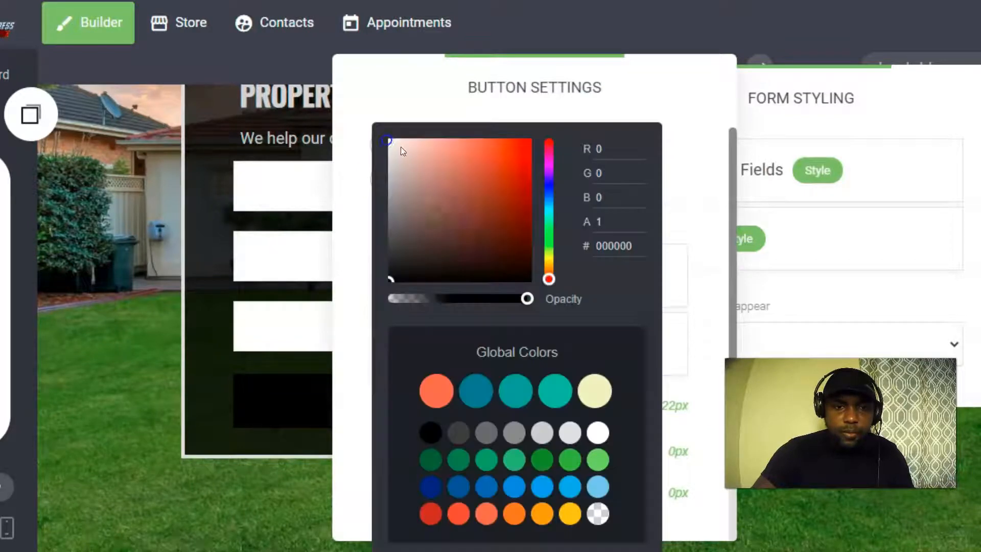
pyautogui.moveTo(543, 282)
pyautogui.mouseDown()
pyautogui.moveTo(547, 262)
pyautogui.moveTo(548, 271)
pyautogui.mouseUp()
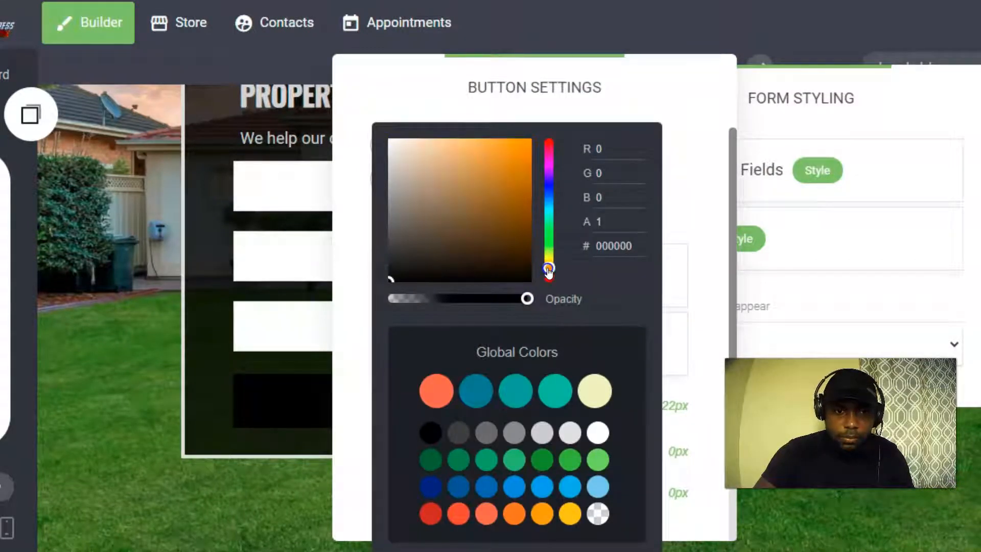
pyautogui.click(522, 148)
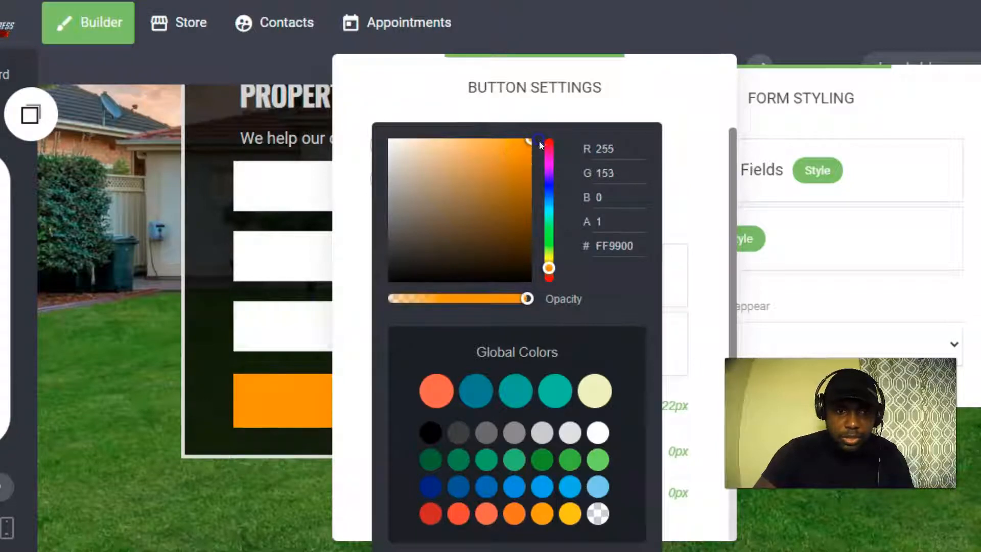
pyautogui.click(333, 216)
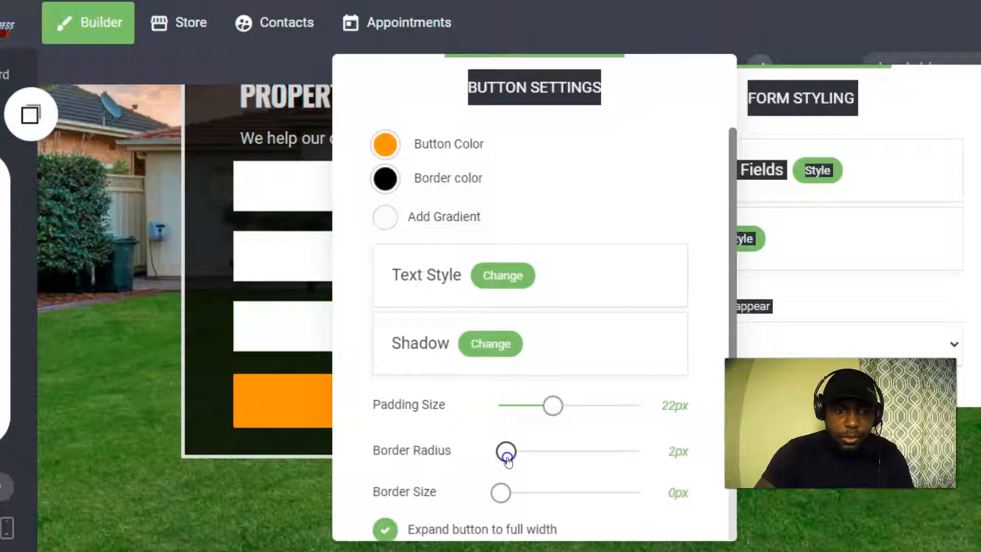
# Give the Submit button 7px rounded corners and a 4px border.
pyautogui.click(502, 493)
pyautogui.moveTo(502, 492); pyautogui.dragTo(510, 492)
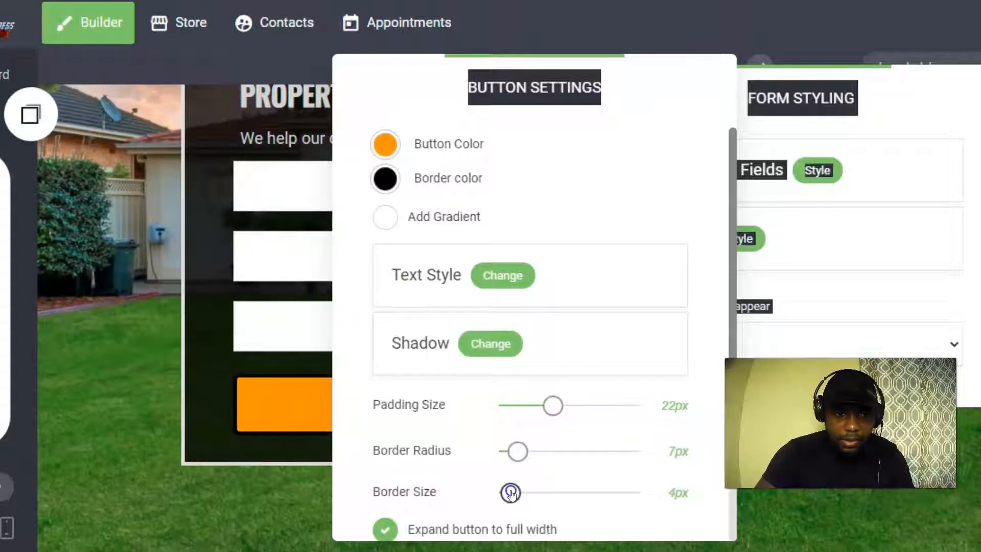
pyautogui.click(264, 403)
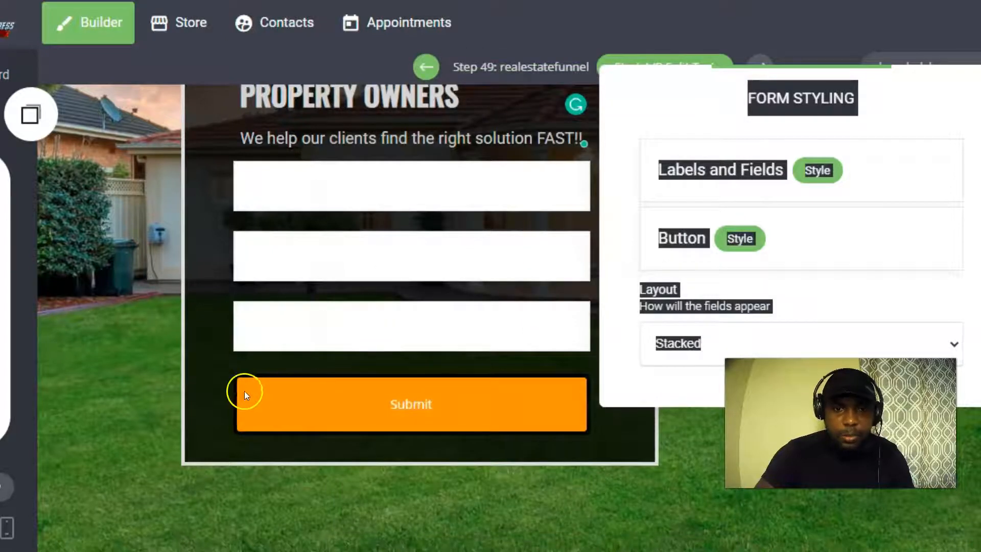
pyautogui.click(71, 205)
pyautogui.scroll(3, 460, 209)
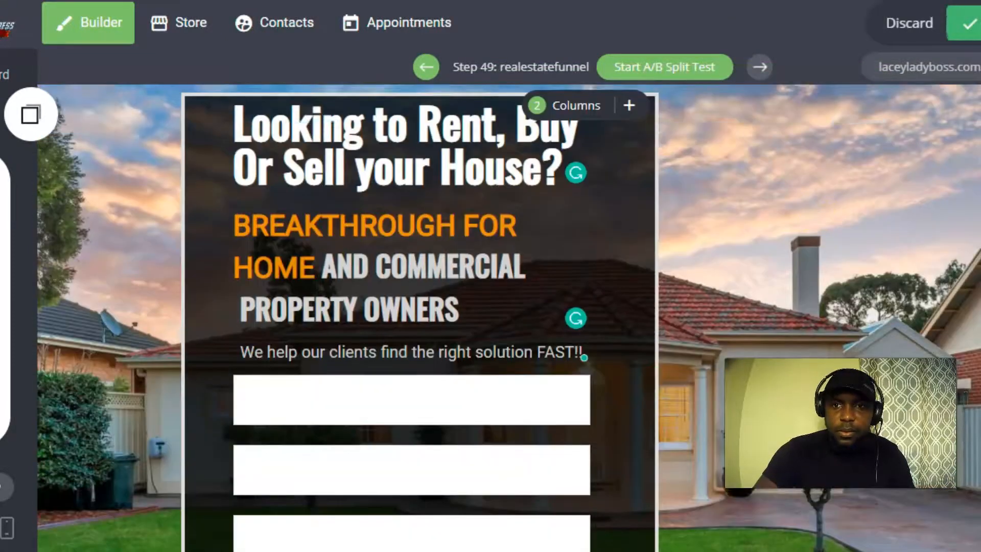
pyautogui.scroll(-5, 480, 304)
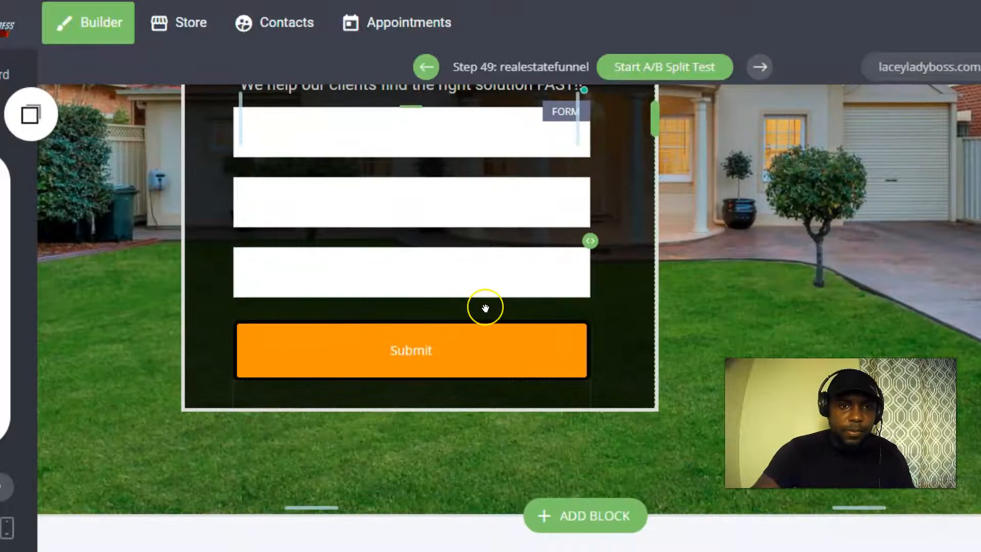
pyautogui.scroll(5, 484, 307)
pyautogui.scroll(4, 483, 307)
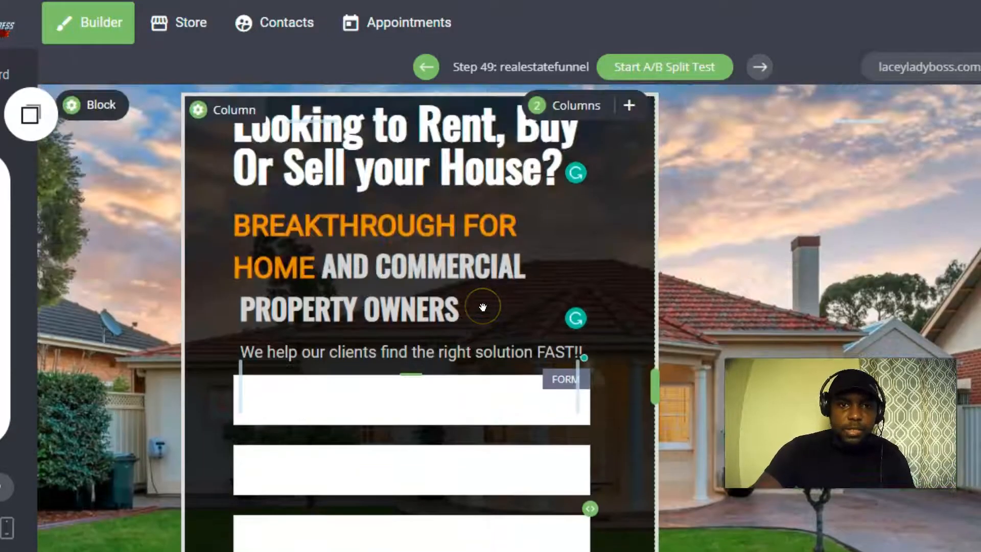
pyautogui.scroll(-3, 483, 312)
pyautogui.scroll(3, 483, 315)
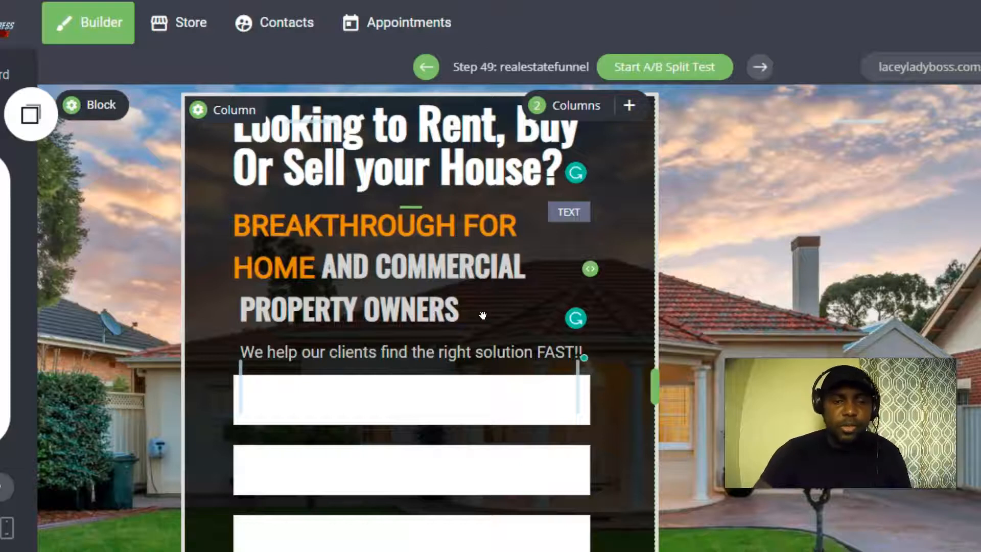
pyautogui.scroll(-4, 324, 335)
pyautogui.scroll(3, 329, 330)
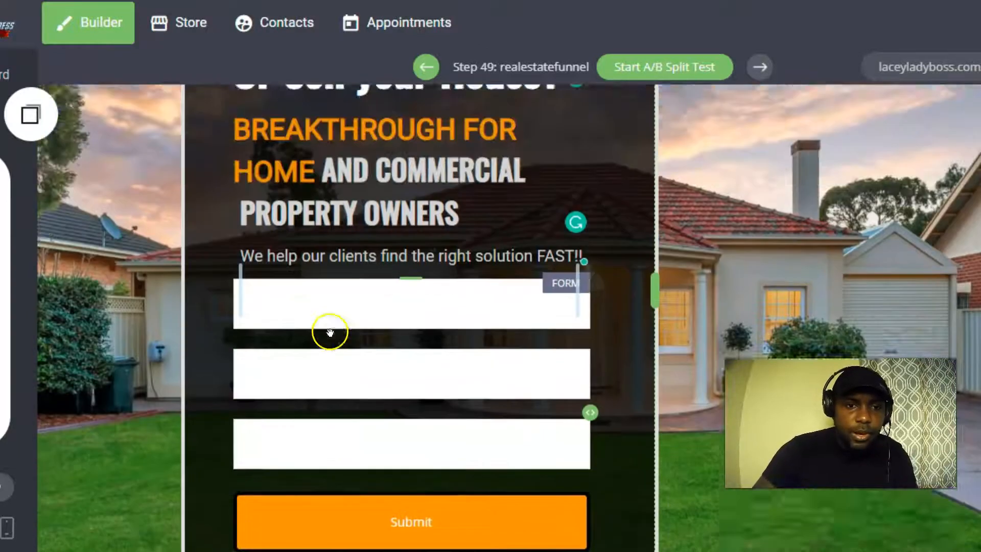
pyautogui.scroll(-1, 309, 333)
pyautogui.click(309, 332)
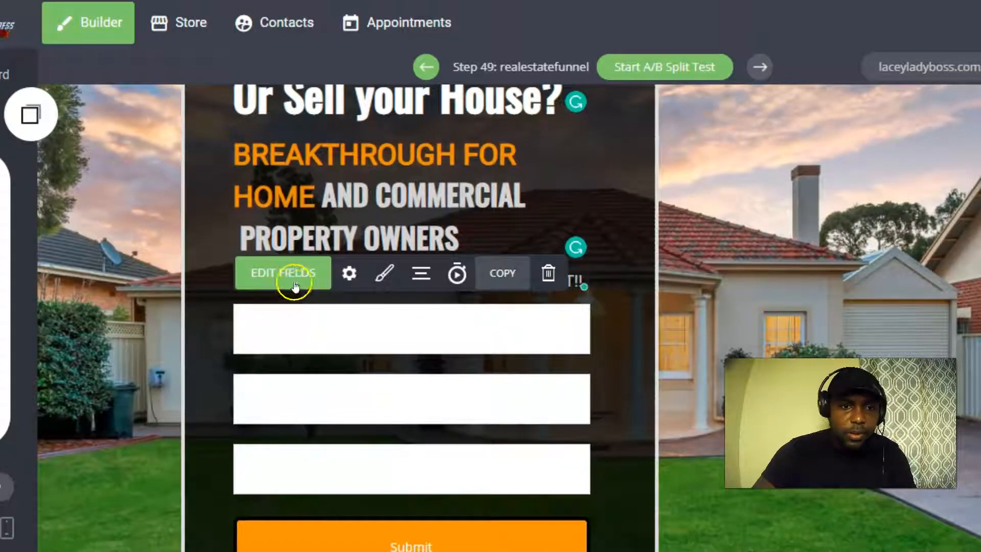
# Set the first form field's placeholder to ENTER YOUR FIRST NAME.
pyautogui.click(289, 276)
pyautogui.click(884, 277)
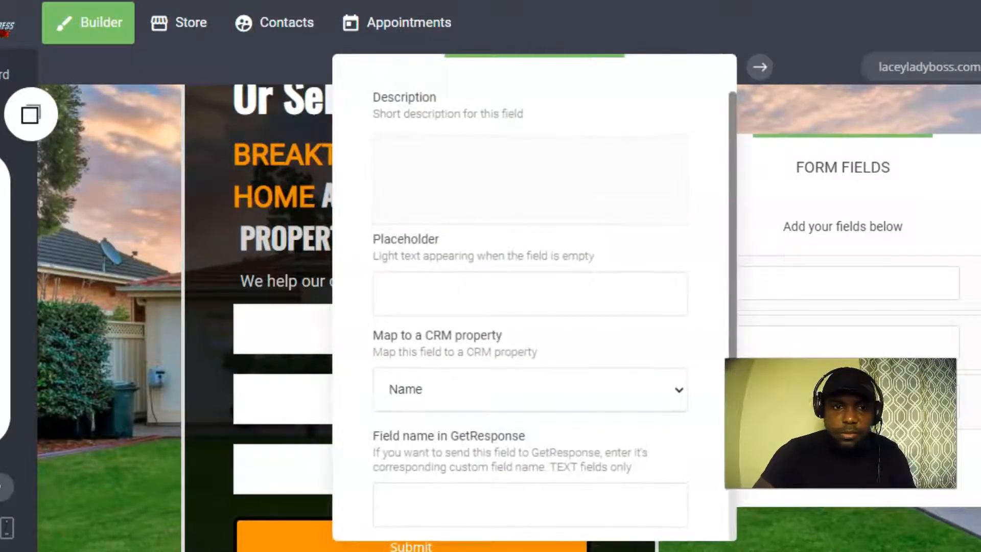
pyautogui.click(456, 308)
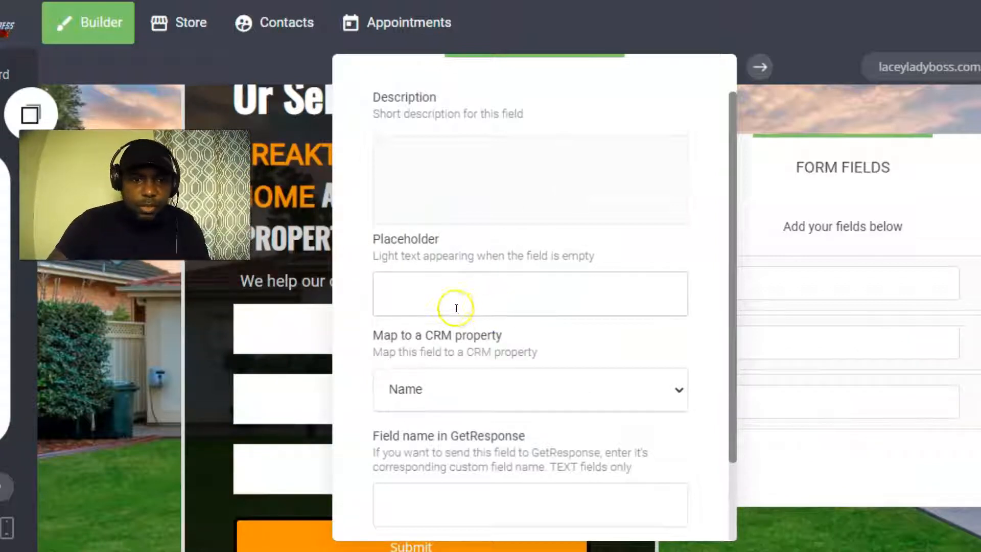
pyautogui.click(411, 290)
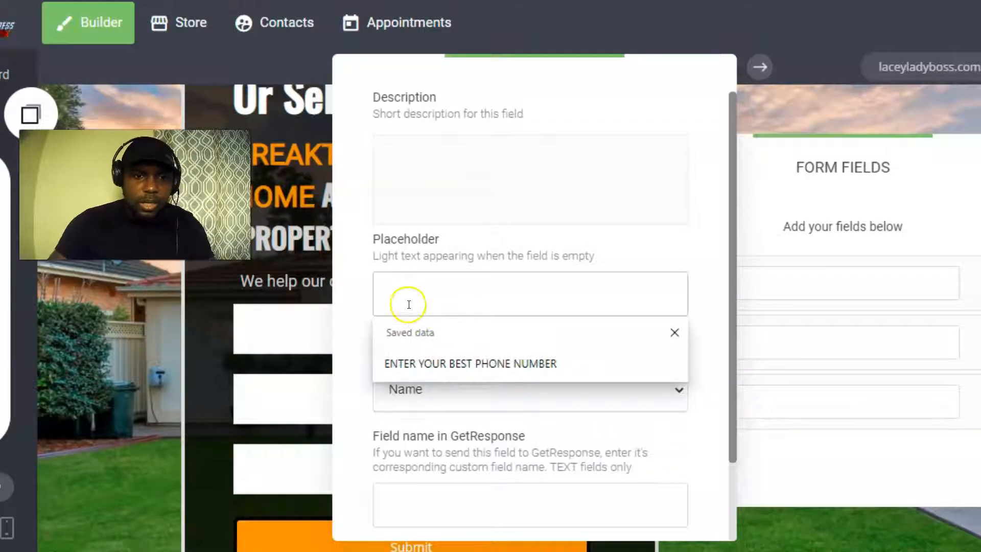
pyautogui.click(423, 354)
pyautogui.moveTo(617, 284); pyautogui.dragTo(508, 291)
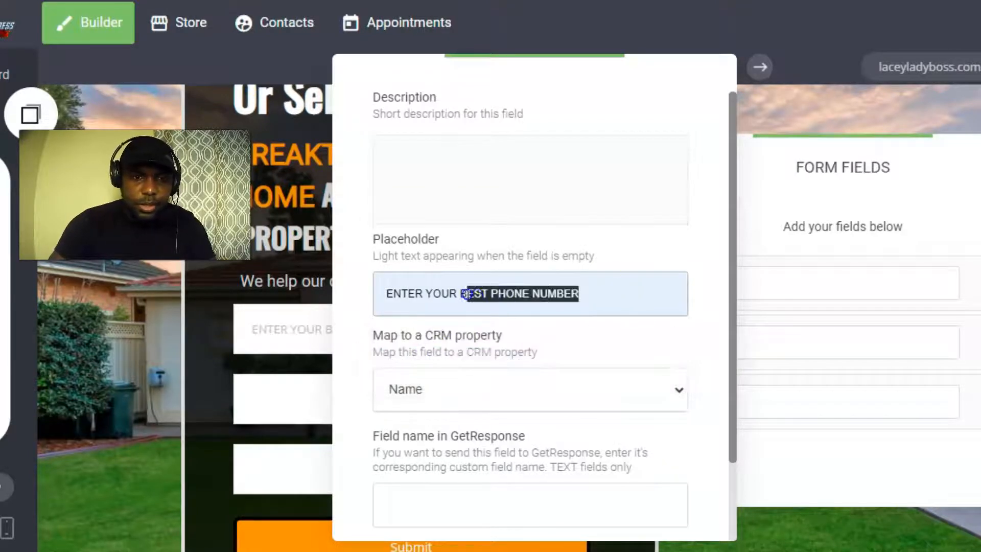
pyautogui.press('BackSpace')
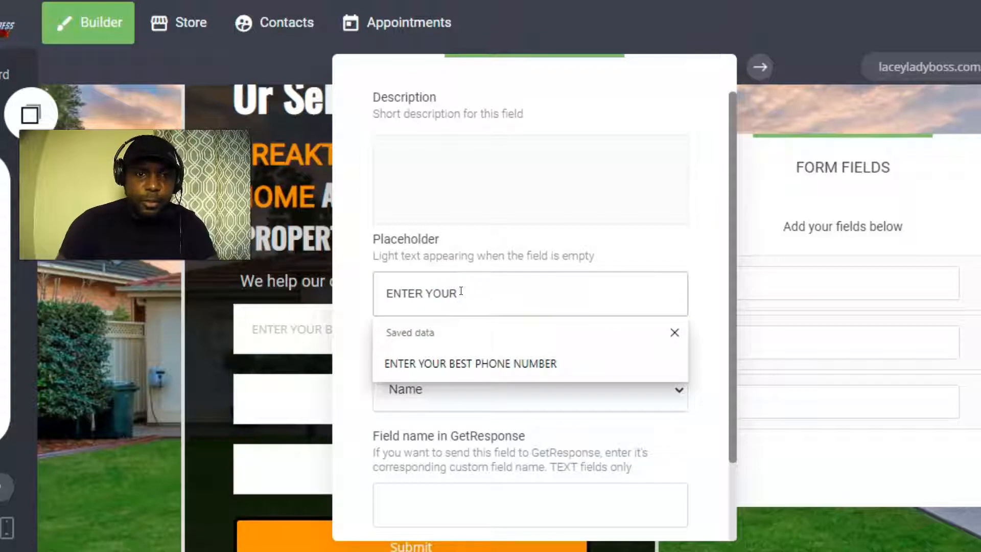
pyautogui.write('#')
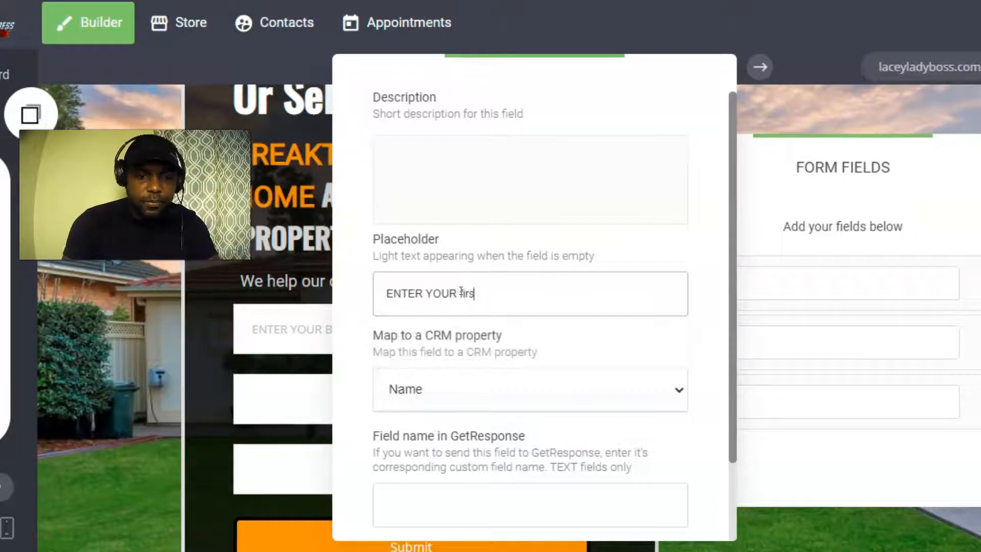
pyautogui.press('BackSpace')
pyautogui.press('capslock')
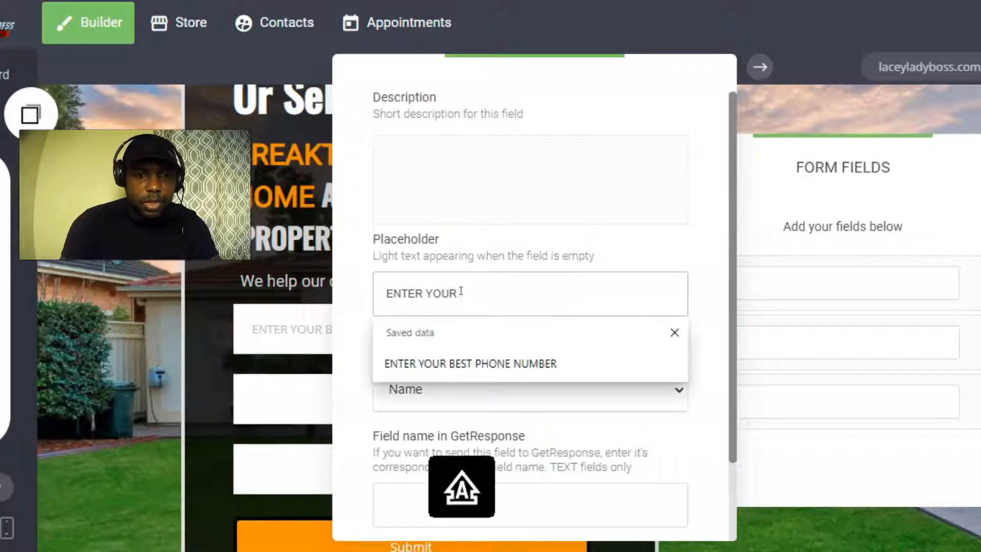
pyautogui.write('FIRST')
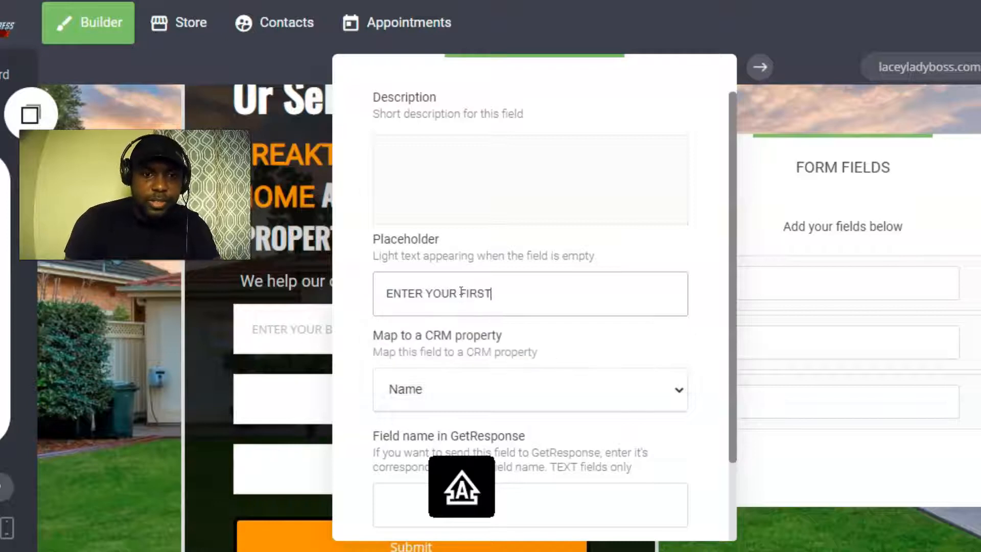
pyautogui.write(' NAME')
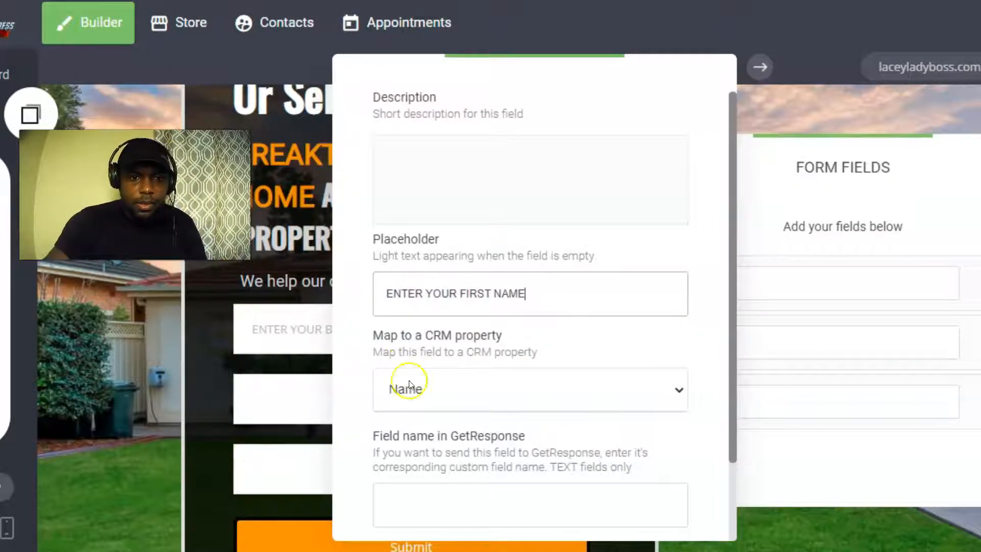
pyautogui.scroll(-2, 405, 398)
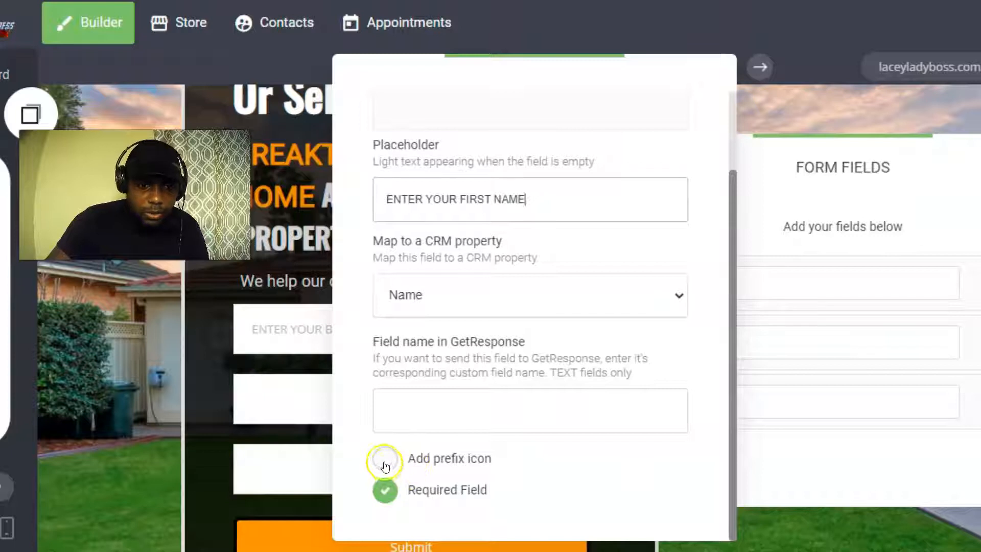
# Add a person prefix icon to the first name field.
pyautogui.click(385, 458)
pyautogui.scroll(-1, 409, 434)
pyautogui.click(396, 475)
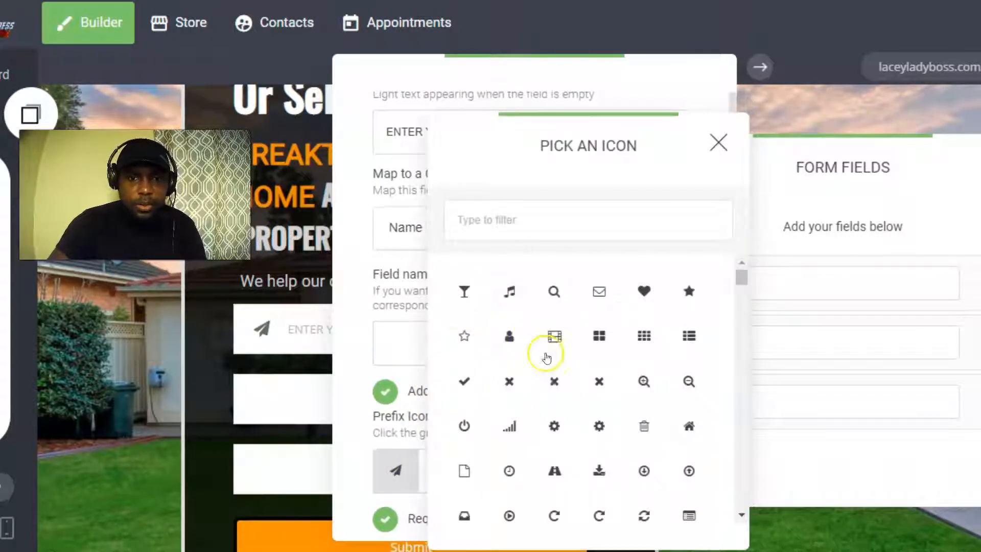
pyautogui.click(509, 335)
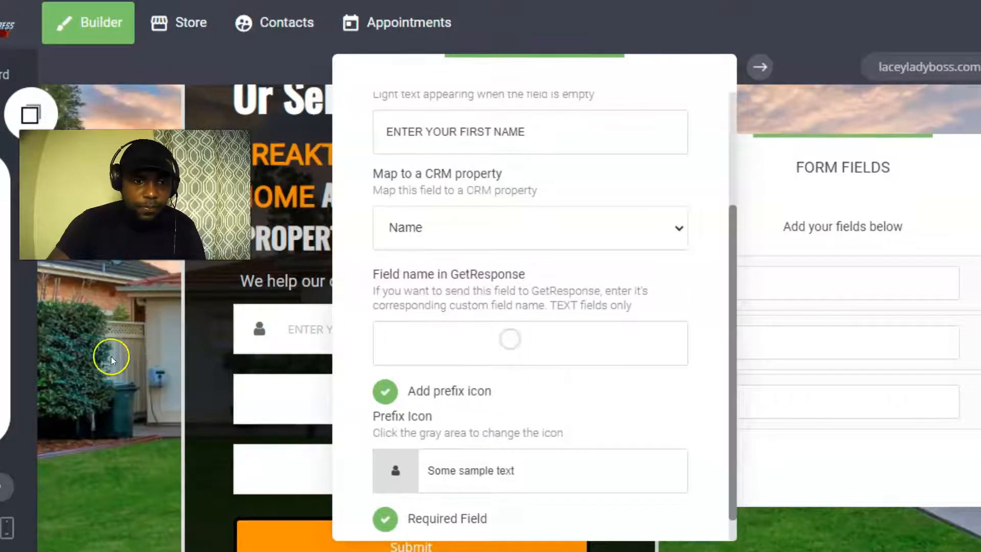
pyautogui.click(110, 356)
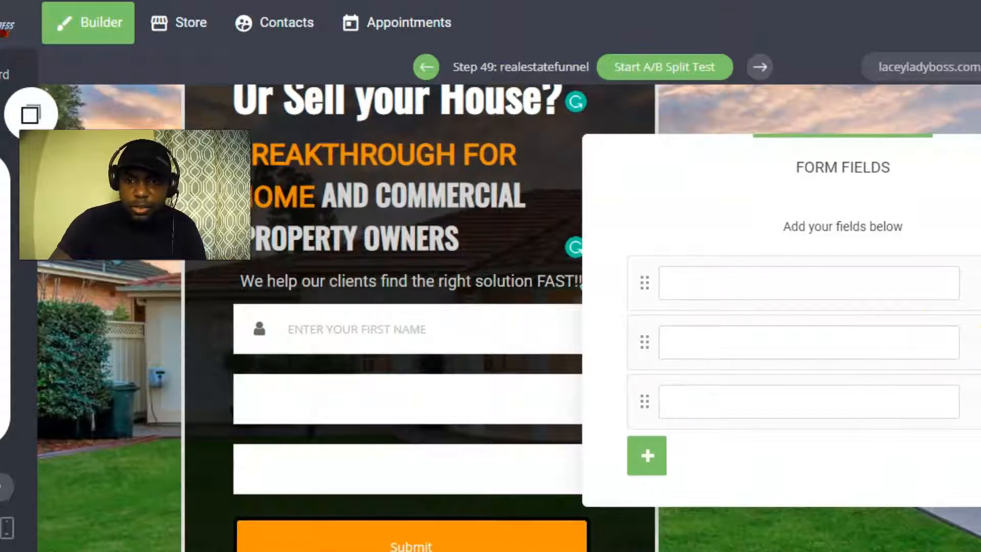
pyautogui.click(979, 342)
# Set the second field's placeholder to ENTER YOUR BEST EMAIL.
pyautogui.click(391, 293)
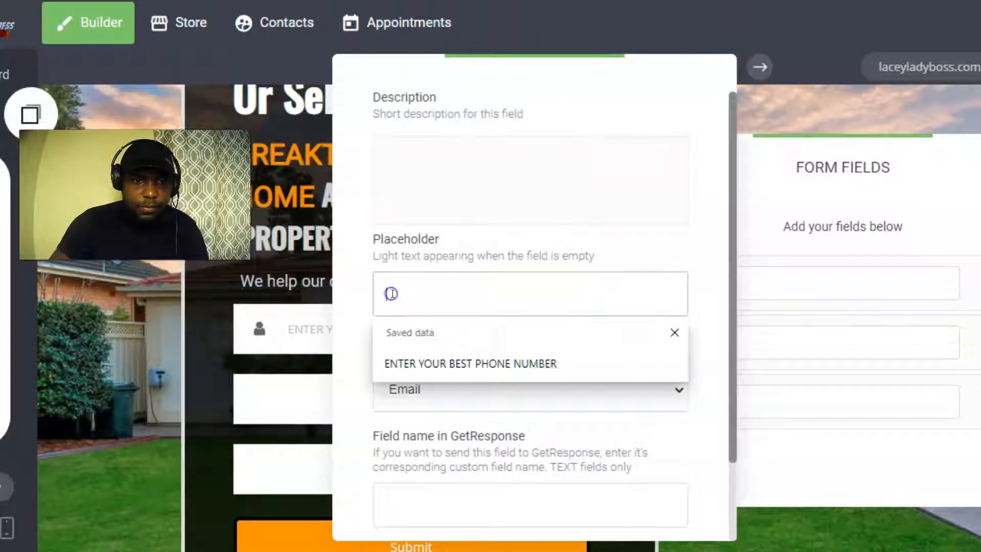
pyautogui.click(449, 363)
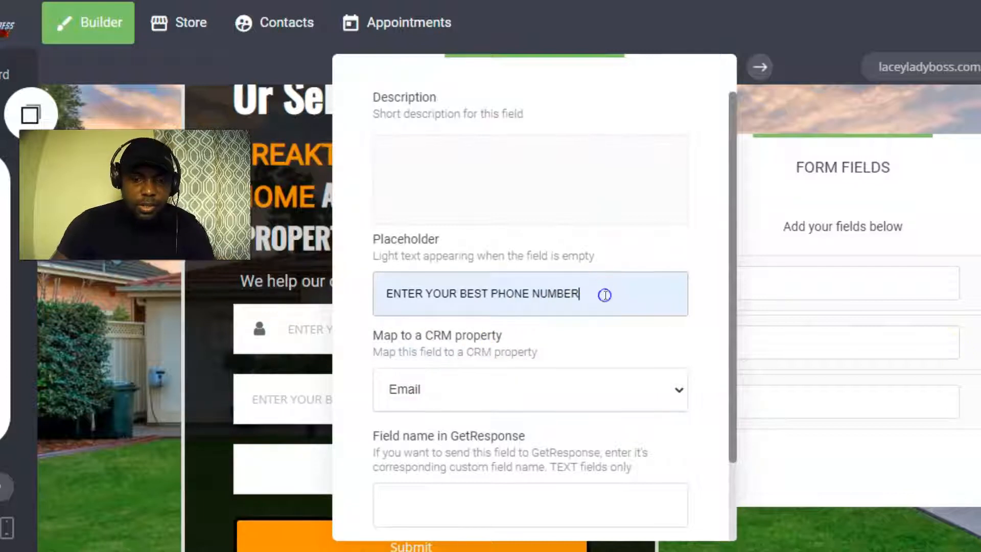
pyautogui.press('BackSpace')
pyautogui.press('BackSpace')
pyautogui.press('BackSpace')
pyautogui.press('BackSpace')
pyautogui.press('BackSpace')
pyautogui.press('BackSpace')
pyautogui.press('BackSpace')
pyautogui.press('BackSpace')
pyautogui.press('BackSpace')
pyautogui.press('BackSpace')
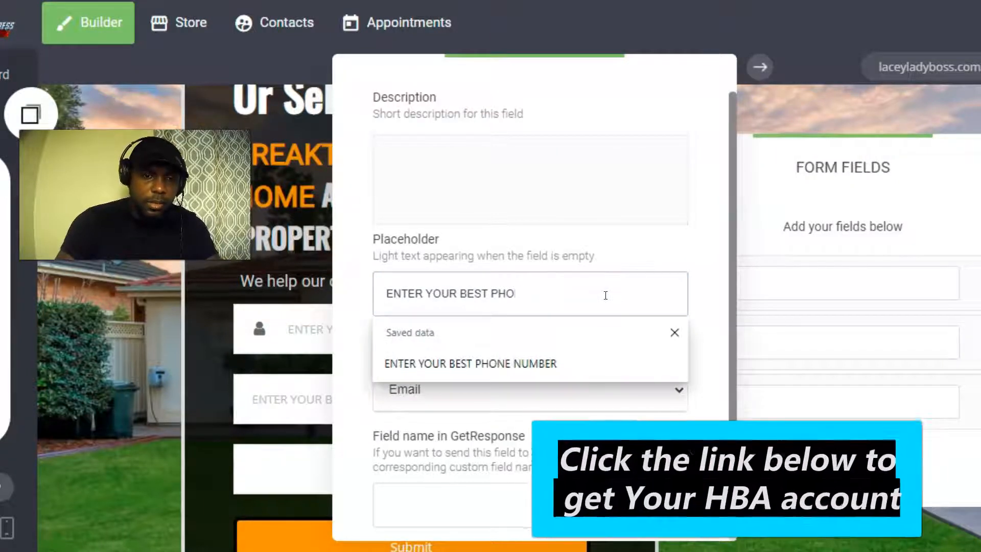
pyautogui.write('EMAIL')
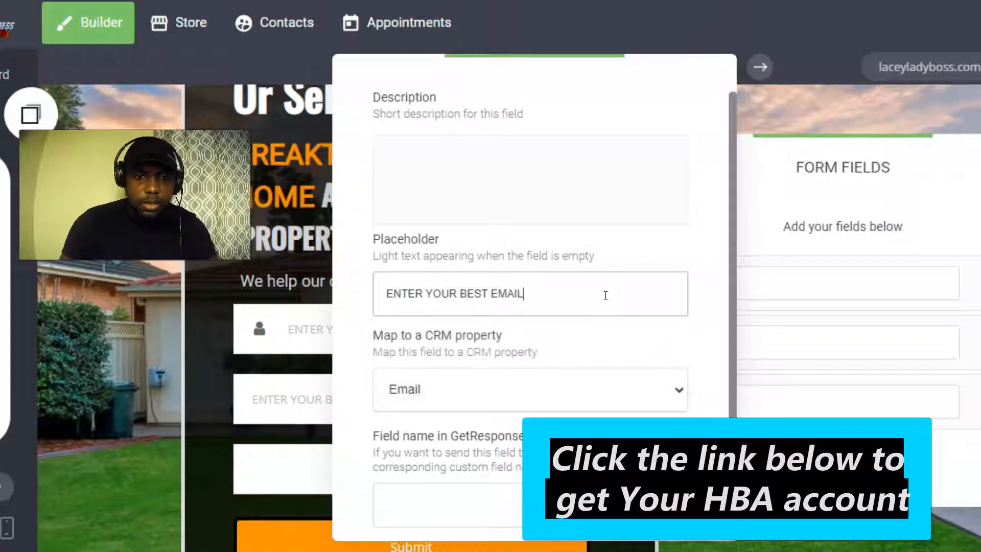
# Give the email field the envelope (fa-envelope-o) prefix icon.
pyautogui.scroll(-2, 602, 295)
pyautogui.click(392, 461)
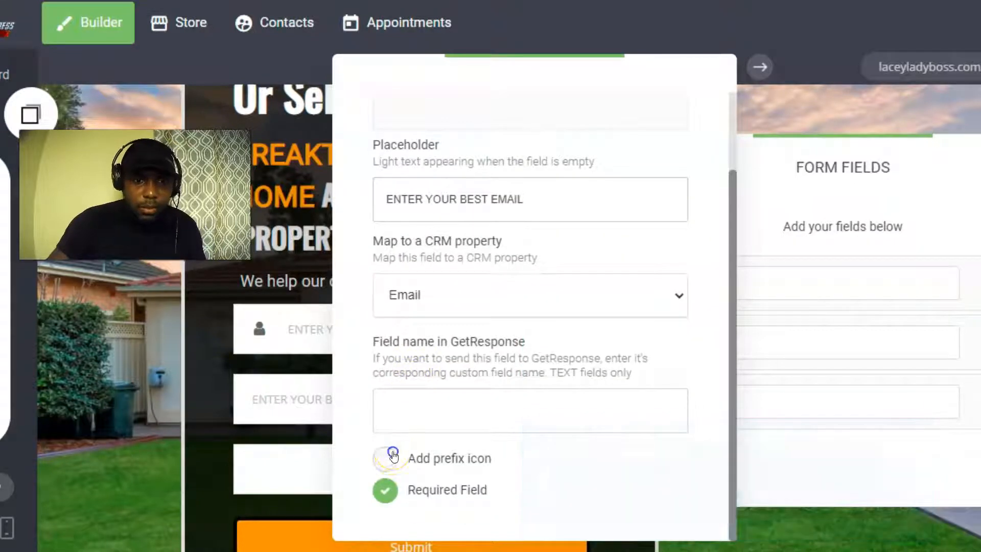
pyautogui.scroll(-3, 403, 445)
pyautogui.click(401, 469)
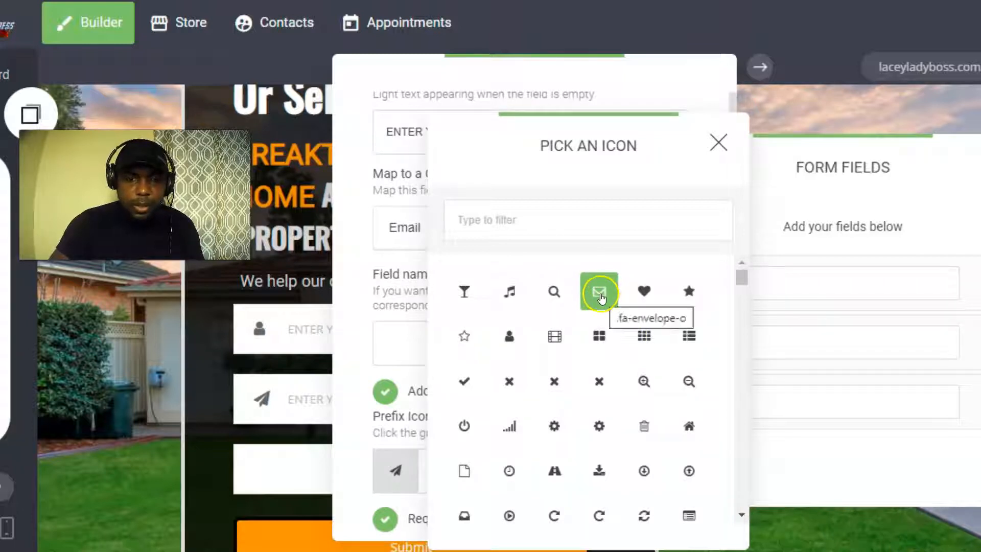
pyautogui.click(600, 296)
pyautogui.click(179, 390)
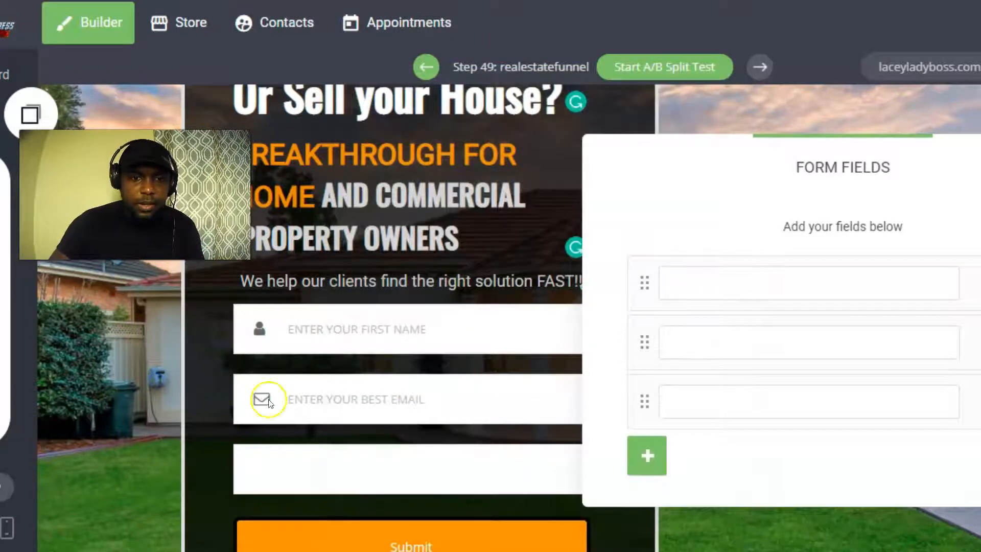
pyautogui.click(807, 537)
# Set the third field's placeholder to ENTER YOUR BEST PHONE NUMBER.
pyautogui.scroll(-3, 624, 309)
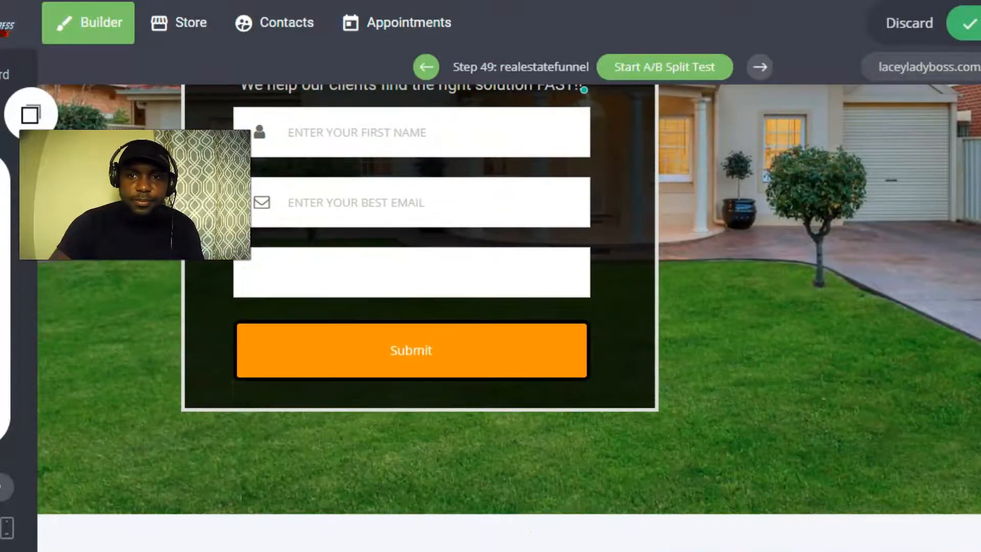
pyautogui.click(970, 23)
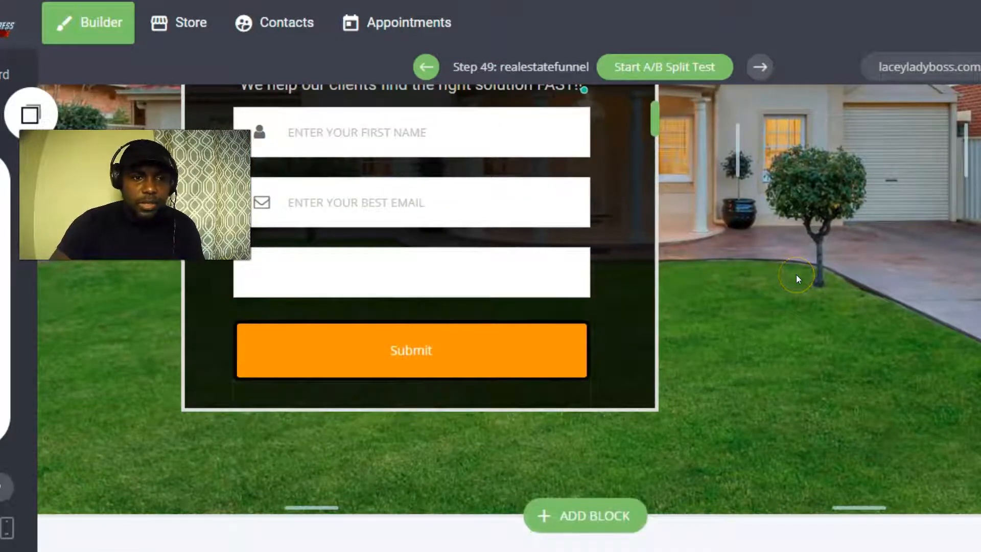
pyautogui.scroll(3, 313, 219)
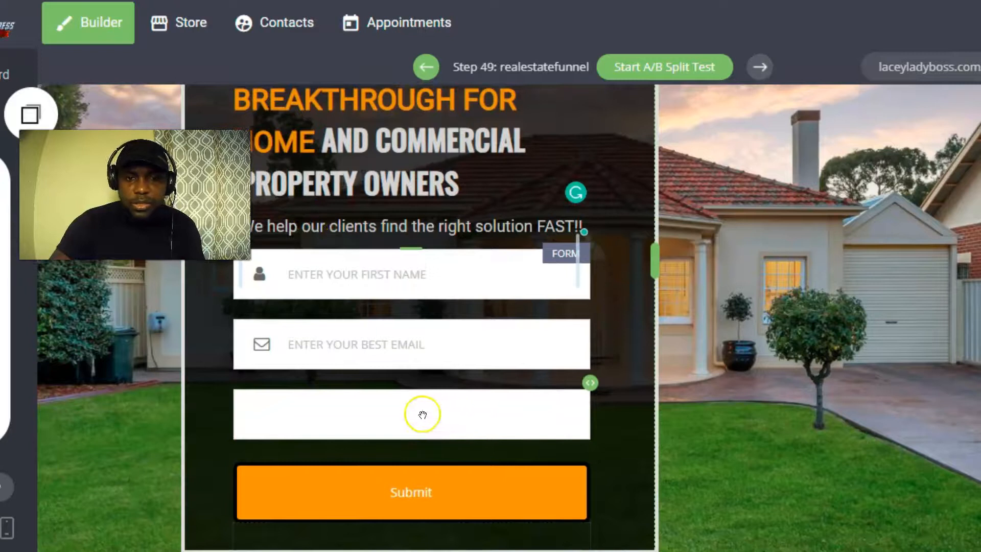
pyautogui.click(385, 413)
pyautogui.click(279, 217)
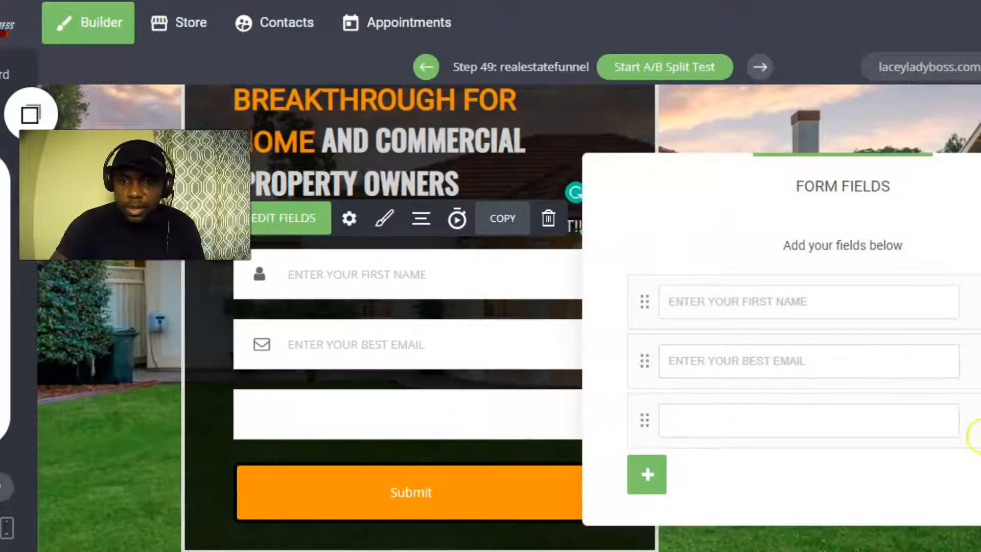
pyautogui.click(977, 421)
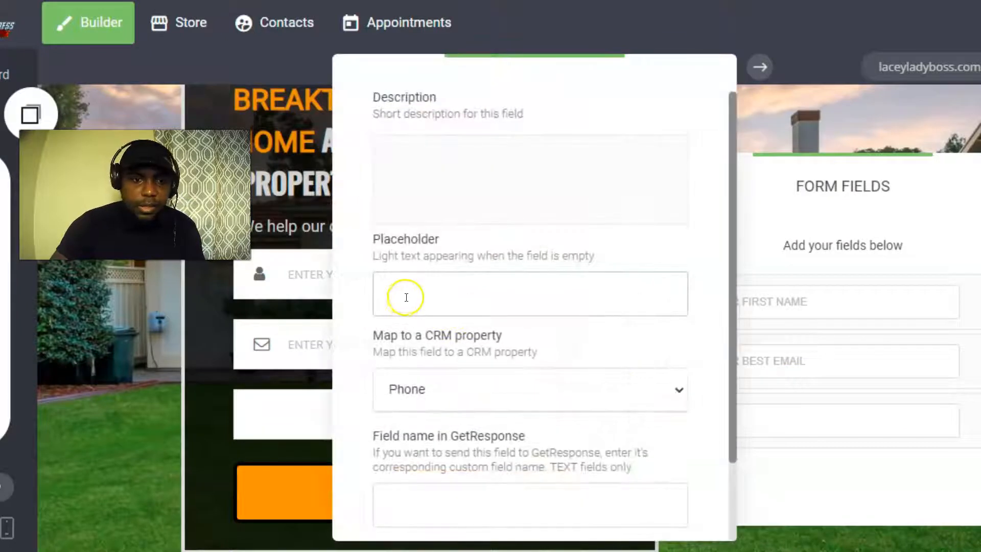
pyautogui.click(405, 295)
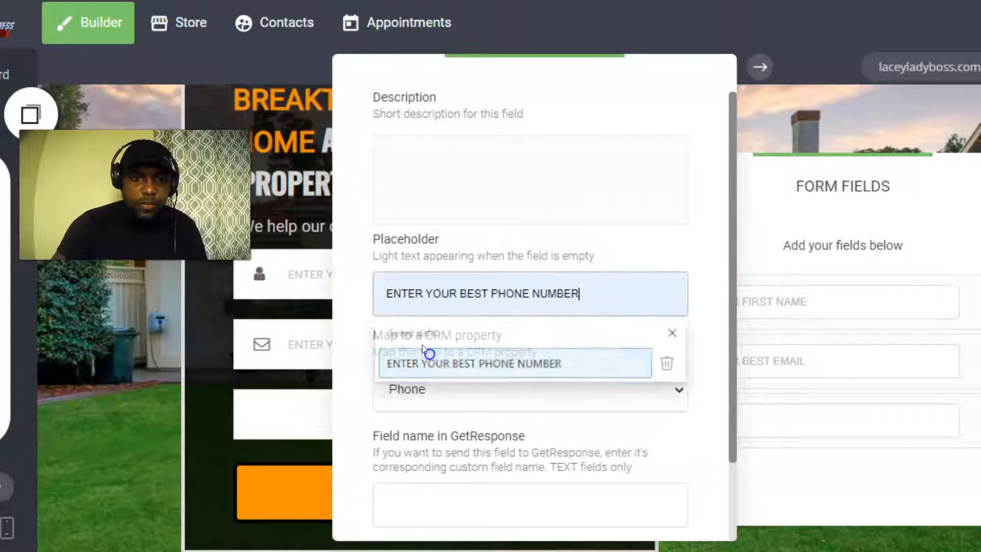
pyautogui.click(423, 353)
pyautogui.click(196, 381)
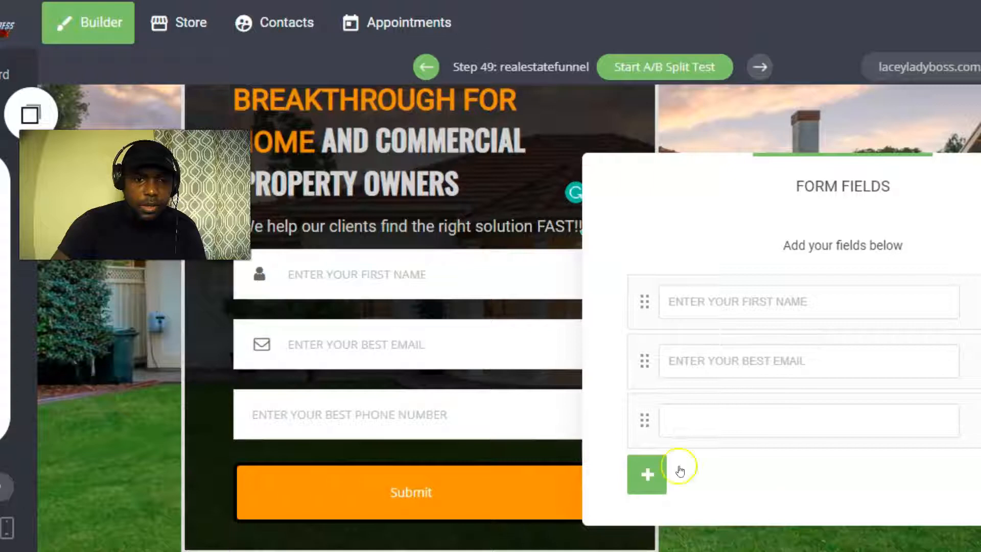
pyautogui.click(885, 535)
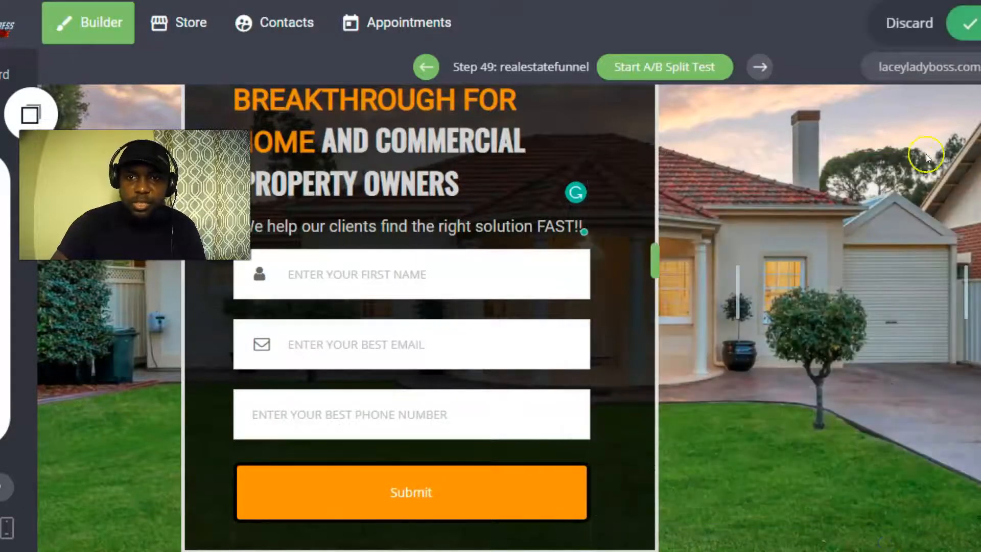
pyautogui.scroll(2, 517, 260)
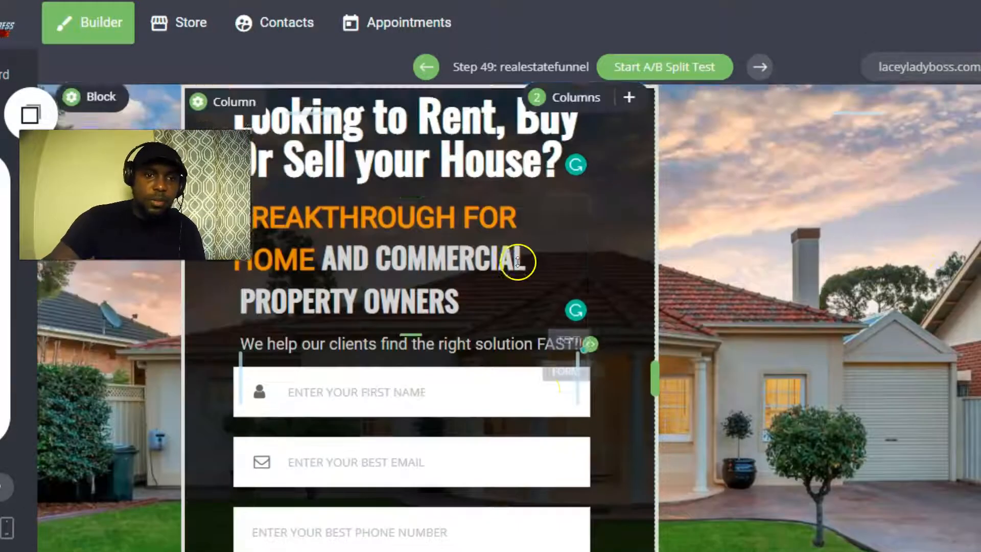
pyautogui.scroll(-1, 424, 245)
pyautogui.scroll(-2, 428, 284)
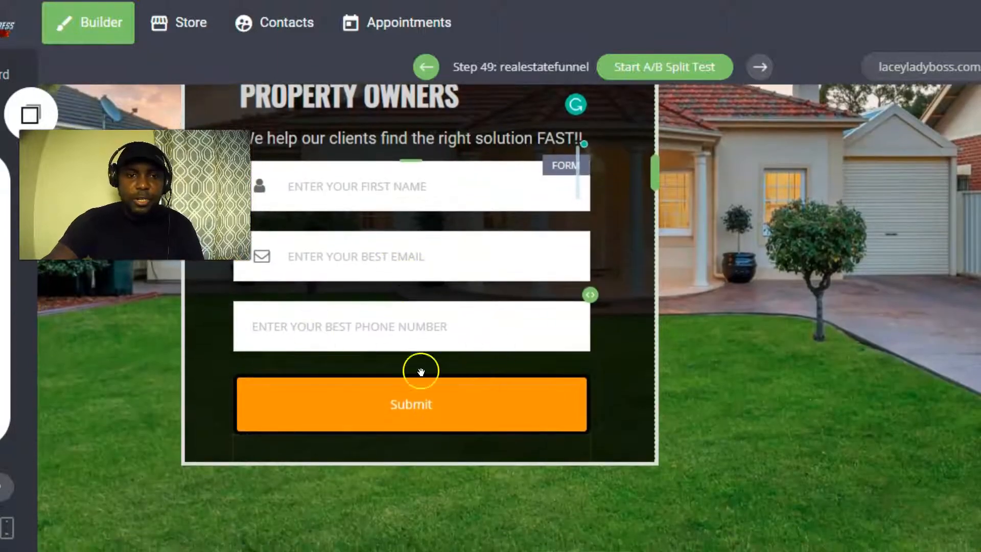
pyautogui.scroll(3, 420, 368)
pyautogui.scroll(-3, 373, 298)
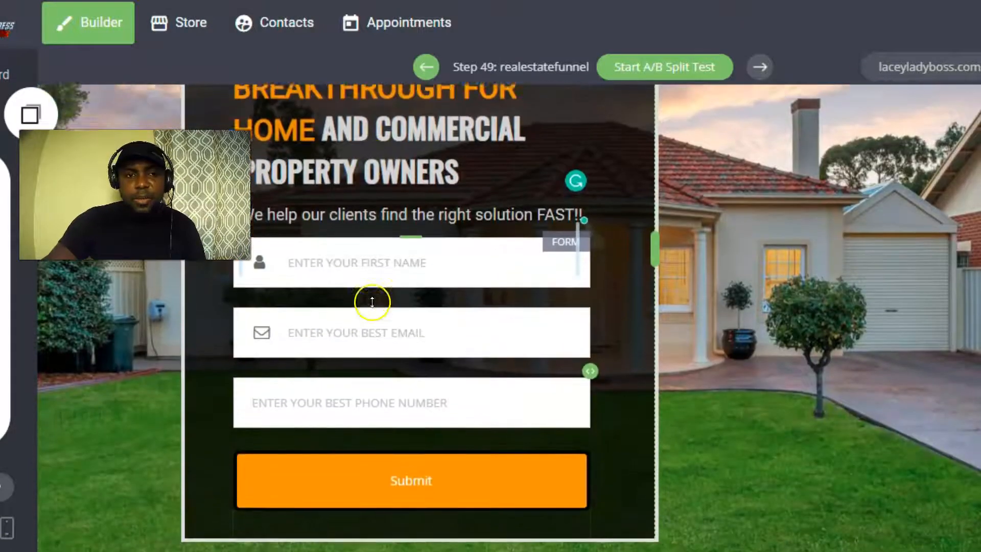
pyautogui.scroll(3, 389, 309)
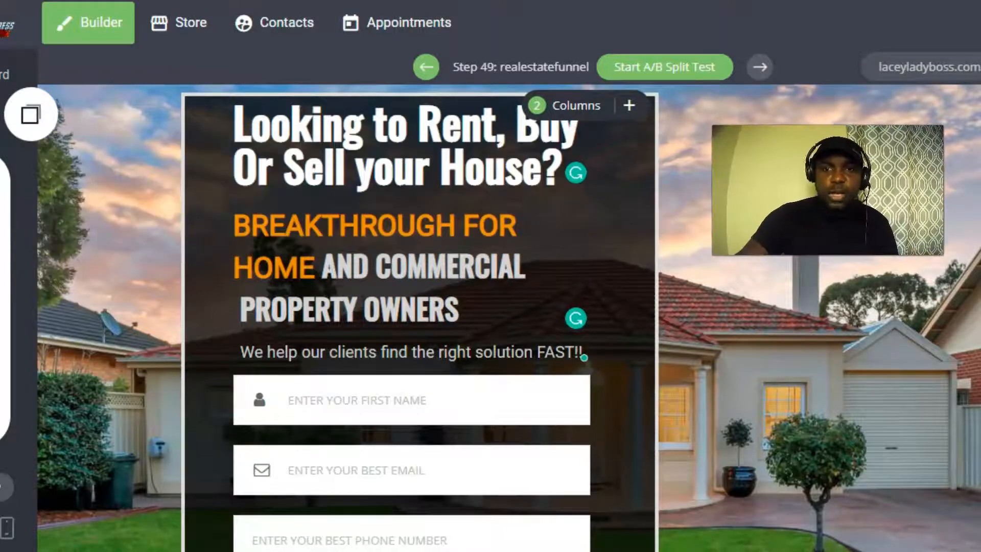
pyautogui.scroll(-3, 369, 287)
pyautogui.scroll(3, 377, 285)
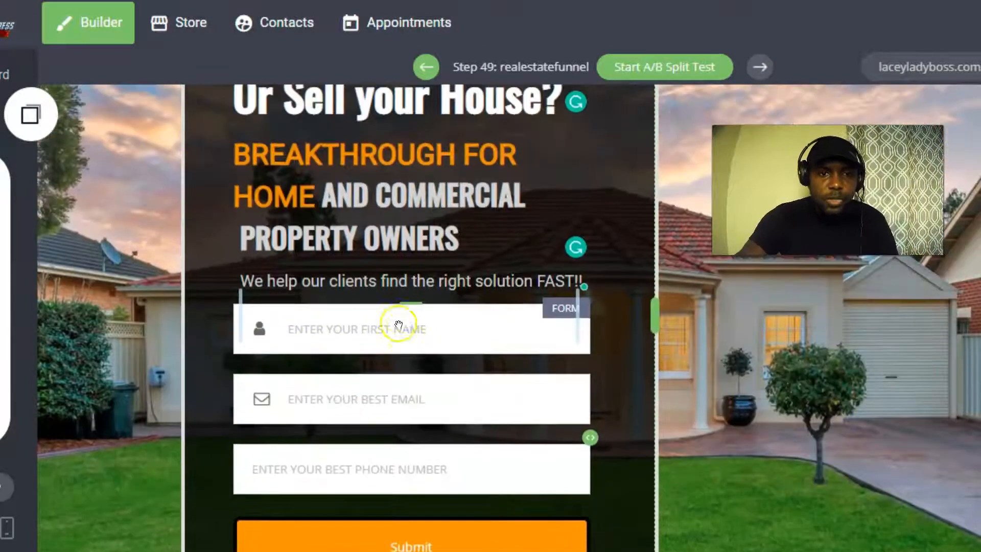
pyautogui.scroll(-4, 396, 313)
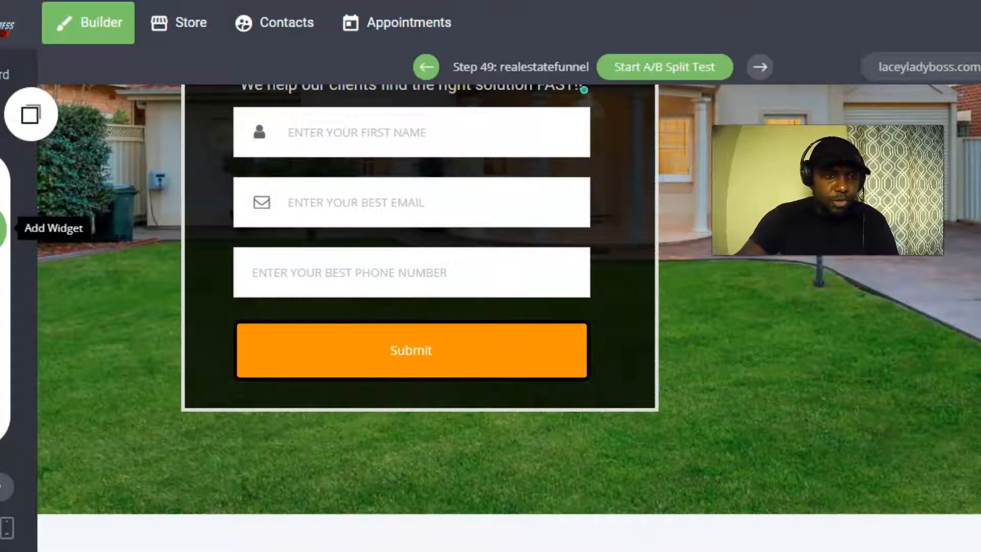
# Add a text block below Submit reading 'we will never spam you, your information is a 100% secure'.
pyautogui.click(3, 233)
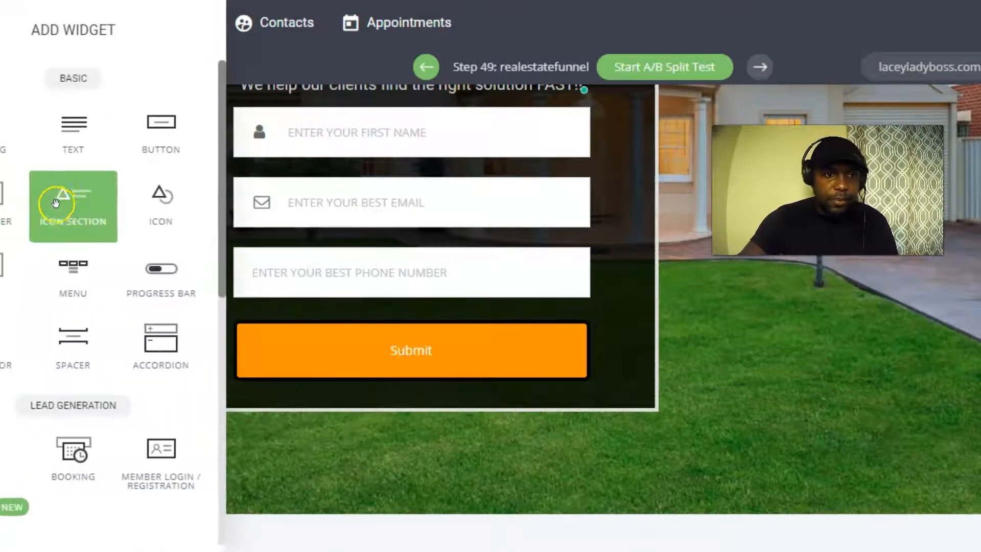
pyautogui.moveTo(72, 136); pyautogui.dragTo(401, 394)
pyautogui.click(447, 449)
pyautogui.moveTo(460, 435); pyautogui.dragTo(240, 398)
pyautogui.press('BackSpace')
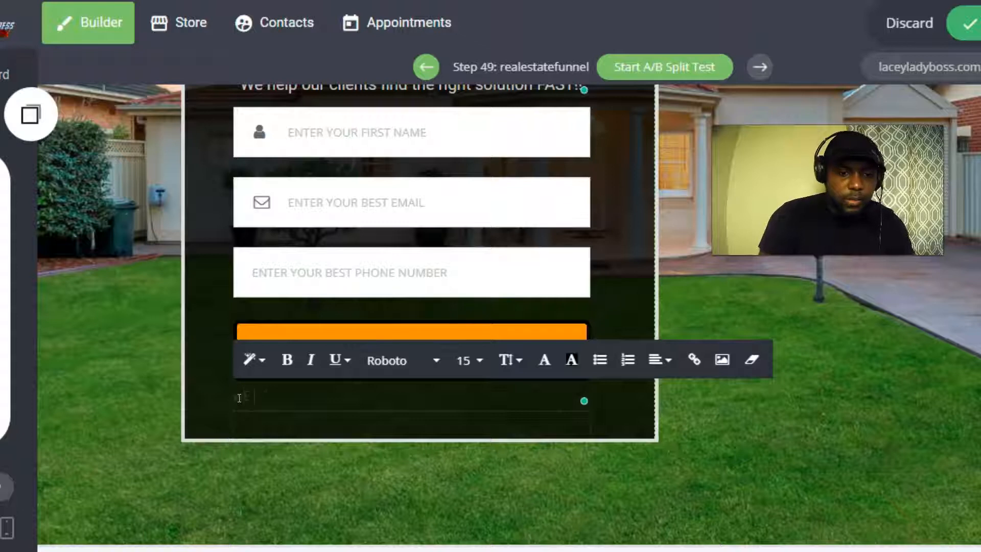
pyautogui.press('capslock')
pyautogui.press('BackSpace')
pyautogui.press('BackSpace')
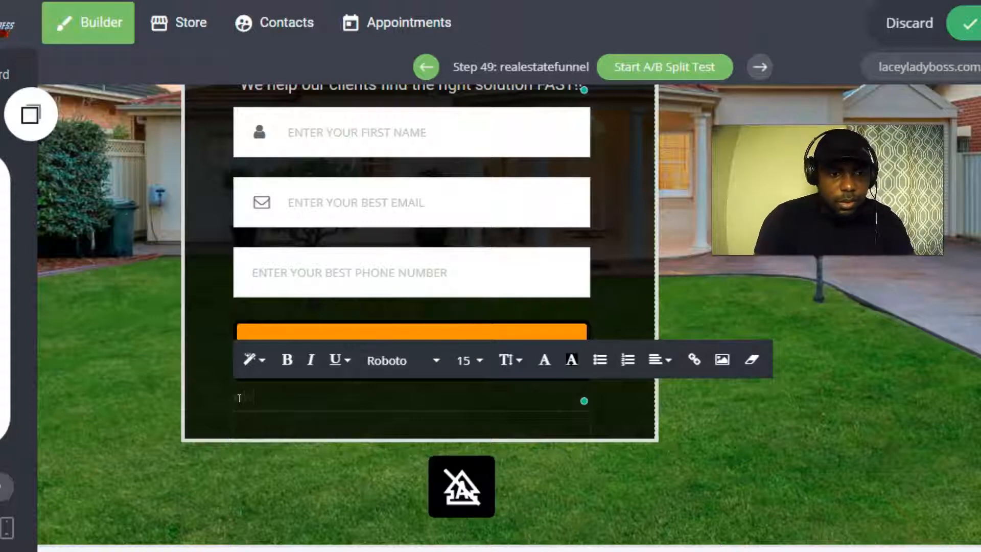
pyautogui.write('e')
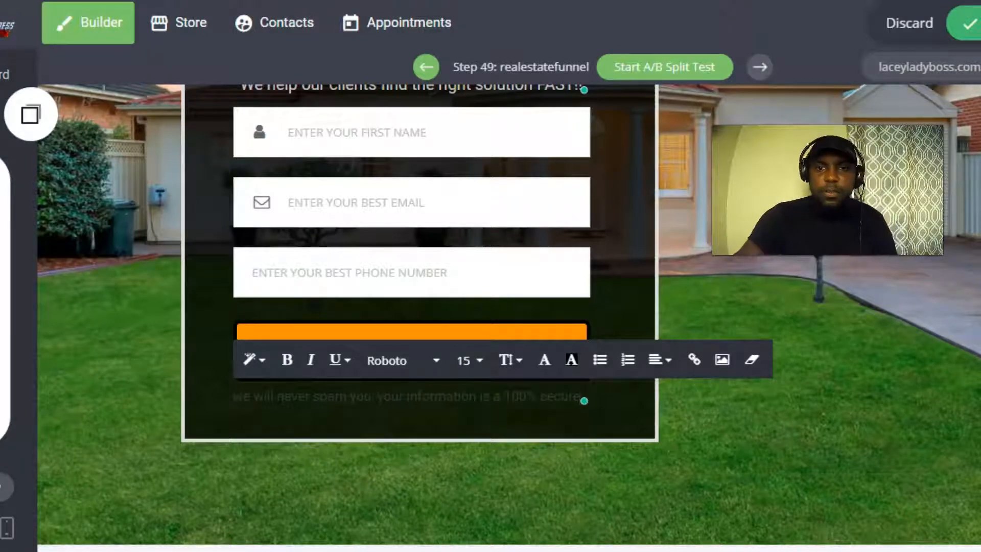
# Save the page, then start a web search in a new browser tab.
pyautogui.click(969, 24)
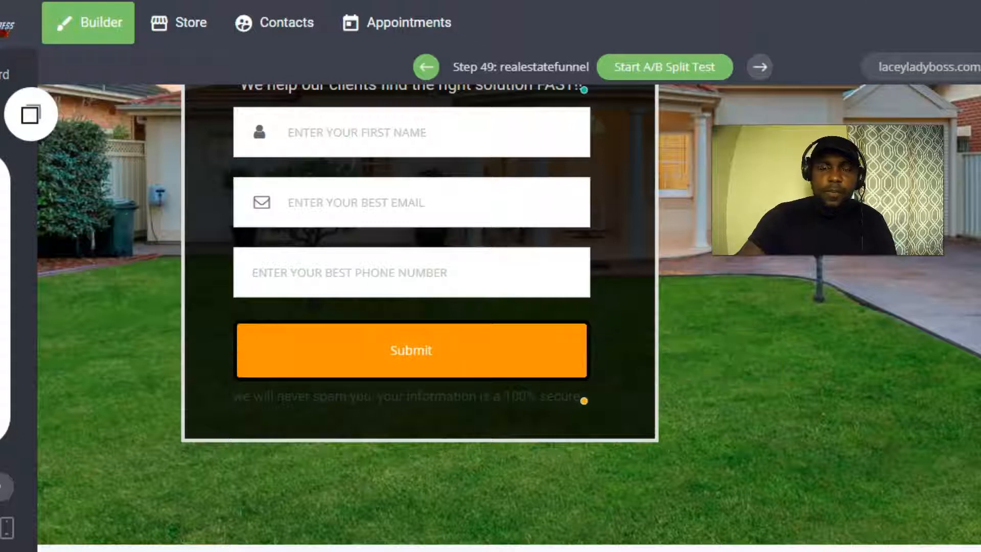
pyautogui.hotkey('ctrl', 't')
pyautogui.write('co')
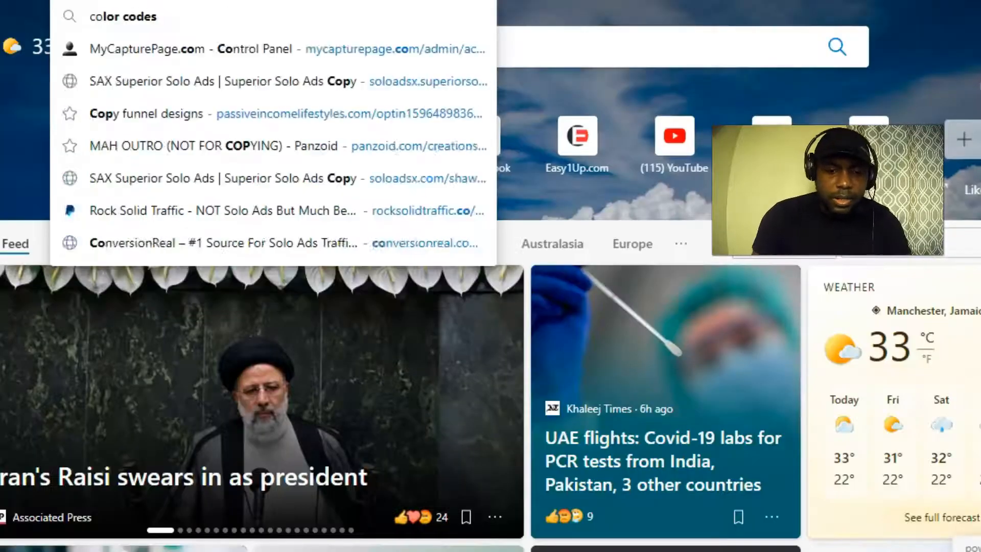
pyautogui.write('py')
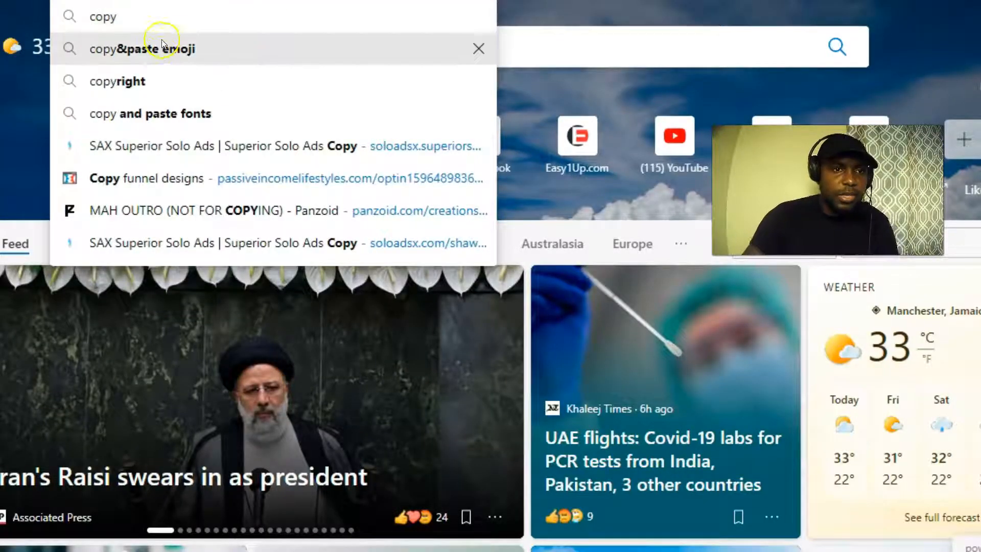
# Find 'lock' on getemoji.com and copy the Locked padlock emoji.
pyautogui.click(160, 50)
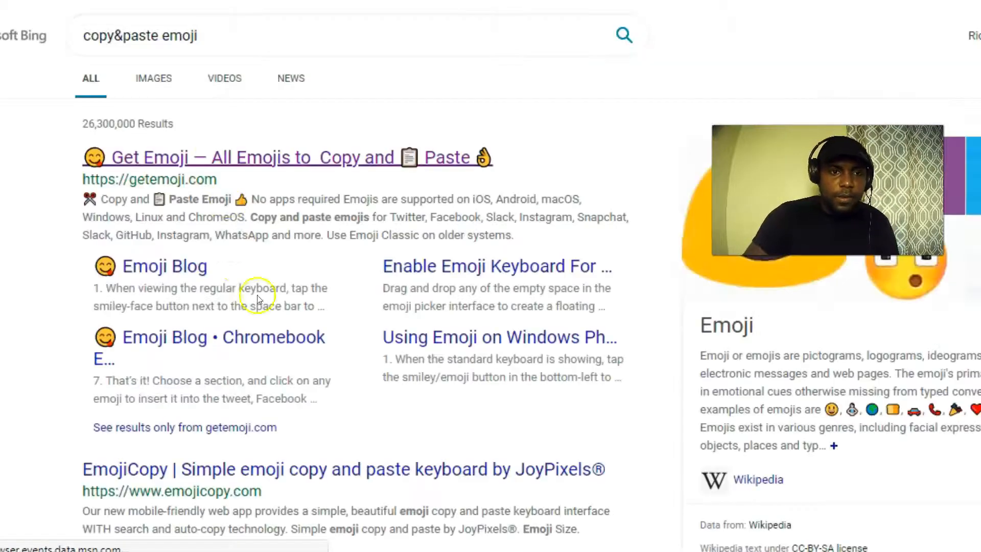
pyautogui.click(157, 175)
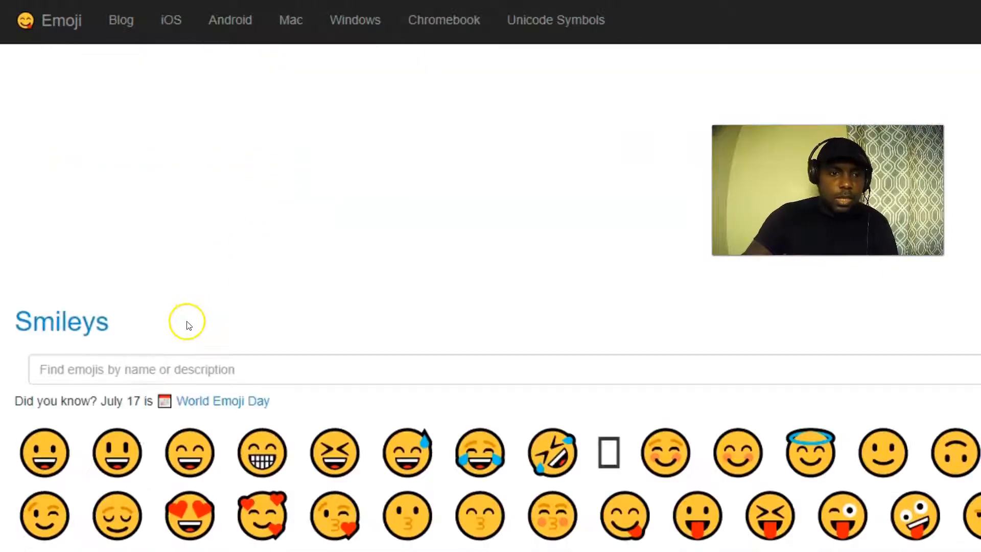
pyautogui.click(142, 361)
pyautogui.write('lock')
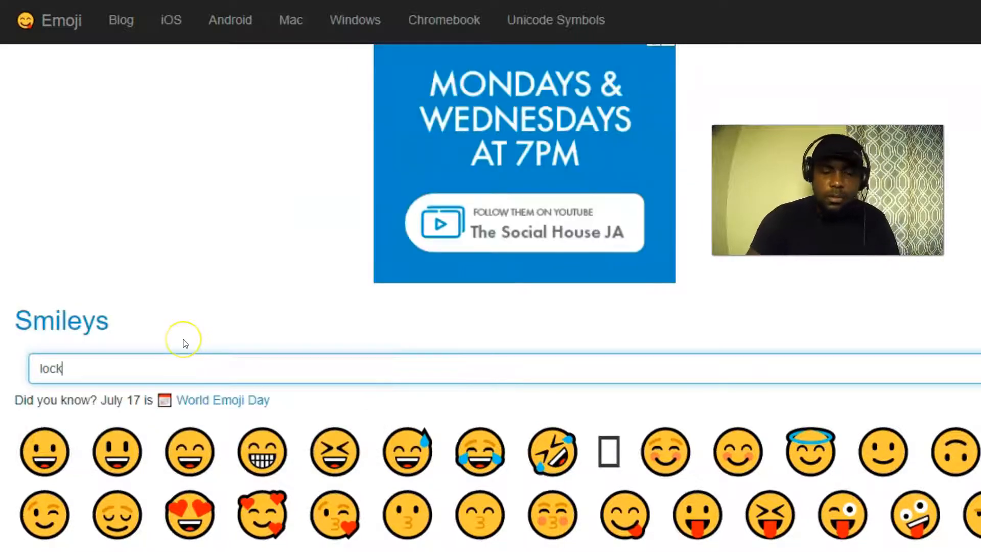
pyautogui.press('Return')
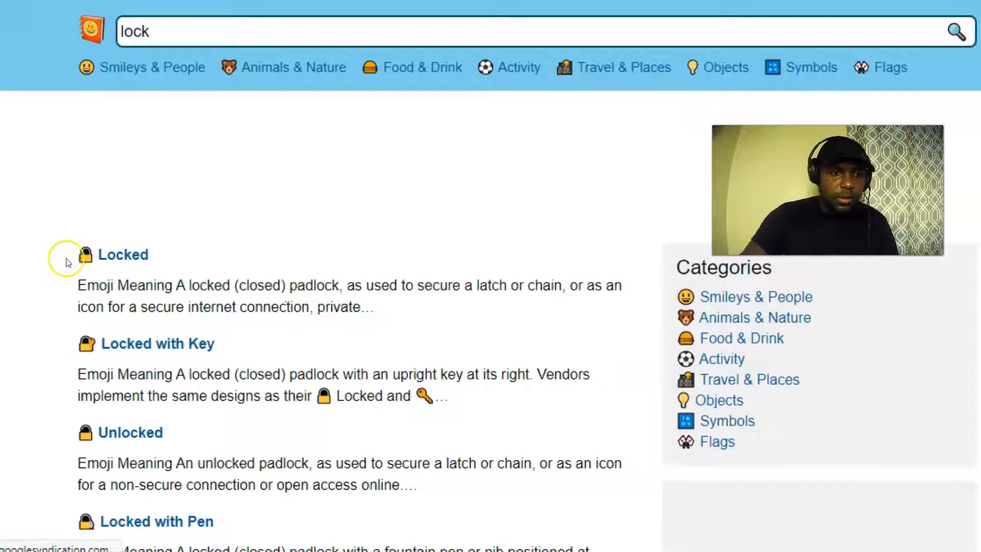
pyautogui.moveTo(76, 256); pyautogui.dragTo(90, 256)
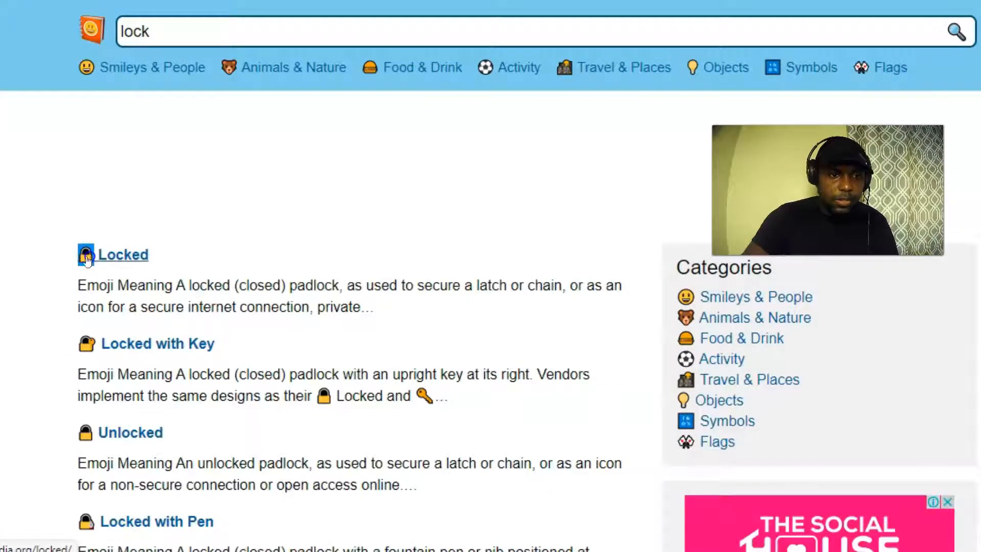
pyautogui.rightClick(92, 258)
pyautogui.click(136, 166)
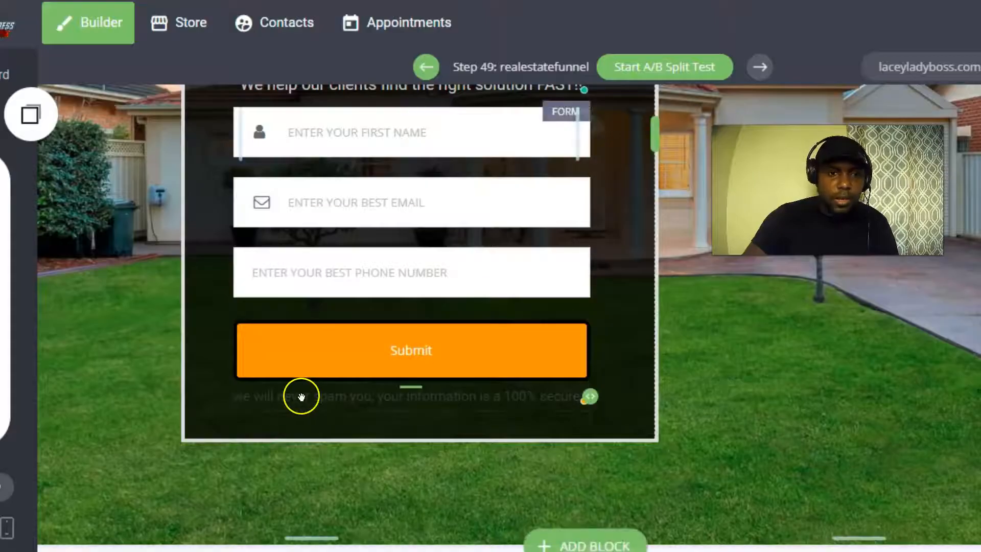
# Paste the padlock emoji at the start of the no-spam disclaimer.
pyautogui.click(235, 400)
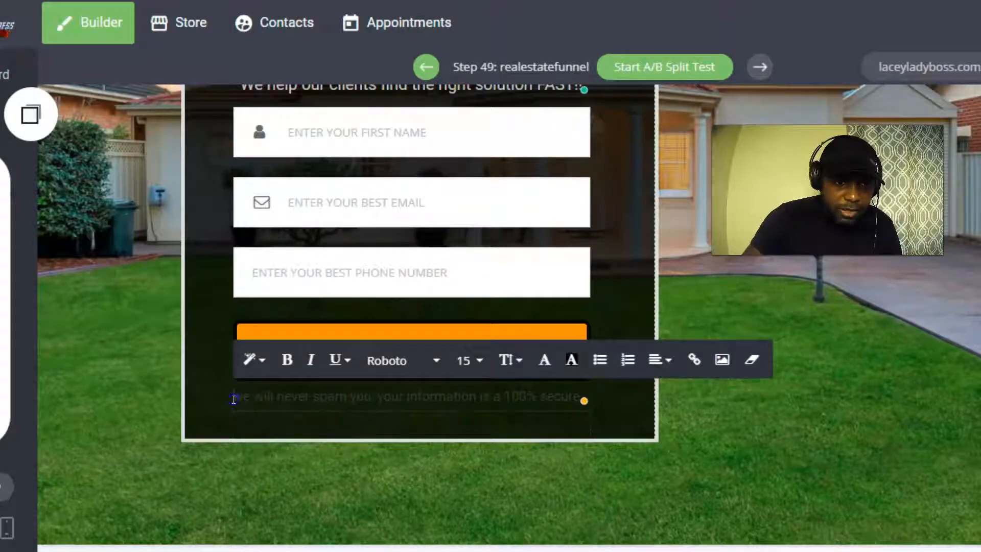
pyautogui.rightClick(233, 402)
pyautogui.click(300, 105)
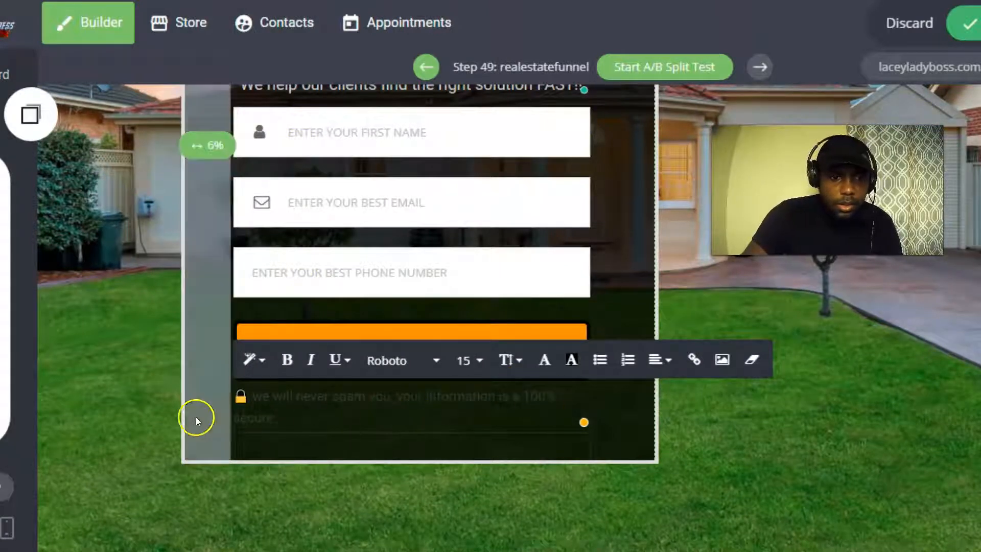
# Widen the form section to the right and save the layout.
pyautogui.click(655, 147)
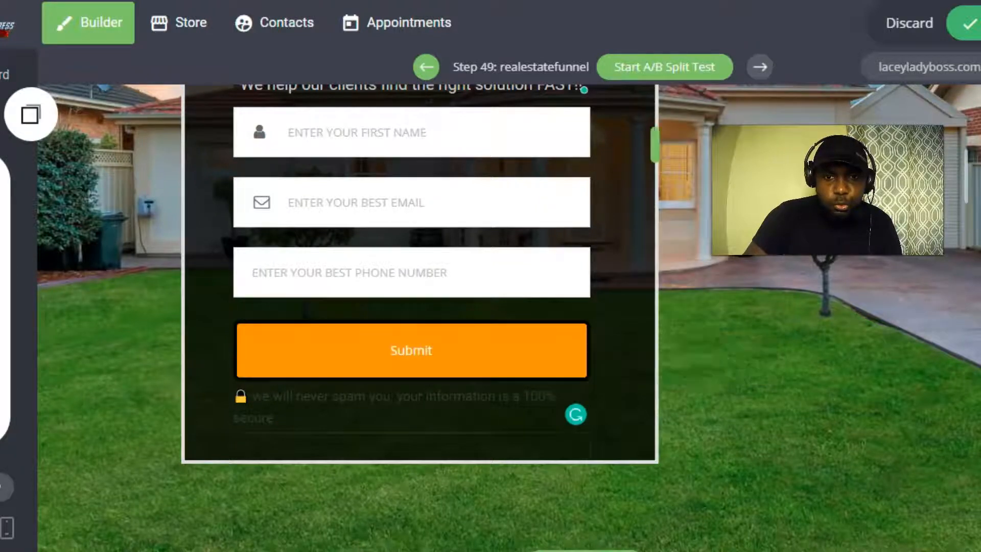
pyautogui.moveTo(654, 148); pyautogui.dragTo(674, 152)
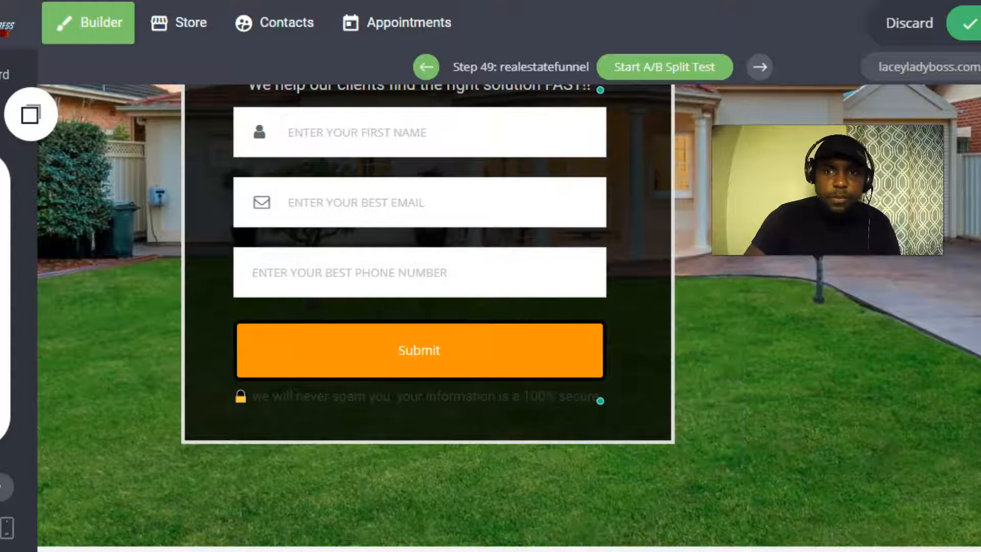
pyautogui.click(978, 25)
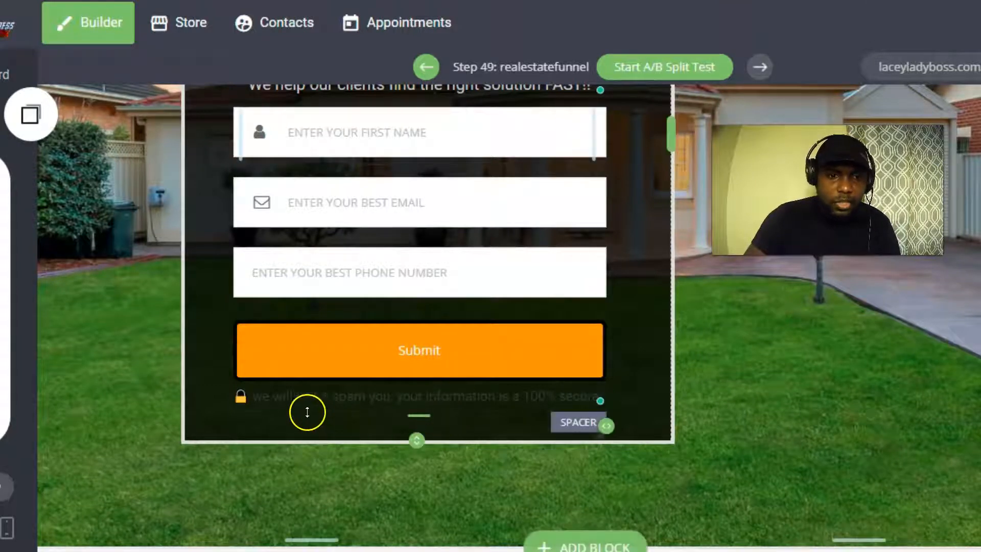
# Make the disclaimer text light grey and save the page.
pyautogui.click(300, 398)
pyautogui.click(299, 398)
pyautogui.moveTo(252, 397); pyautogui.dragTo(590, 399)
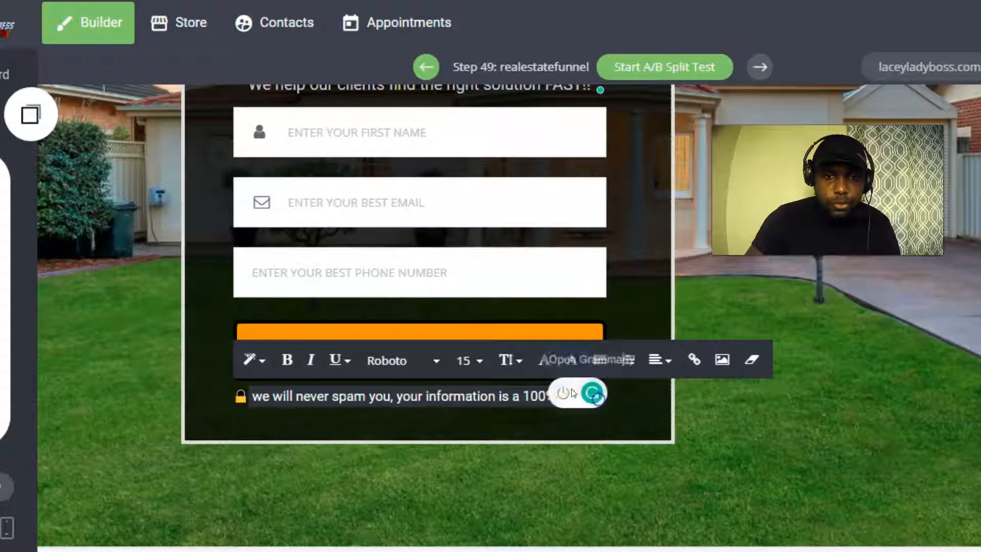
pyautogui.click(545, 359)
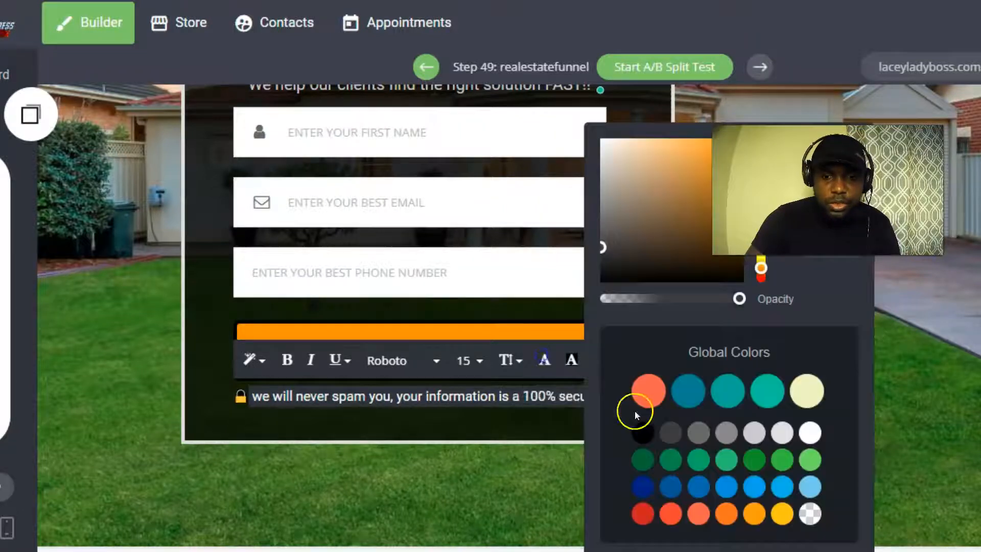
pyautogui.click(754, 433)
pyautogui.click(141, 345)
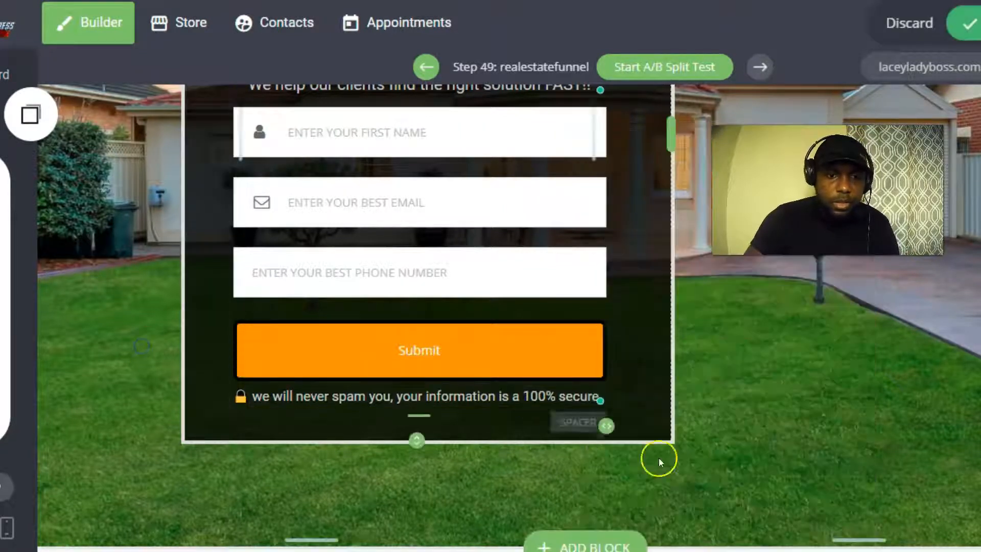
pyautogui.scroll(5, 580, 313)
pyautogui.scroll(-5, 498, 301)
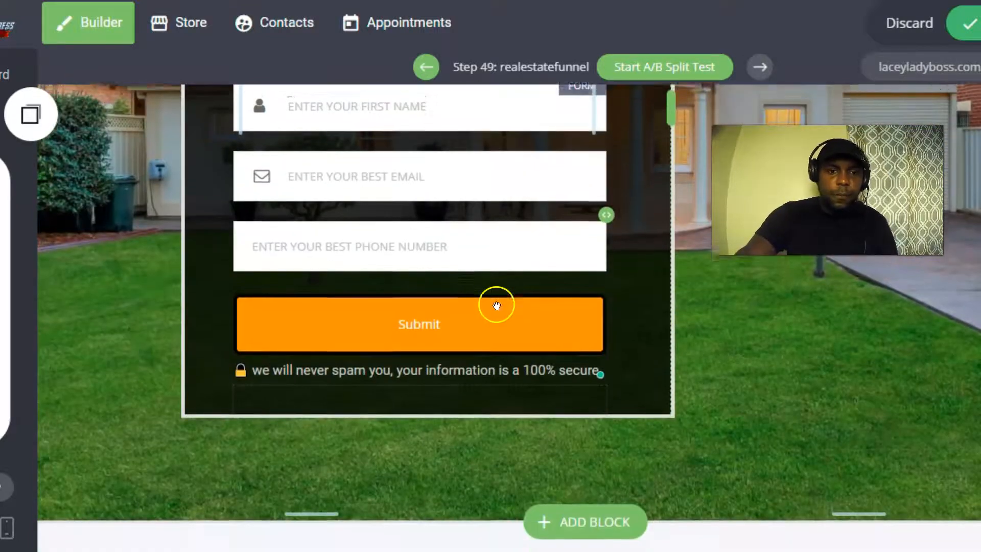
pyautogui.scroll(2, 373, 287)
pyautogui.scroll(-1, 353, 408)
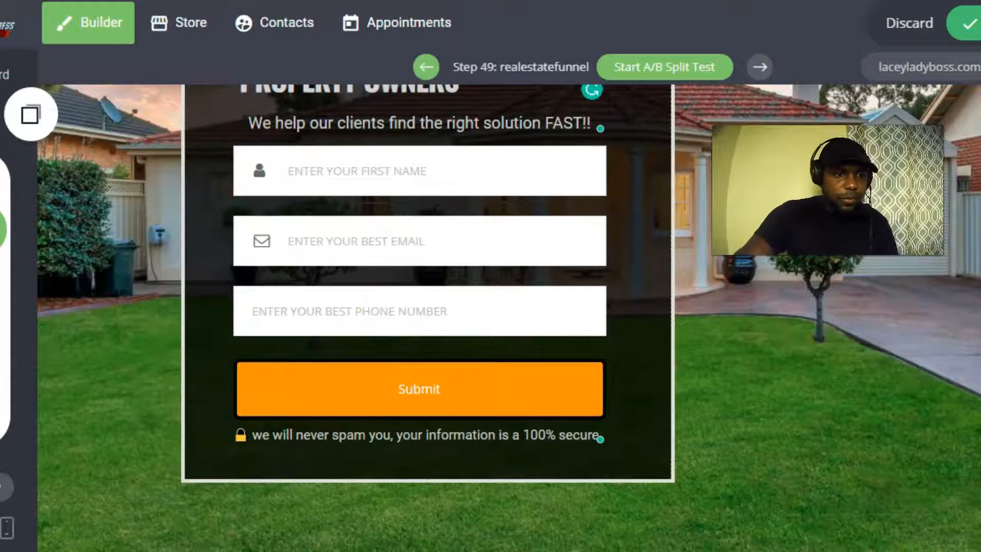
pyautogui.click(963, 24)
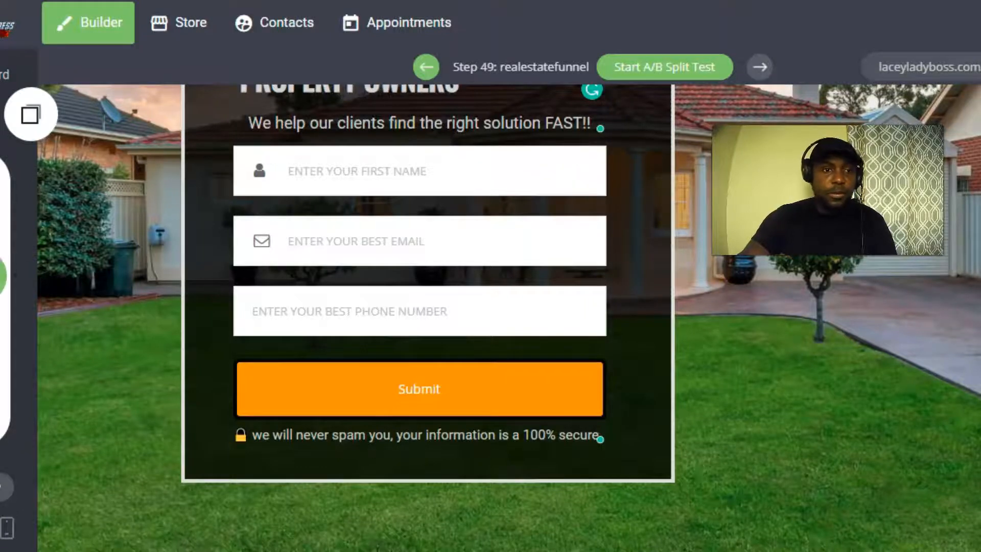
# Add a text block below the form reading 'Privacy policy | Terms Of Use | Disclaimer | Contact Us'.
pyautogui.click(2, 226)
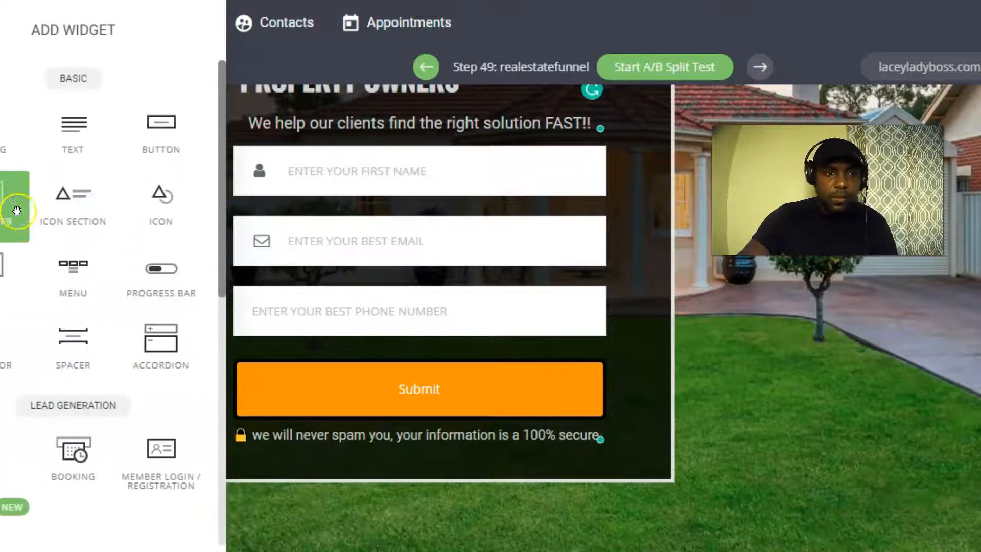
pyautogui.moveTo(79, 126); pyautogui.dragTo(485, 449)
pyautogui.click(423, 513)
pyautogui.moveTo(423, 513); pyautogui.dragTo(216, 459)
pyautogui.press('BackSpace')
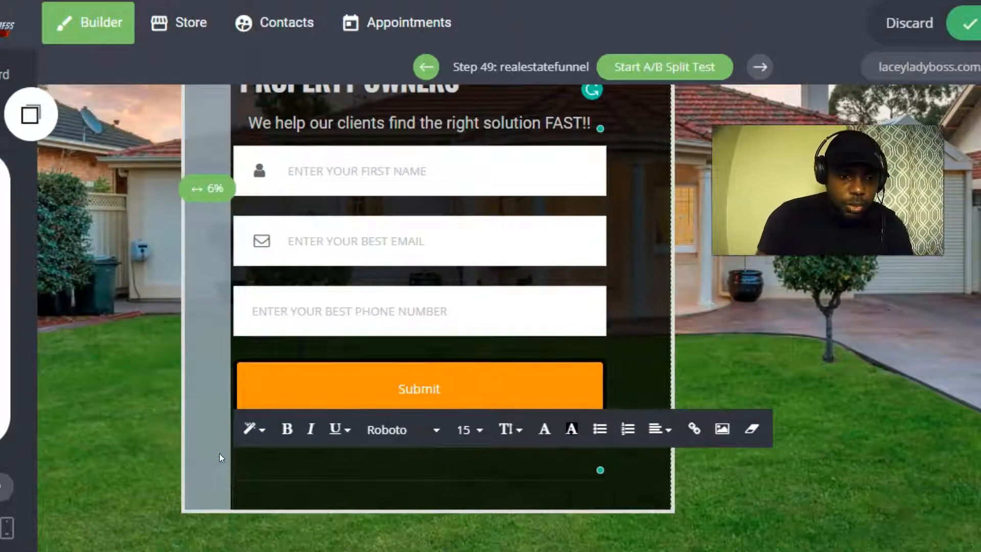
pyautogui.write('F')
pyautogui.write('riv')
pyautogui.write('acy')
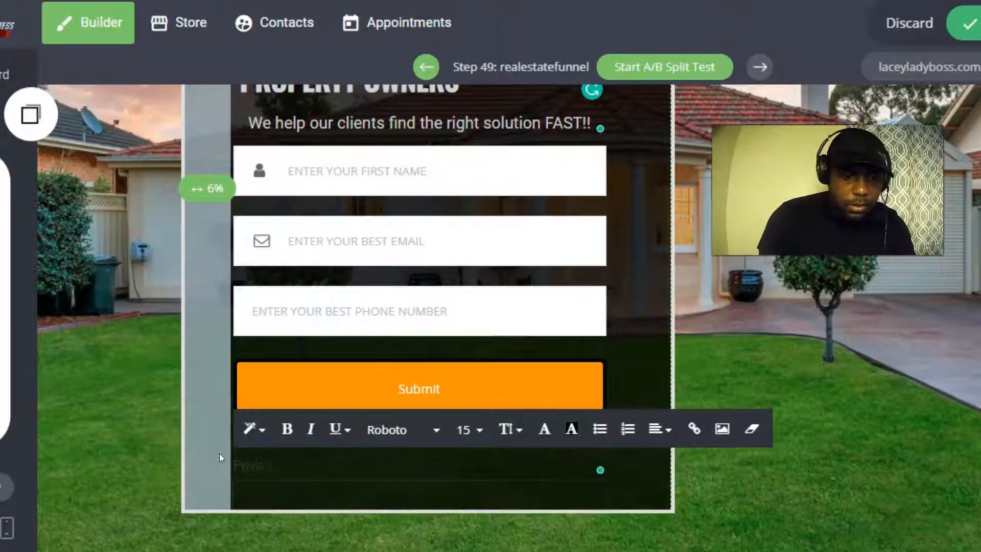
pyautogui.write(' policy')
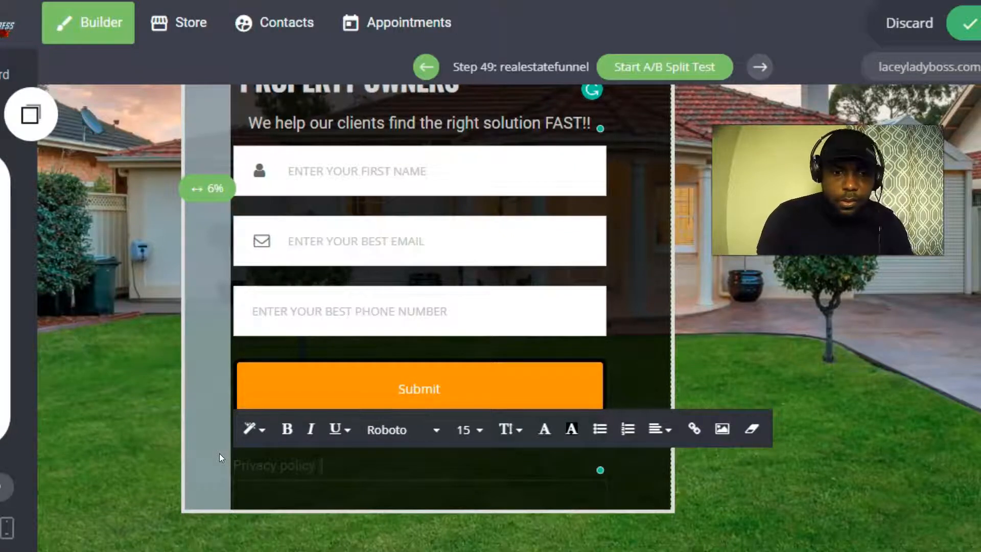
pyautogui.write(' | Terms O')
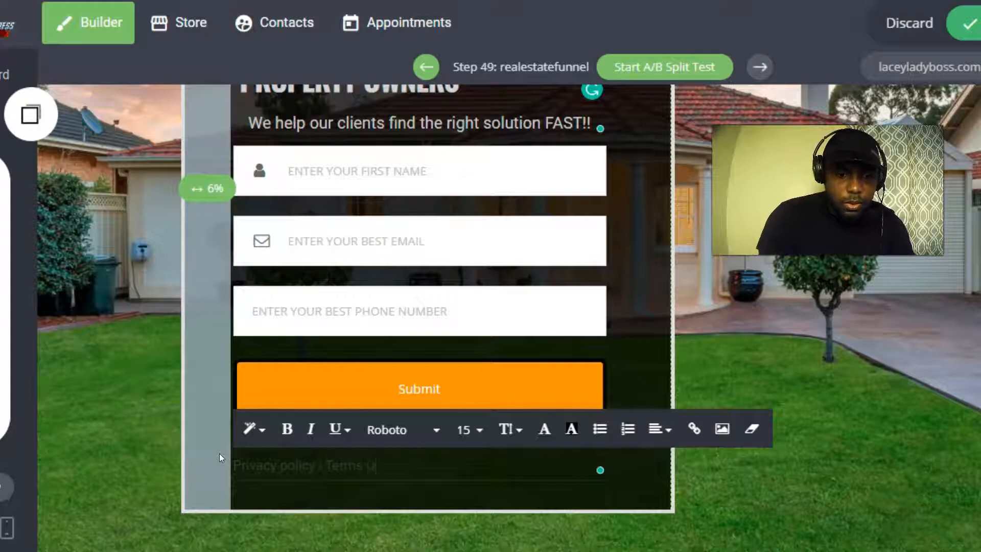
pyautogui.write('f Use ')
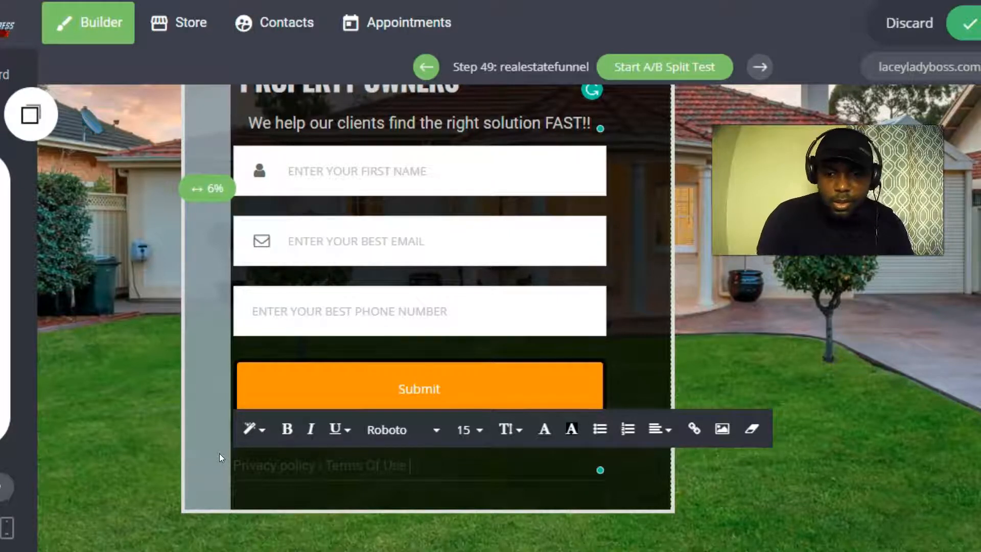
pyautogui.write('| Disclaimer')
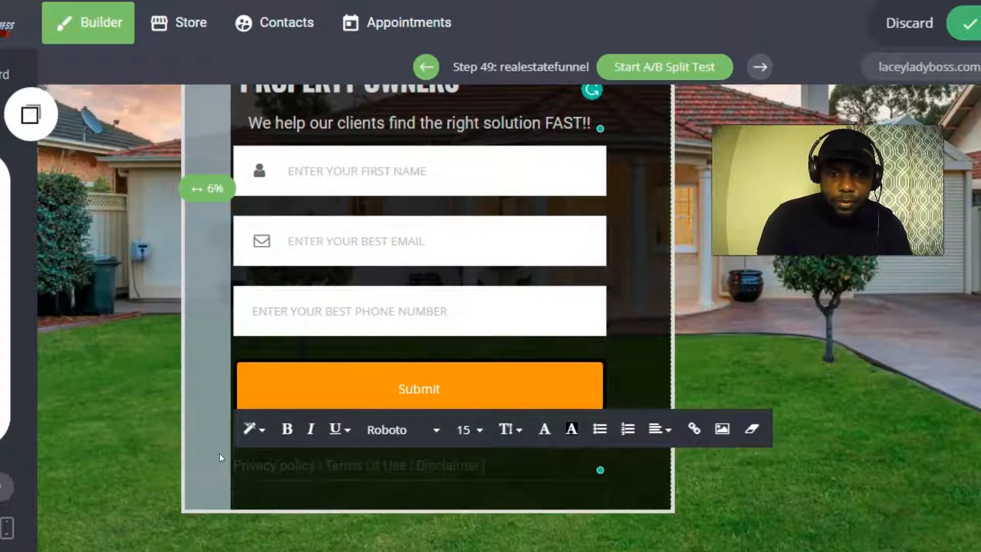
pyautogui.write(' | Con')
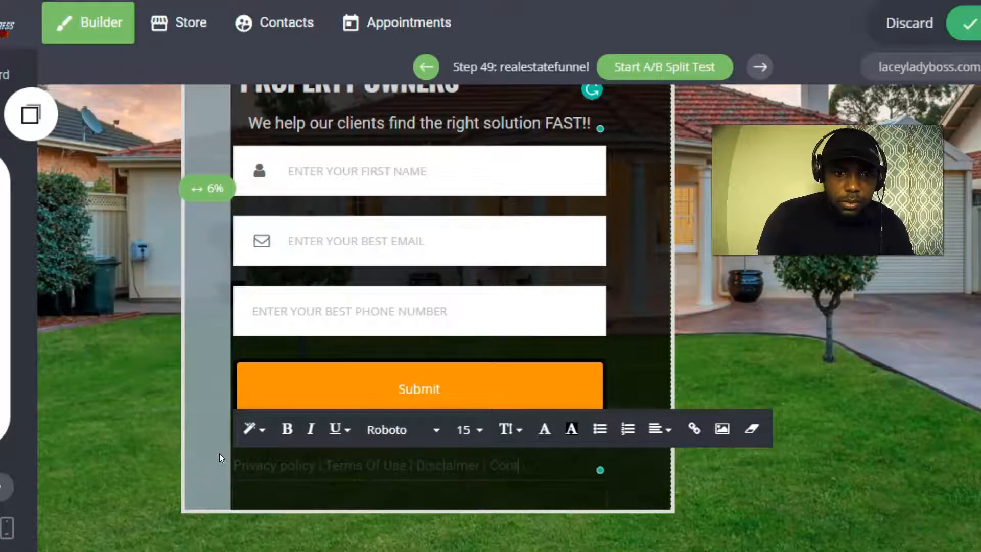
pyautogui.write('tact Us')
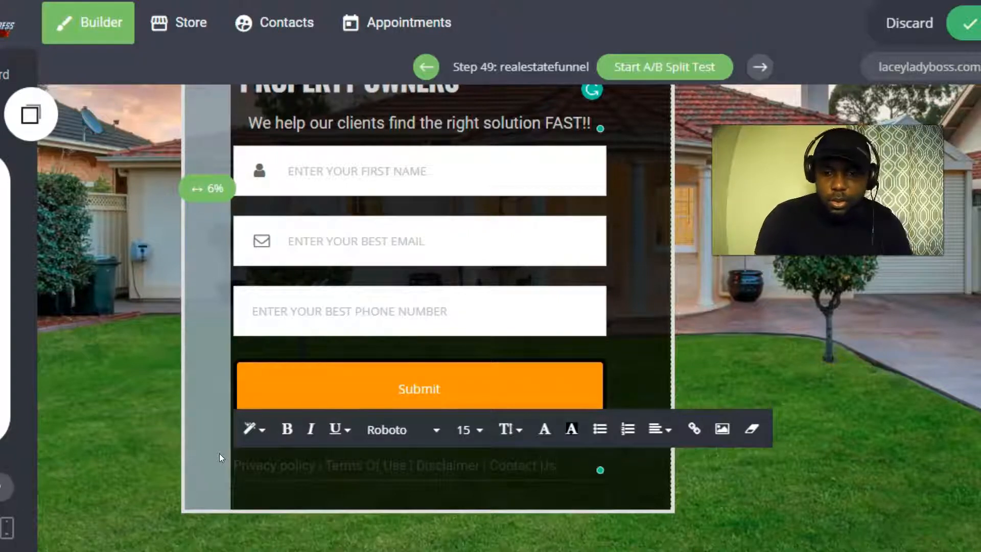
pyautogui.write(' | Facebook')
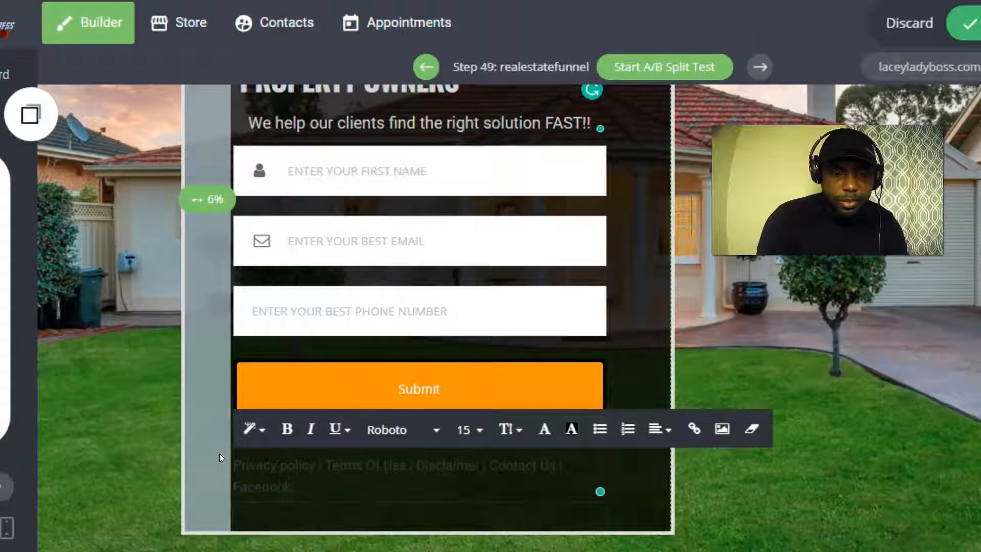
pyautogui.press('BackSpace')
pyautogui.press('BackSpace')
pyautogui.press('BackSpace')
pyautogui.press('BackSpace')
pyautogui.press('BackSpace')
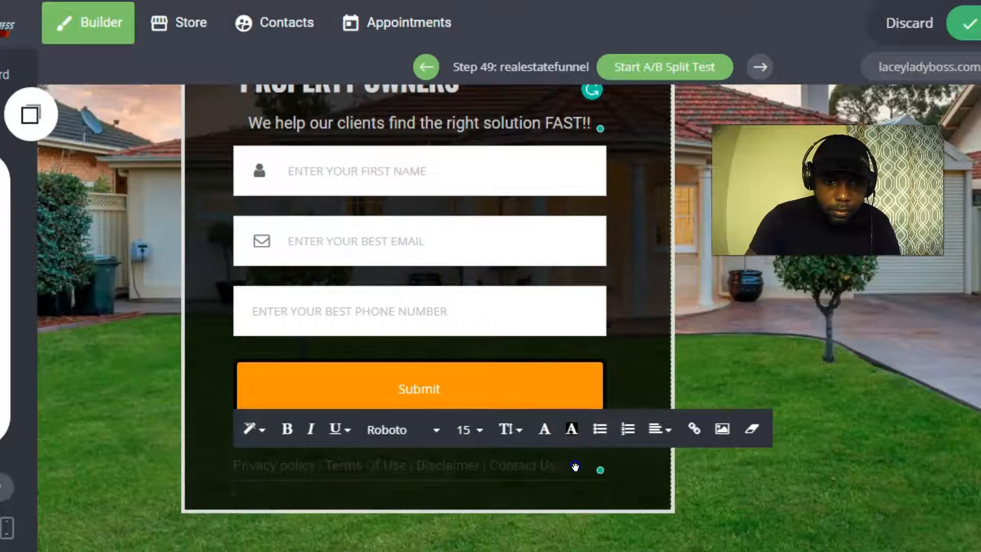
# Centre the footer links line and make it light grey.
pyautogui.moveTo(576, 464); pyautogui.dragTo(225, 462)
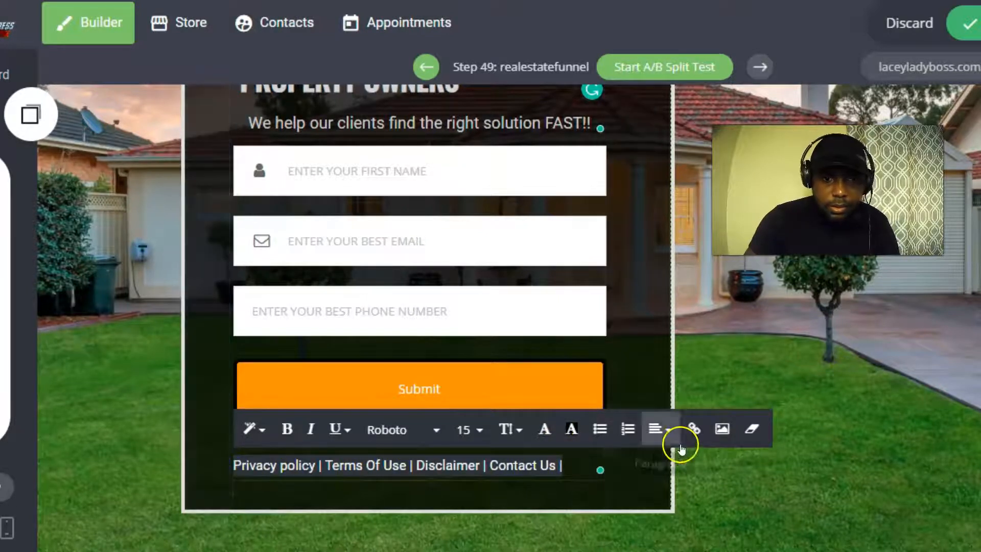
pyautogui.click(671, 429)
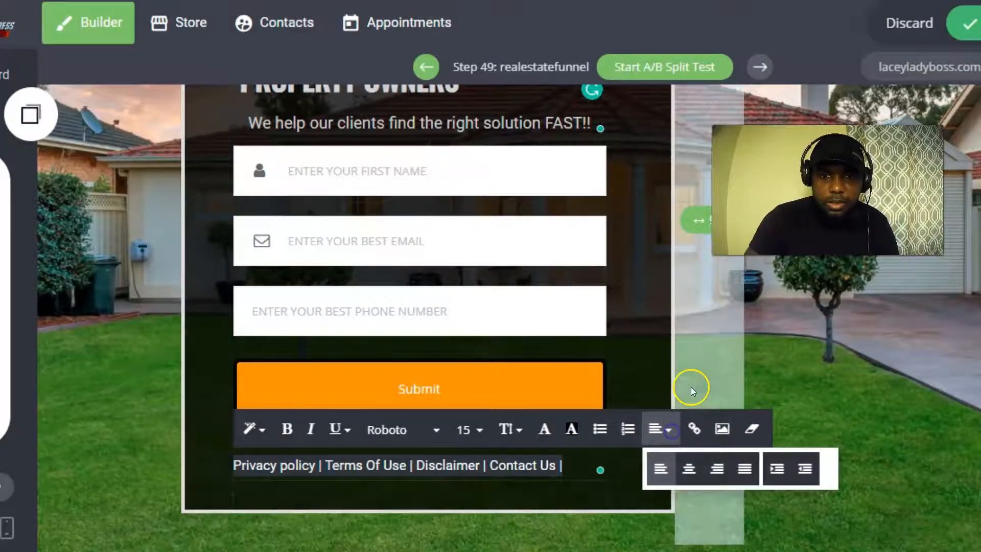
pyautogui.click(689, 465)
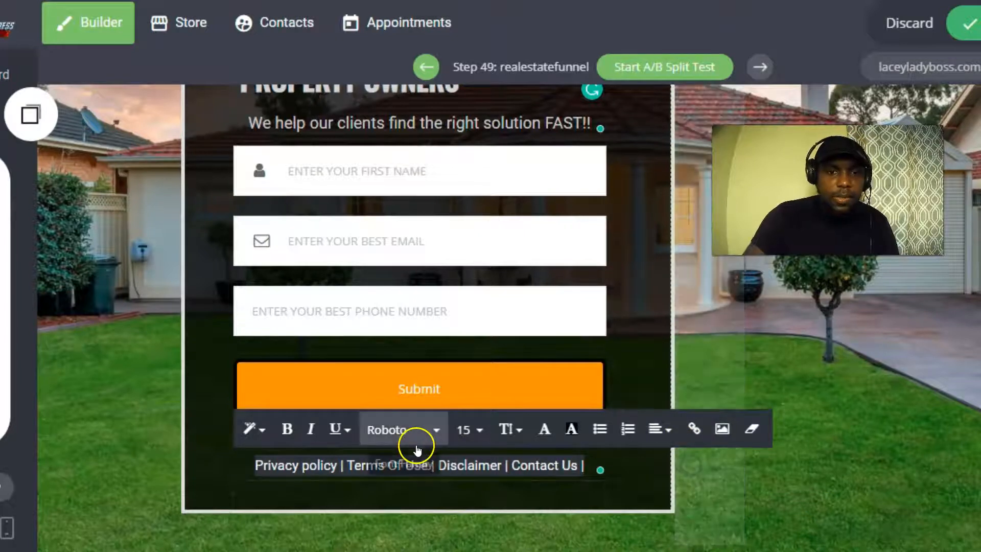
pyautogui.click(544, 429)
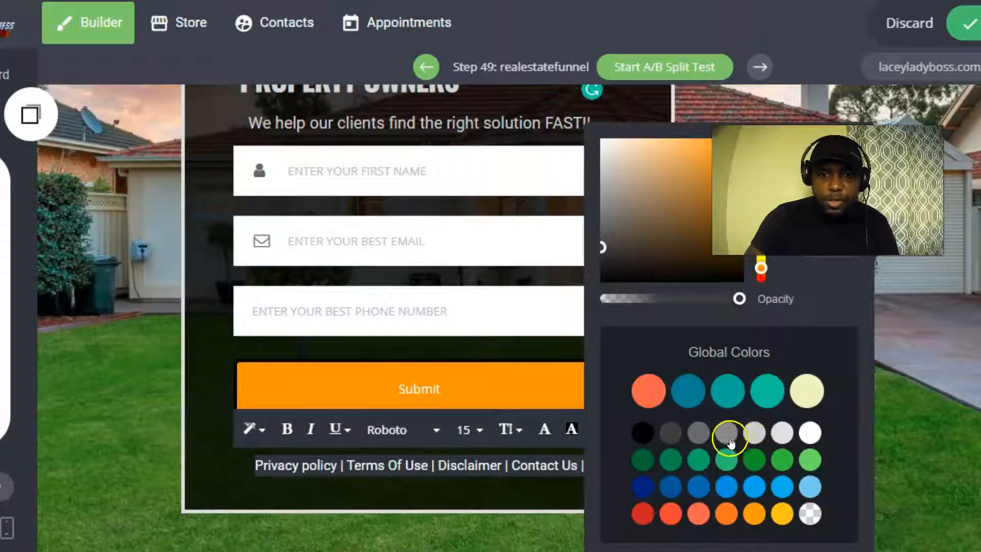
pyautogui.click(755, 434)
pyautogui.click(101, 368)
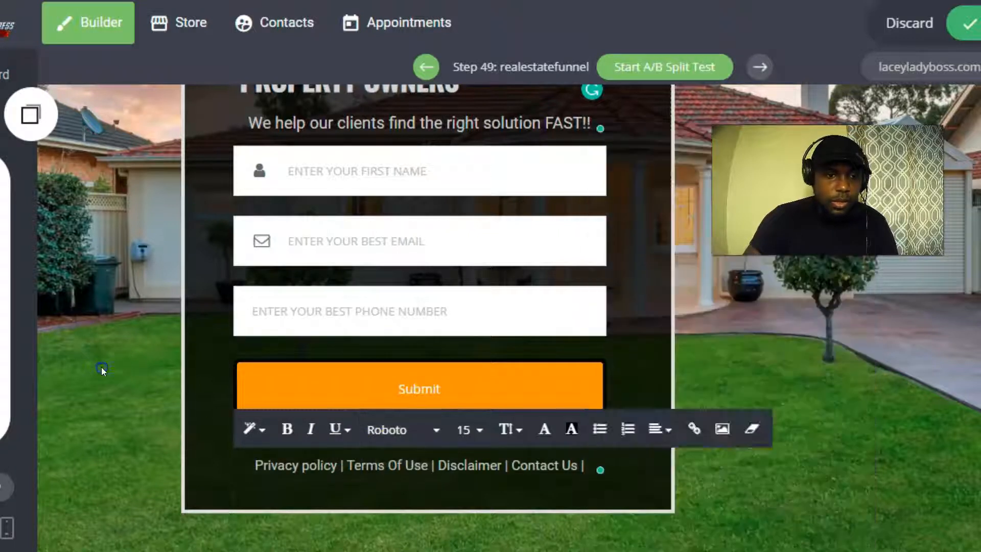
pyautogui.scroll(2, 344, 363)
pyautogui.scroll(-3, 373, 351)
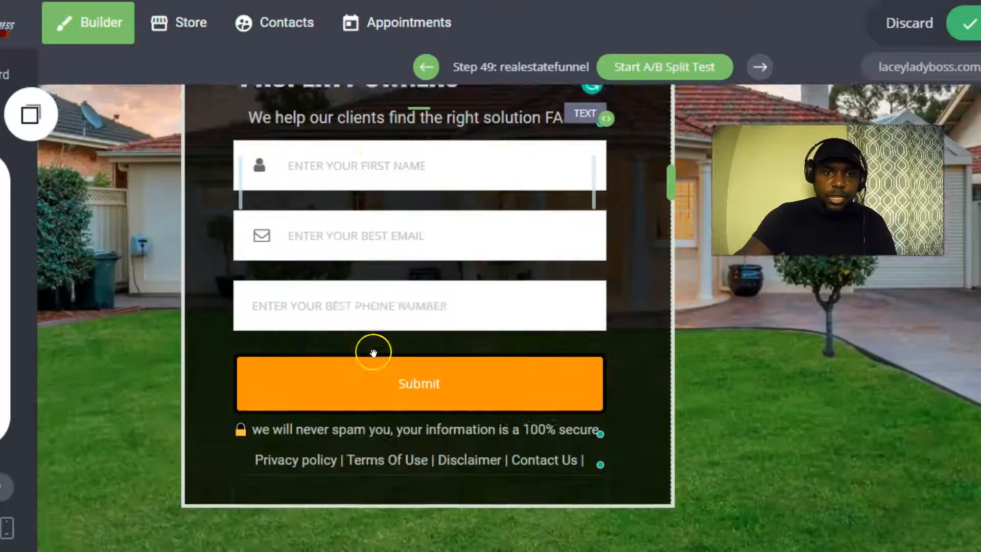
pyautogui.scroll(5, 373, 353)
pyautogui.scroll(-5, 371, 348)
pyautogui.scroll(5, 368, 345)
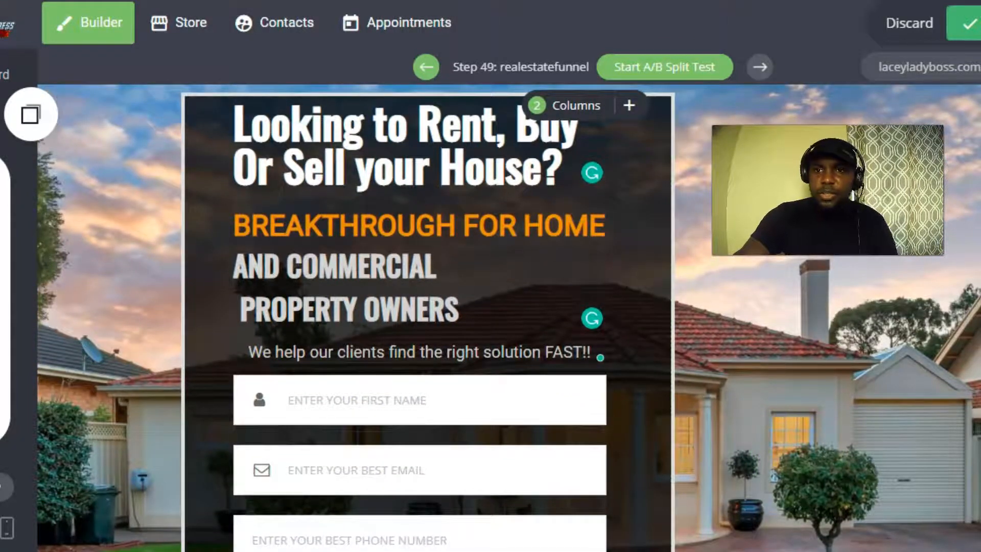
pyautogui.scroll(-5, 523, 309)
pyautogui.scroll(5, 522, 309)
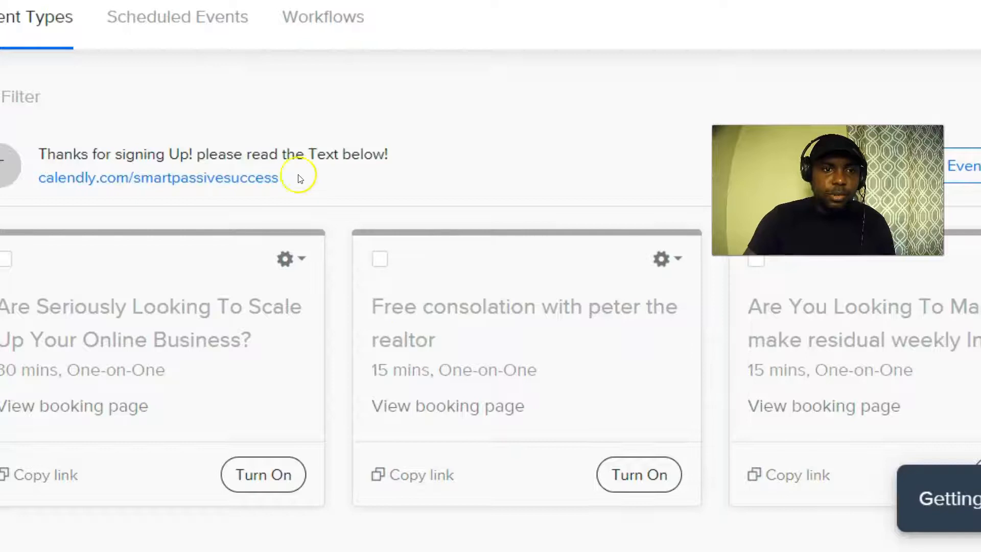
# Go to the Calendly dashboard and open the gear options on the realtor consultation event.
pyautogui.scroll(-2, 398, 257)
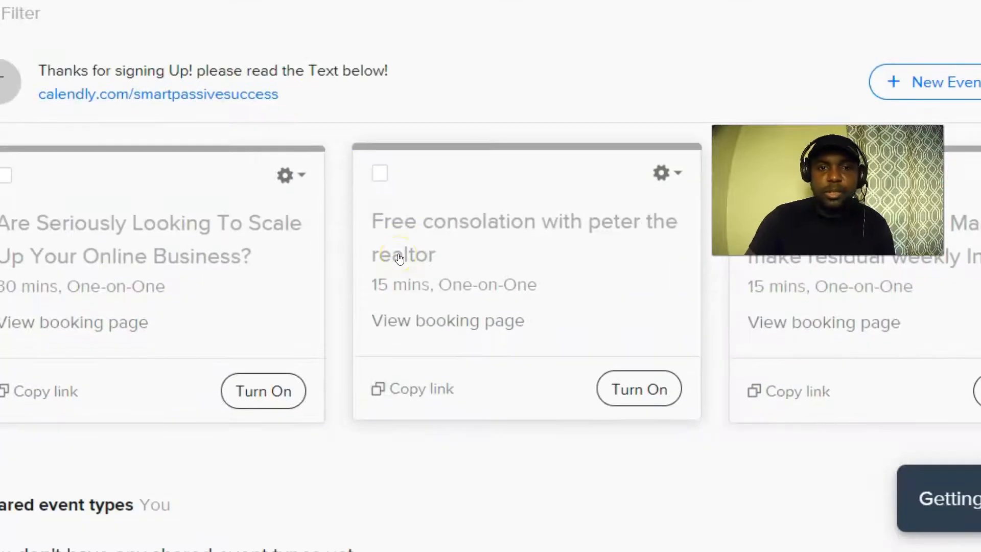
pyautogui.scroll(5, 399, 258)
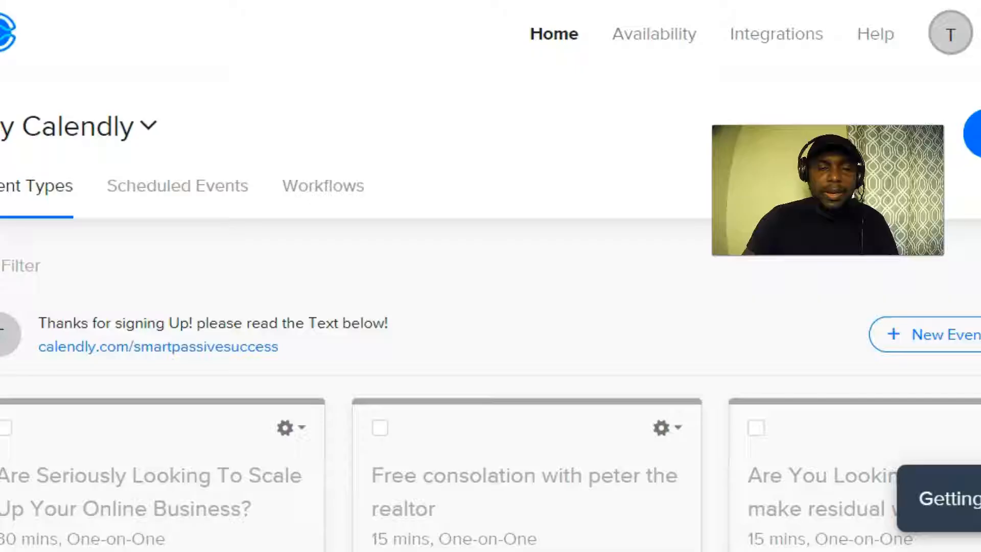
pyautogui.click(397, 135)
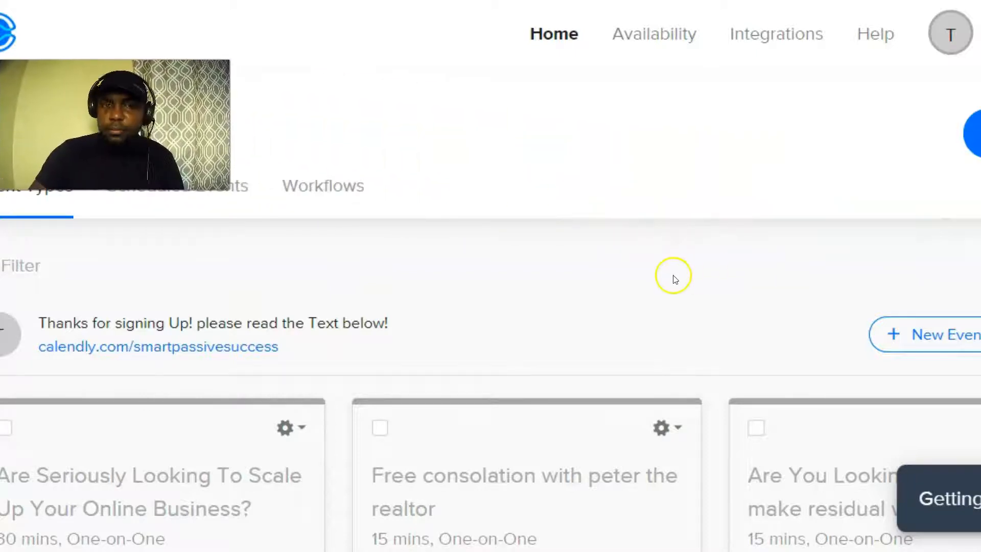
pyautogui.scroll(-5, 534, 278)
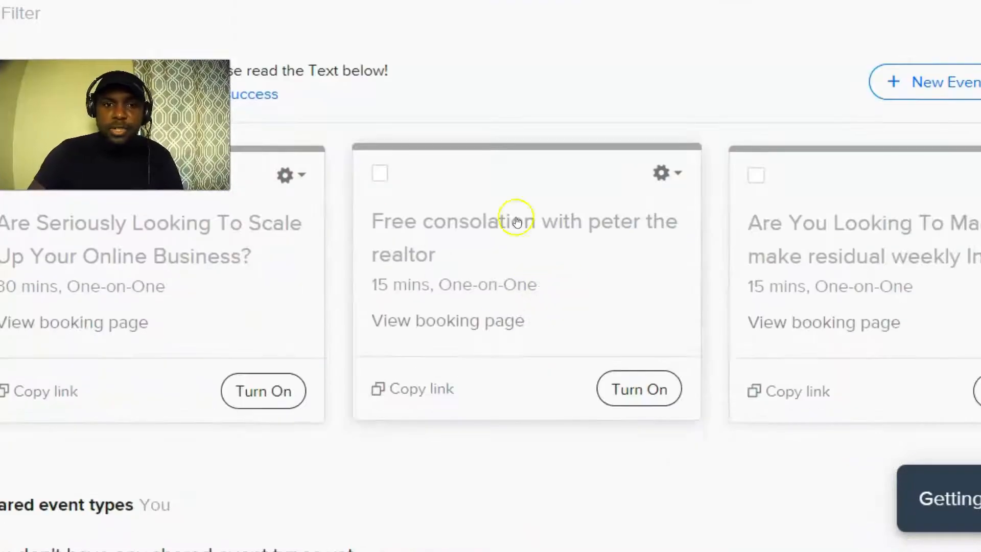
pyautogui.scroll(4, 165, 241)
pyautogui.scroll(1, 255, 256)
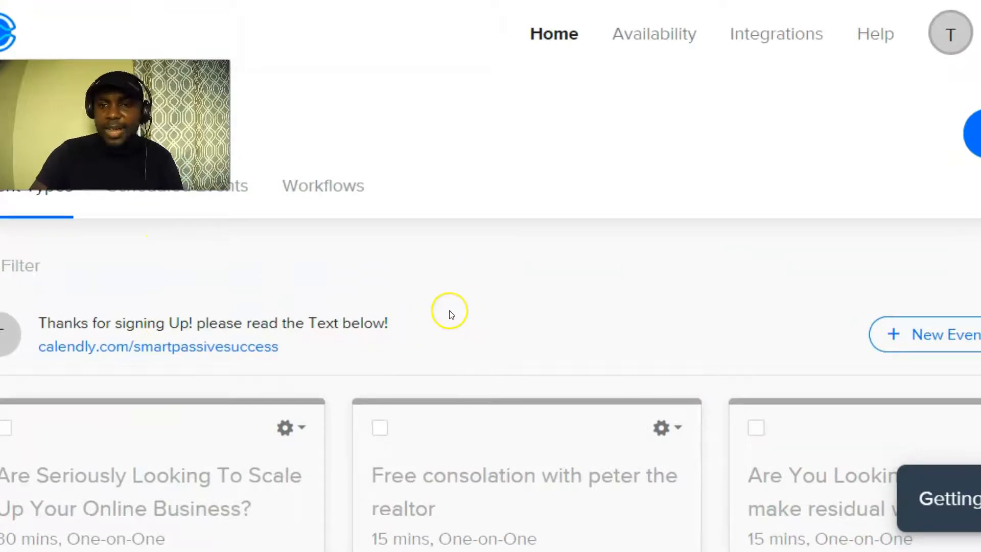
pyautogui.scroll(-3, 644, 274)
pyautogui.scroll(-2, 645, 275)
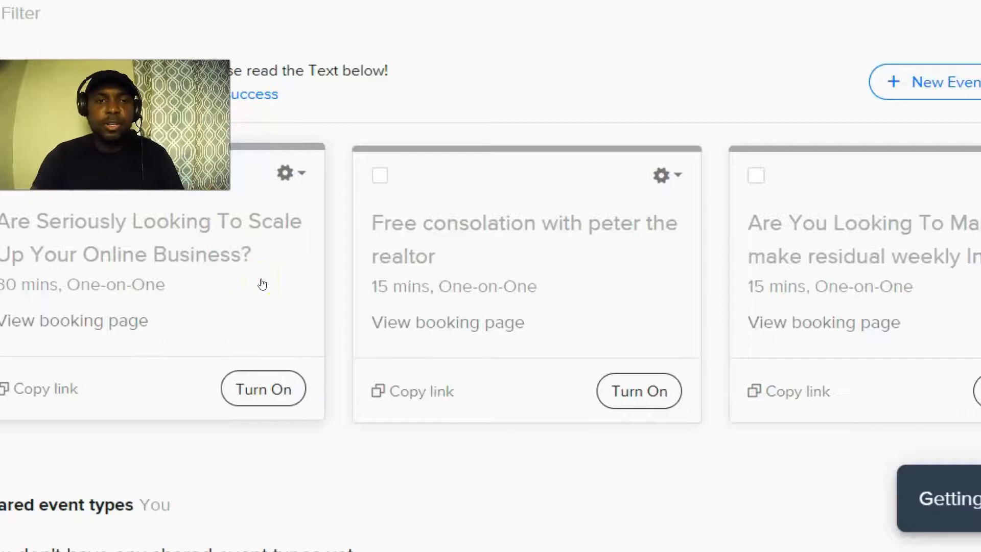
pyautogui.click(678, 175)
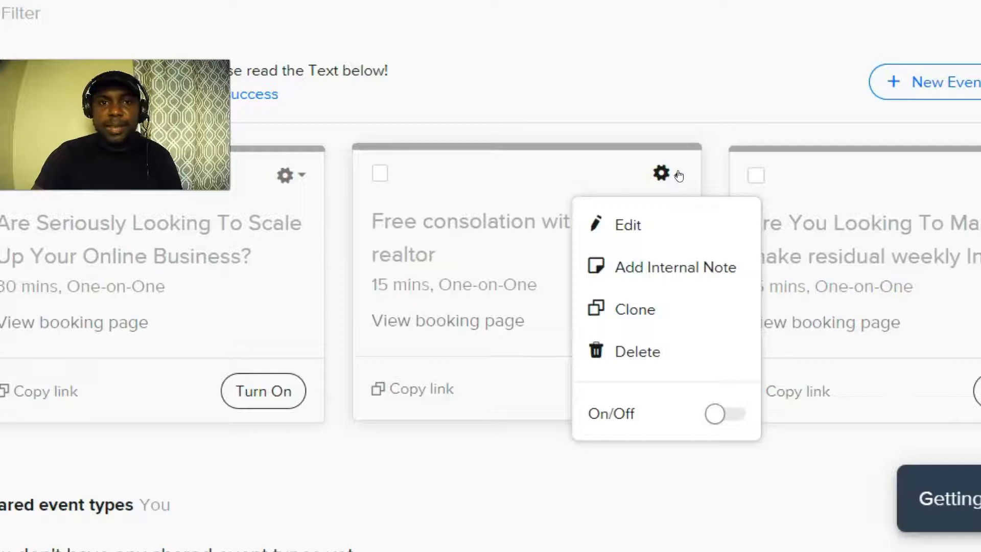
# Open the event editor, expand 'What event is this?', and type a draft event name.
pyautogui.click(622, 223)
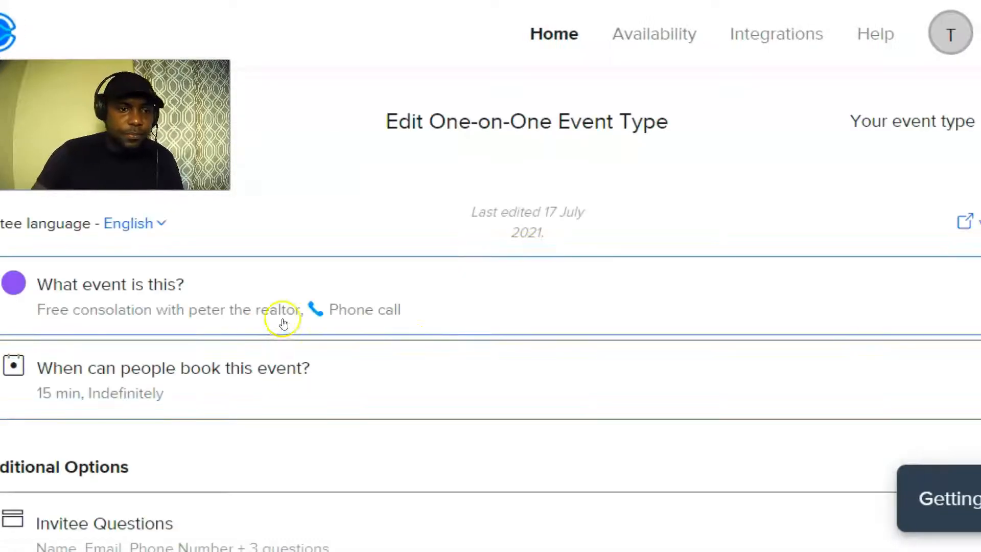
pyautogui.click(370, 291)
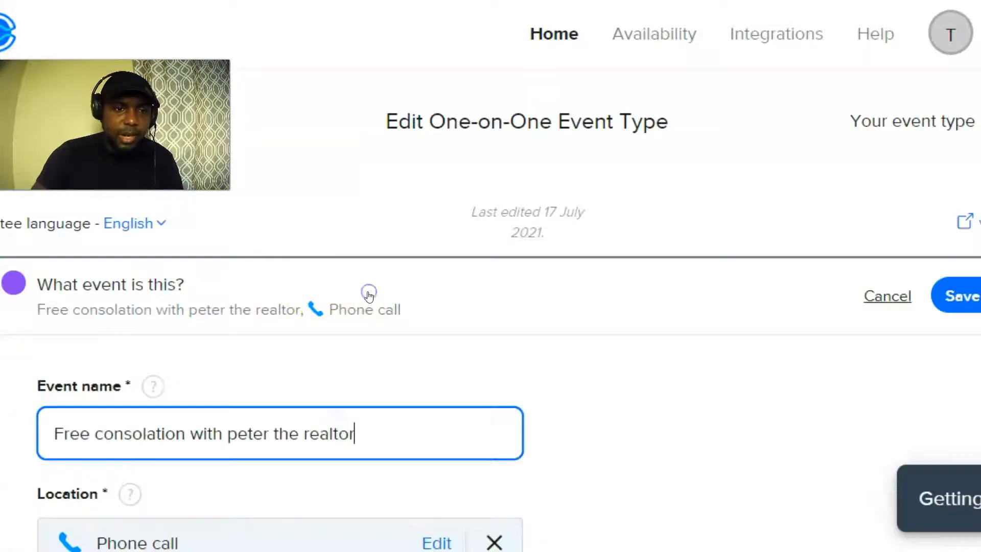
pyautogui.scroll(-1, 309, 342)
pyautogui.moveTo(368, 344); pyautogui.dragTo(48, 332)
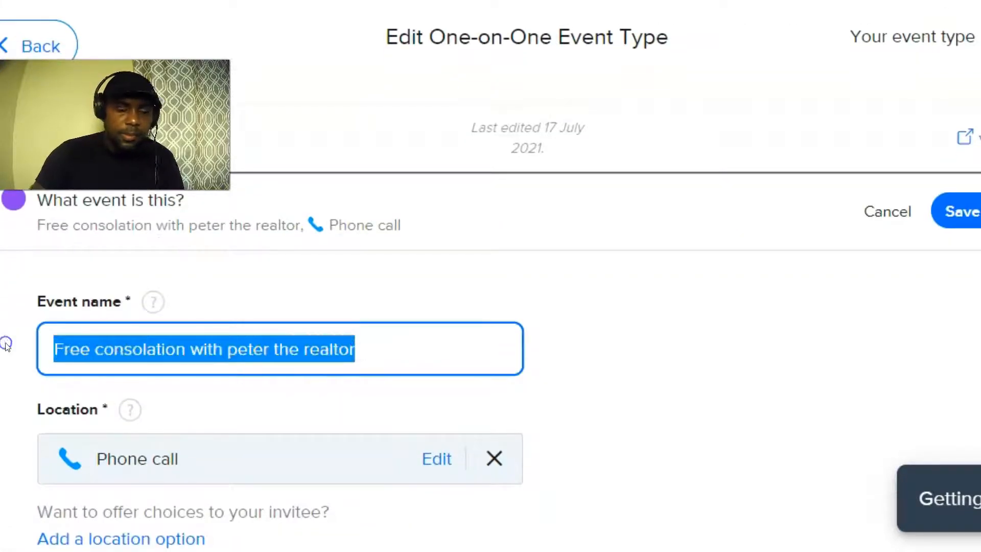
pyautogui.press('BackSpace')
pyautogui.write('fr')
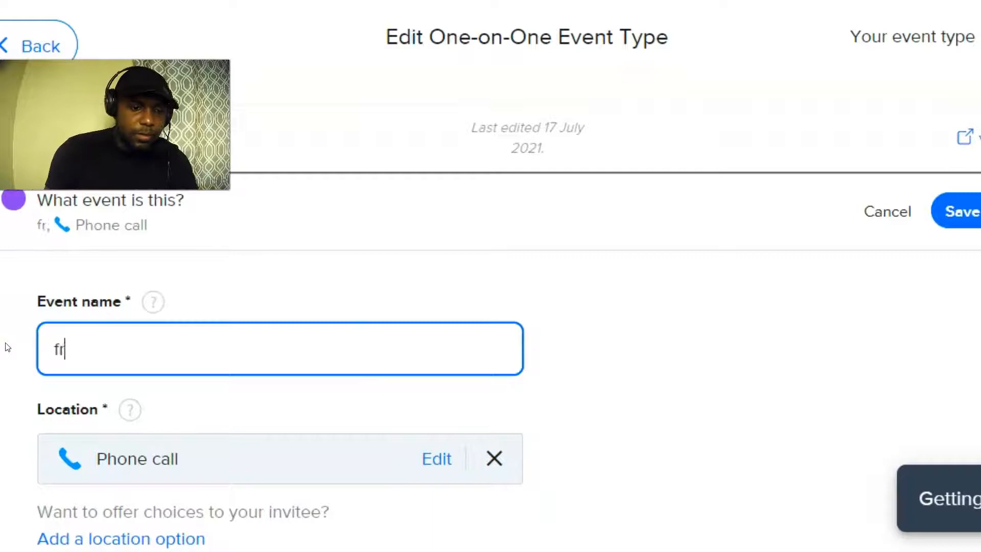
pyautogui.write('ee consul')
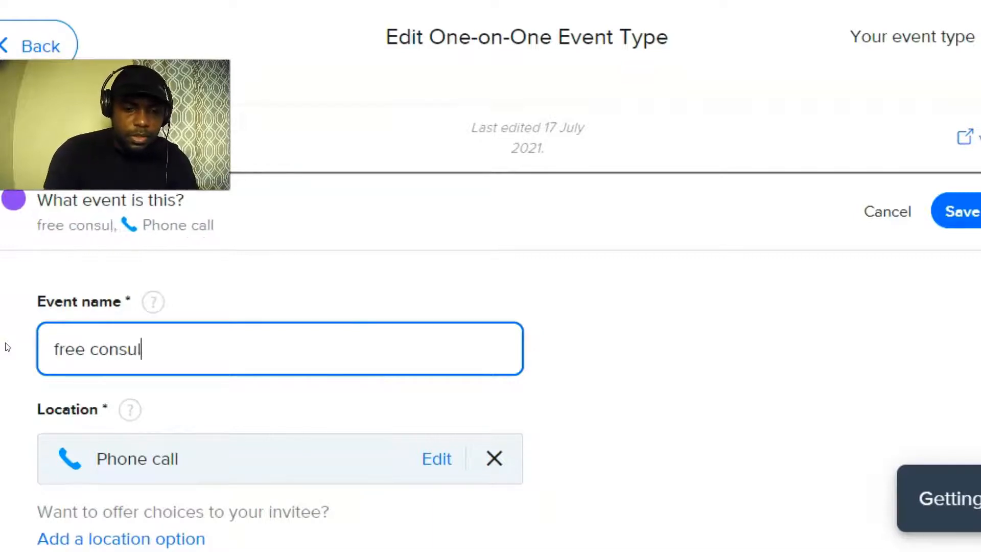
pyautogui.write('atation wi')
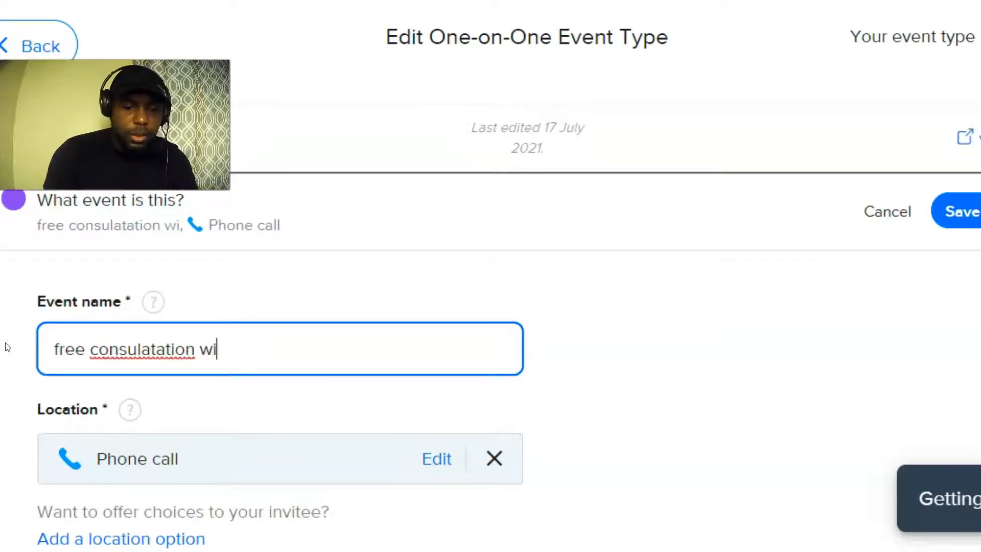
pyautogui.write('th jo')
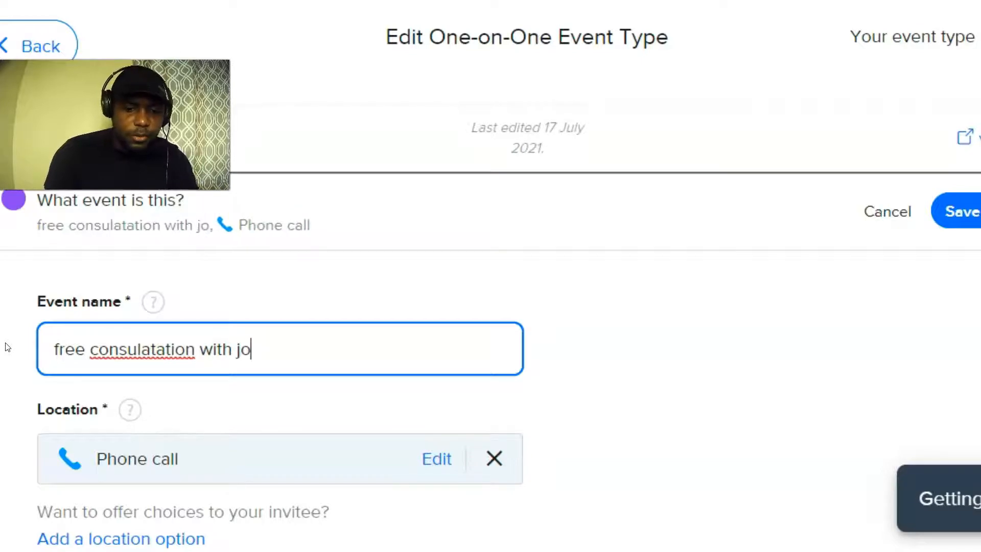
pyautogui.write('hn ')
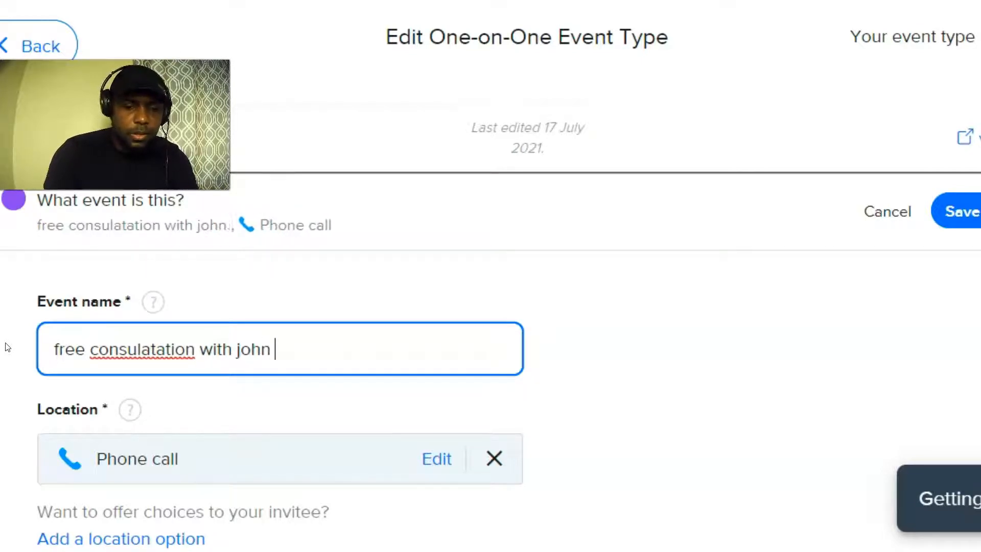
pyautogui.write('doe')
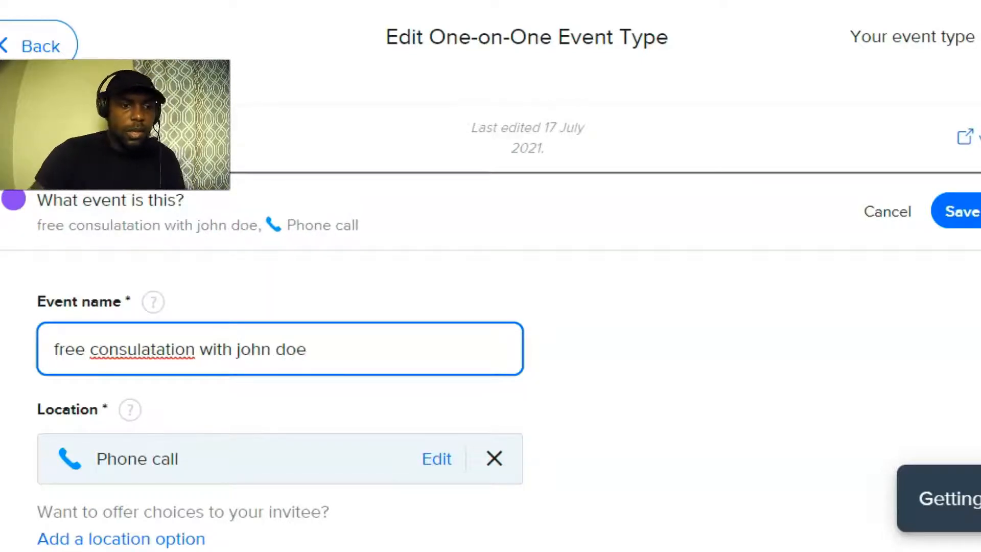
pyautogui.rightClick(113, 352)
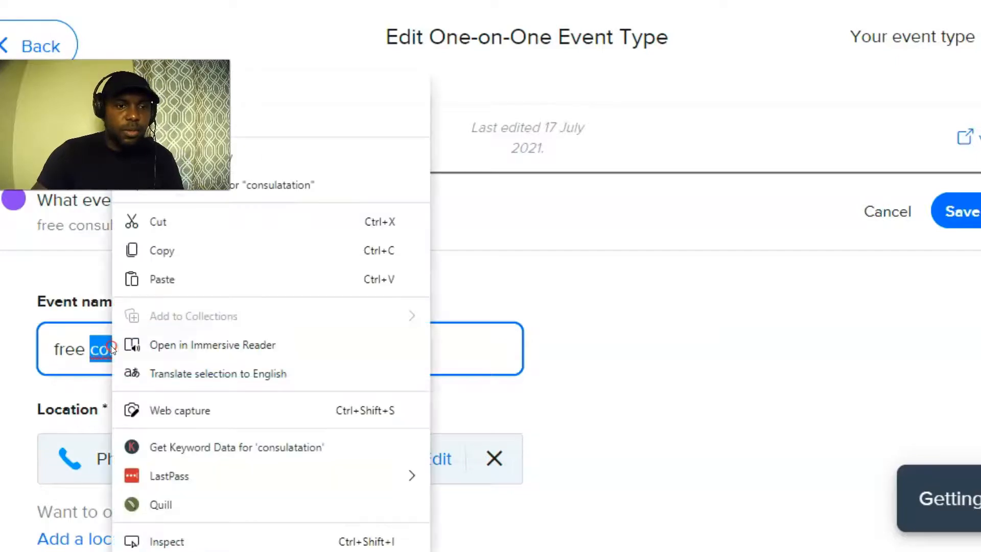
pyautogui.click(465, 356)
# Replace the event name with 'Are you Looking To Rent, Buy Or Sell Your House?'.
pyautogui.moveTo(366, 354); pyautogui.dragTo(41, 346)
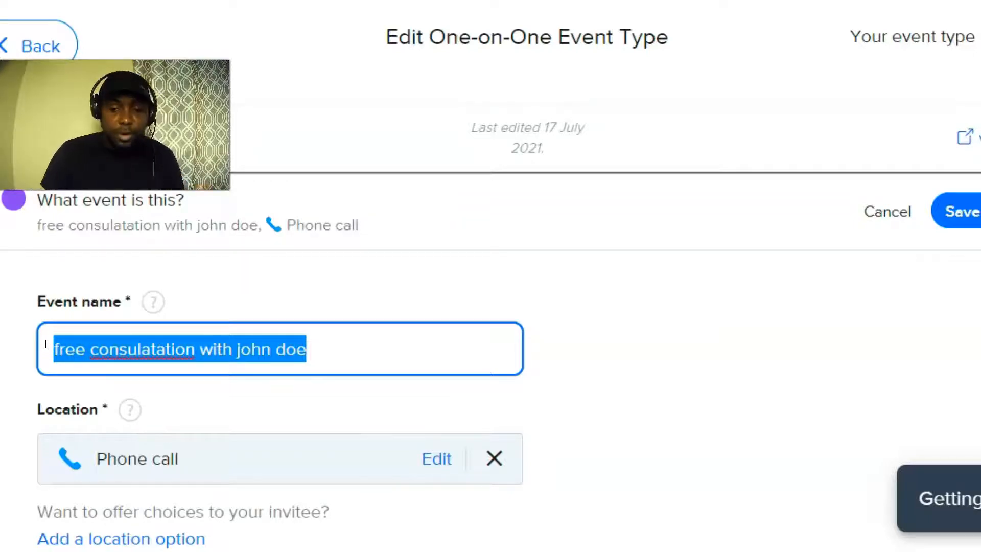
pyautogui.press('BackSpace')
pyautogui.write('Are you')
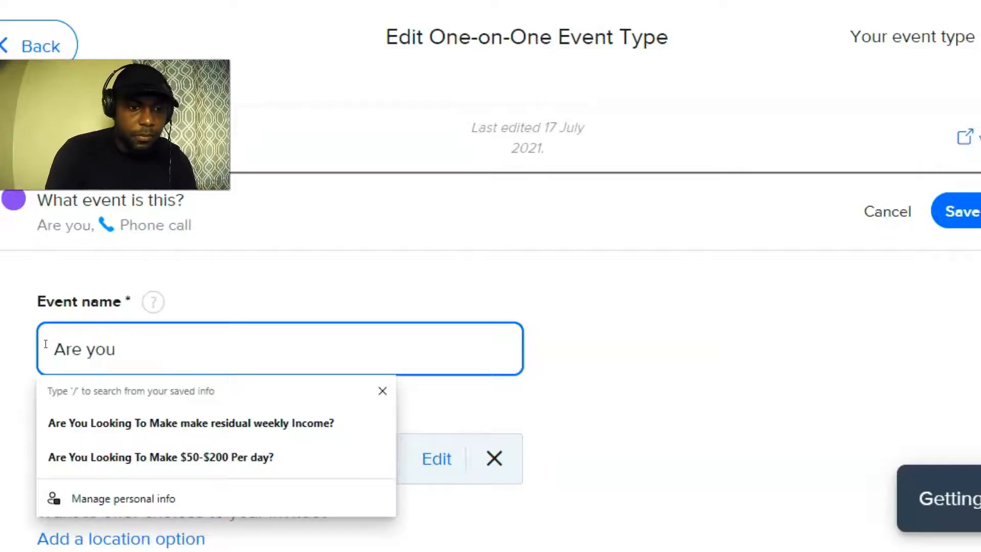
pyautogui.write(' Look')
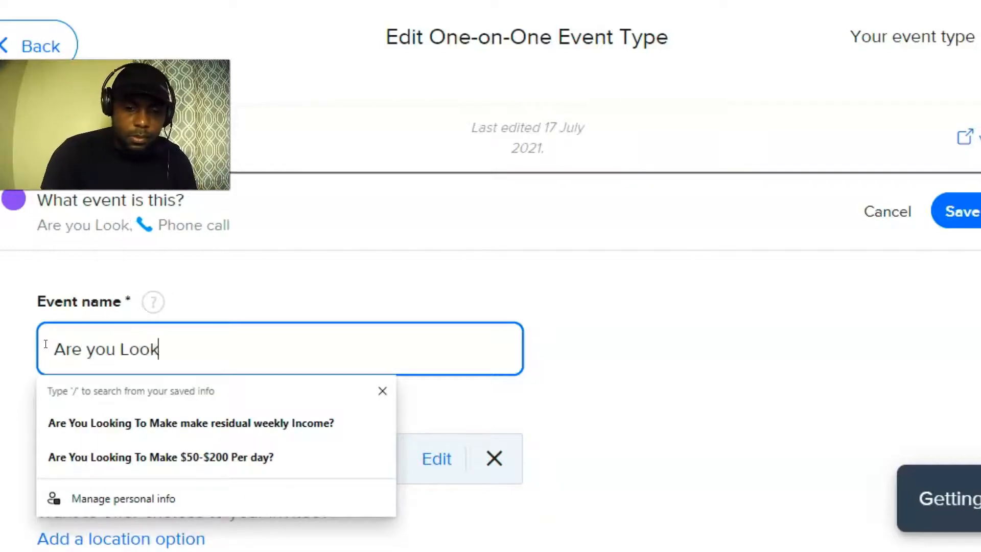
pyautogui.write('ing To Rent')
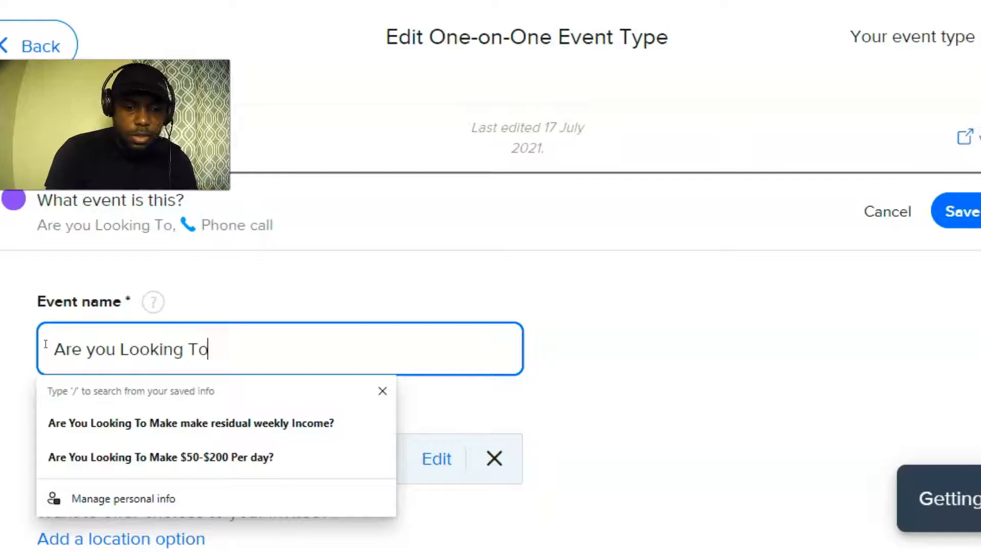
pyautogui.write(', Buy Or Sell Your Hose')
pyautogui.press('BackSpace')
pyautogui.press('BackSpace')
pyautogui.press('BackSpace')
pyautogui.write('ouse?')
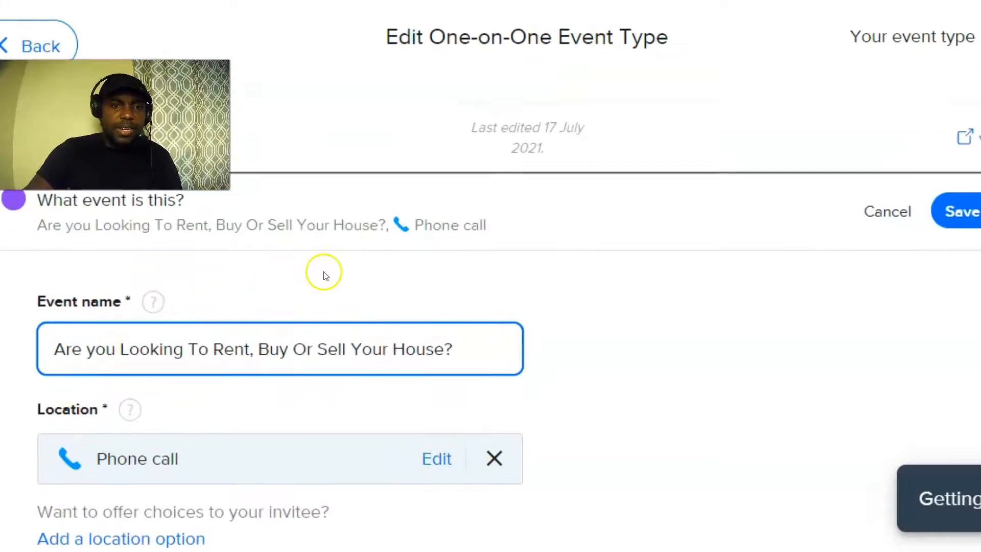
# Remove and re-add Phone call as the event's meeting location.
pyautogui.scroll(-3, 149, 318)
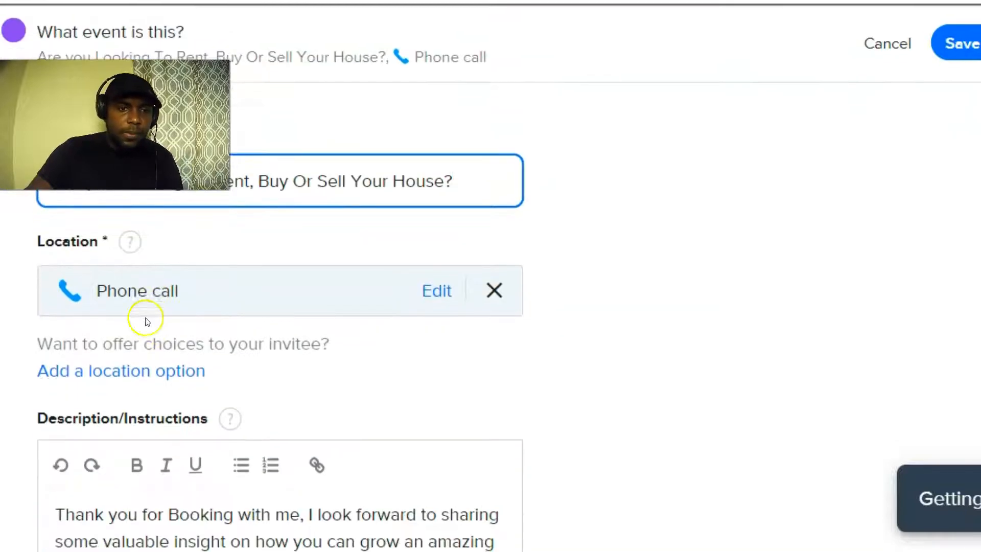
pyautogui.click(494, 290)
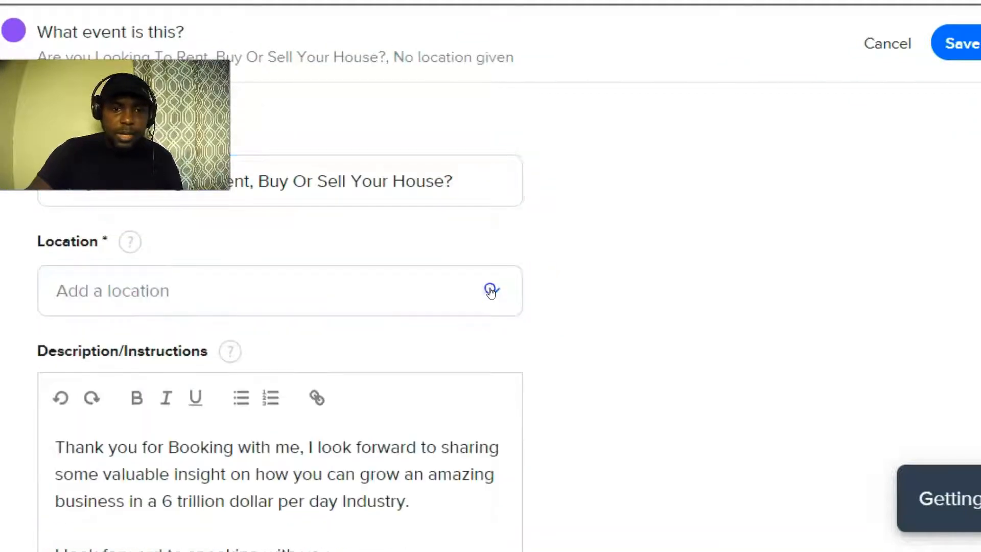
pyautogui.click(116, 287)
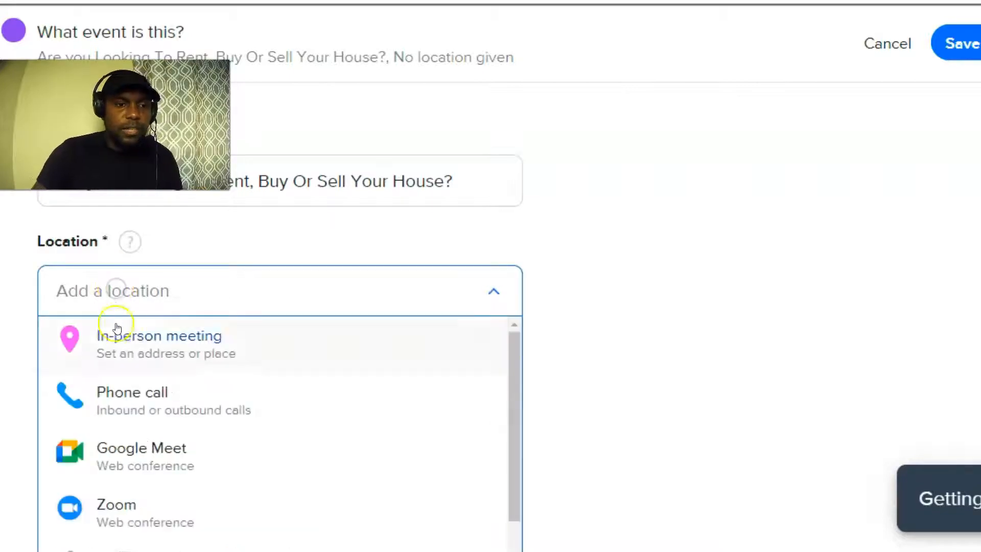
pyautogui.click(132, 396)
pyautogui.click(631, 447)
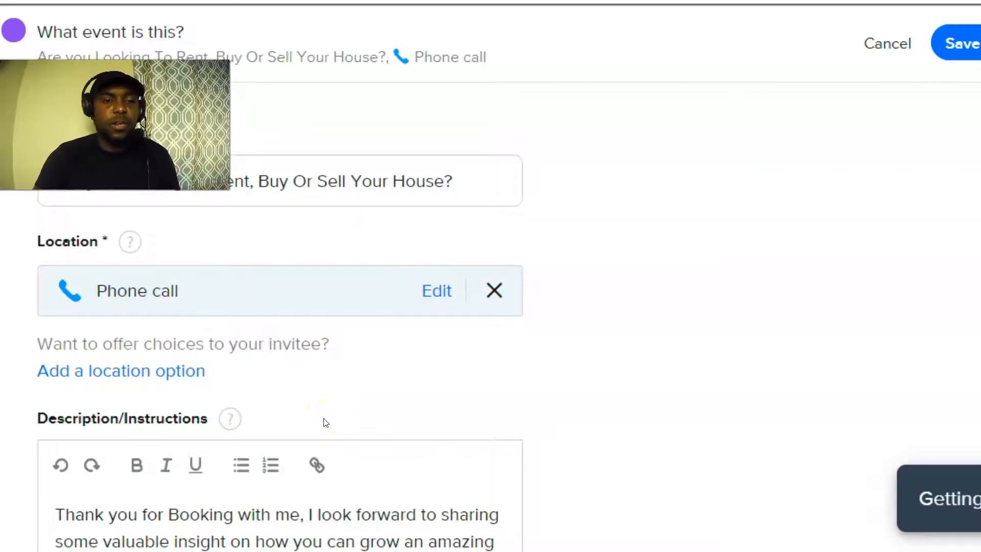
# Add Zoom as a second meeting location alongside the phone call.
pyautogui.click(93, 366)
pyautogui.click(240, 351)
pyautogui.scroll(-2, 177, 445)
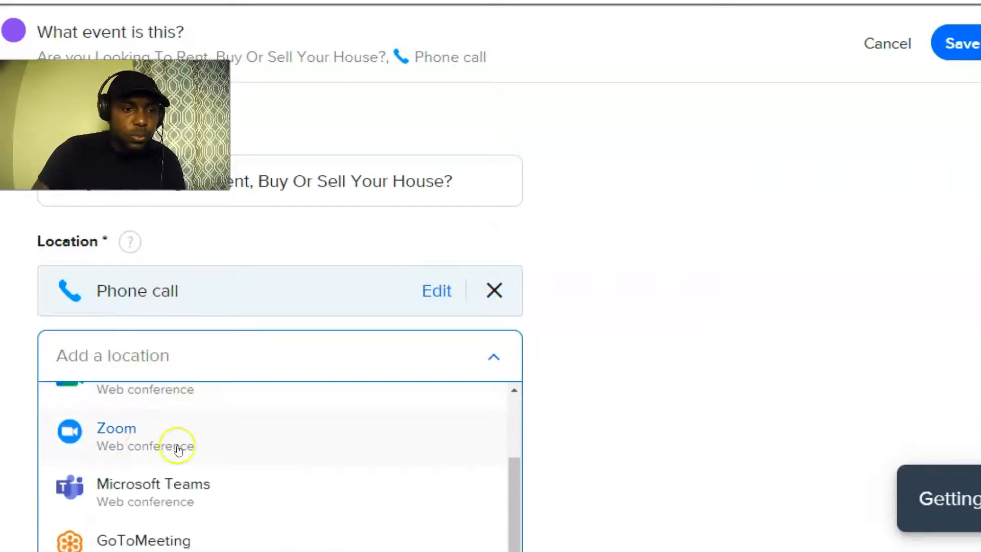
pyautogui.click(135, 430)
pyautogui.scroll(-2, 327, 394)
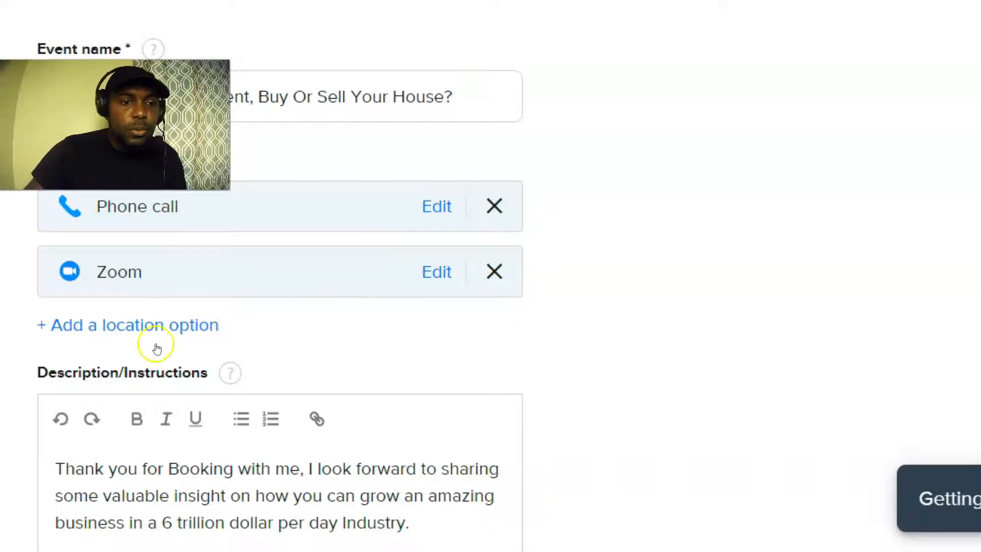
pyautogui.scroll(2, 153, 319)
pyautogui.scroll(-2, 134, 307)
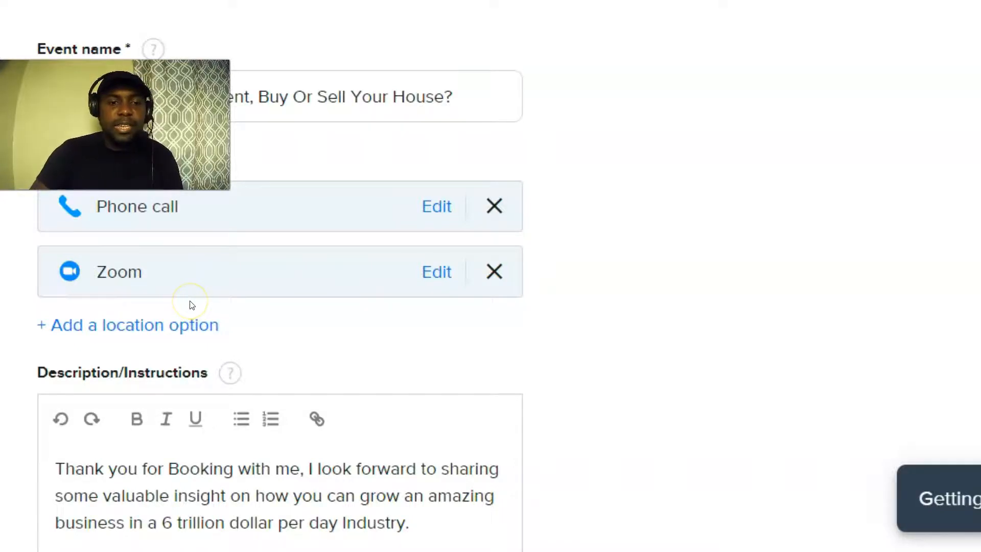
pyautogui.scroll(-10, 191, 305)
pyautogui.scroll(8, 226, 325)
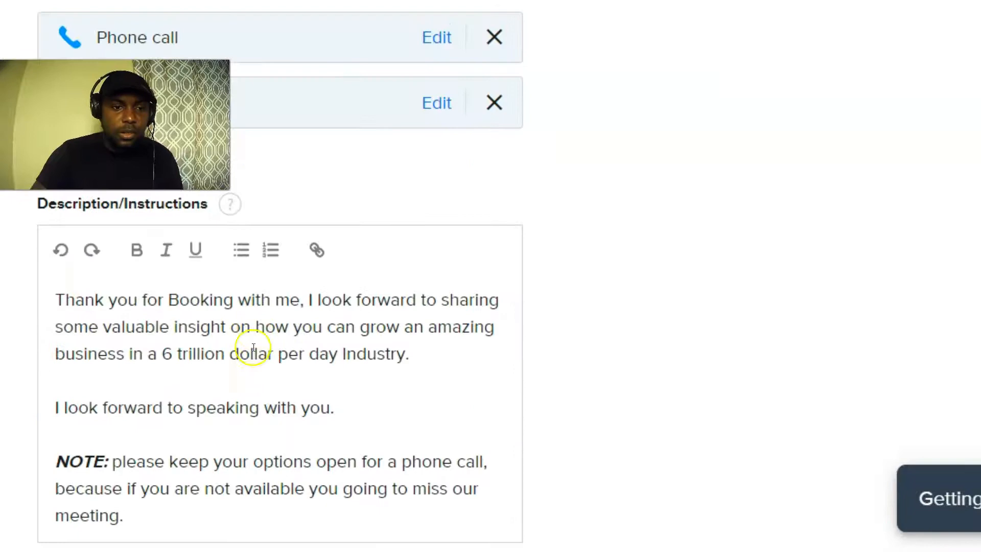
# Select all the old Description/Instructions text with Ctrl+A and delete it.
pyautogui.moveTo(180, 513); pyautogui.dragTo(44, 285)
pyautogui.click(50, 287)
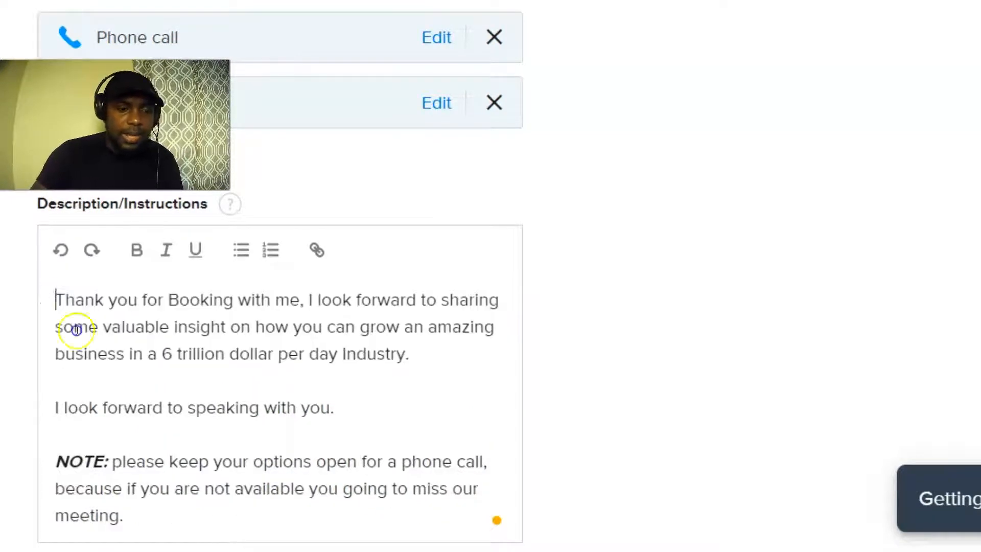
pyautogui.hotkey('ctrl', 'a')
pyautogui.press('BackSpace')
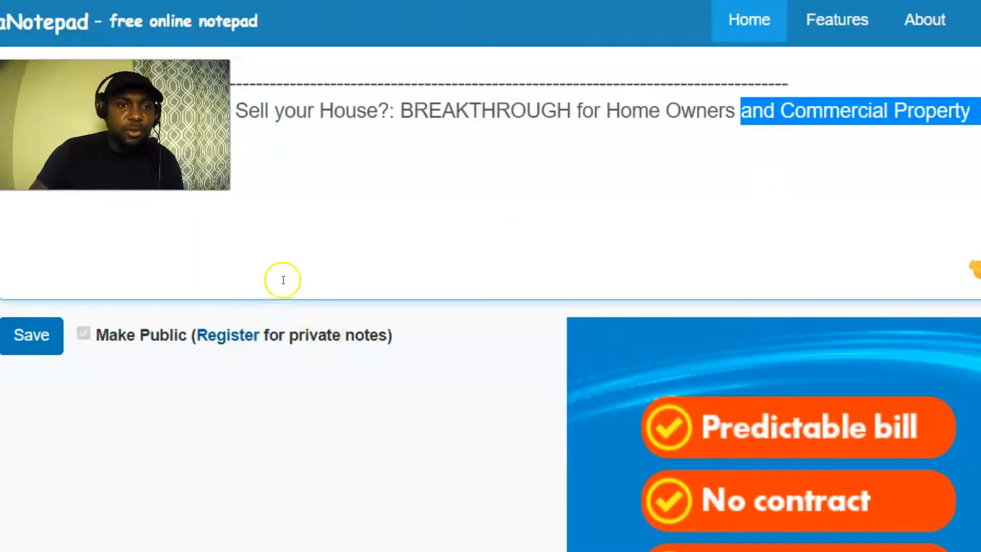
pyautogui.scroll(5, 280, 278)
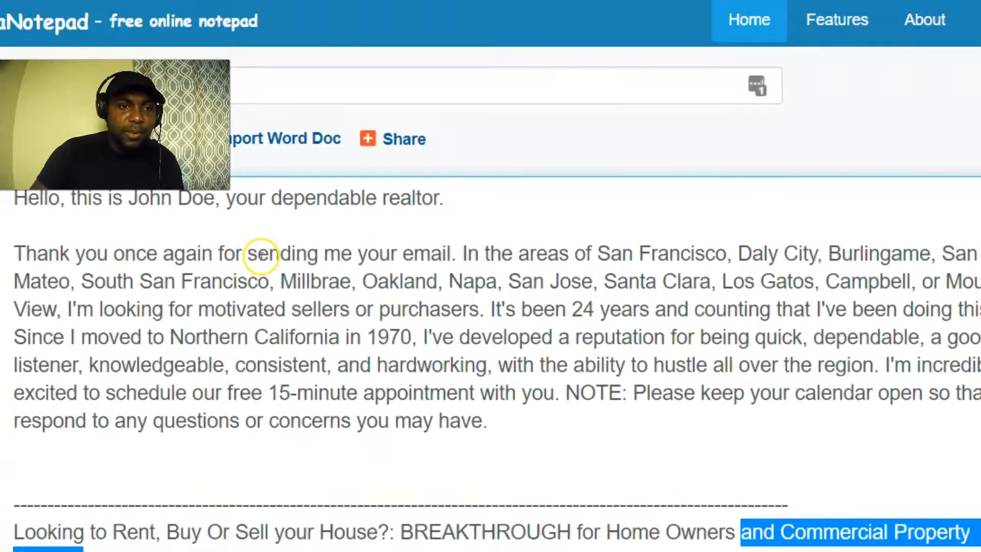
# Copy the realtor's introduction paragraph from aNotepad, from the greeting to the closing note.
pyautogui.moveTo(10, 194); pyautogui.dragTo(508, 409)
pyautogui.rightClick(410, 332)
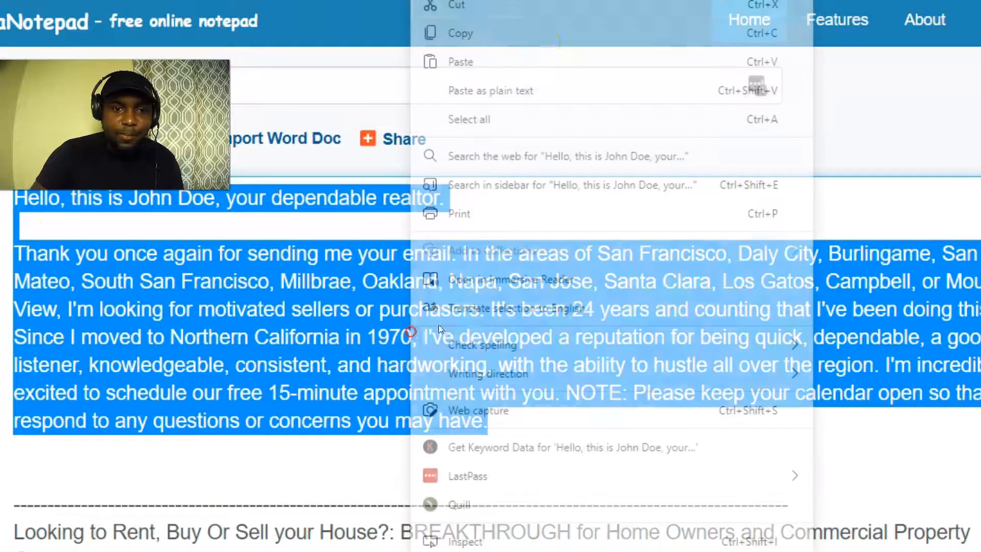
pyautogui.click(460, 32)
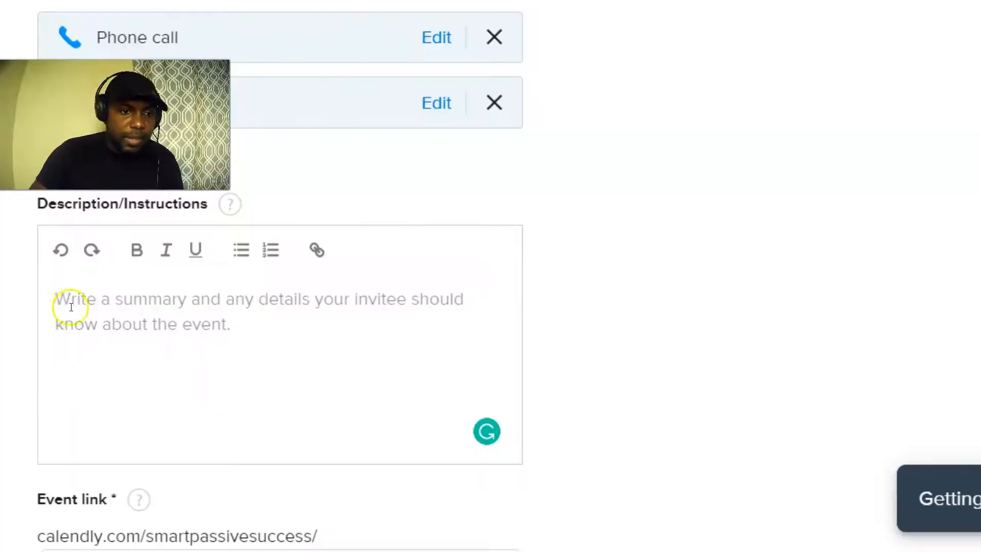
# Paste the realtor intro into the description, with paragraph breaks before 'It's been 24 years' and 'I'm incredibly excited'.
pyautogui.rightClick(71, 303)
pyautogui.click(120, 271)
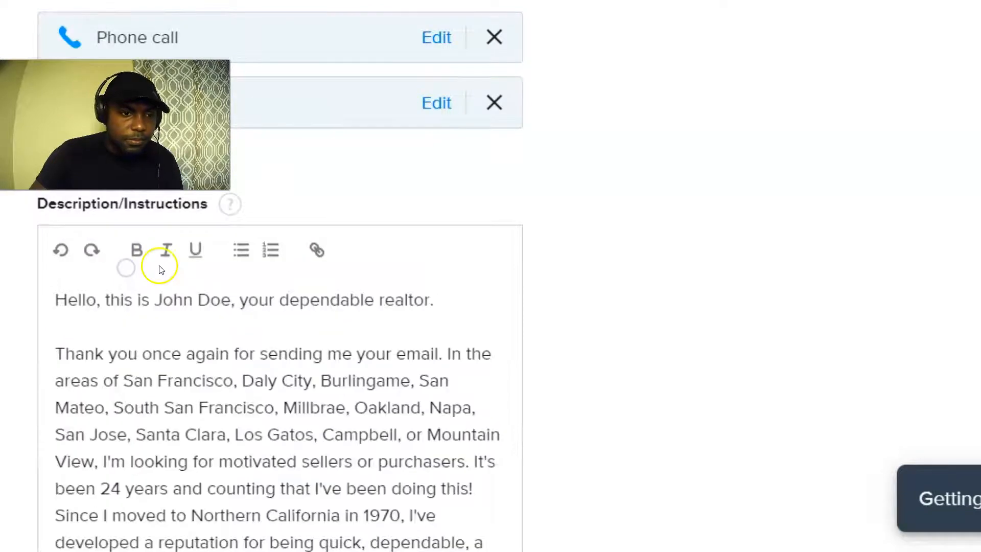
pyautogui.scroll(-5, 159, 266)
pyautogui.scroll(6, 193, 350)
pyautogui.scroll(-3, 194, 344)
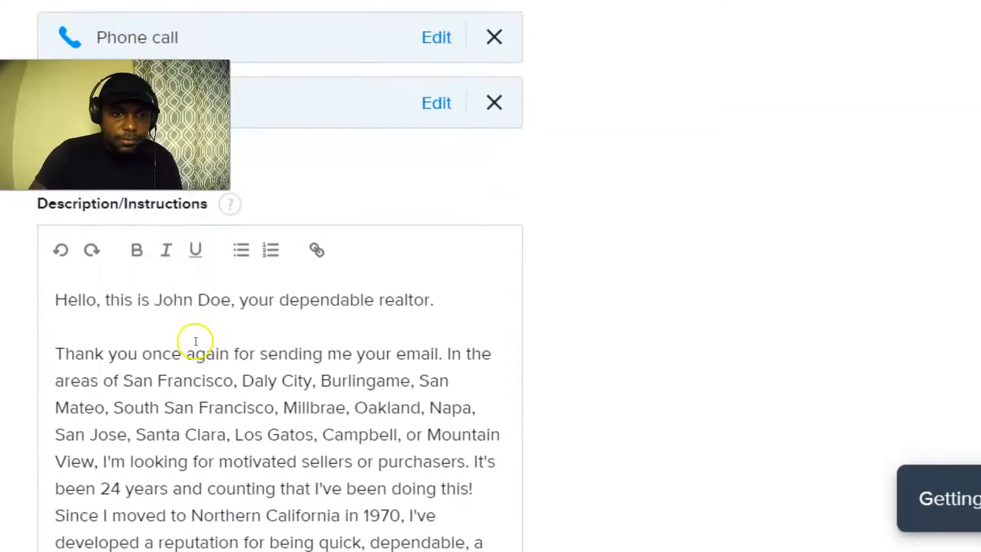
pyautogui.click(469, 378)
pyautogui.press('Return')
pyautogui.press('Return')
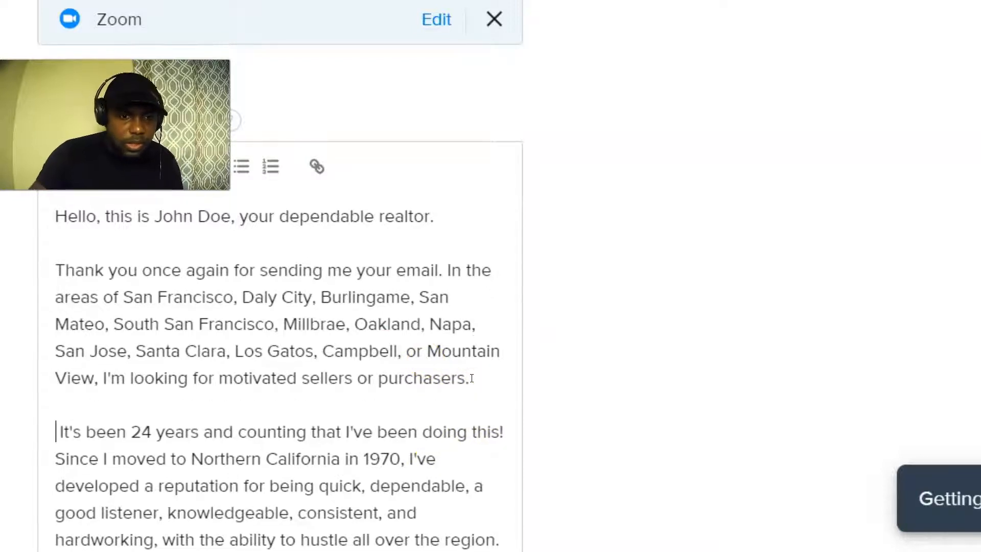
pyautogui.scroll(-3, 154, 327)
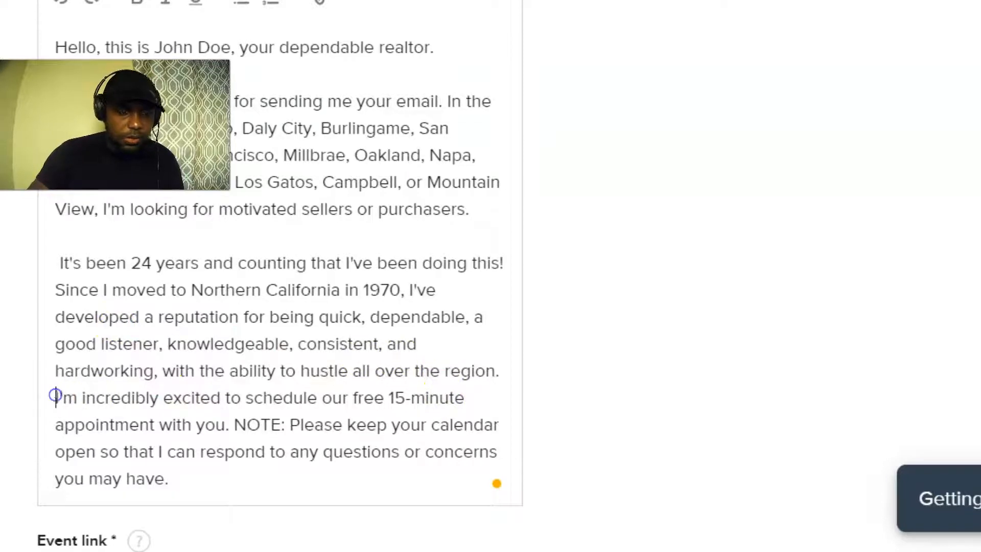
pyautogui.press('Return')
pyautogui.press('Return')
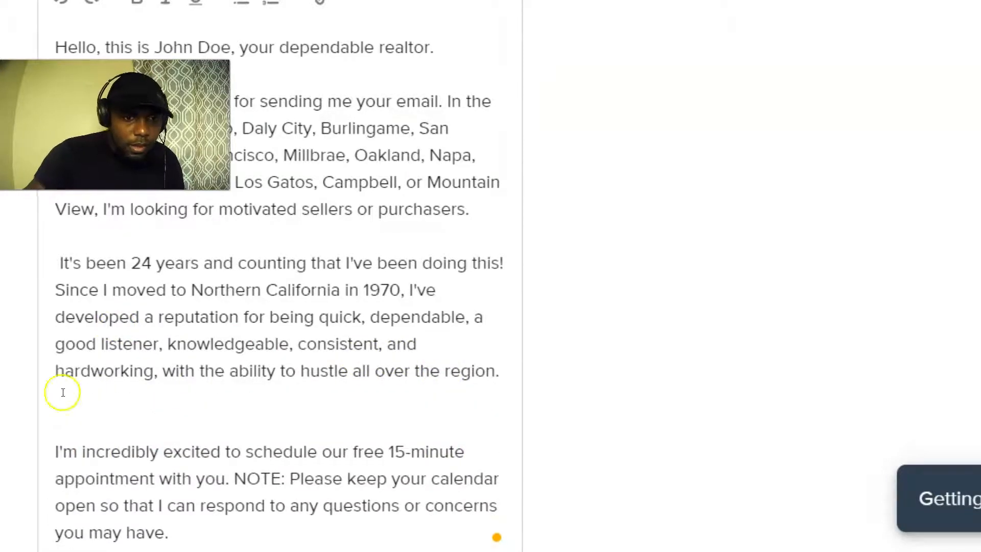
# Make the phrase 'It's been 24 years and counting that I've' bold.
pyautogui.scroll(1, 208, 357)
pyautogui.scroll(2, 207, 358)
pyautogui.scroll(3, 169, 358)
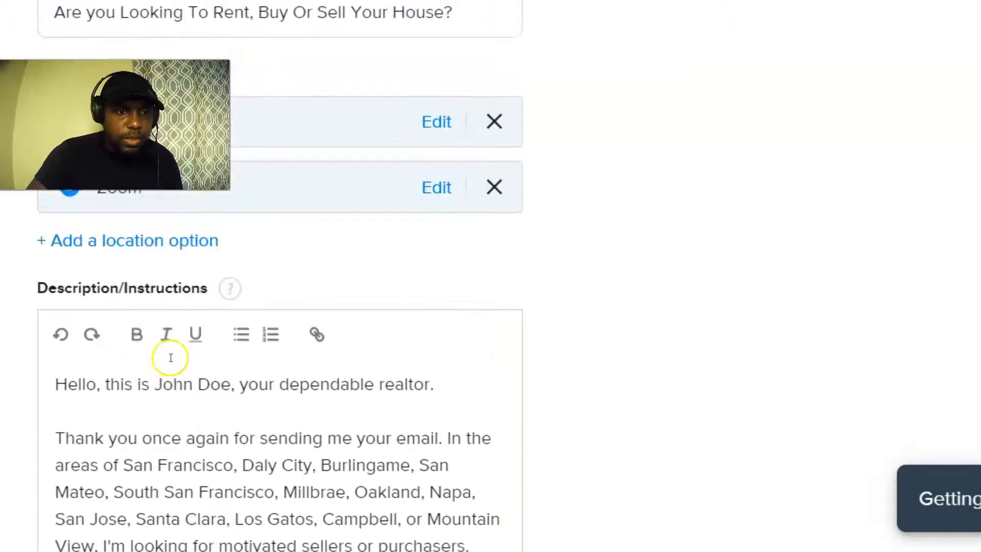
pyautogui.scroll(-2, 169, 358)
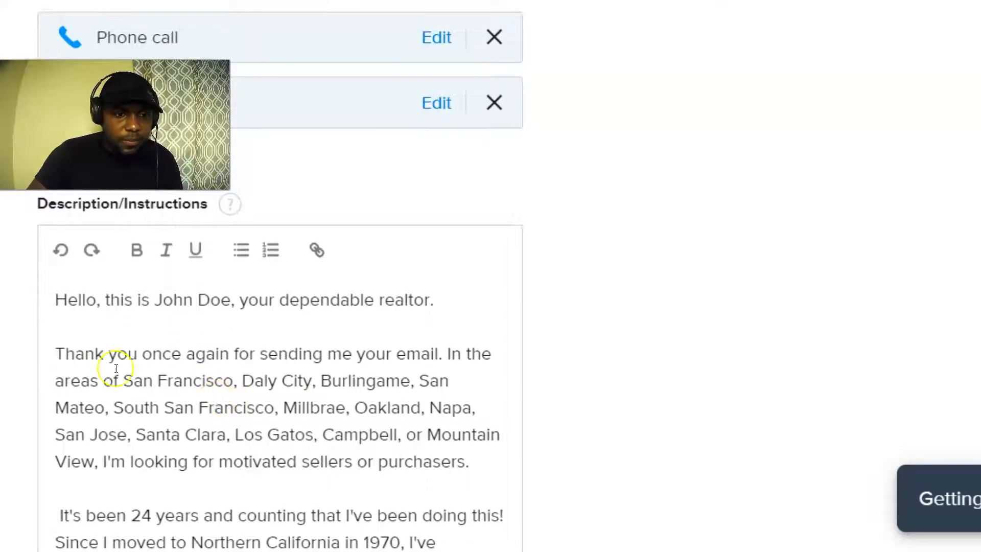
pyautogui.scroll(-1, 255, 366)
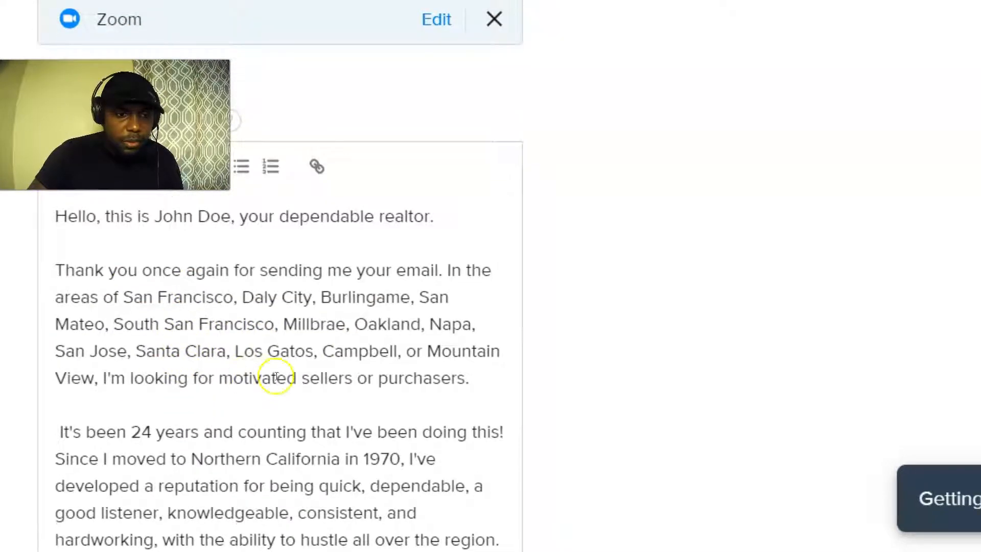
pyautogui.scroll(-1, 230, 376)
pyautogui.moveTo(51, 347); pyautogui.dragTo(367, 348)
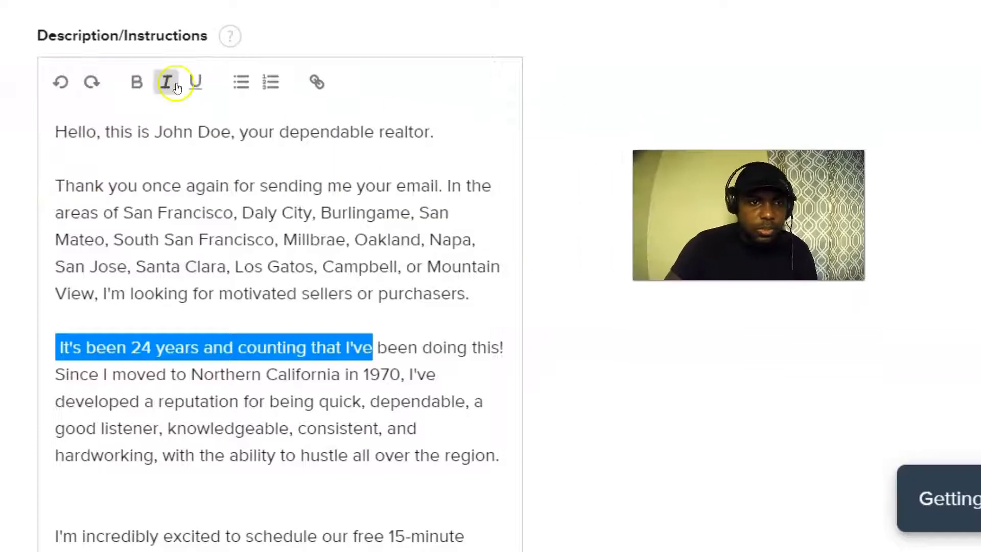
pyautogui.click(142, 89)
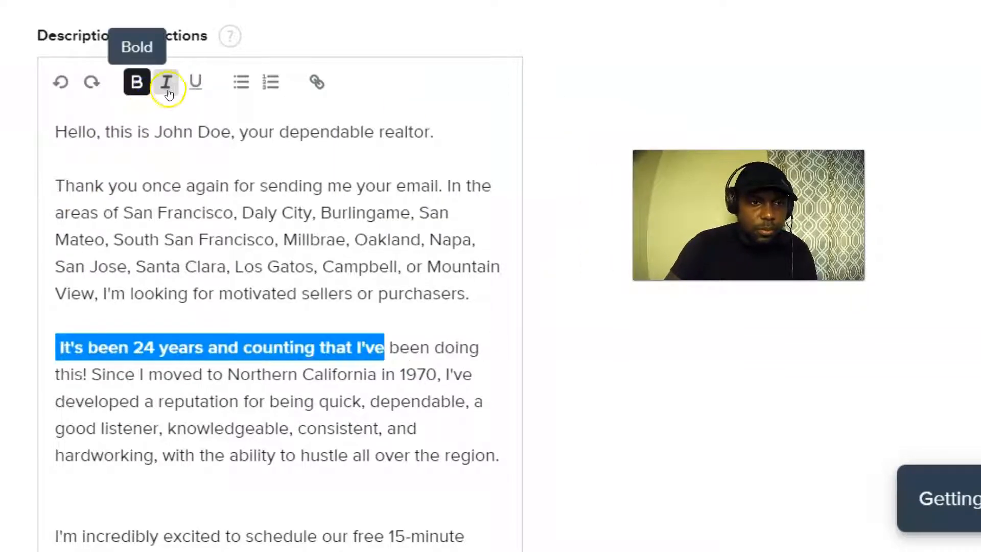
# Underline the bold phrase 'It's been 24 years and counting that I've'.
pyautogui.click(193, 83)
pyautogui.click(585, 251)
pyautogui.scroll(-3, 394, 262)
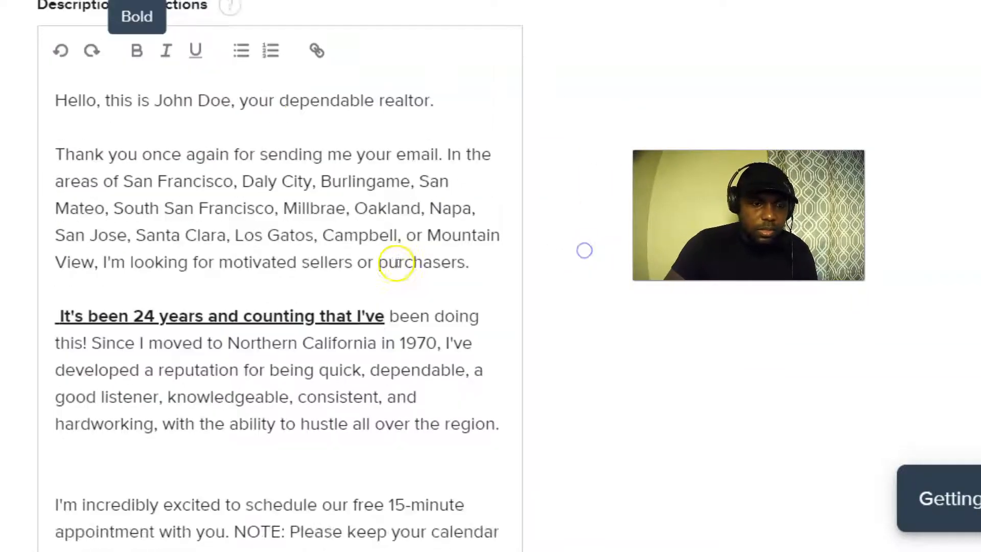
pyautogui.scroll(3, 225, 258)
pyautogui.scroll(2, 99, 217)
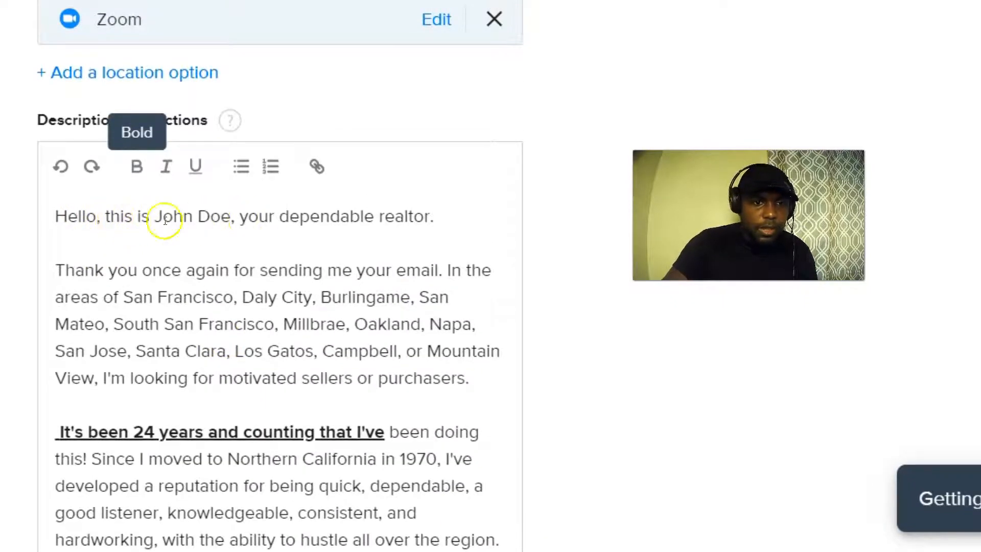
pyautogui.scroll(-8, 225, 346)
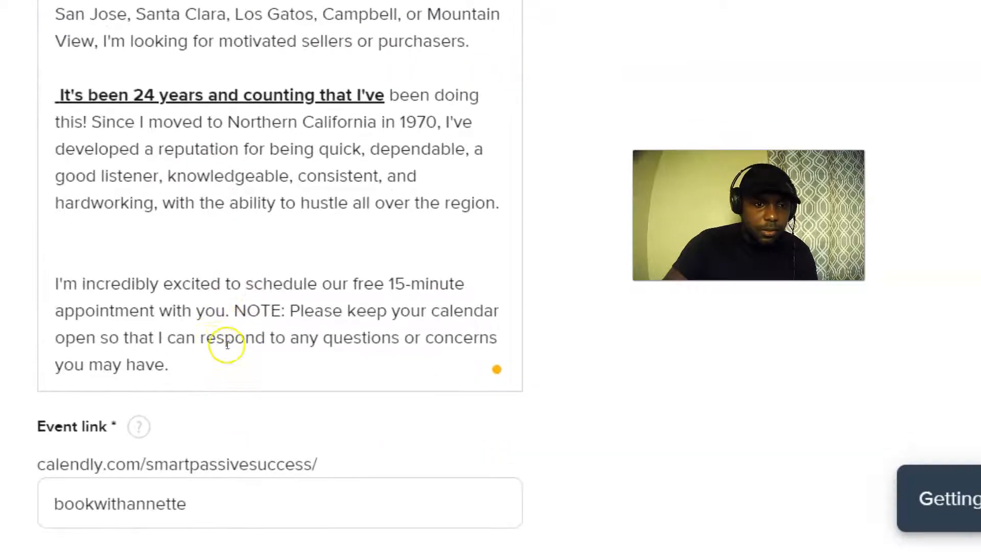
pyautogui.scroll(6, 119, 335)
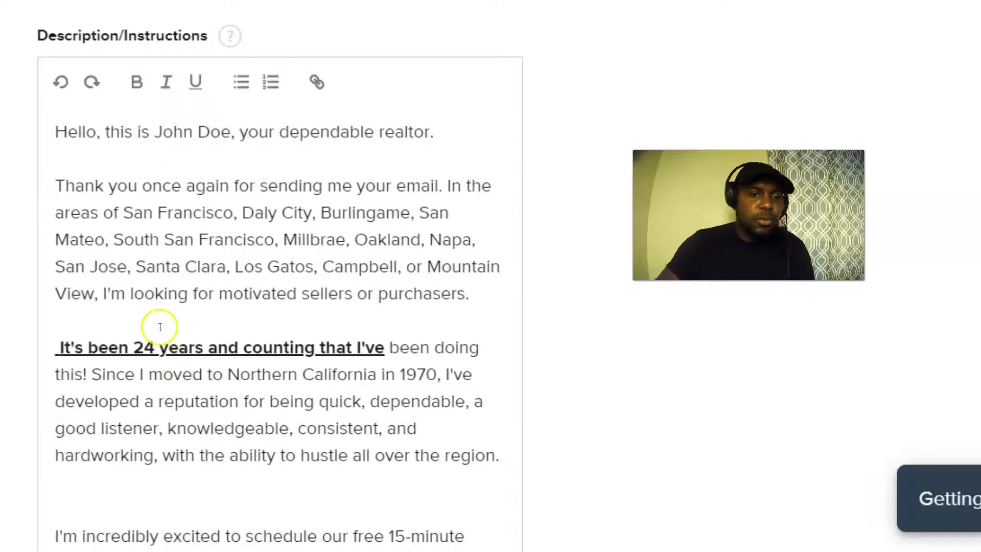
# Save the event details, now listed with Phone call and Zoom, 15 min.
pyautogui.scroll(-2, 197, 297)
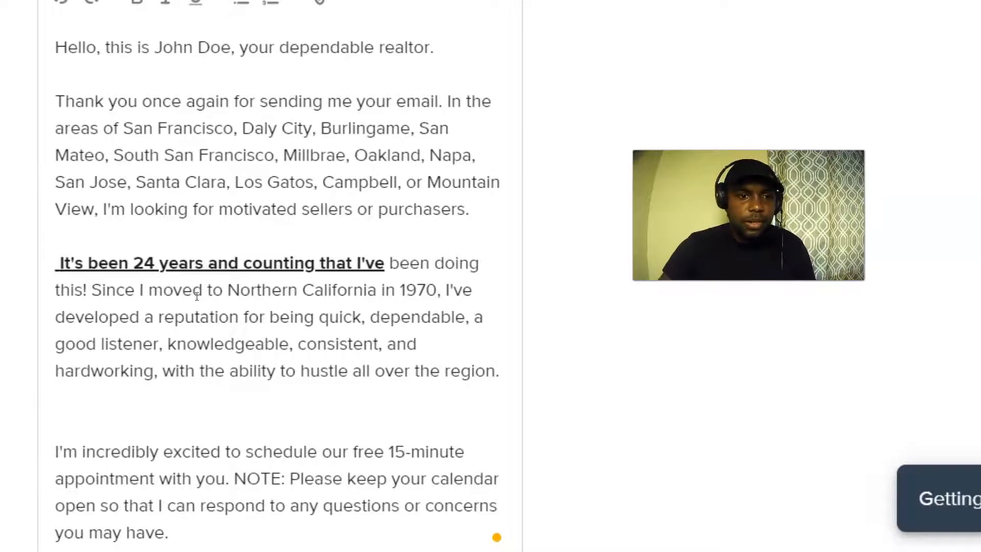
pyautogui.scroll(-3, 241, 370)
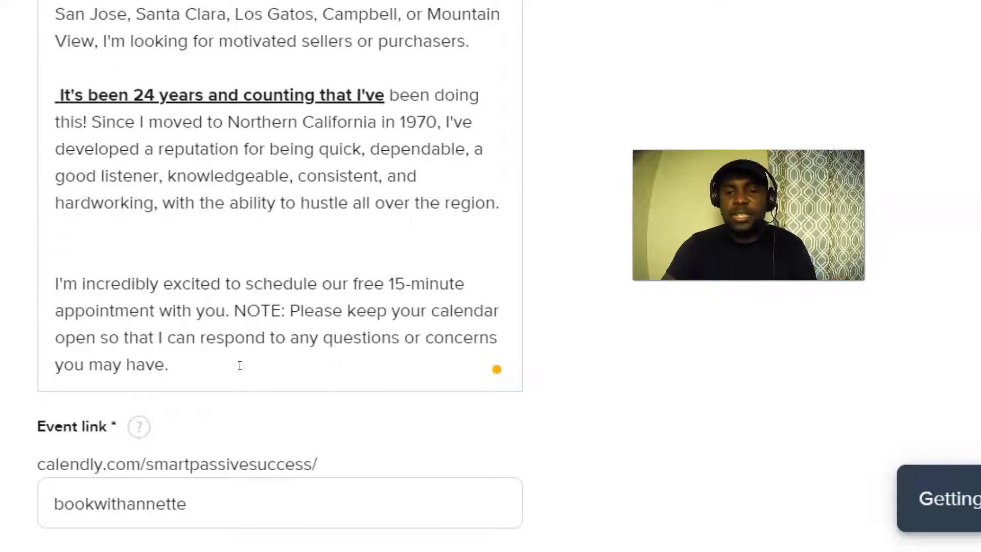
pyautogui.scroll(10, 201, 273)
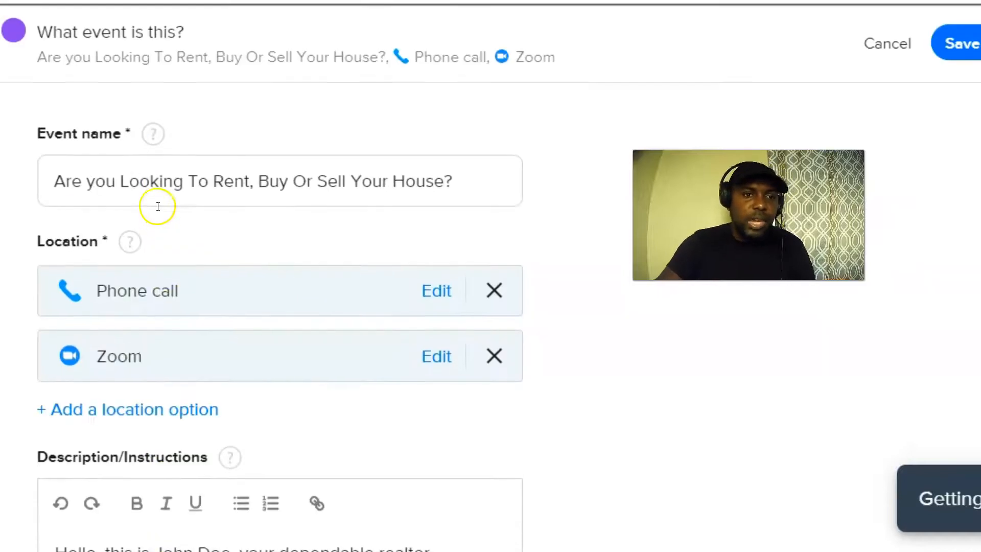
pyautogui.scroll(-13, 156, 243)
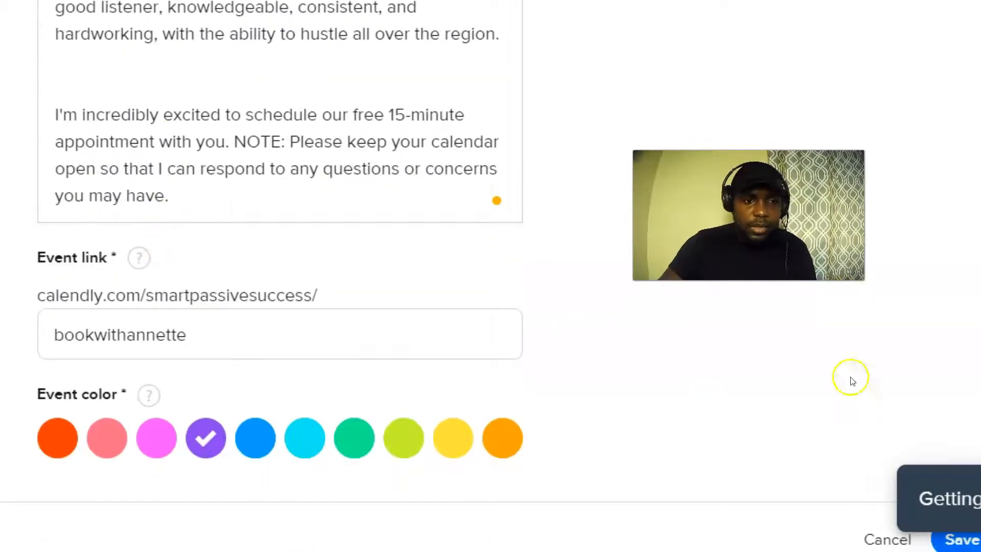
pyautogui.scroll(-5, 930, 256)
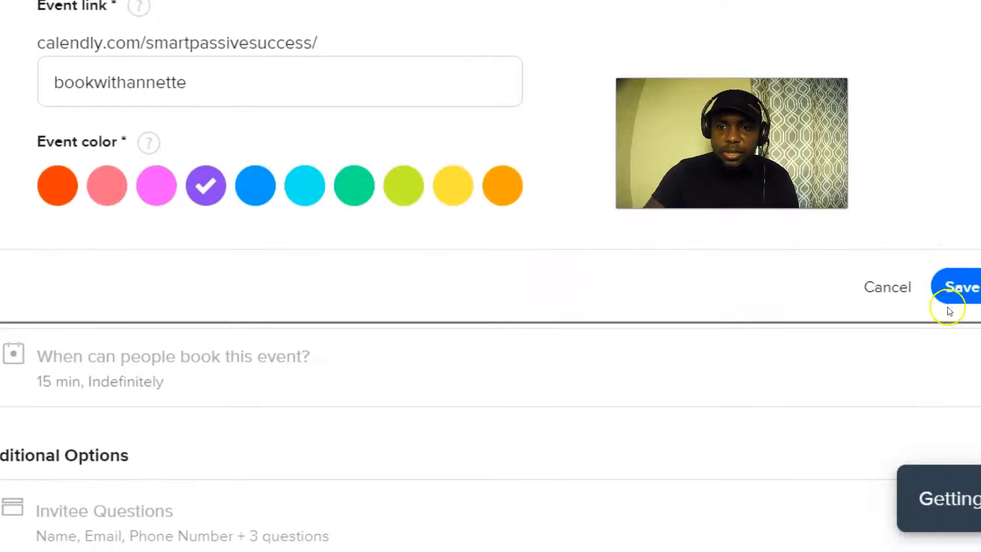
pyautogui.click(959, 286)
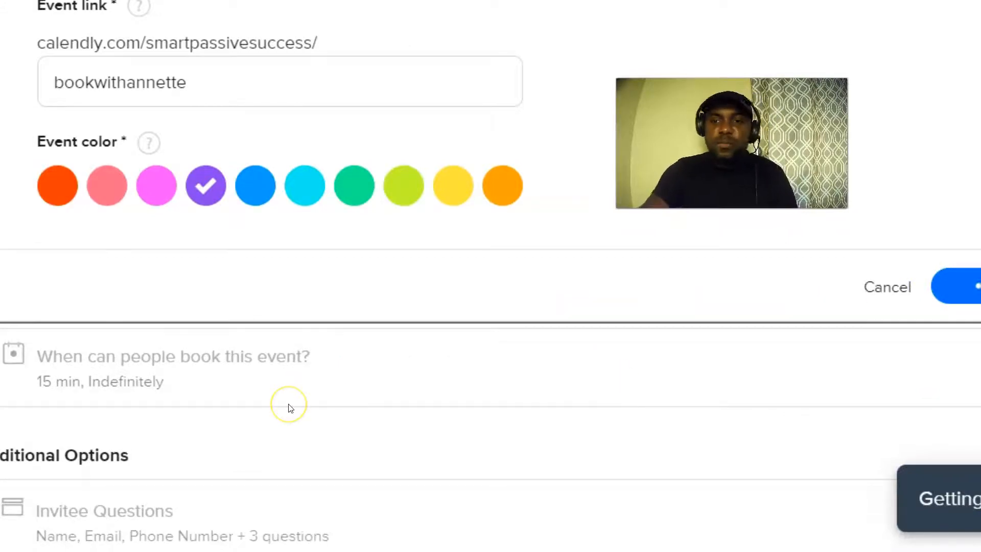
pyautogui.scroll(5, 217, 372)
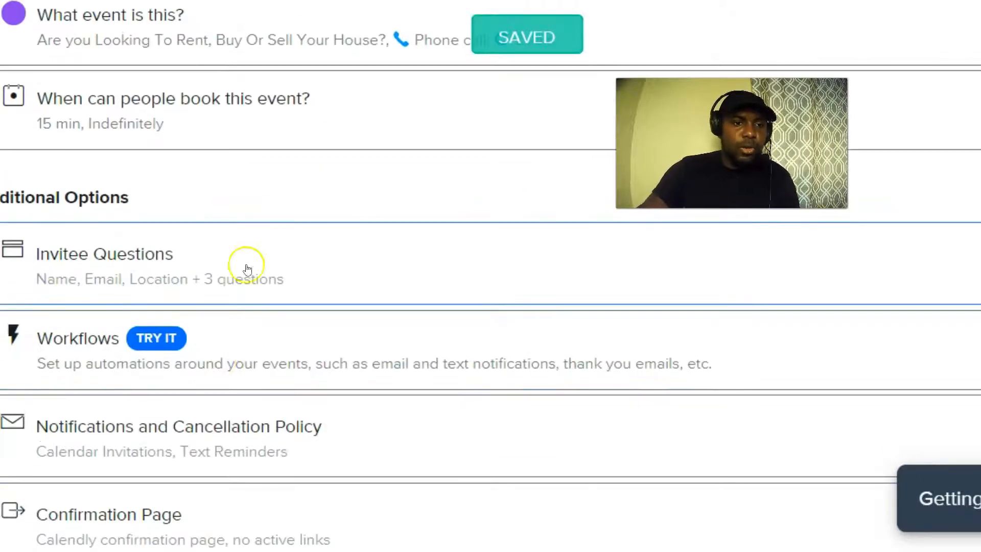
pyautogui.scroll(3, 247, 276)
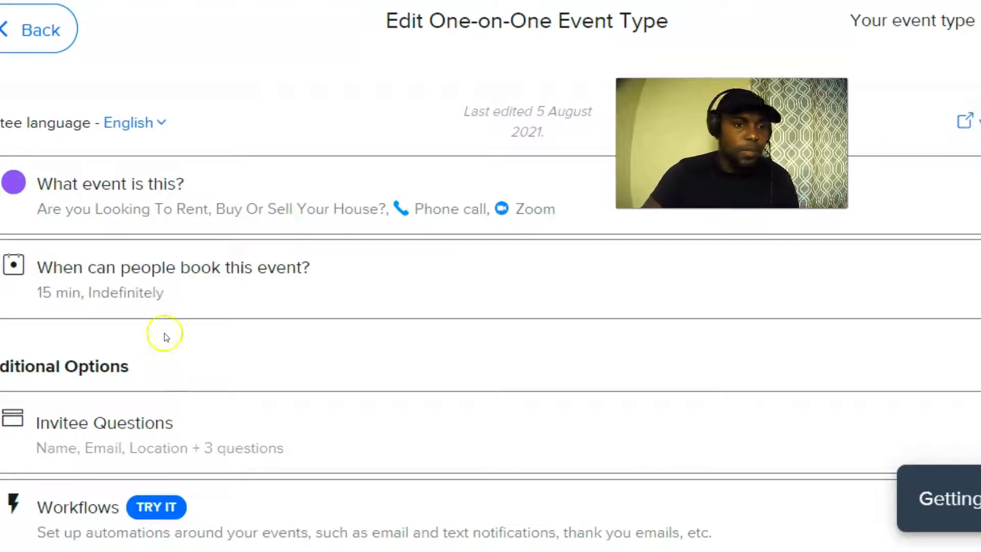
pyautogui.click(214, 277)
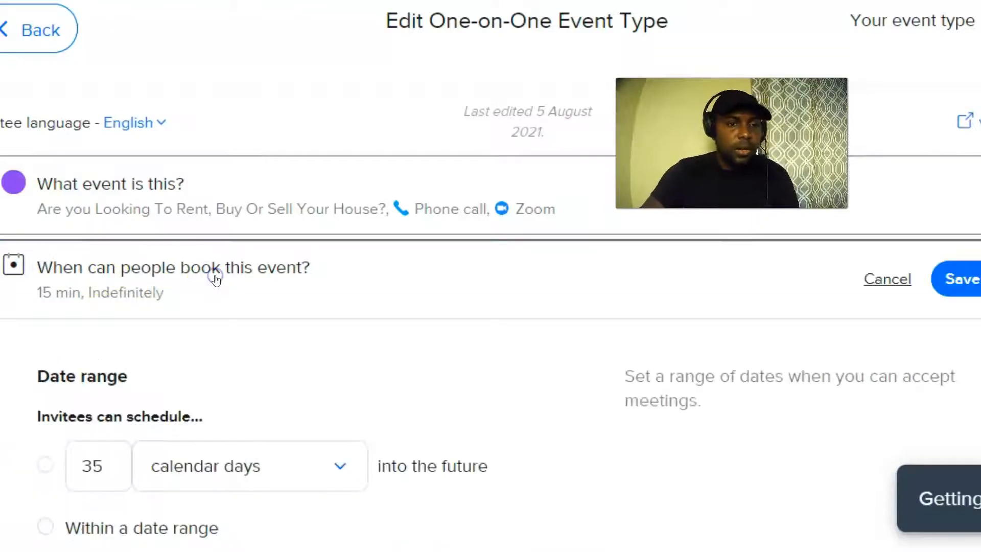
pyautogui.scroll(-3, 307, 286)
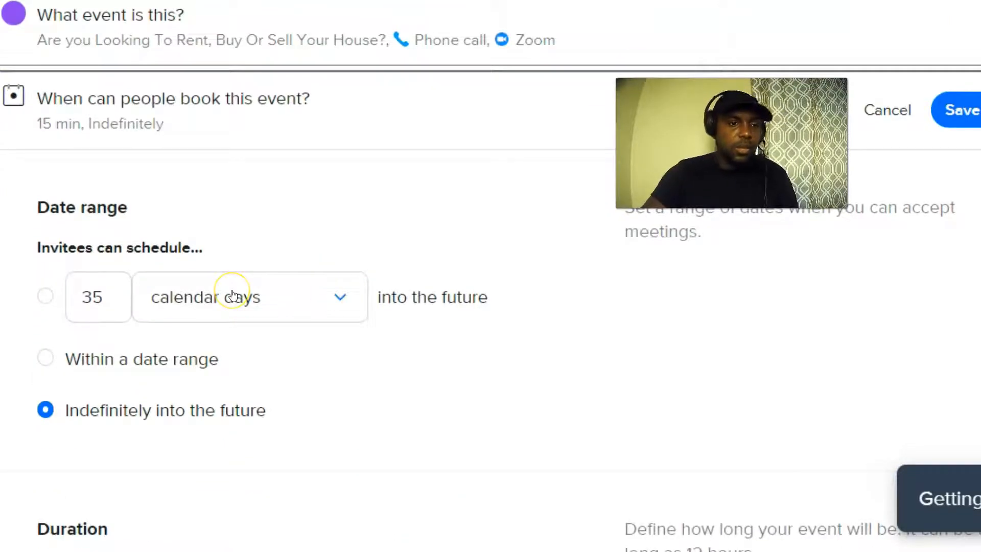
pyautogui.scroll(-2, 233, 296)
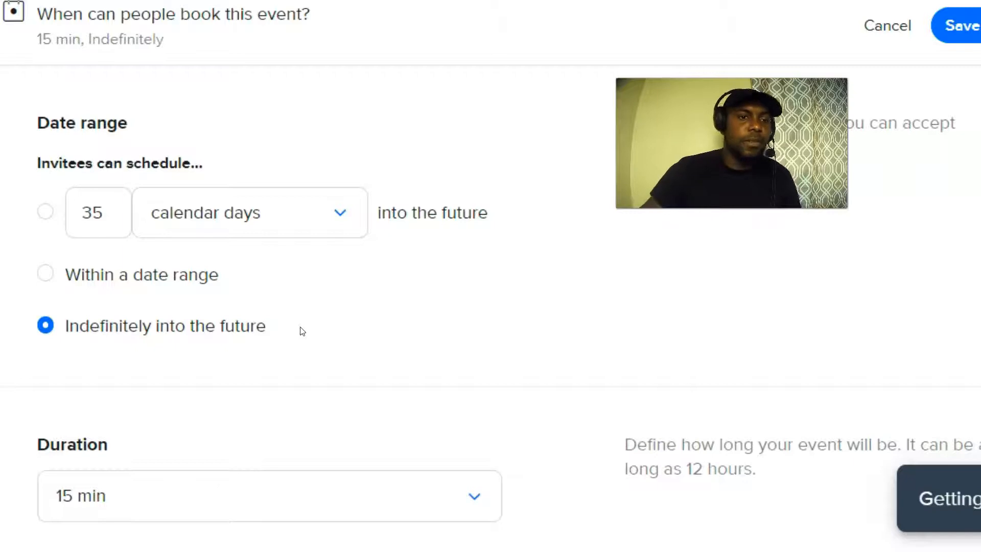
pyautogui.scroll(3, 120, 158)
pyautogui.scroll(-2, 110, 291)
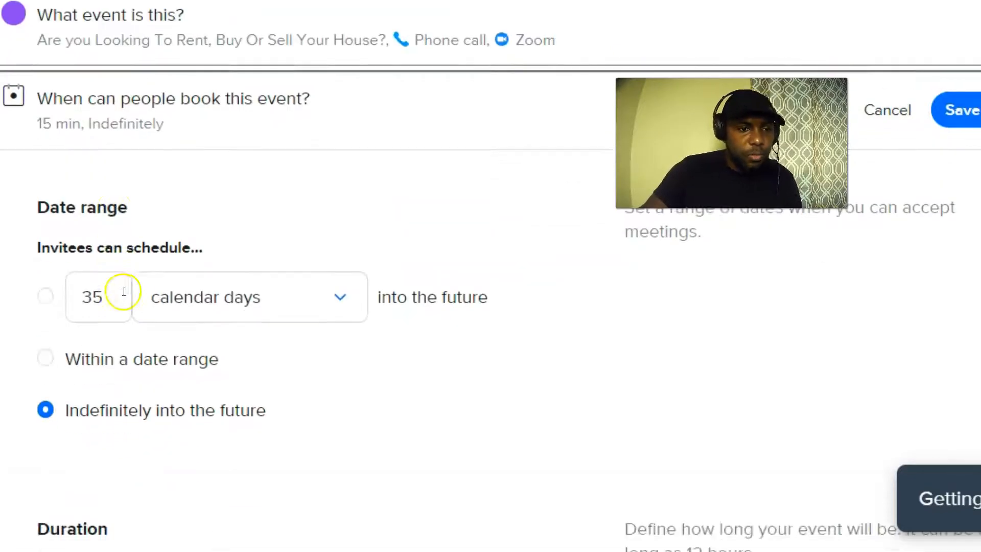
pyautogui.click(45, 359)
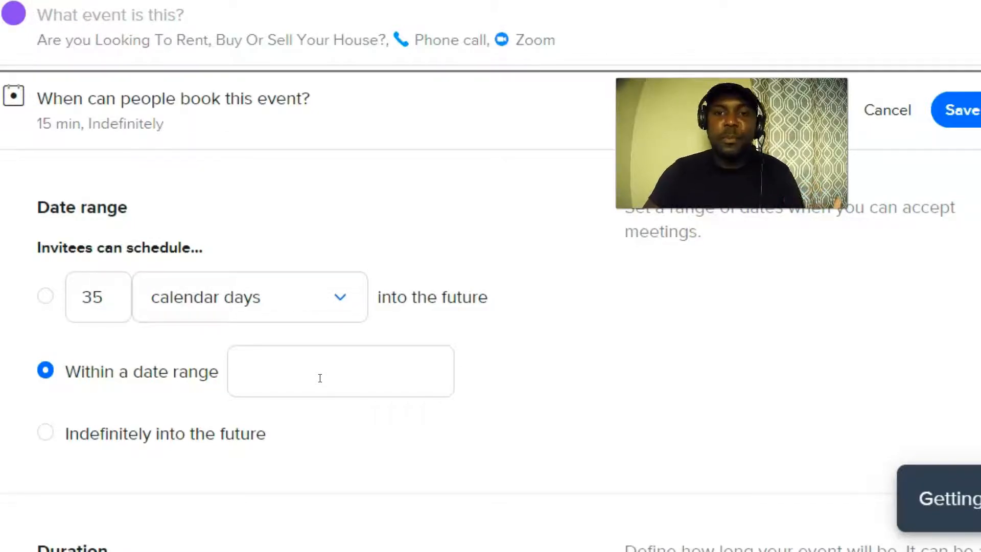
pyautogui.scroll(-2, 320, 378)
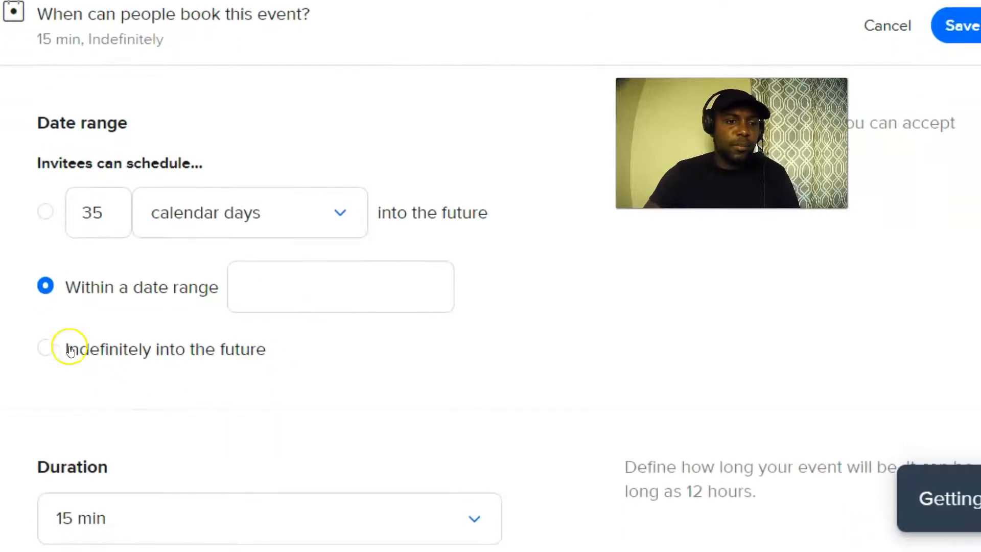
pyautogui.click(42, 353)
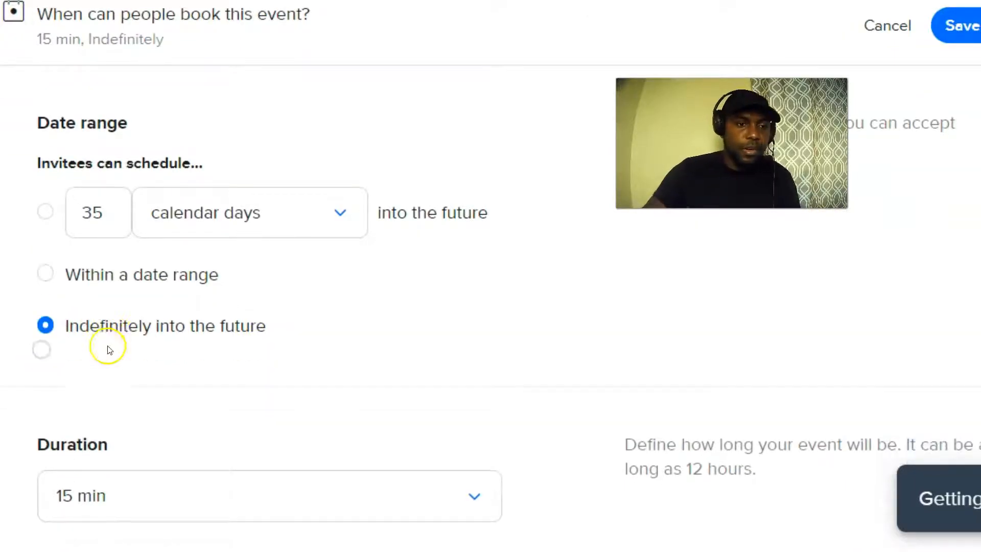
pyautogui.scroll(-6, 169, 333)
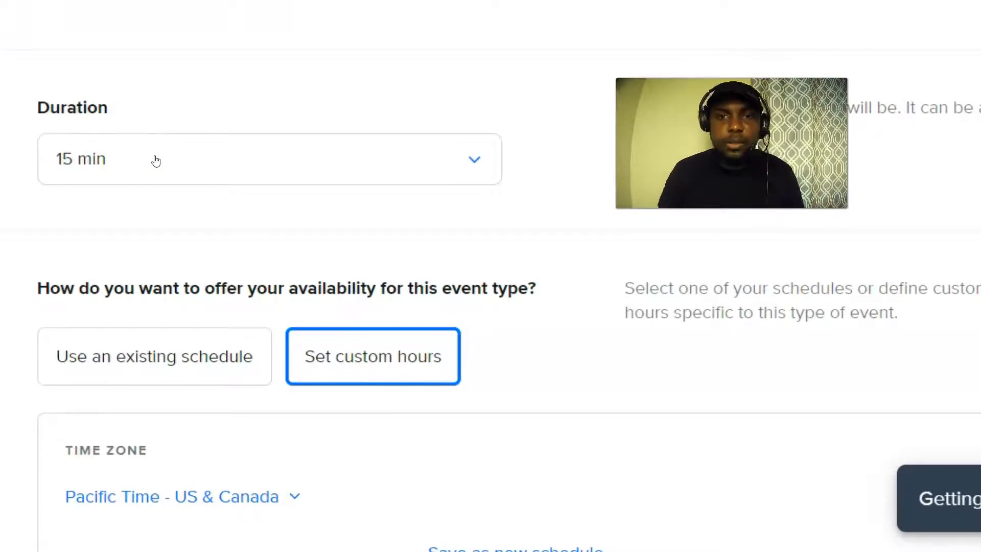
pyautogui.click(153, 160)
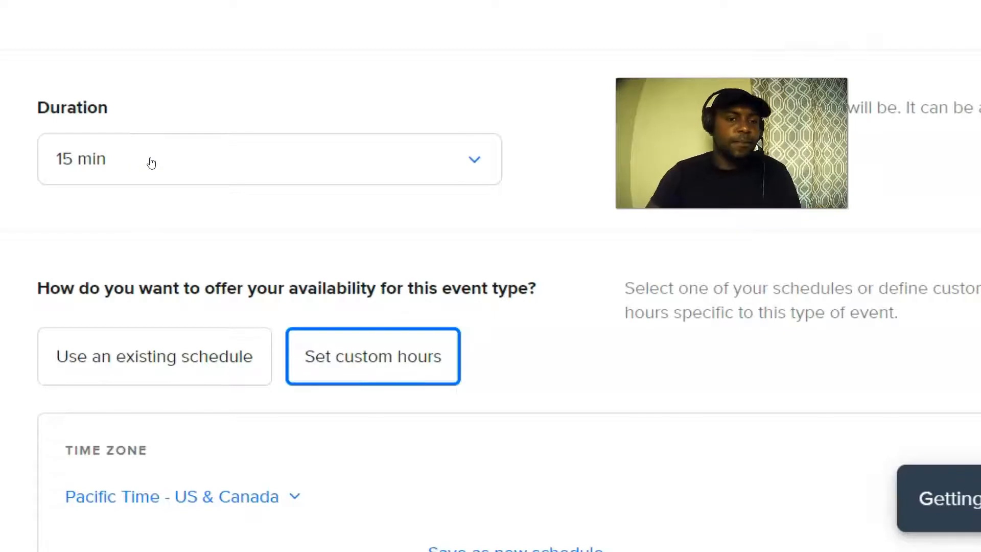
pyautogui.scroll(-3, 22, 168)
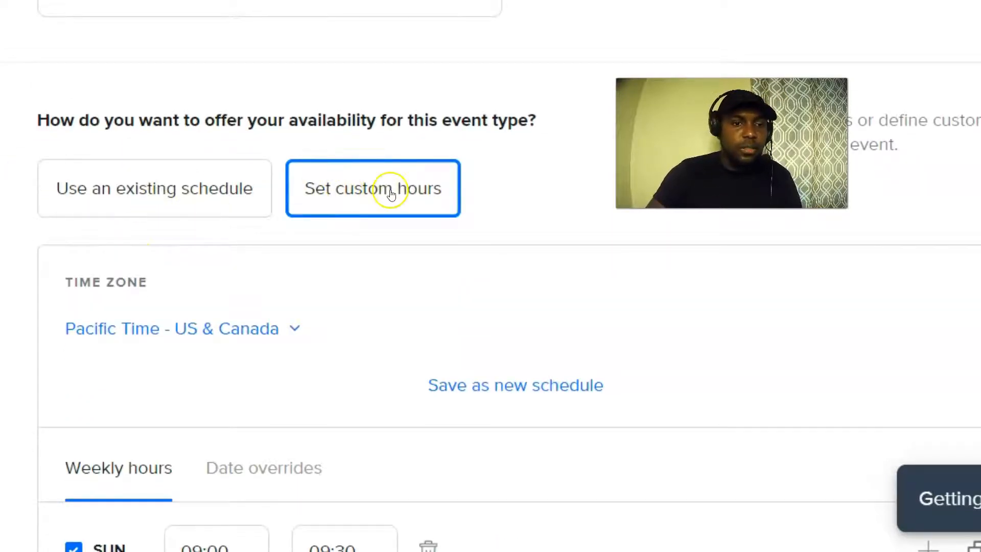
pyautogui.scroll(-3, 391, 194)
pyautogui.scroll(-3, 391, 195)
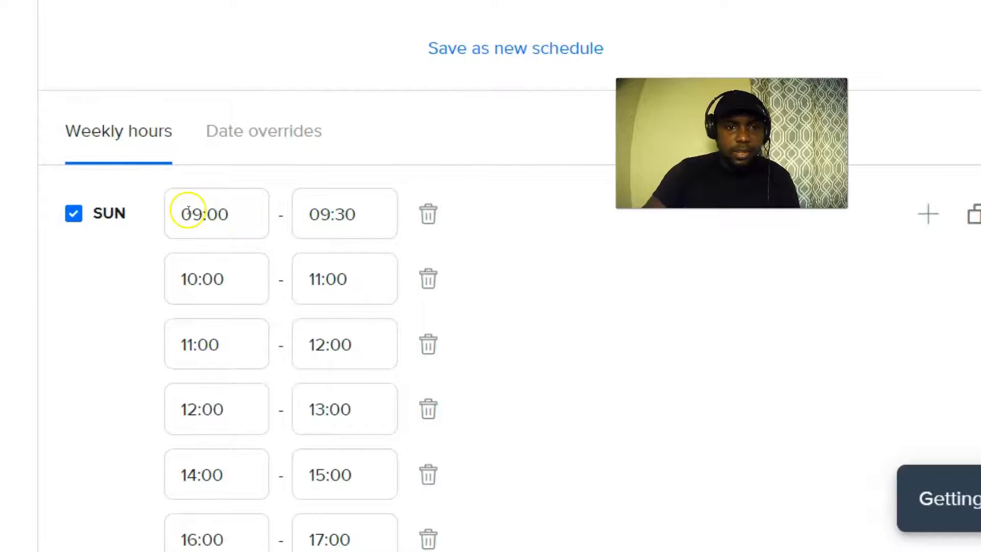
pyautogui.scroll(-2, 242, 269)
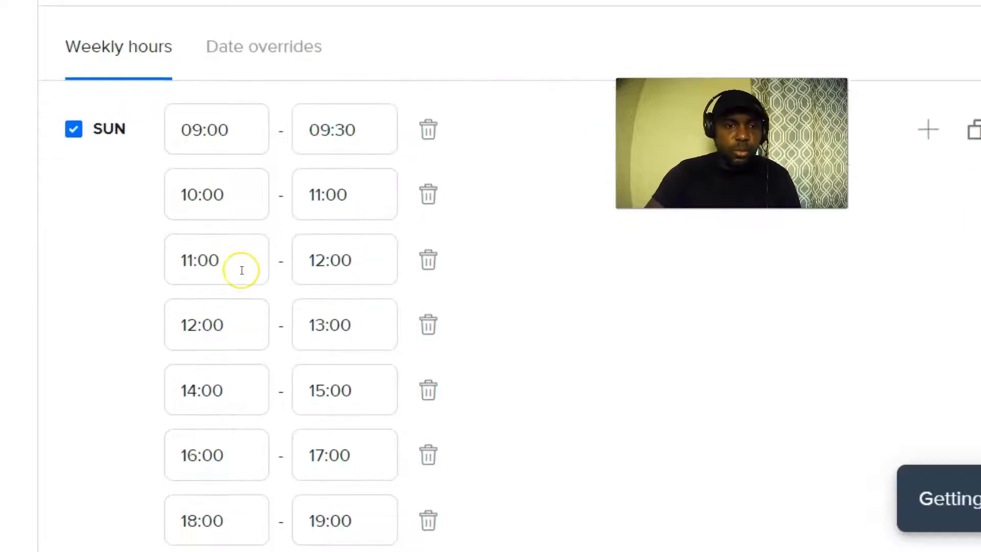
pyautogui.scroll(6, 280, 307)
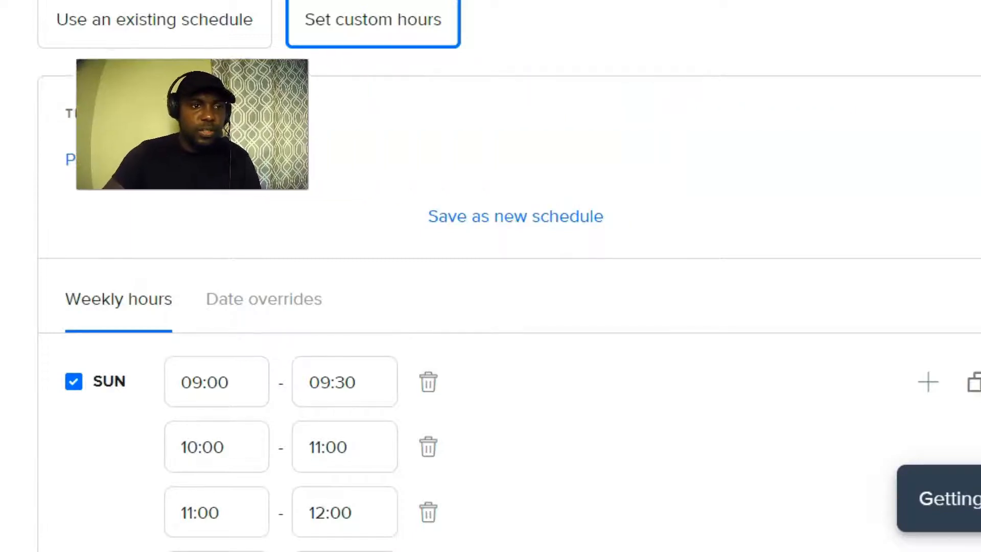
pyautogui.scroll(-2, 931, 245)
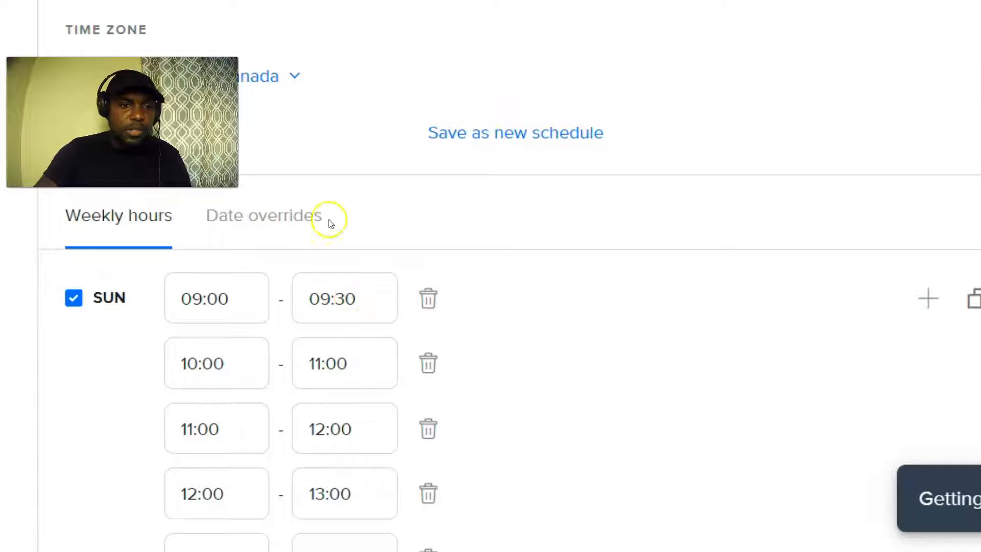
# Make Sunday unavailable for bookings.
pyautogui.click(72, 303)
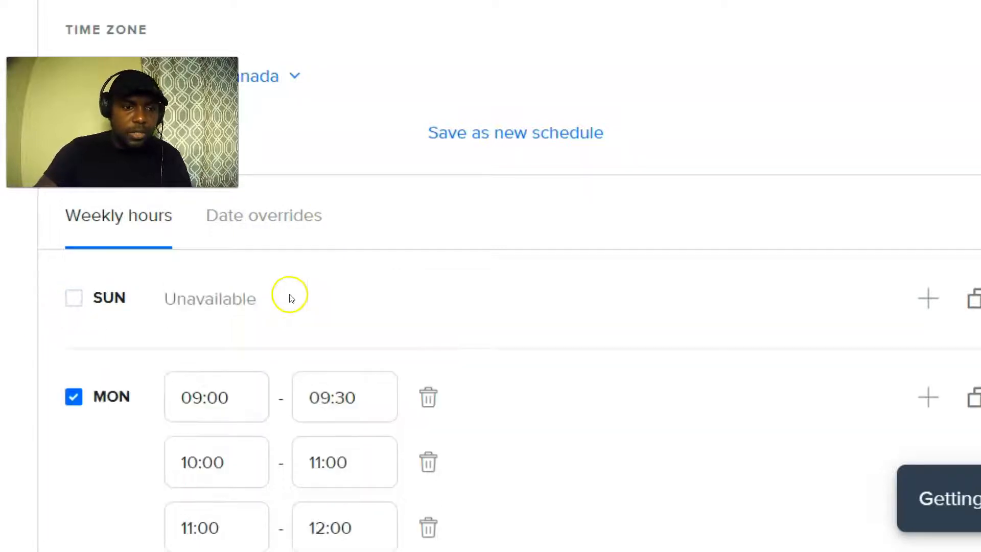
pyautogui.scroll(-3, 508, 280)
pyautogui.scroll(-8, 92, 345)
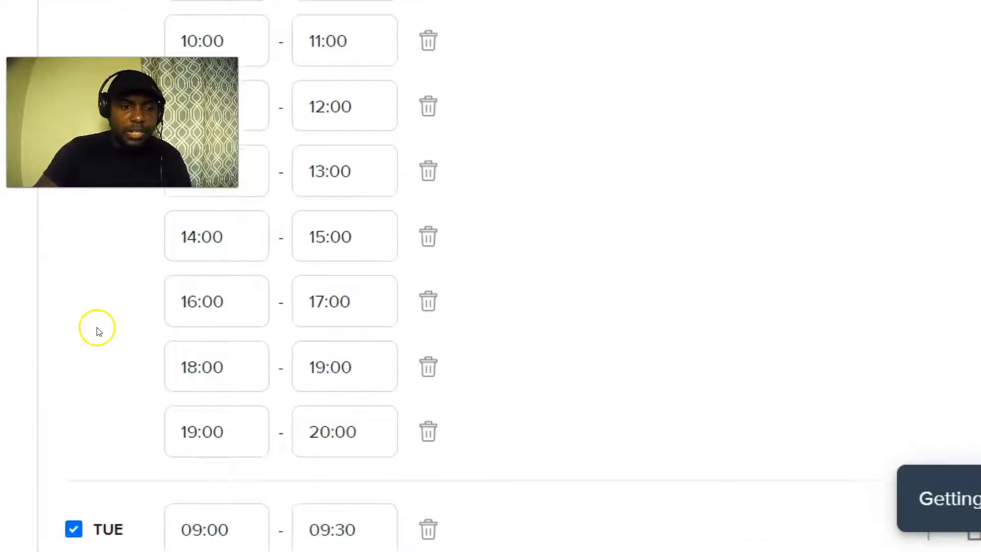
pyautogui.scroll(6, 101, 339)
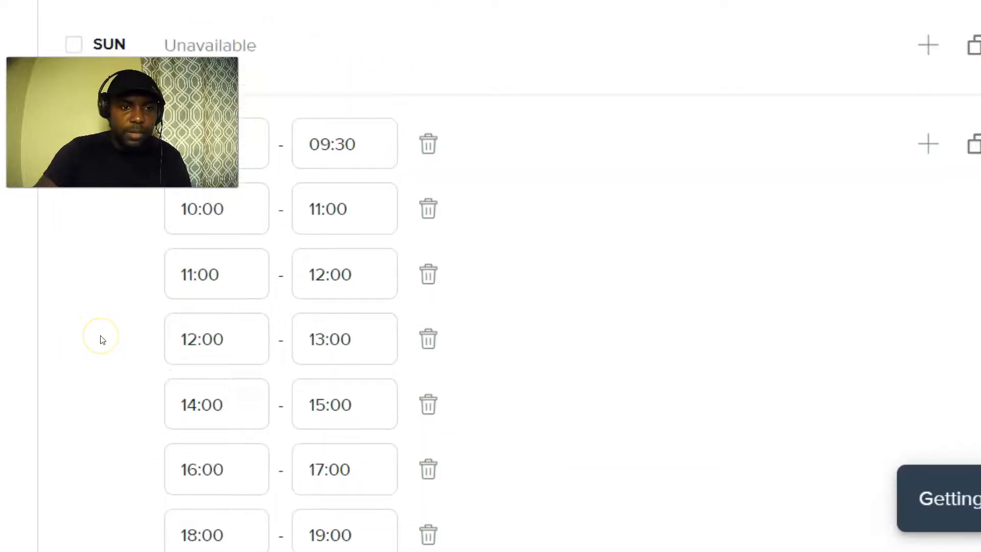
pyautogui.scroll(3, 74, 309)
# Trim Monday's availability by removing the 14:00–15:00, 16:00–17:00, 18:00–19:00, 19:00–20:00 and added 21:00–22:00 slots.
pyautogui.click(73, 312)
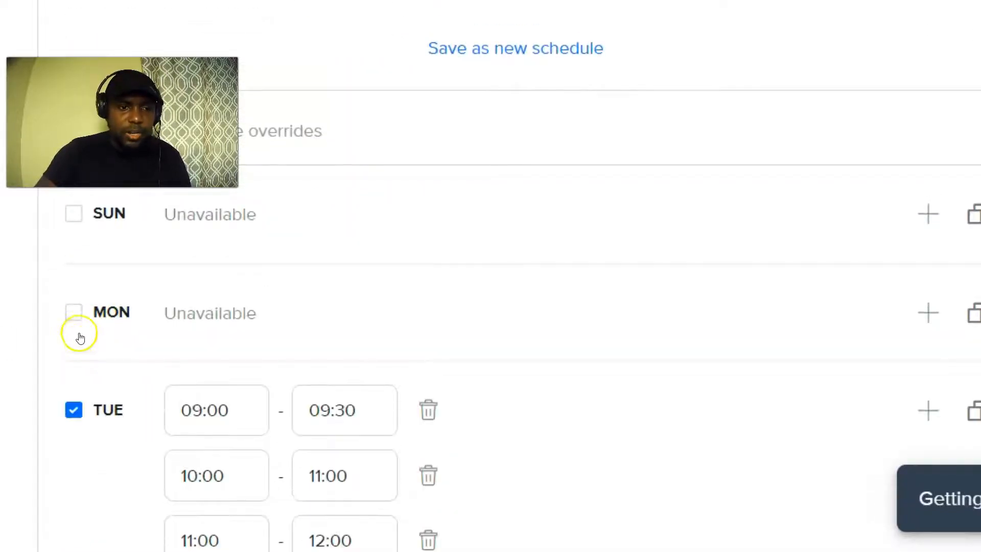
pyautogui.click(76, 316)
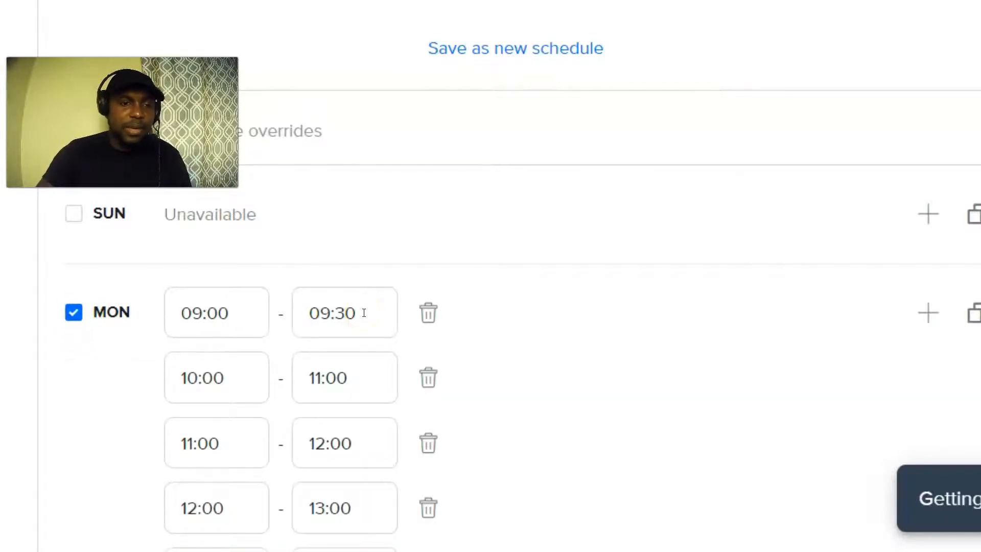
pyautogui.scroll(-3, 366, 315)
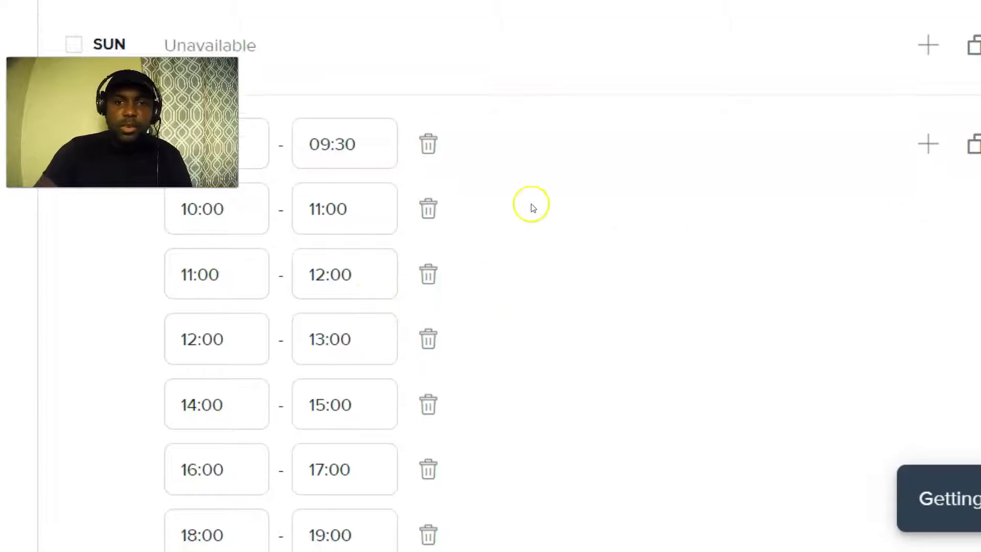
pyautogui.click(930, 147)
pyautogui.scroll(-3, 453, 357)
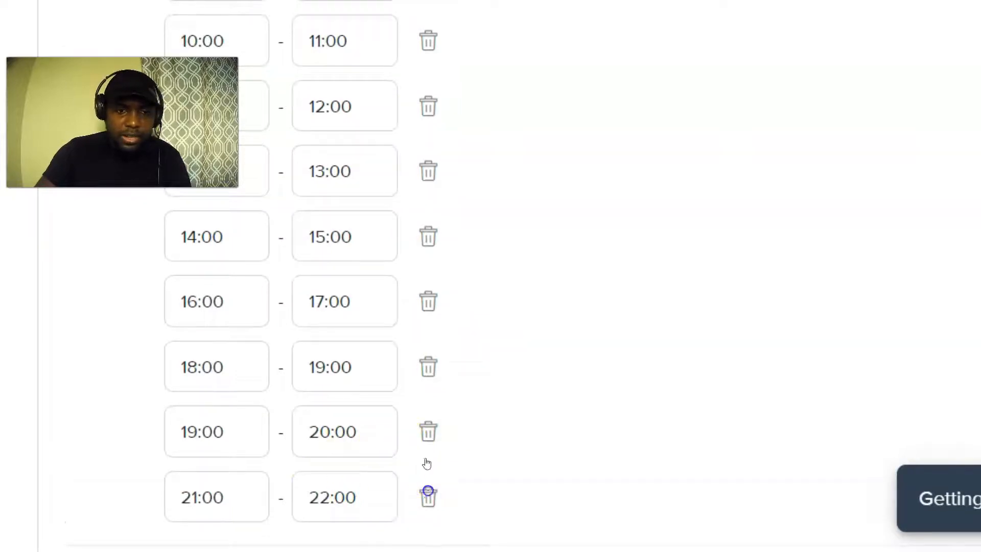
pyautogui.click(428, 496)
pyautogui.click(428, 435)
pyautogui.click(428, 366)
pyautogui.click(428, 301)
pyautogui.click(422, 240)
# Scroll down to the buffer settings showing 5 min before and 10 min after the event.
pyautogui.scroll(5, 357, 335)
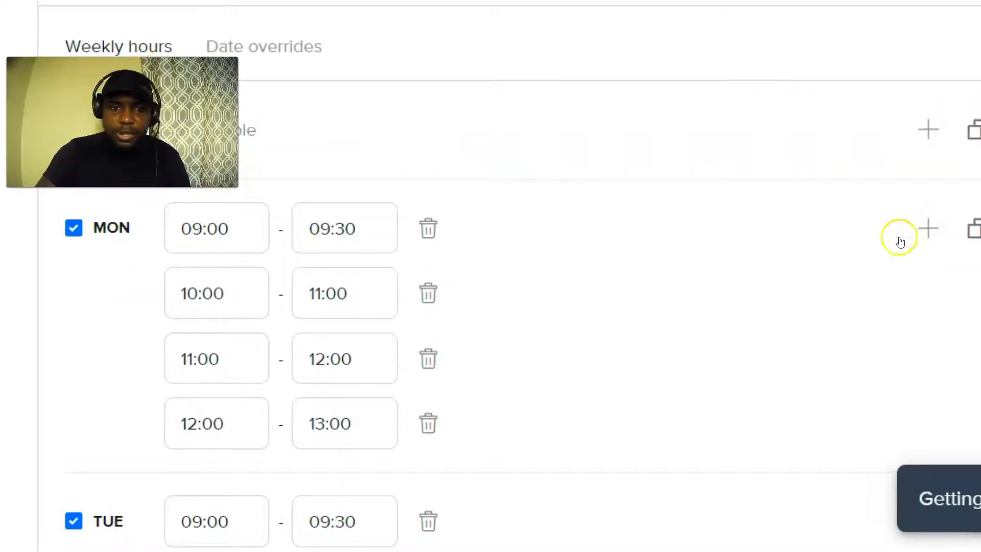
pyautogui.scroll(-2, 372, 278)
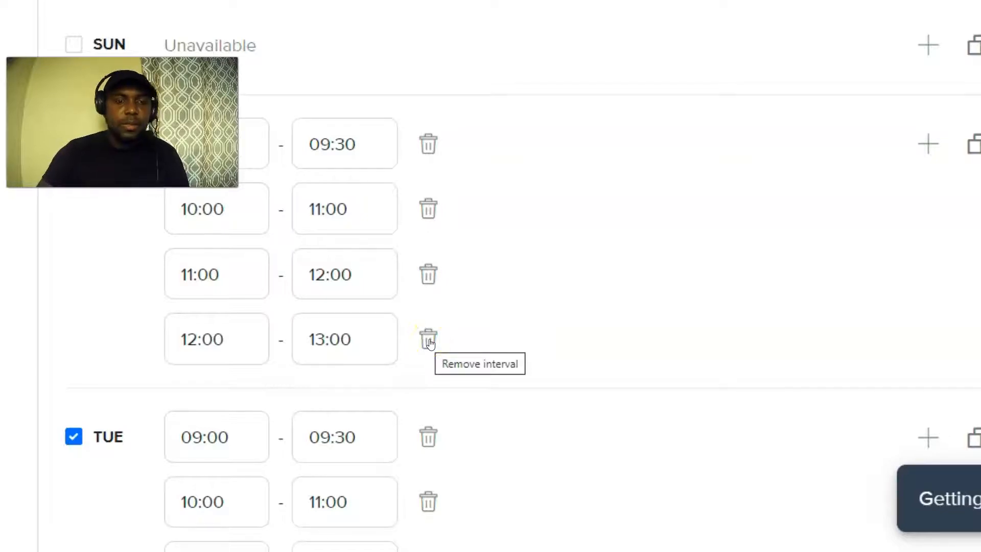
pyautogui.scroll(-5, 313, 289)
pyautogui.scroll(-15, 317, 299)
pyautogui.scroll(-15, 323, 310)
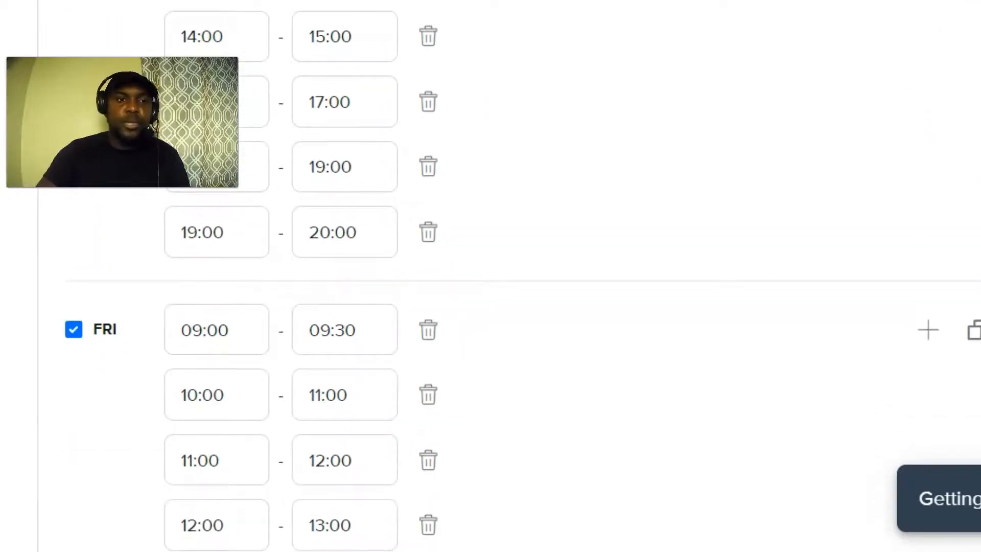
pyautogui.scroll(-12, 398, 228)
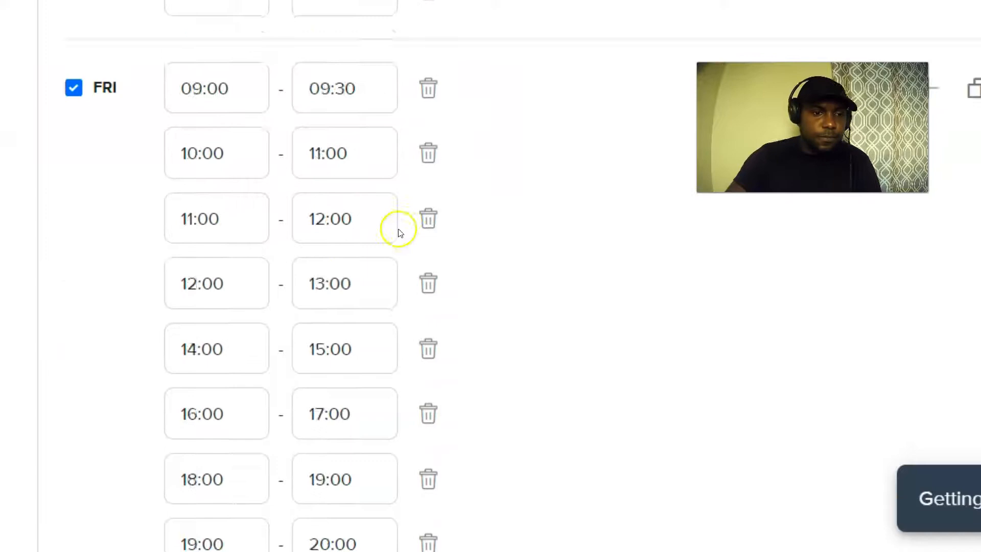
pyautogui.scroll(-16, 274, 342)
pyautogui.scroll(7, 197, 328)
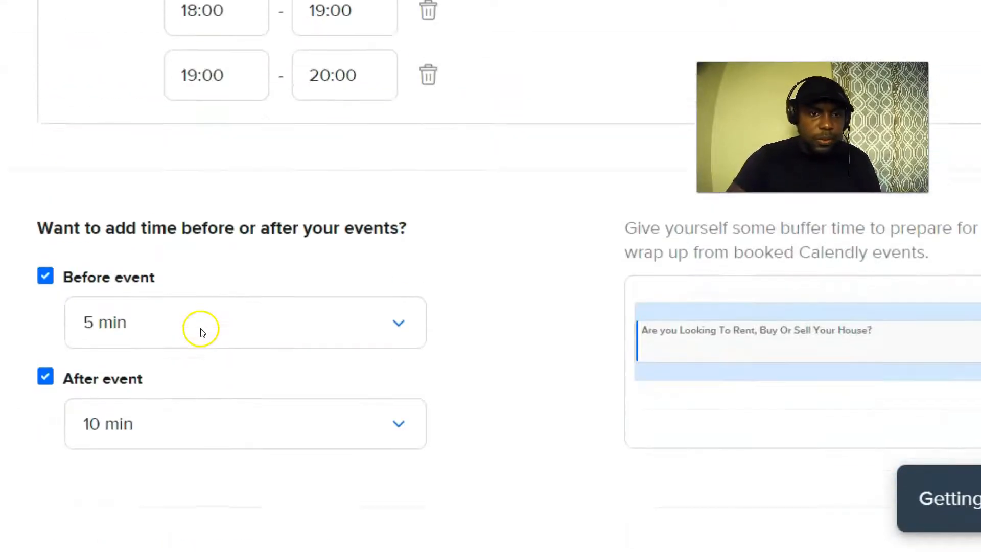
pyautogui.scroll(12, 201, 330)
pyautogui.scroll(-5, 201, 301)
pyautogui.scroll(20, 132, 236)
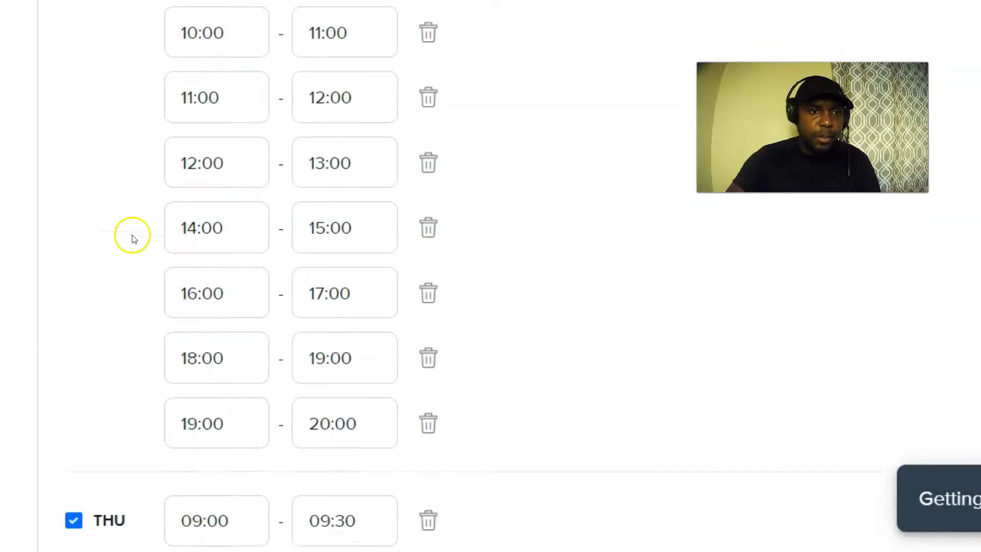
pyautogui.scroll(-20, 131, 243)
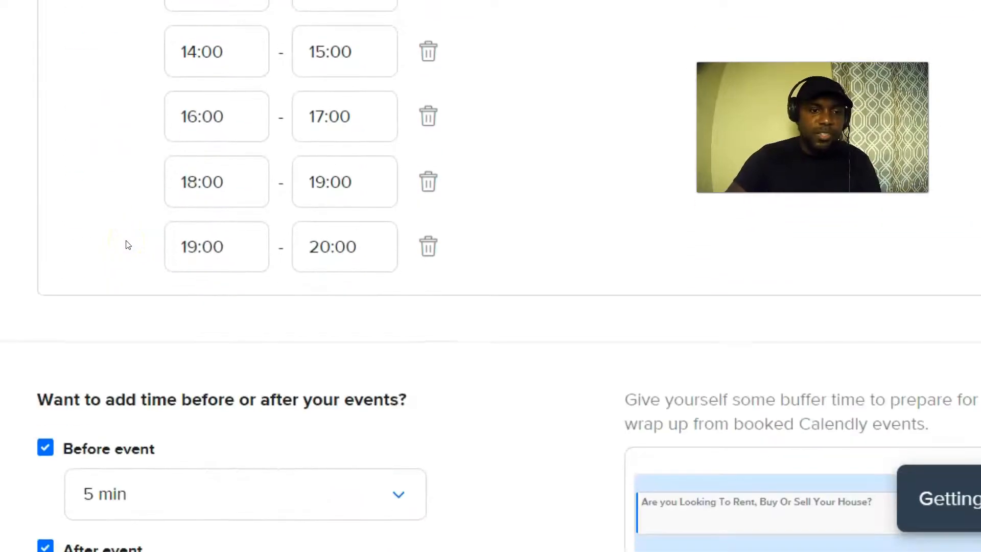
pyautogui.scroll(-3, 127, 245)
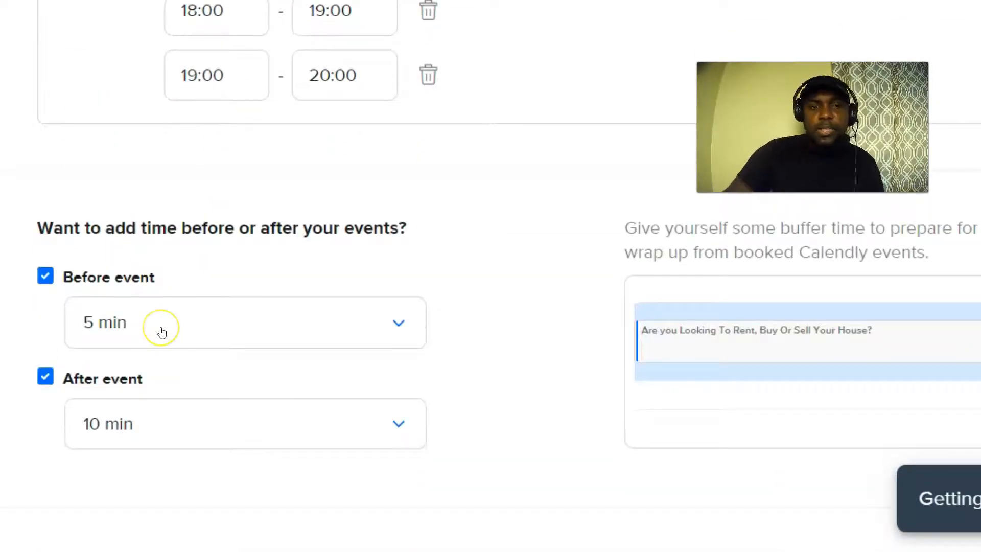
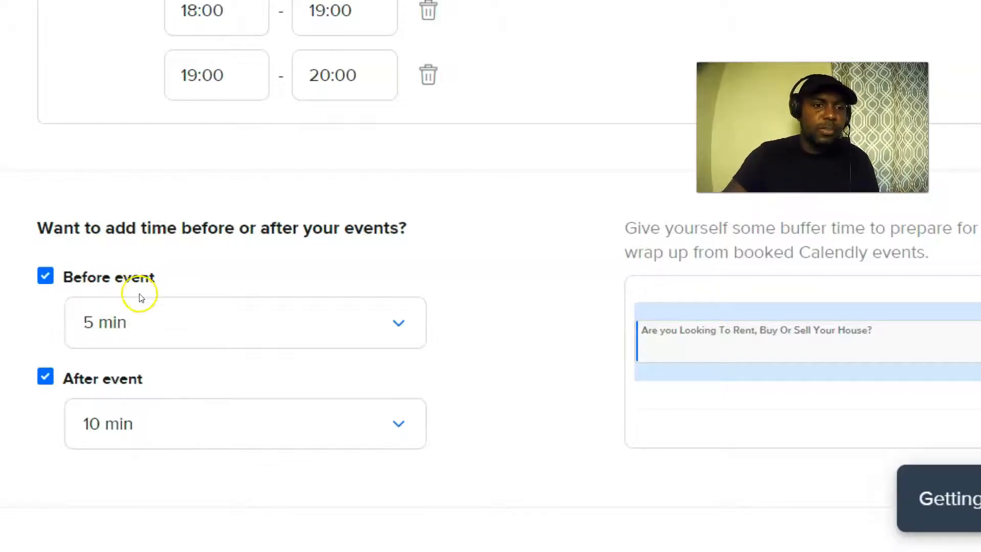
# Save the availability with the 5 min before and 10 min after buffers, then expand Invitee Questions.
pyautogui.scroll(-5, 412, 313)
pyautogui.scroll(1, 363, 296)
pyautogui.scroll(-3, 292, 259)
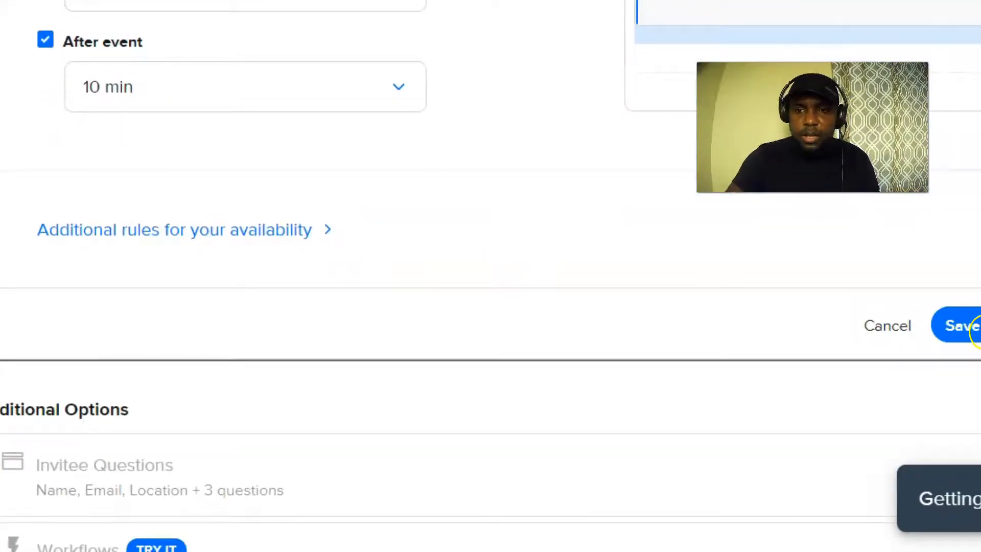
pyautogui.click(976, 326)
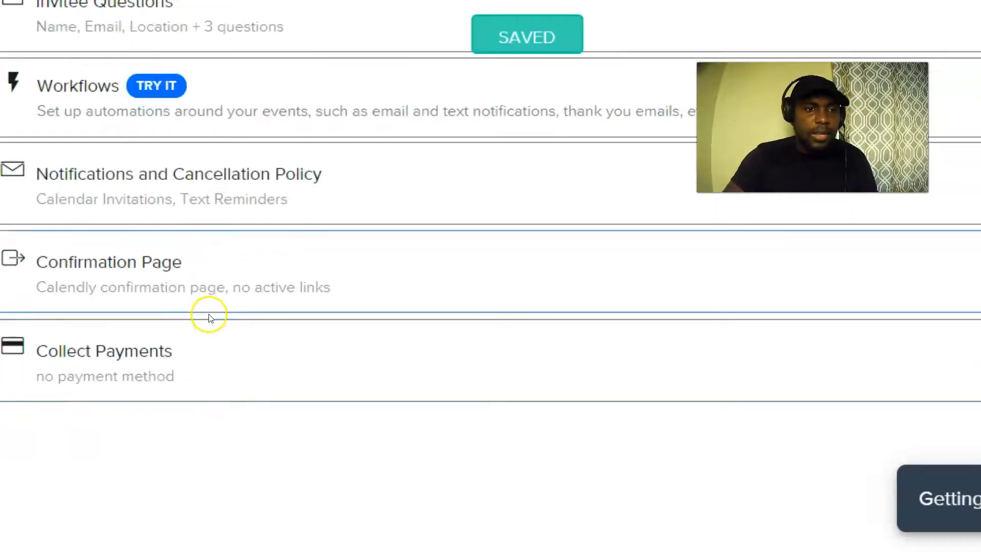
pyautogui.scroll(5, 209, 314)
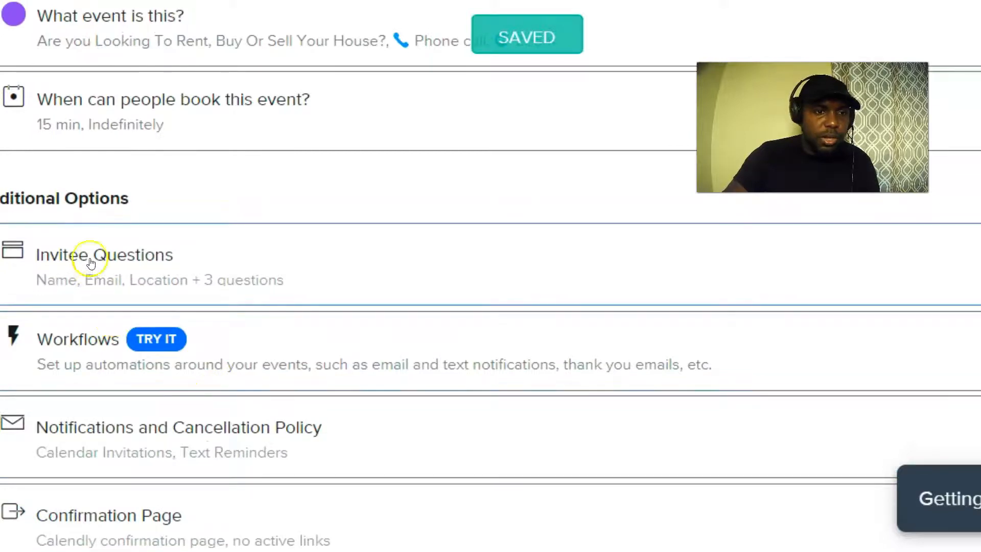
pyautogui.click(123, 266)
# Scroll through the invitee questions, including the required 'what are you looking to do exactly?' question.
pyautogui.scroll(-3, 135, 271)
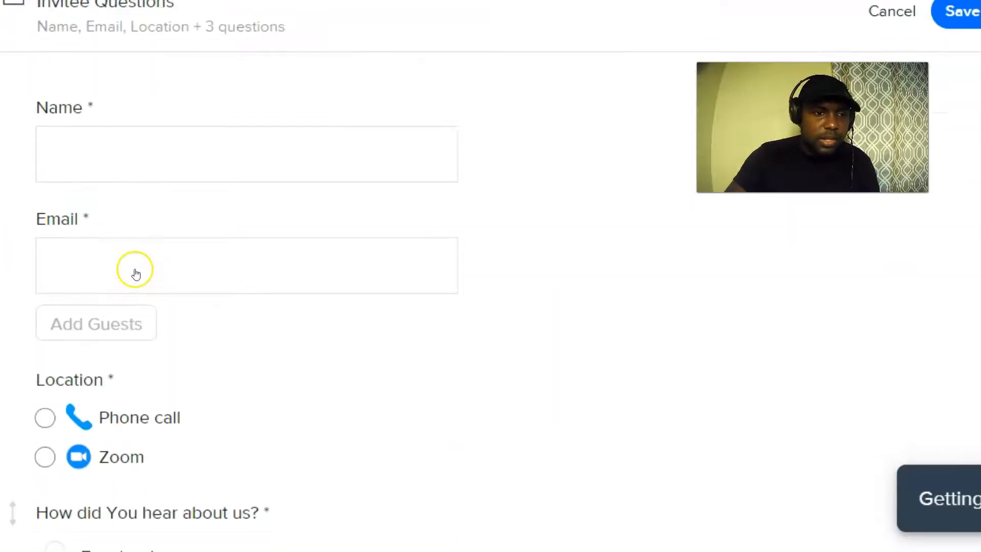
pyautogui.scroll(1, 135, 271)
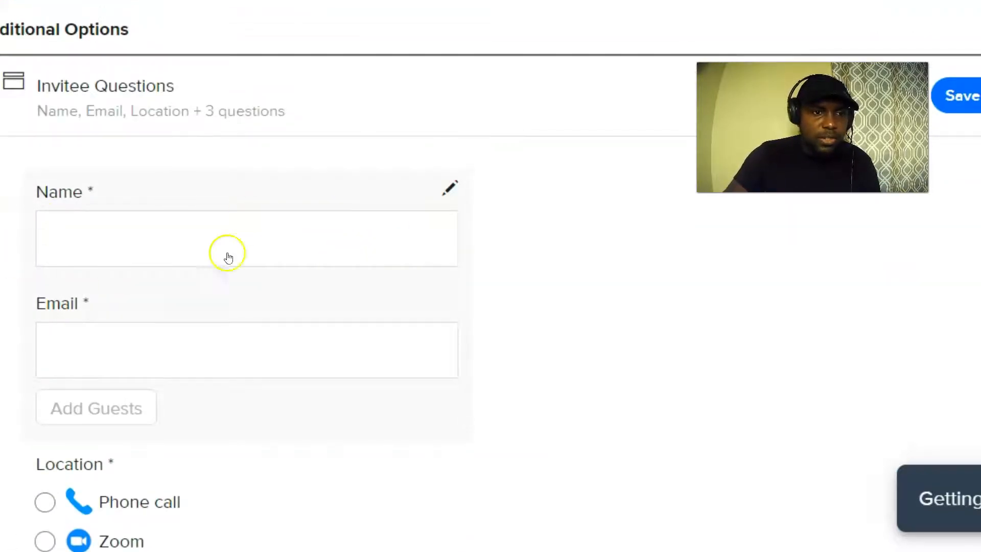
pyautogui.scroll(-2, 222, 335)
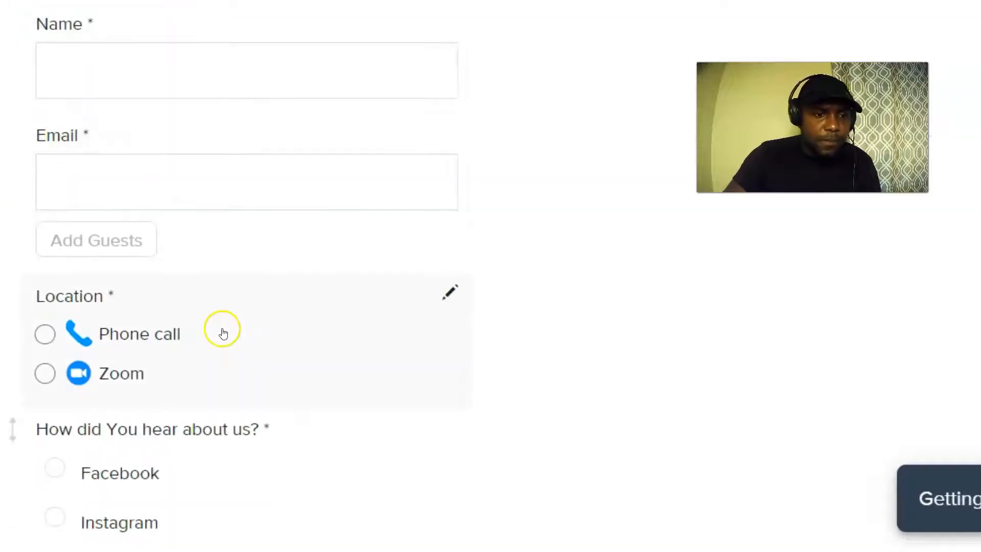
pyautogui.scroll(-1, 173, 342)
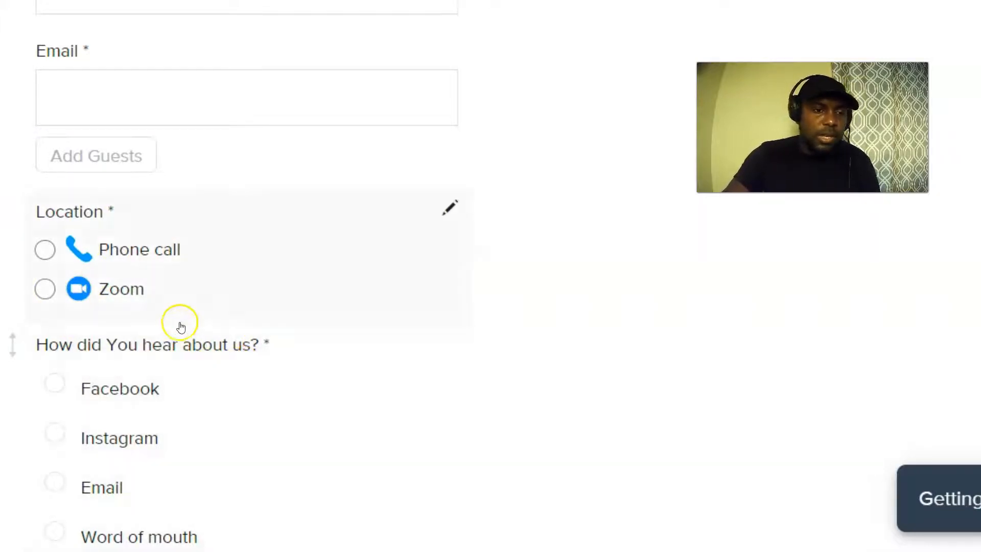
pyautogui.scroll(-3, 163, 270)
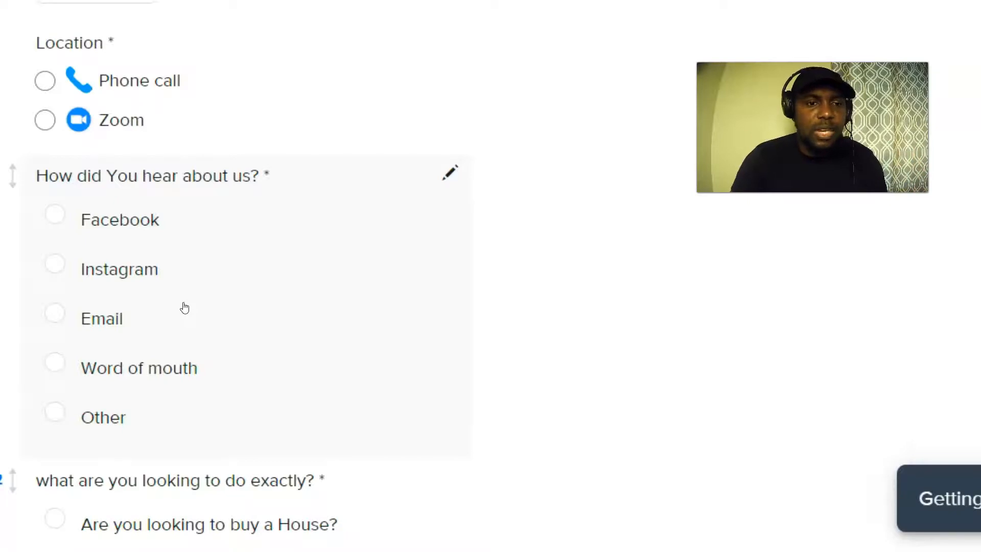
pyautogui.scroll(-5, 185, 314)
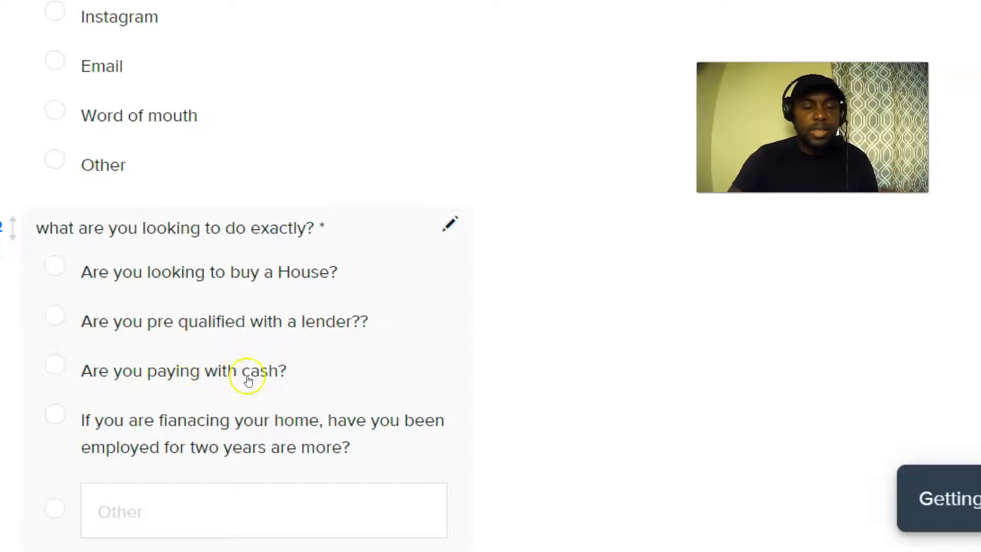
pyautogui.scroll(-3, 248, 381)
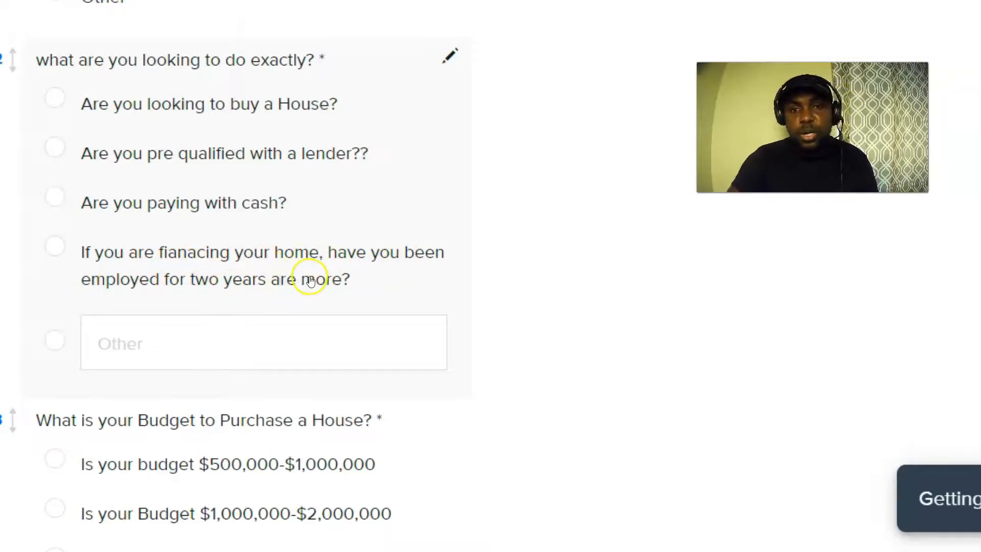
pyautogui.scroll(-2, 310, 281)
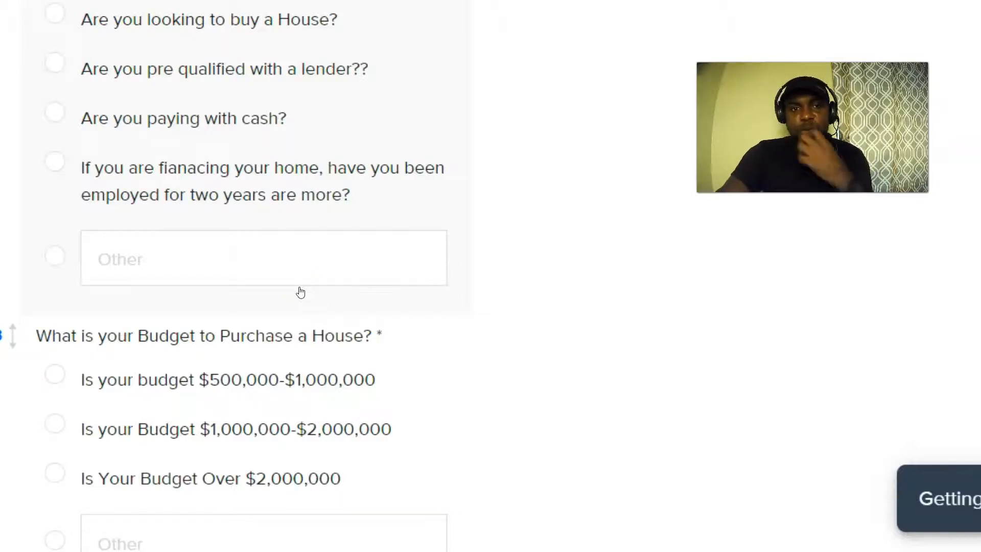
pyautogui.scroll(-2, 219, 320)
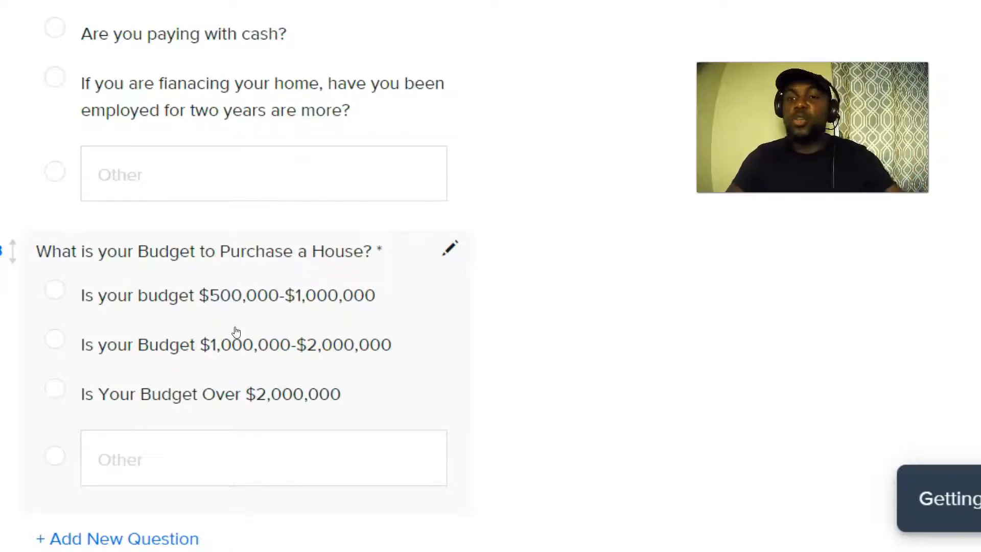
pyautogui.scroll(-5, 225, 327)
pyautogui.scroll(4, 207, 329)
pyautogui.scroll(-3, 107, 189)
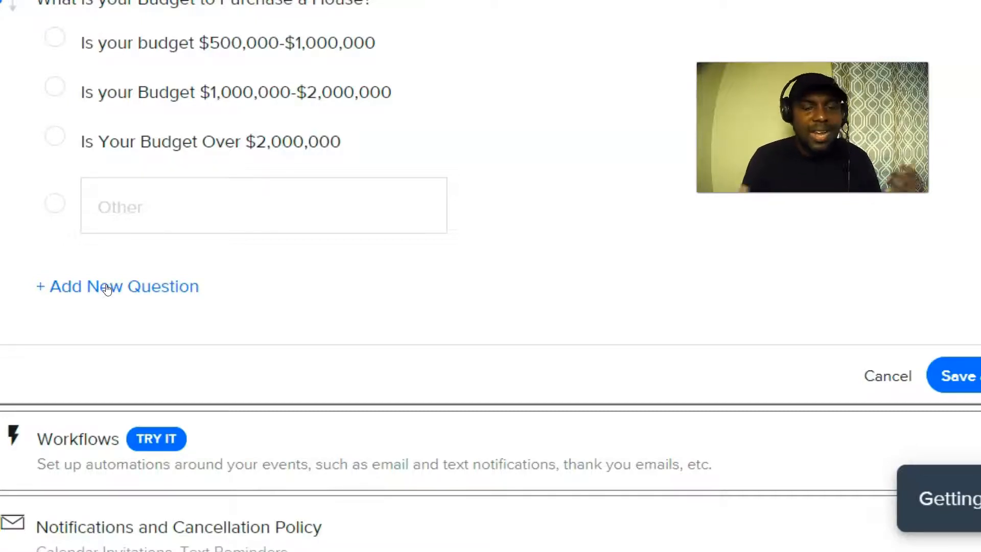
pyautogui.click(72, 287)
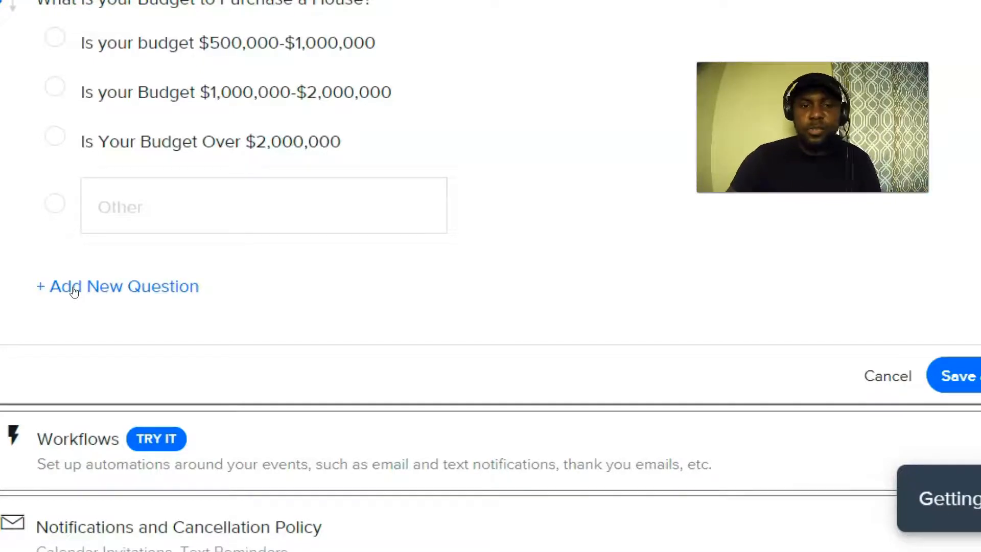
pyautogui.scroll(10, 72, 256)
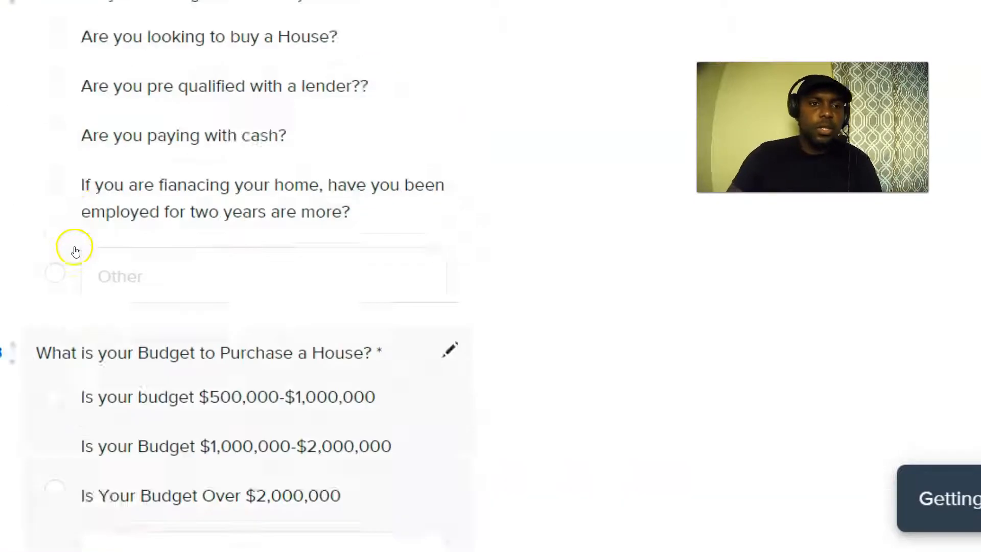
pyautogui.scroll(5, 41, 230)
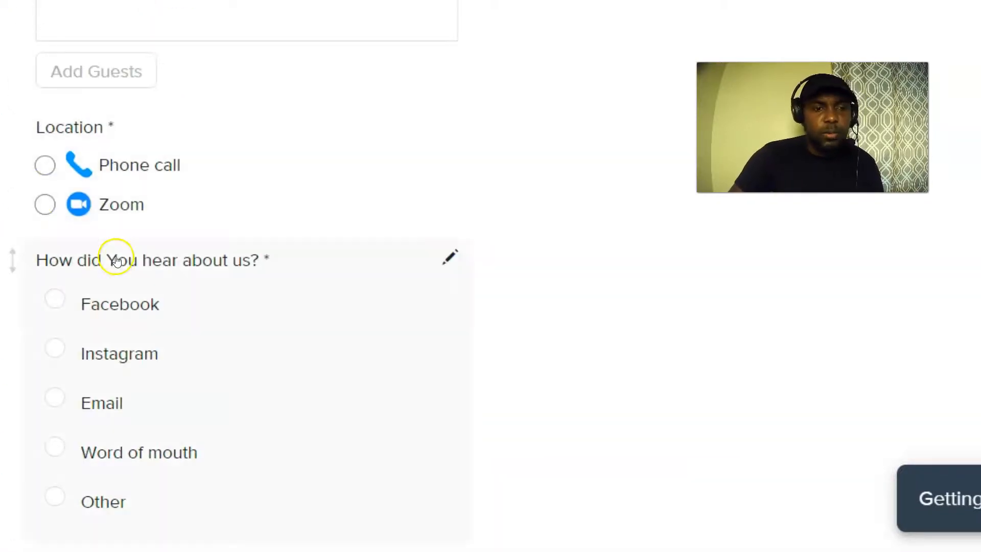
pyautogui.scroll(-12, 116, 261)
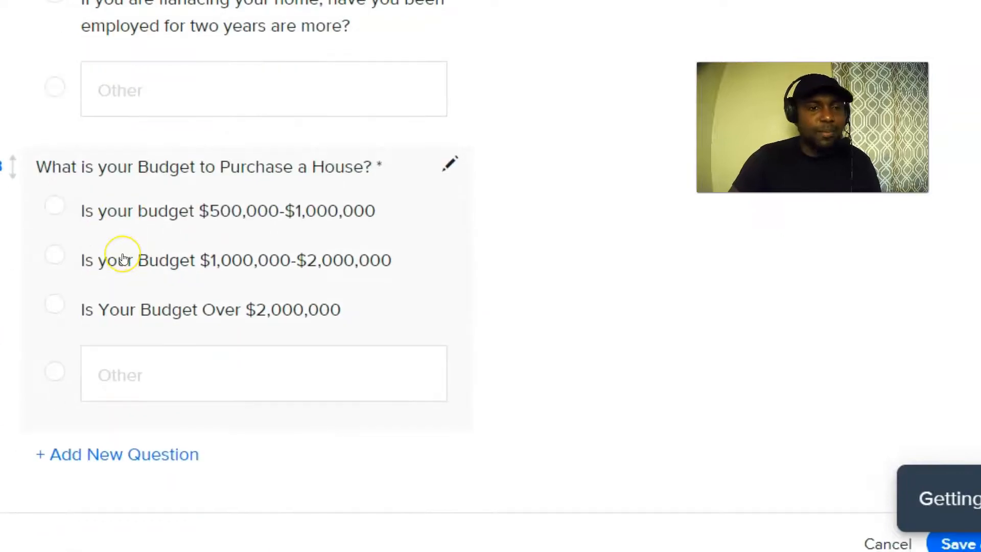
pyautogui.scroll(-1, 122, 258)
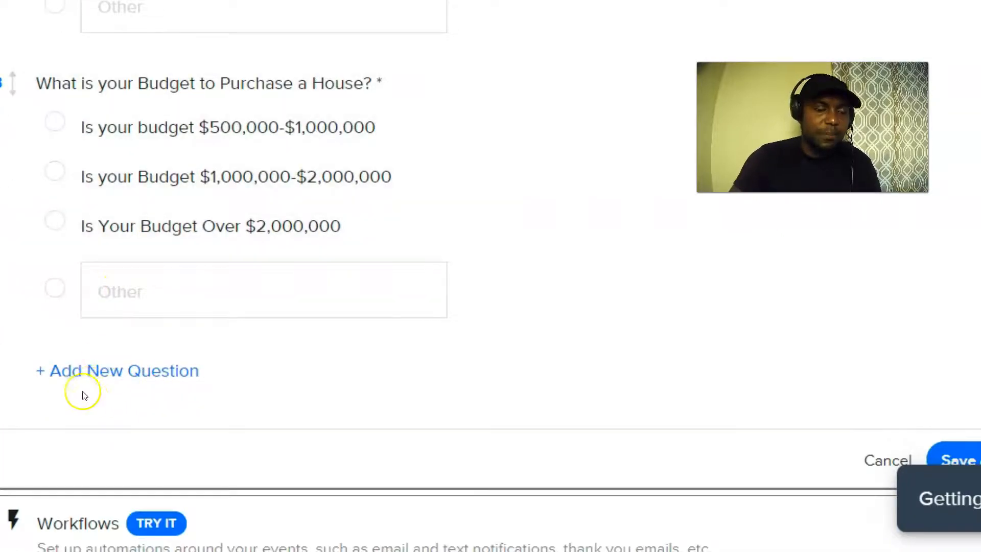
# Add the invitee question 'Where exactly In California Are you coming from?', capitalising California.
pyautogui.click(98, 378)
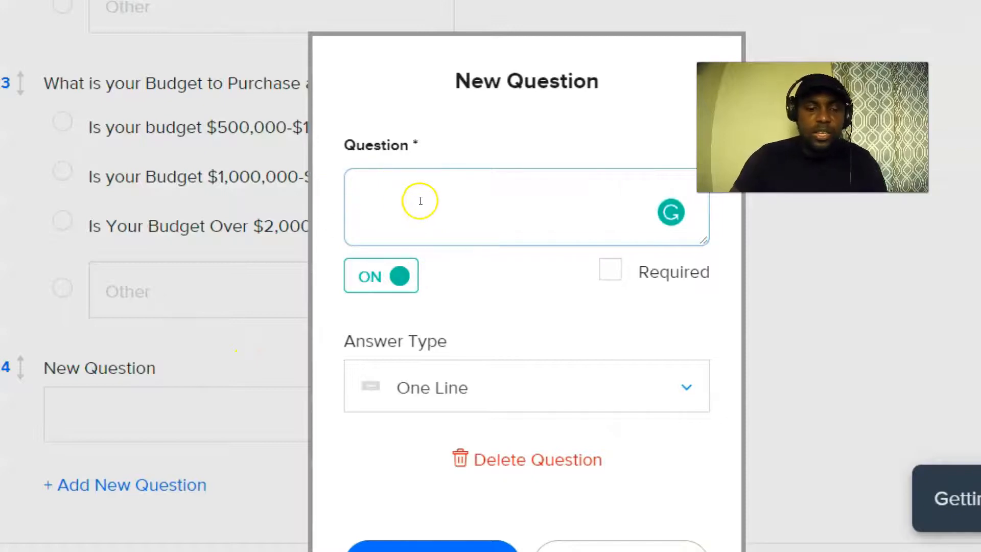
pyautogui.write('What')
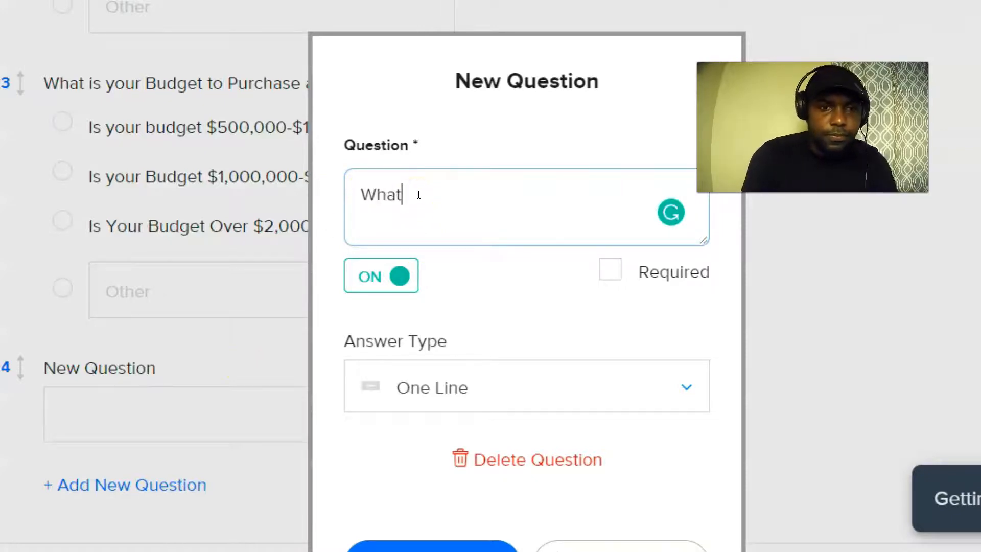
pyautogui.write('ere exac')
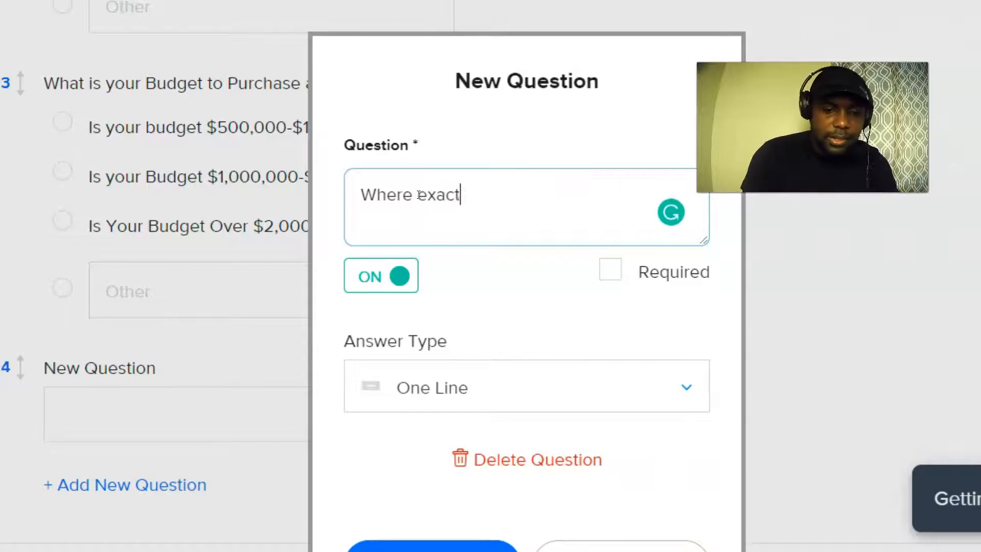
pyautogui.write('tly In californ')
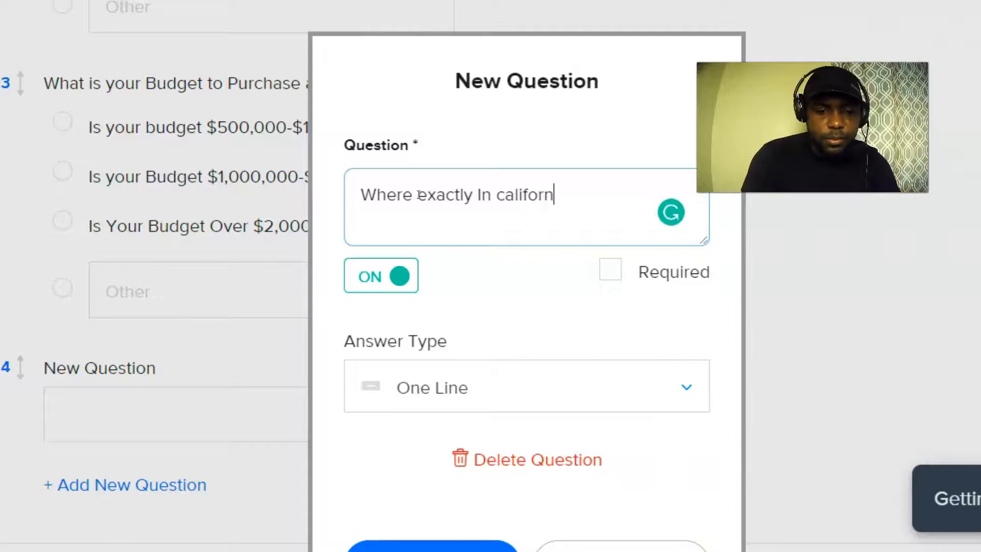
pyautogui.write('ia Are ')
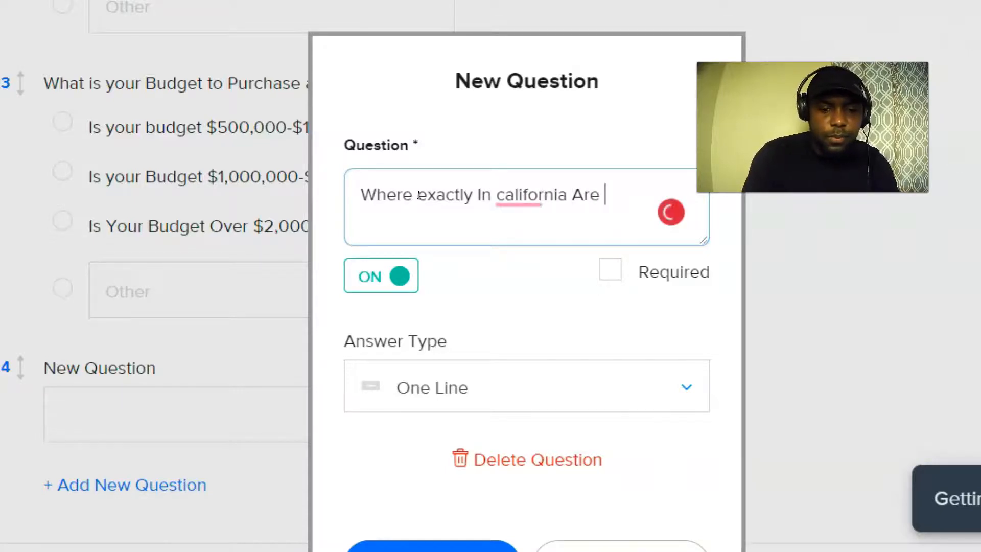
pyautogui.write('you c')
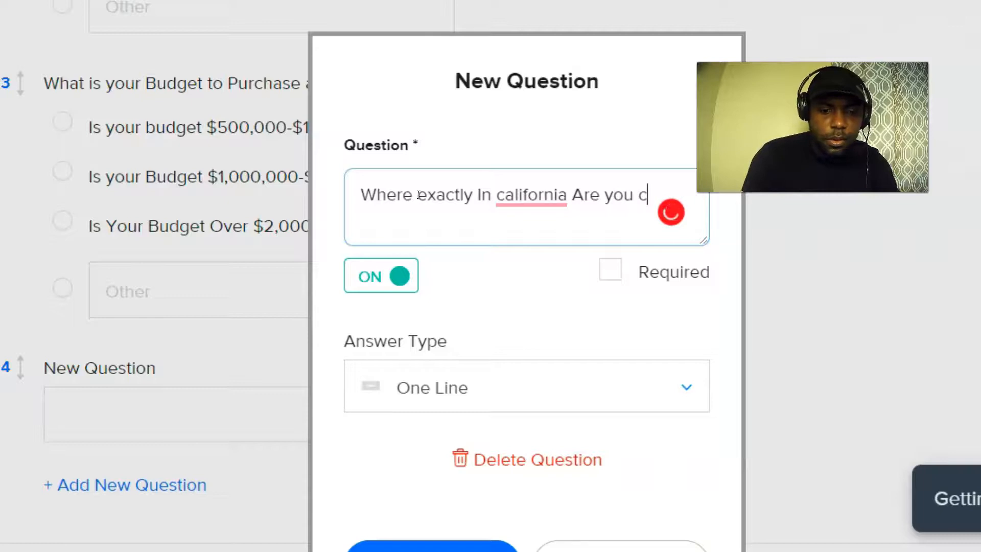
pyautogui.write('oming from?')
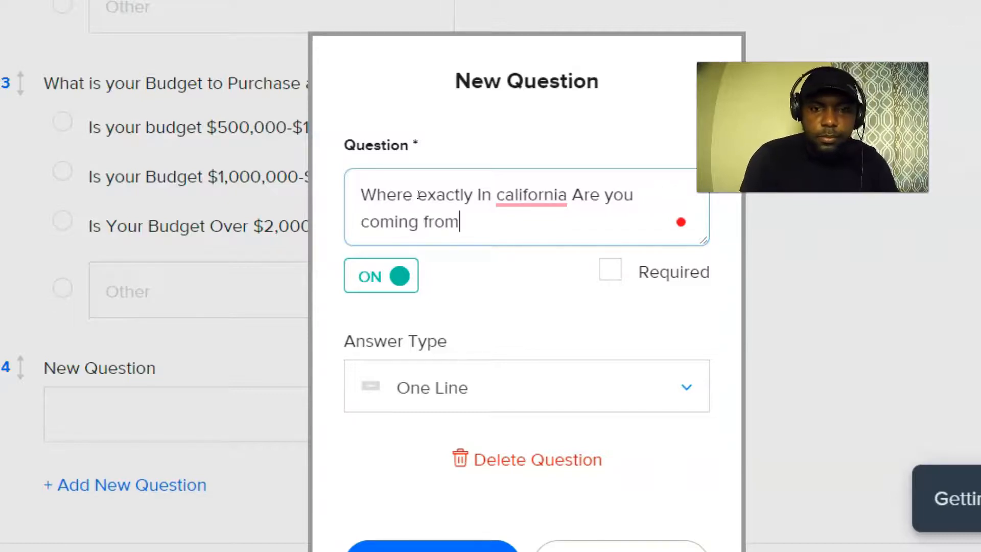
pyautogui.moveTo(527, 195)
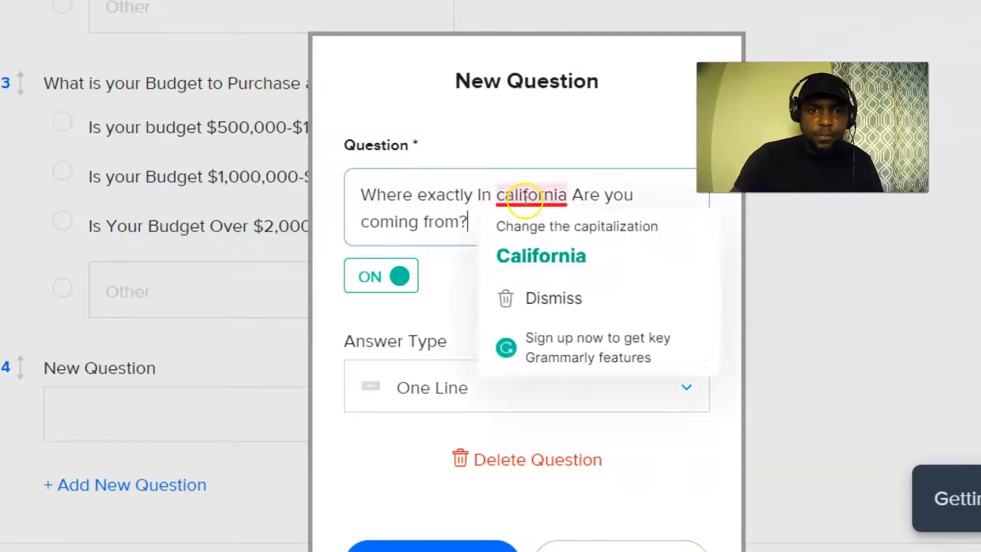
pyautogui.click(529, 252)
pyautogui.click(503, 310)
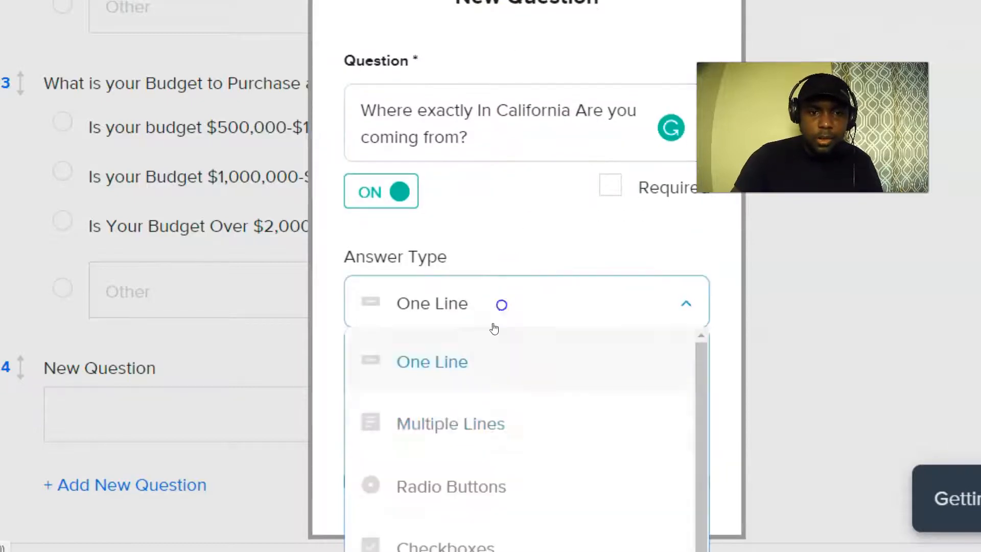
# Make it a radio-button question with answers San francisco, San diego and Las vegas.
pyautogui.click(445, 480)
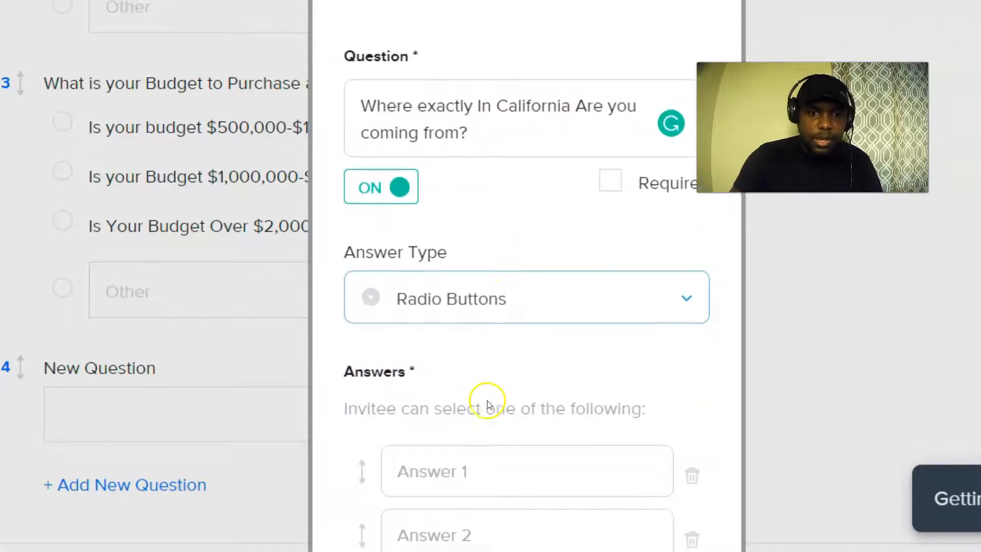
pyautogui.scroll(-5, 486, 394)
pyautogui.click(471, 227)
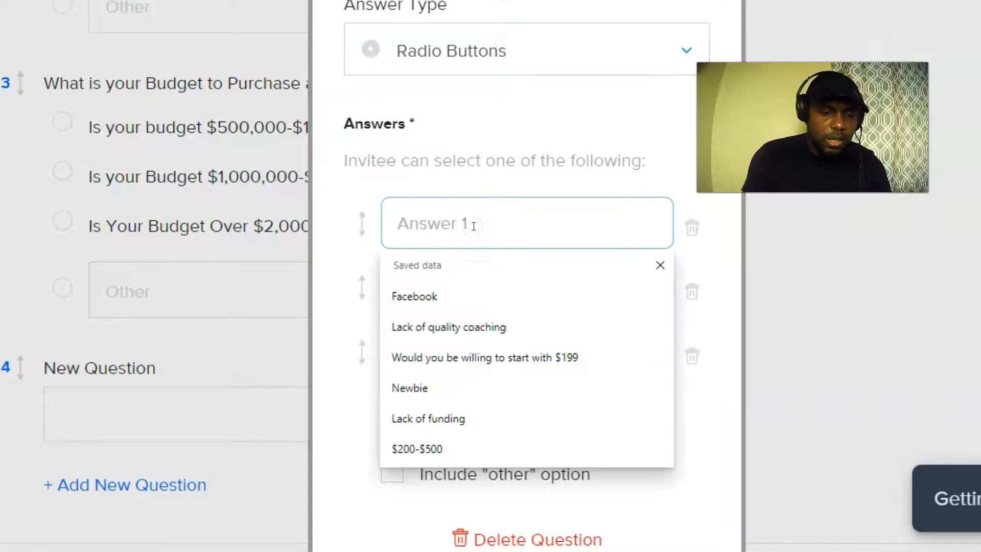
pyautogui.write('San francisco')
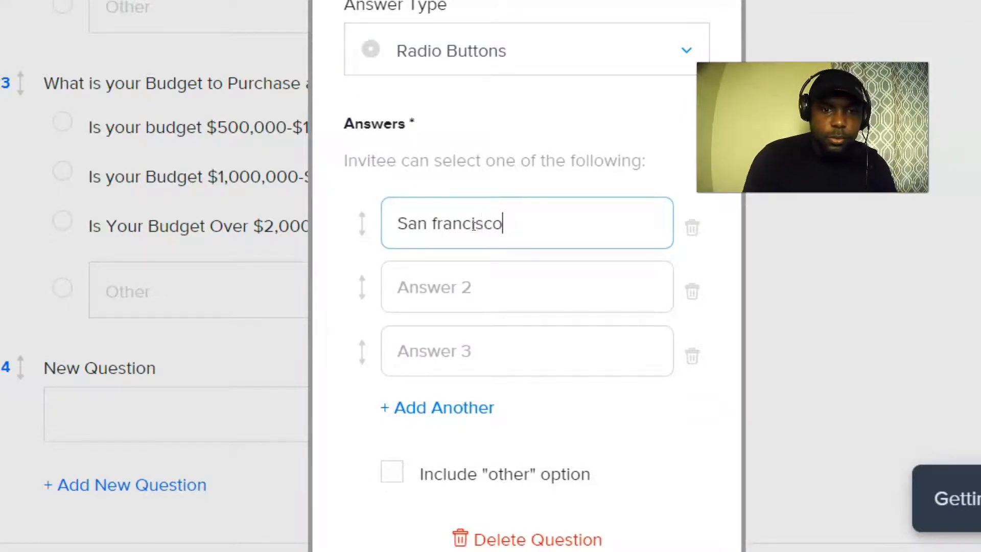
pyautogui.click(433, 286)
pyautogui.write('San ')
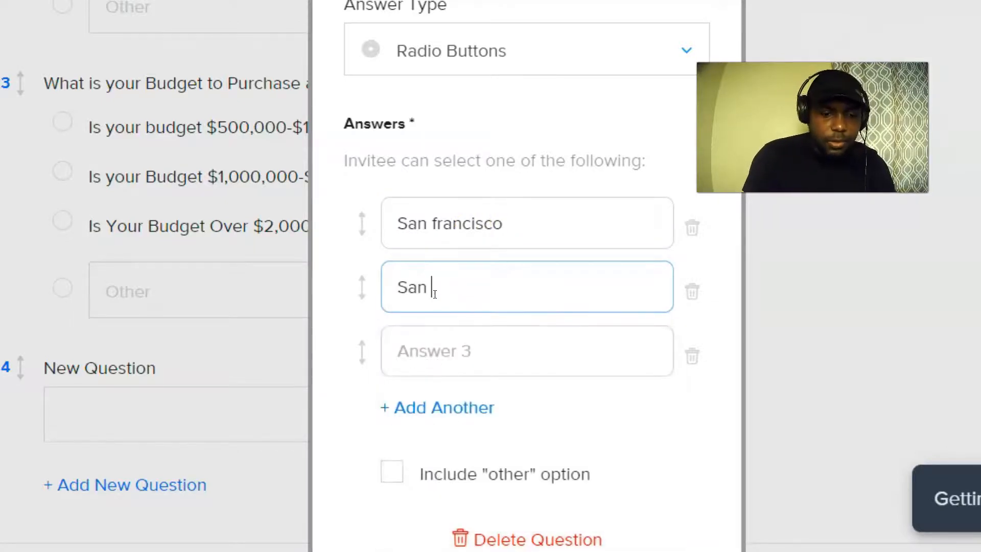
pyautogui.write('diego')
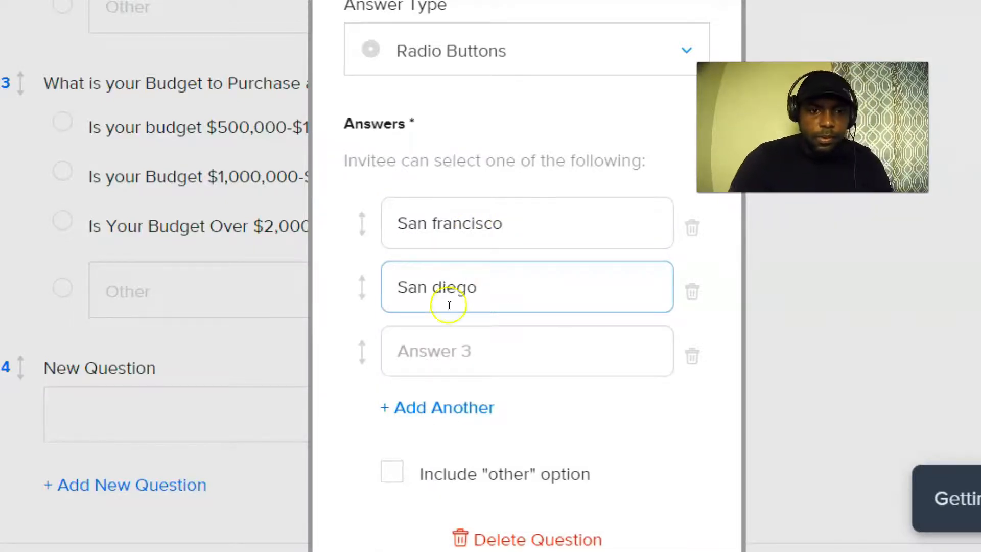
pyautogui.click(433, 350)
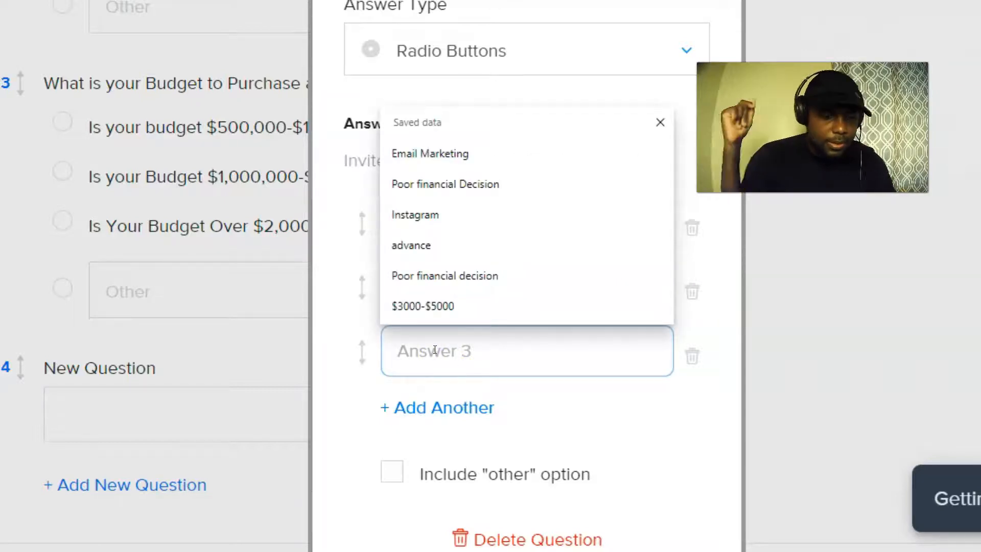
pyautogui.write('Las vegas')
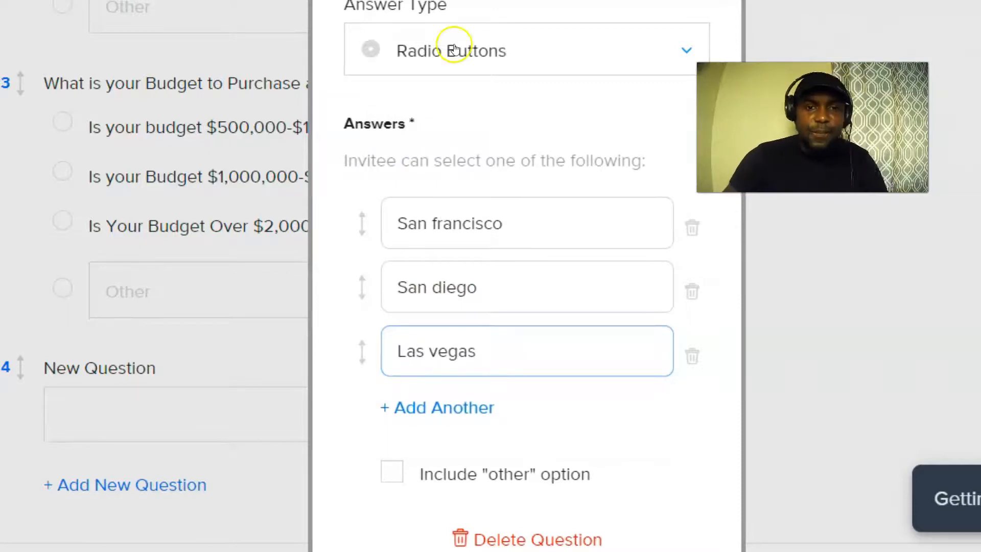
# Include an Other option and apply the California question.
pyautogui.scroll(-3, 457, 368)
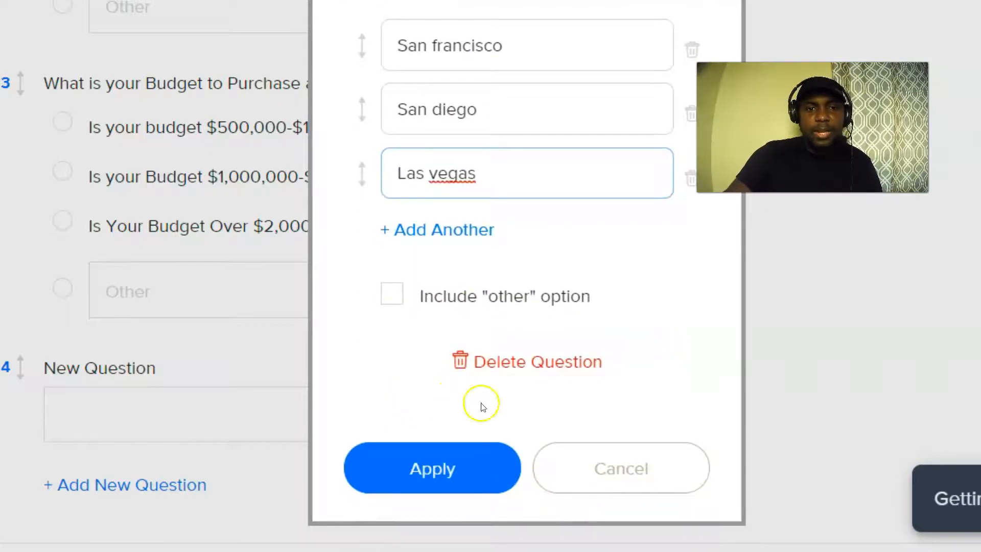
pyautogui.click(399, 296)
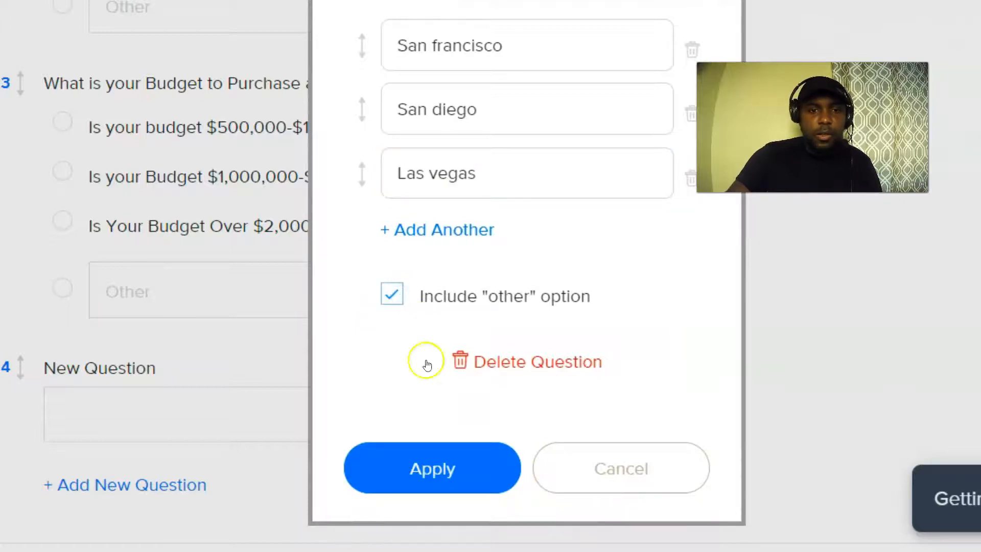
pyautogui.click(445, 467)
pyautogui.scroll(-5, 120, 363)
pyautogui.scroll(-5, 119, 364)
pyautogui.scroll(10, 113, 351)
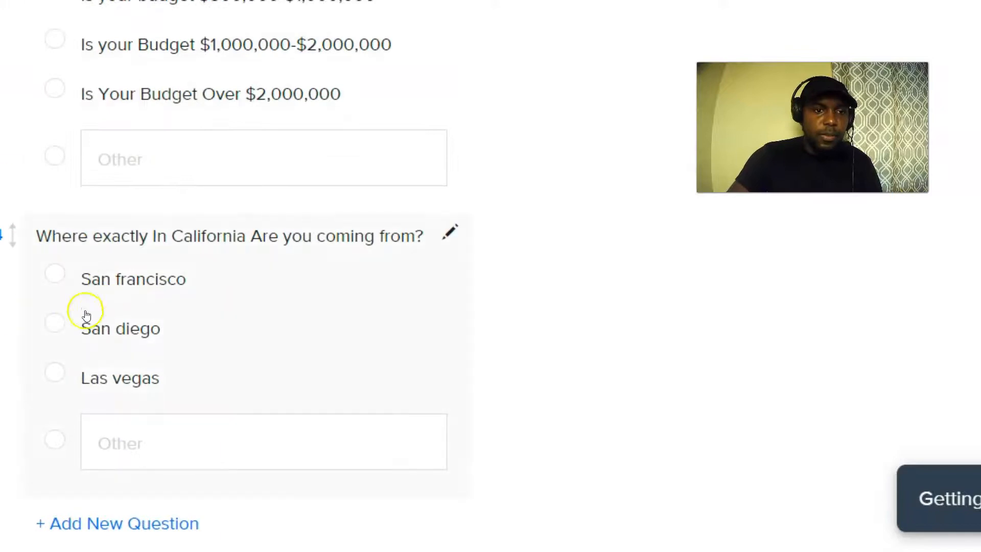
pyautogui.scroll(-3, 67, 322)
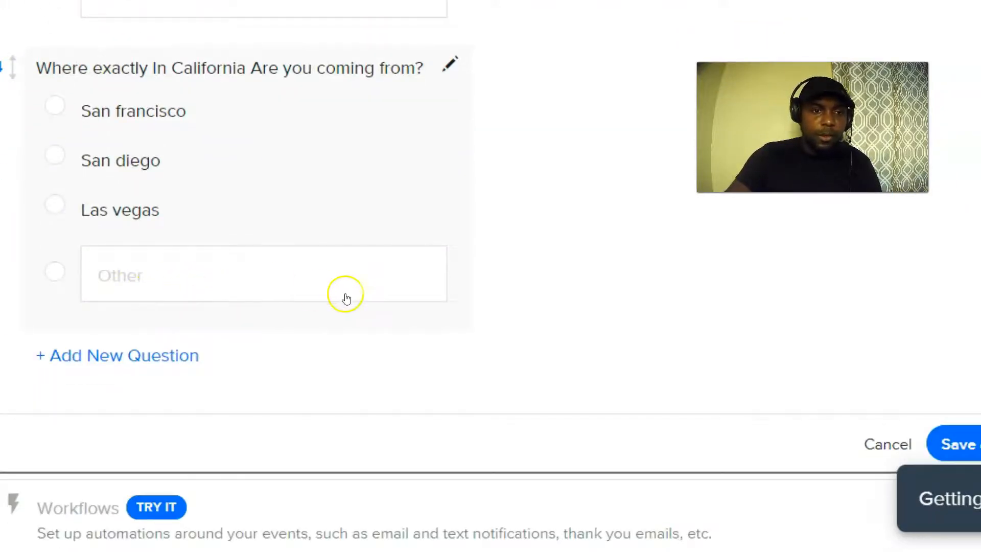
# Save the four custom invitee questions and expand the Confirmation Page settings.
pyautogui.click(965, 446)
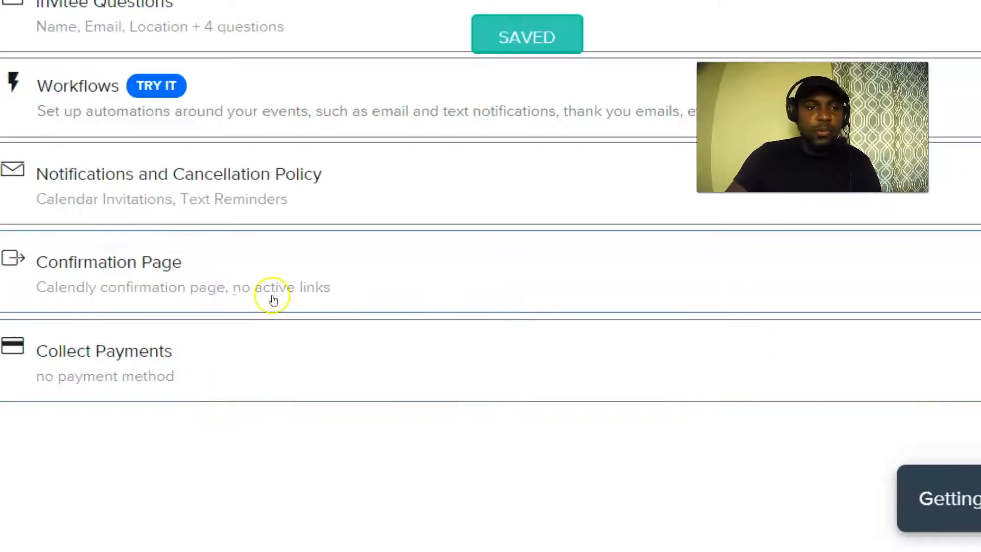
pyautogui.scroll(5, 223, 221)
pyautogui.scroll(-3, 332, 342)
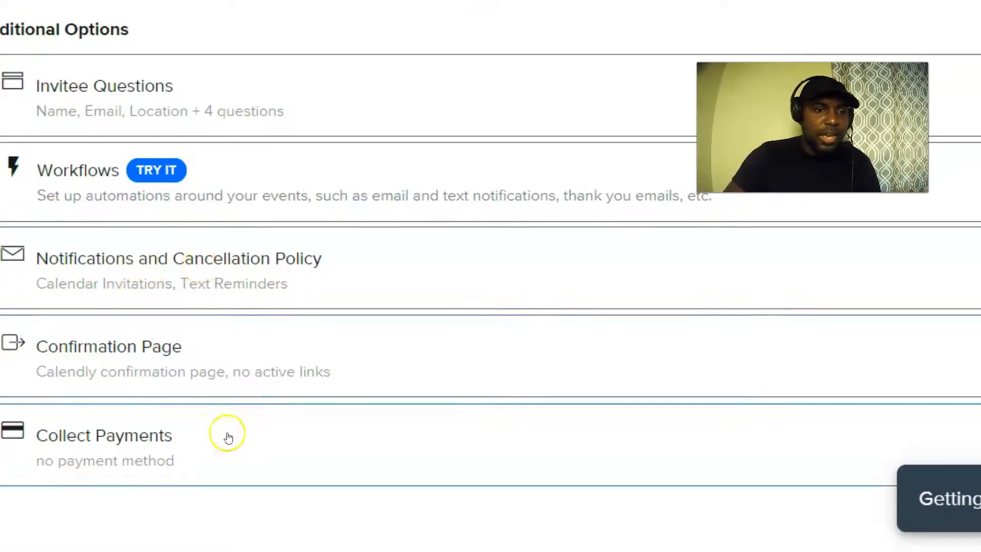
pyautogui.click(182, 357)
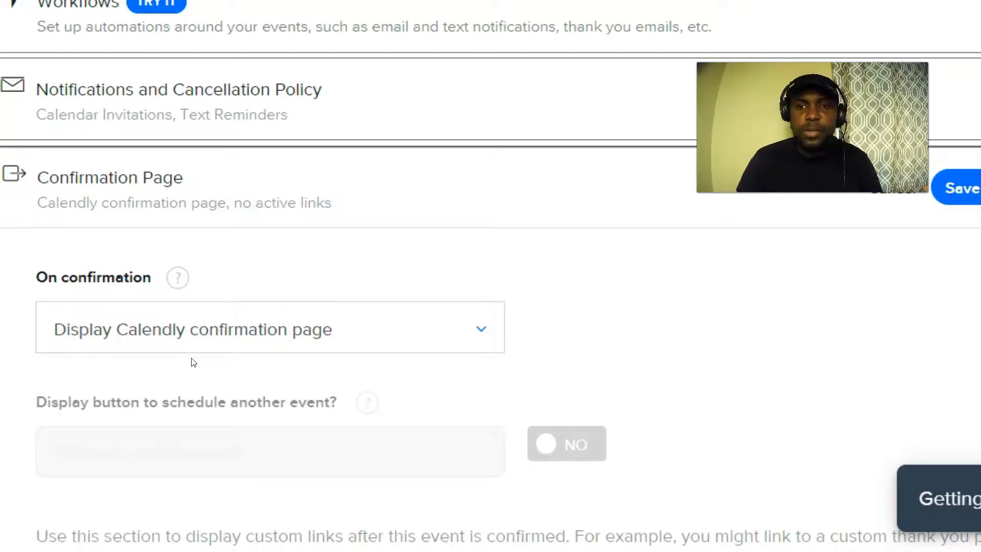
pyautogui.click(375, 336)
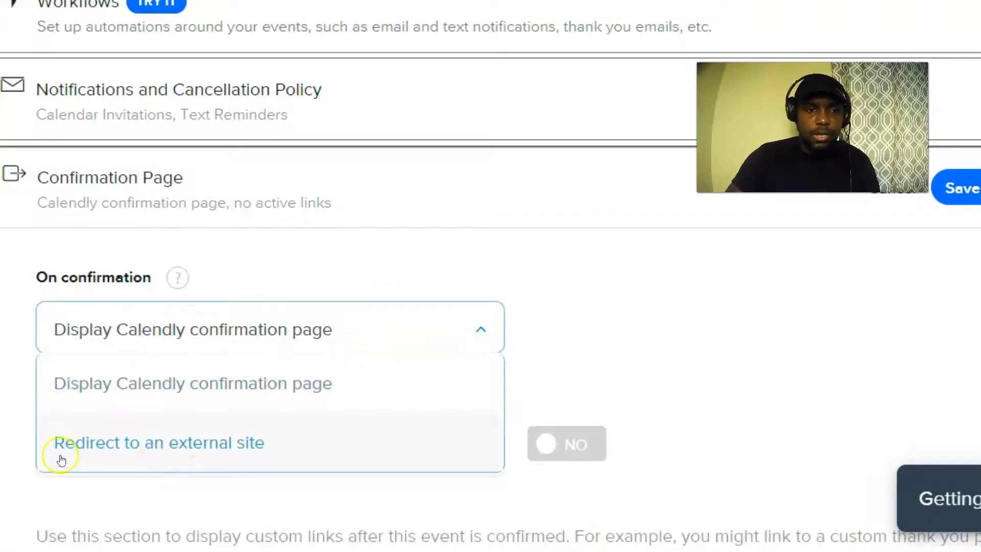
# Switch On confirmation to Redirect to an external site and try saving, which fails as Pro-only.
pyautogui.click(188, 442)
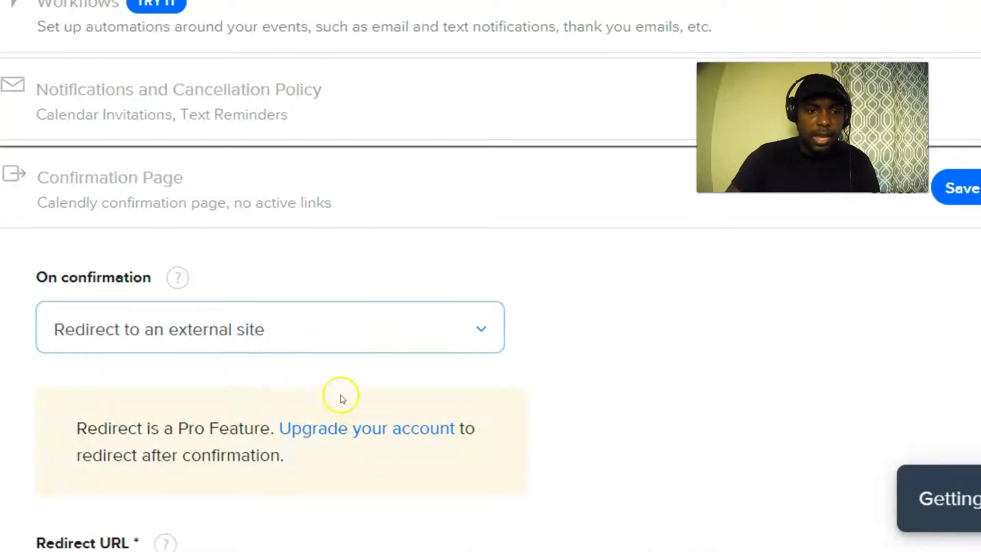
pyautogui.scroll(-3, 175, 378)
pyautogui.scroll(-3, 86, 392)
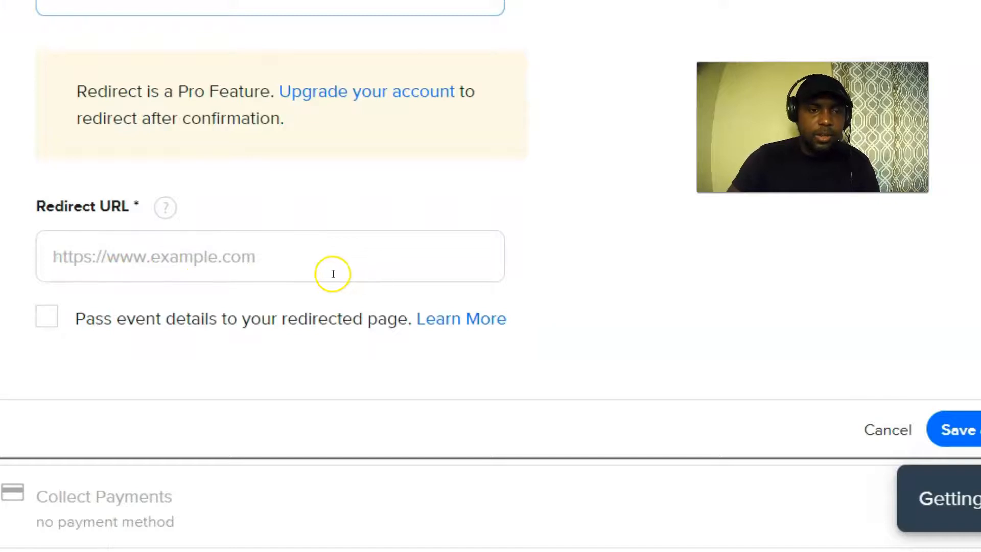
pyautogui.scroll(3, 307, 266)
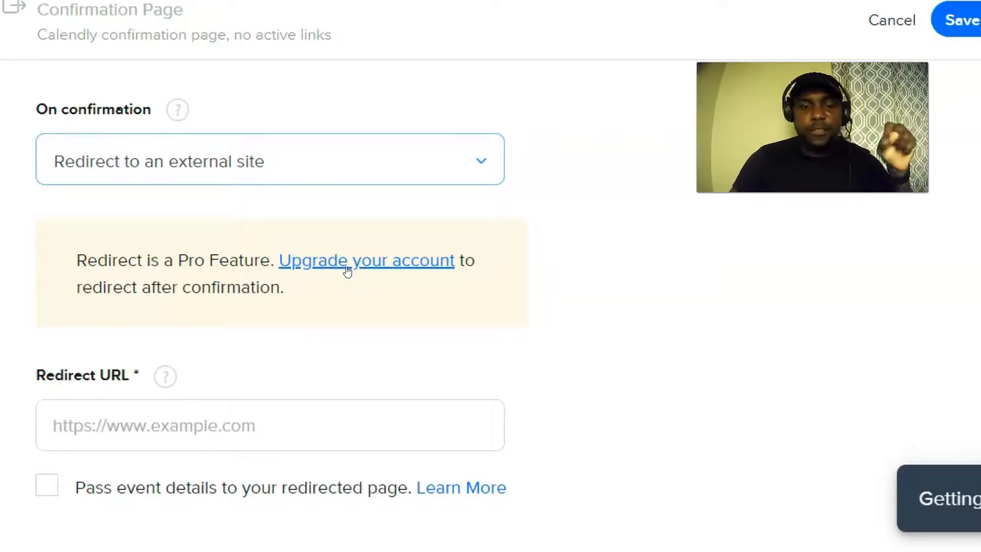
pyautogui.scroll(4, 301, 254)
pyautogui.scroll(10, 235, 237)
pyautogui.scroll(-6, 235, 236)
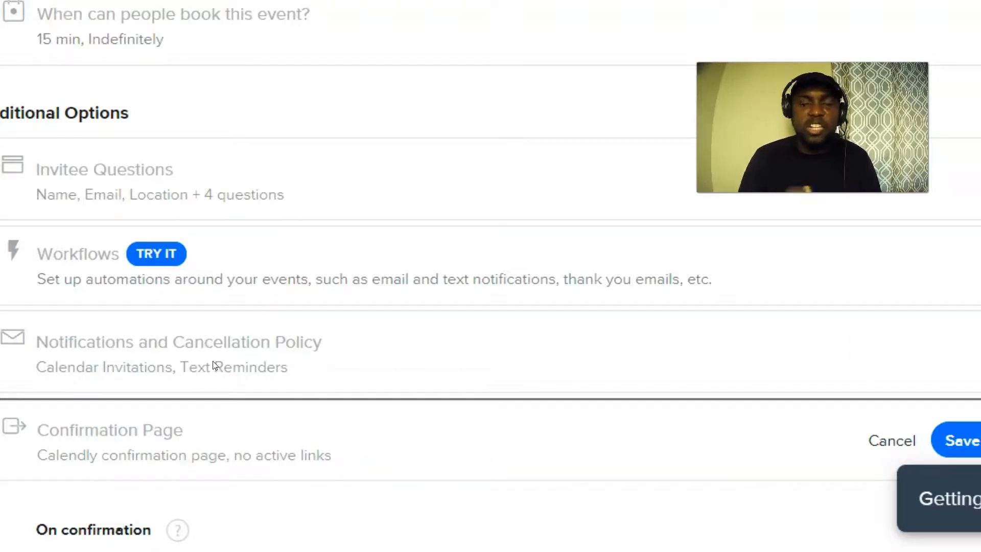
pyautogui.scroll(-5, 619, 412)
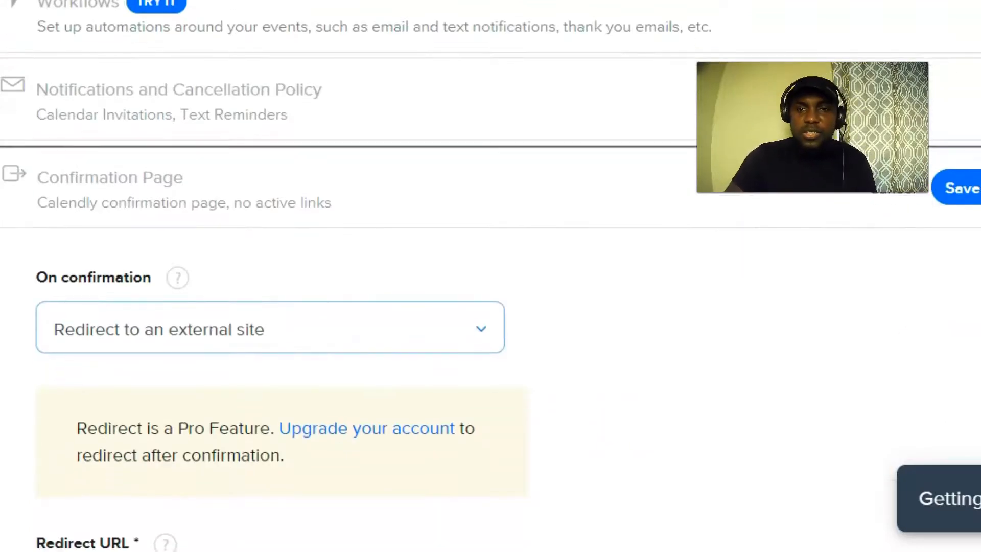
pyautogui.click(959, 187)
pyautogui.scroll(5, 394, 399)
pyautogui.scroll(-5, 383, 385)
# Revert On confirmation to Display Calendly confirmation page and save it.
pyautogui.click(329, 321)
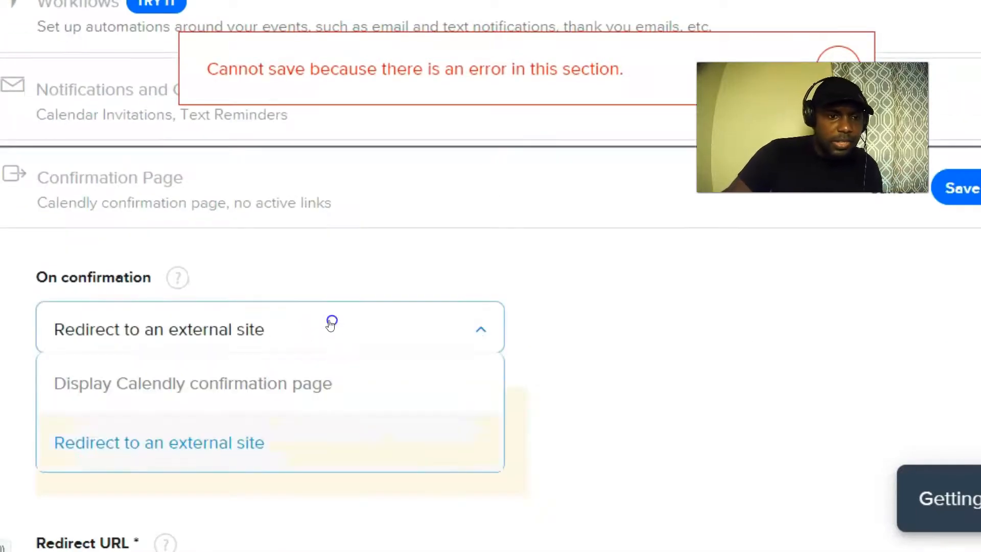
pyautogui.click(145, 384)
pyautogui.scroll(-8, 460, 351)
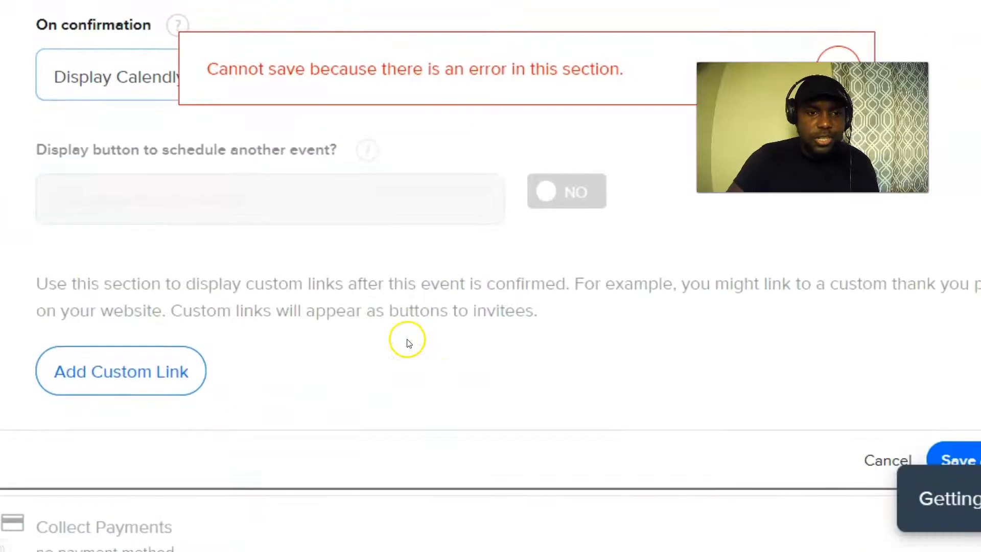
pyautogui.click(966, 285)
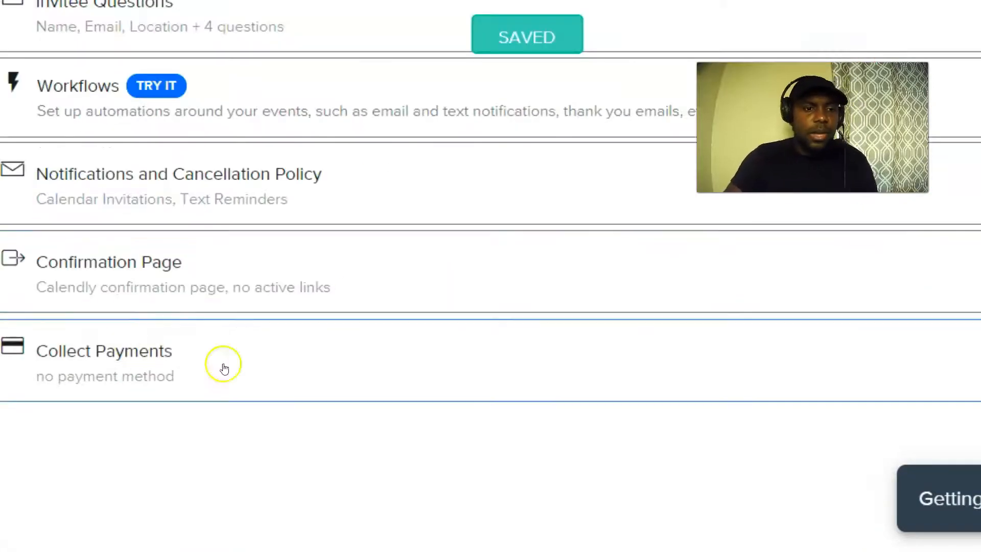
pyautogui.scroll(10, 187, 368)
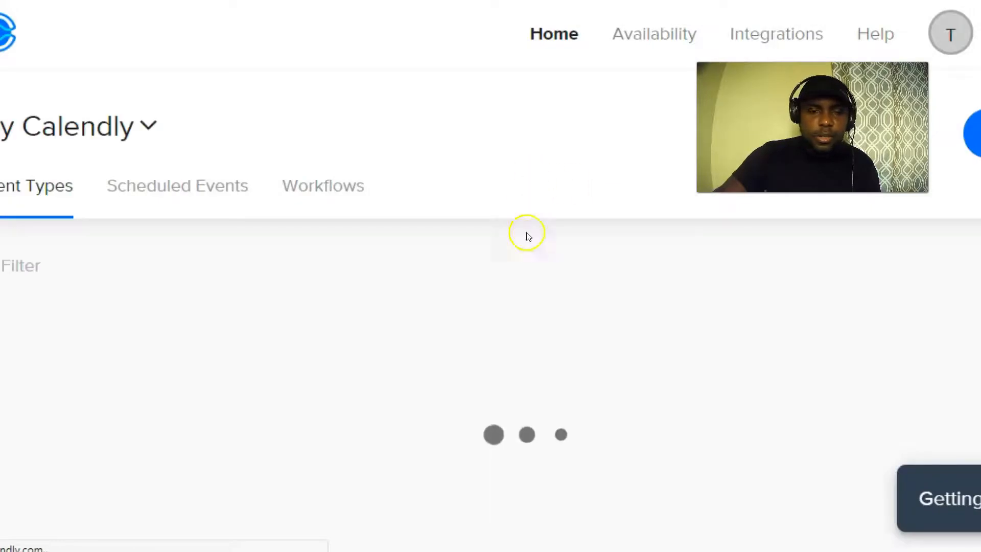
# Switch on the 'Are you Looking To Rent, Buy Or Sell Your House?' event and view its booking page.
pyautogui.scroll(-5, 945, 347)
pyautogui.scroll(1, 763, 306)
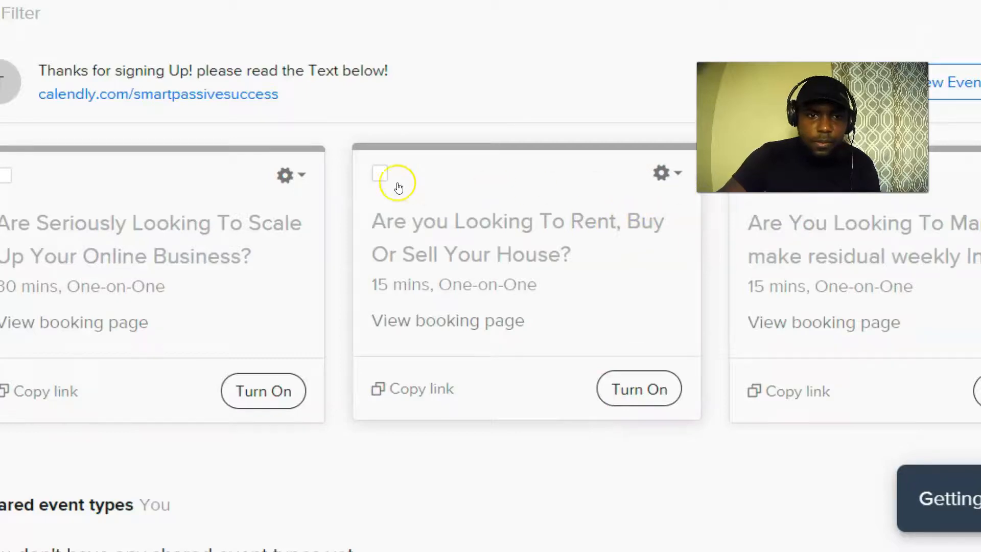
pyautogui.click(379, 173)
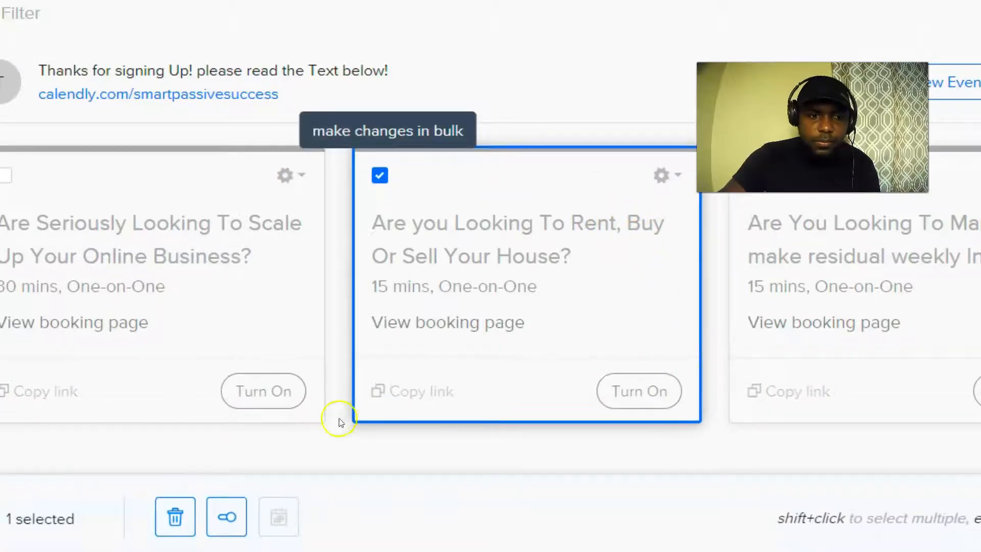
pyautogui.click(677, 173)
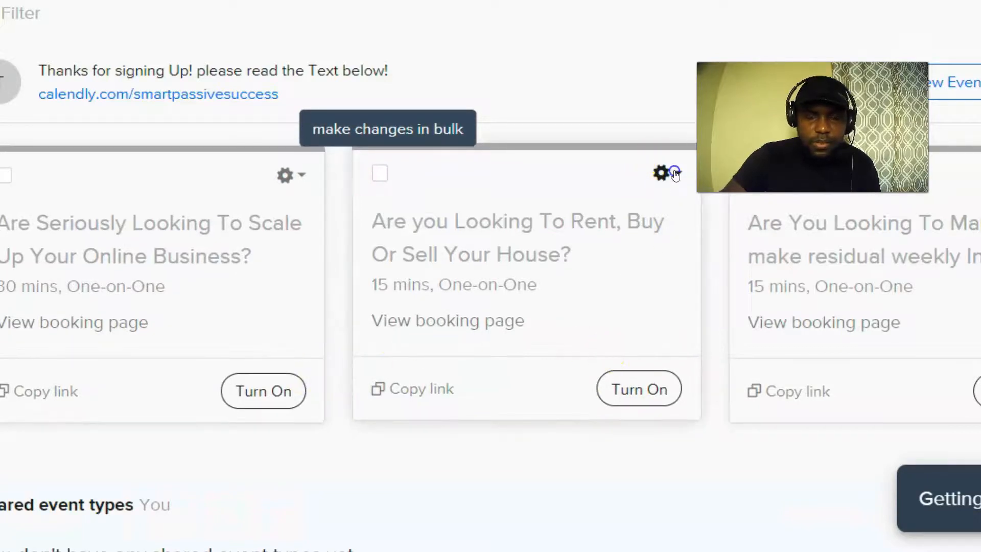
pyautogui.click(666, 173)
pyautogui.click(713, 413)
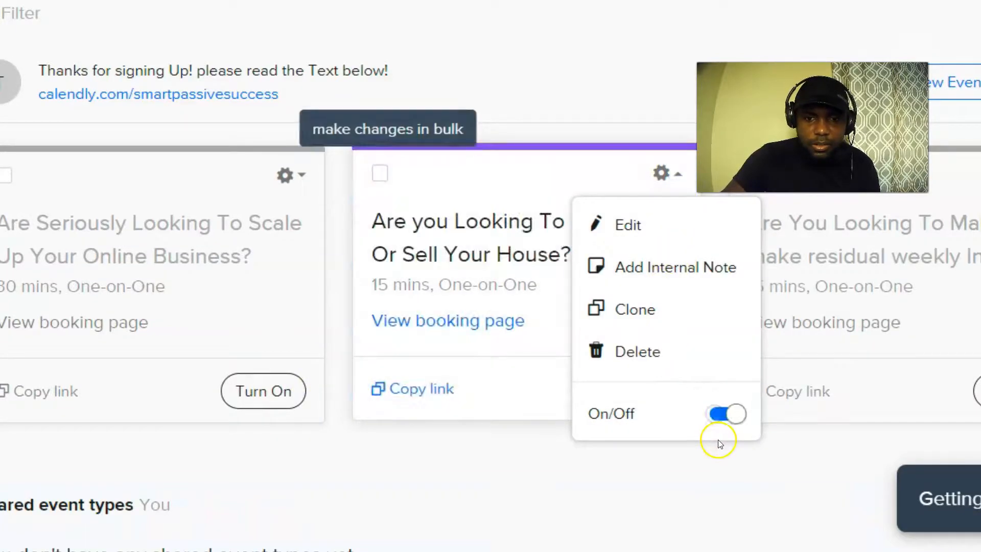
pyautogui.click(562, 77)
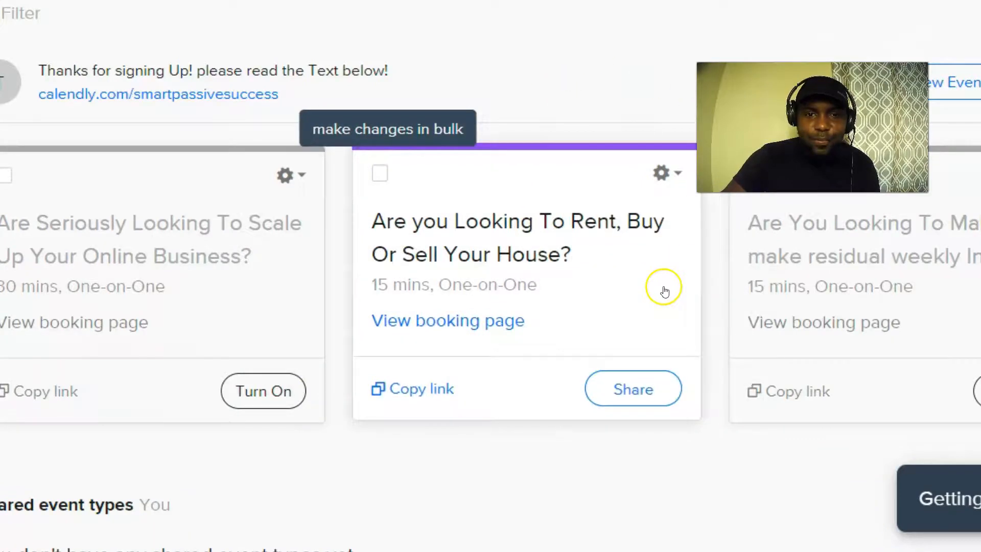
pyautogui.click(464, 320)
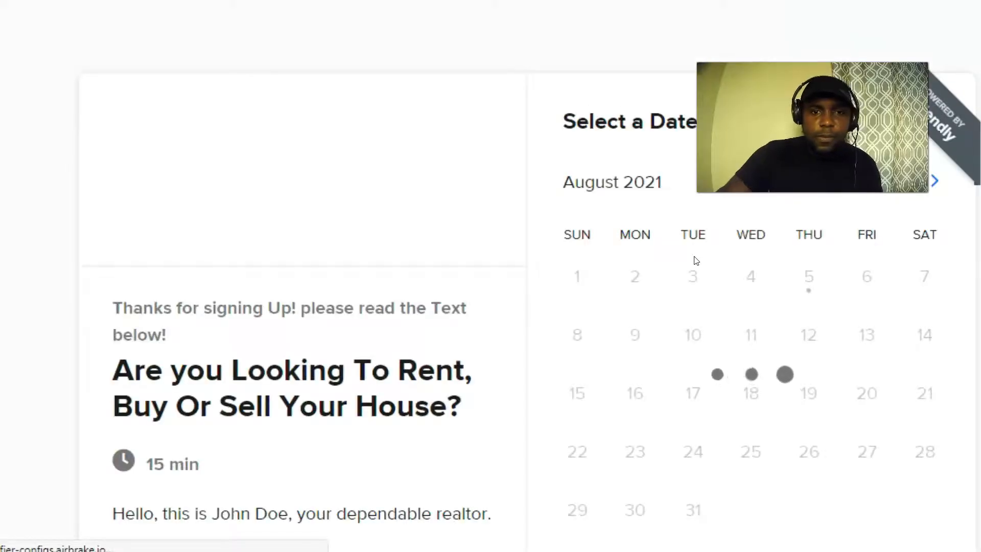
# Read through the event description and select Monday, August 9 to list its time slots.
pyautogui.scroll(-5, 320, 247)
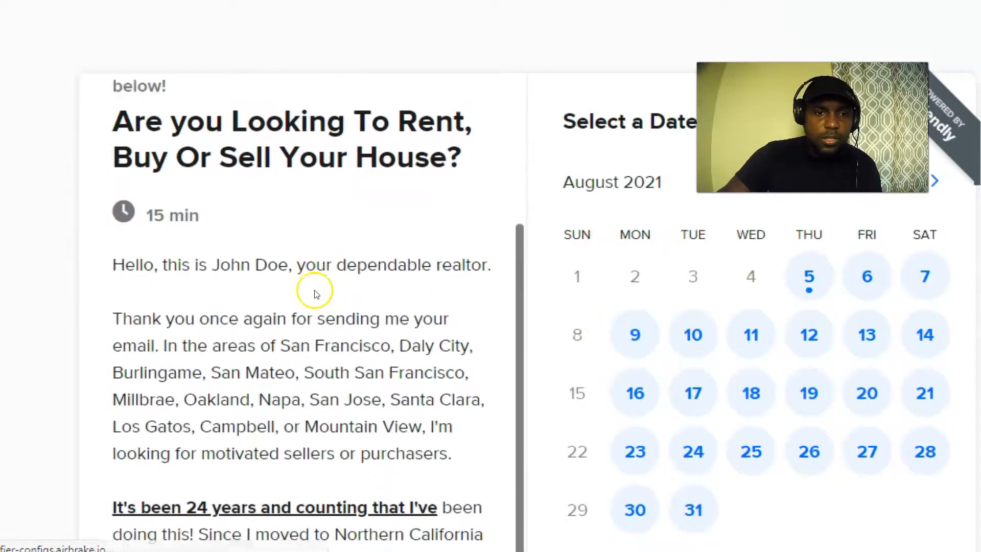
pyautogui.scroll(-2, 291, 265)
pyautogui.scroll(7, 263, 274)
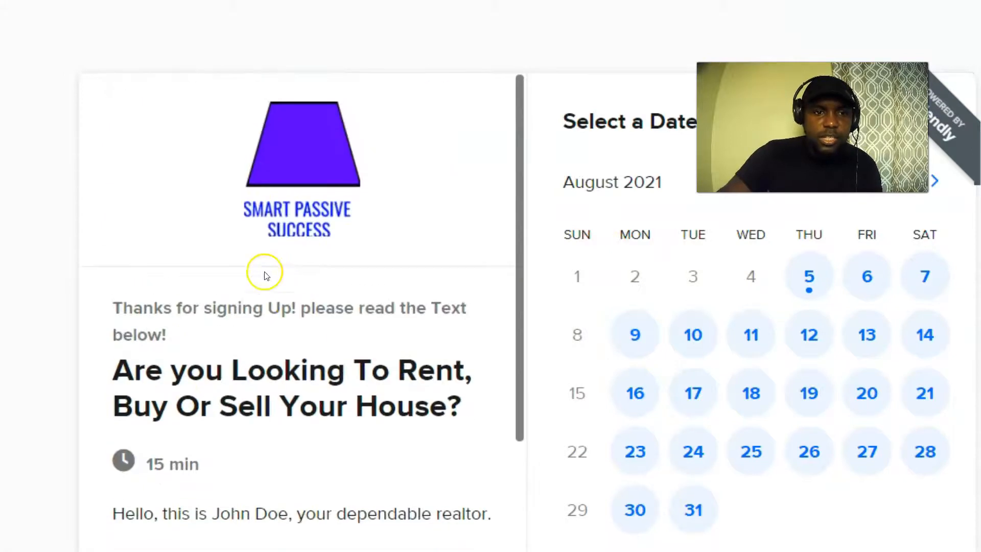
pyautogui.scroll(-5, 245, 259)
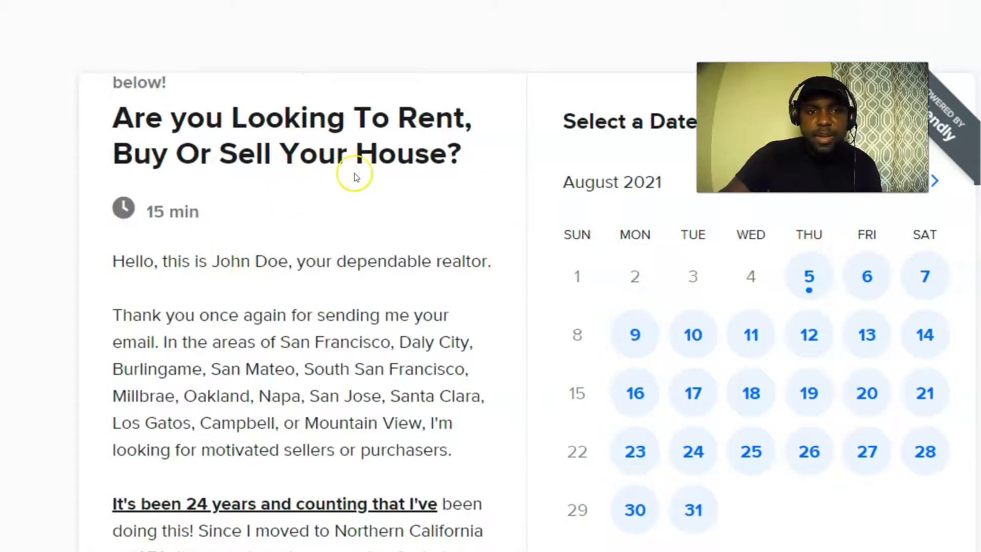
pyautogui.scroll(-5, 260, 225)
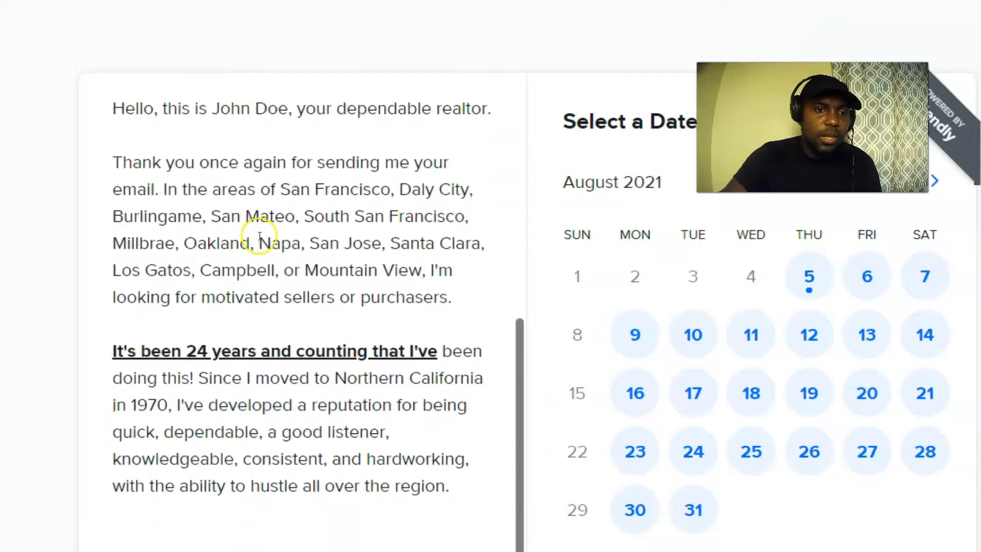
pyautogui.scroll(6, 265, 320)
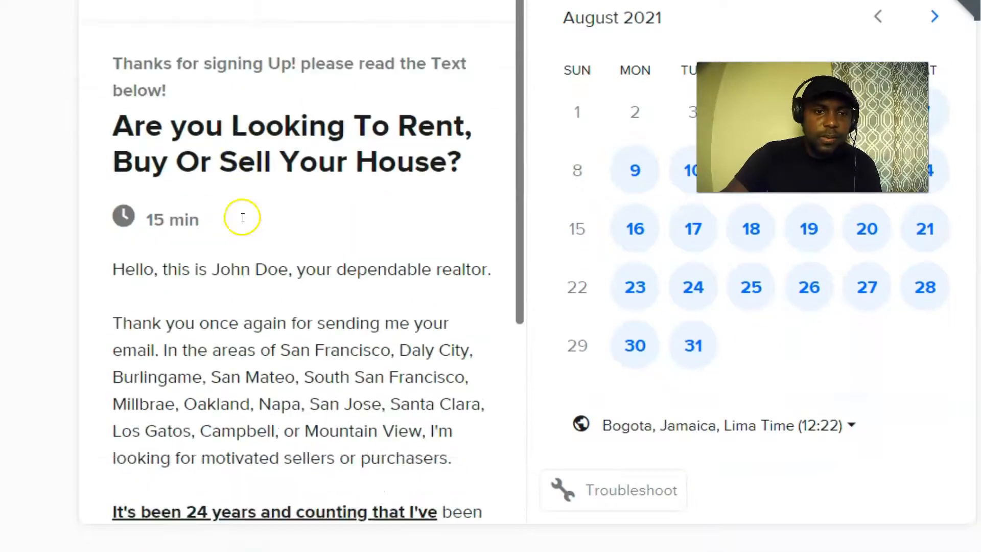
pyautogui.scroll(-6, 248, 226)
pyautogui.scroll(6, 274, 335)
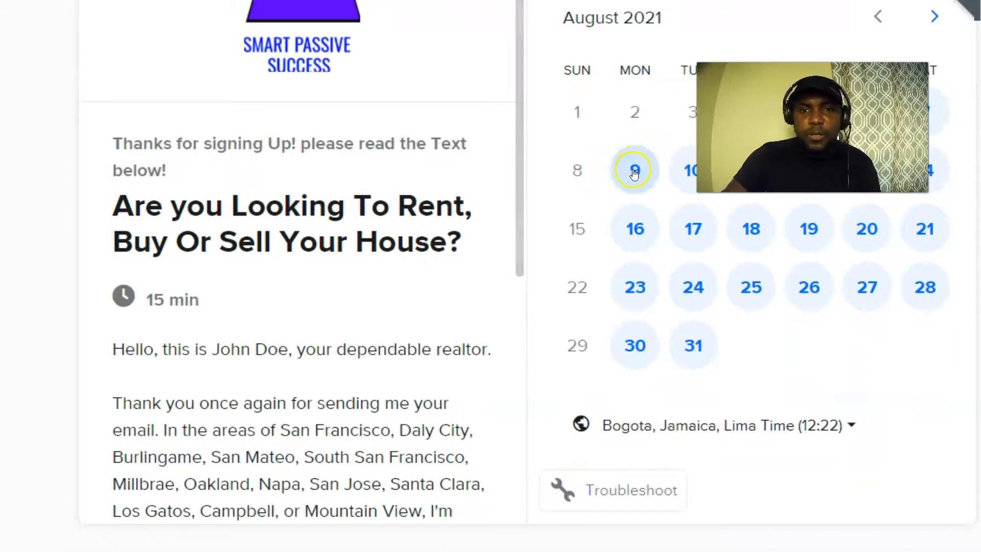
pyautogui.click(635, 170)
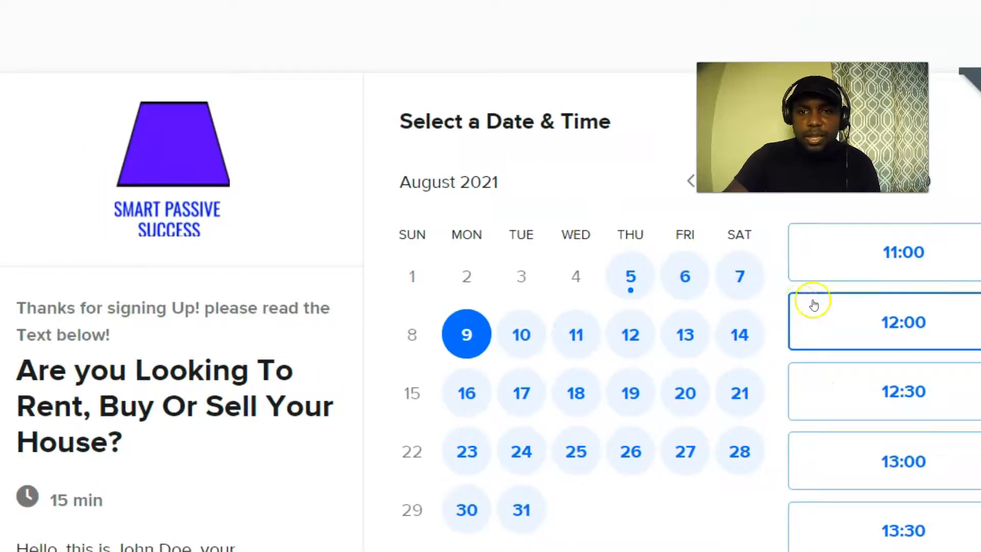
pyautogui.click(906, 250)
pyautogui.click(964, 248)
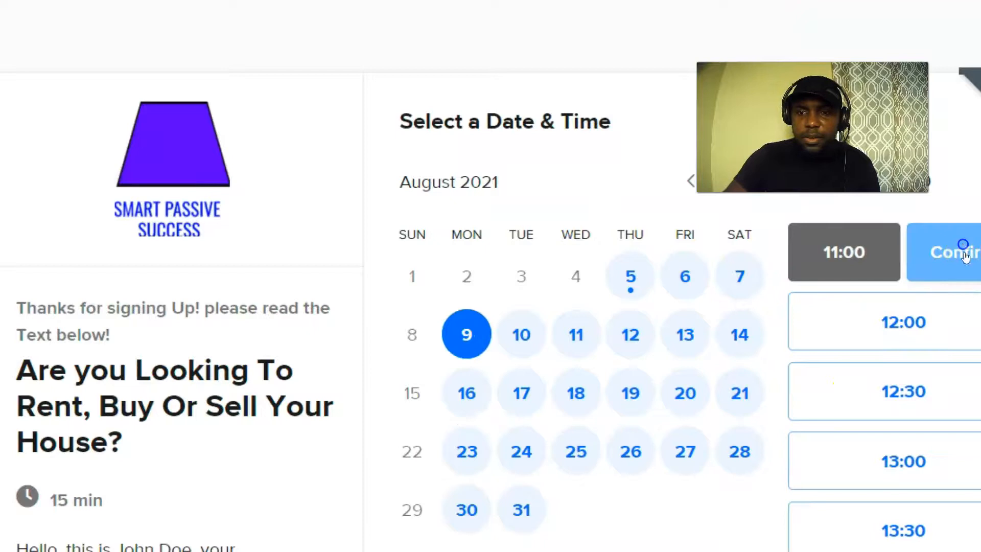
pyautogui.scroll(-10, 495, 322)
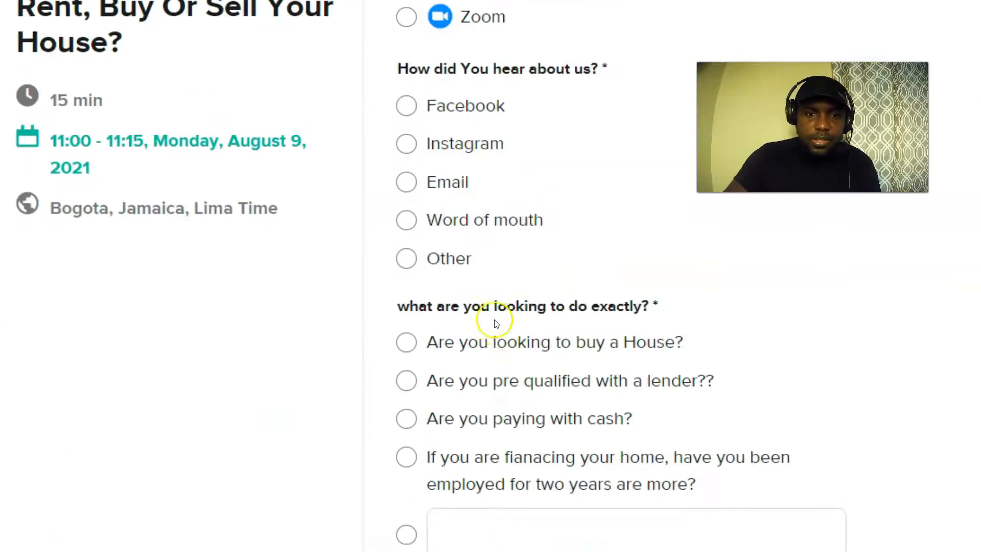
pyautogui.scroll(10, 485, 335)
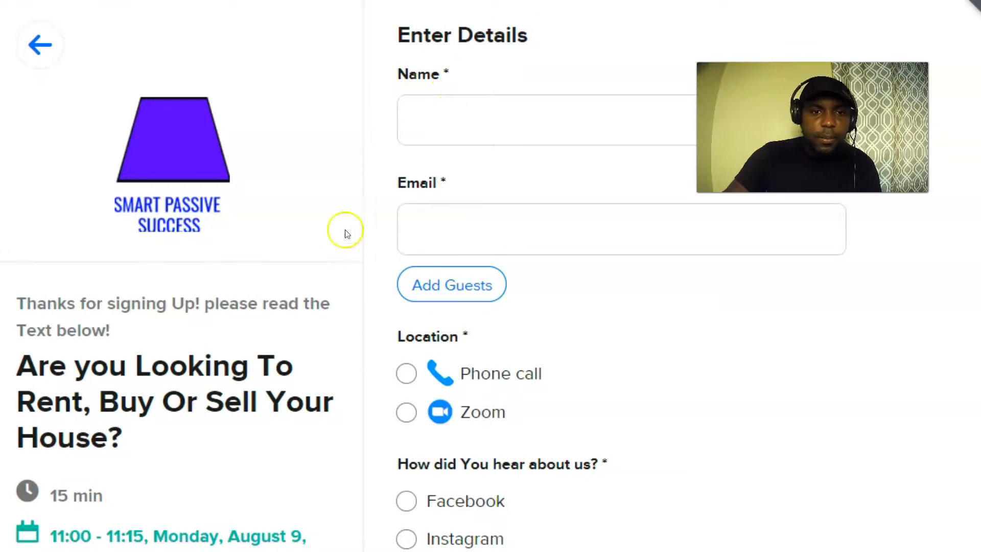
pyautogui.scroll(-1, 473, 228)
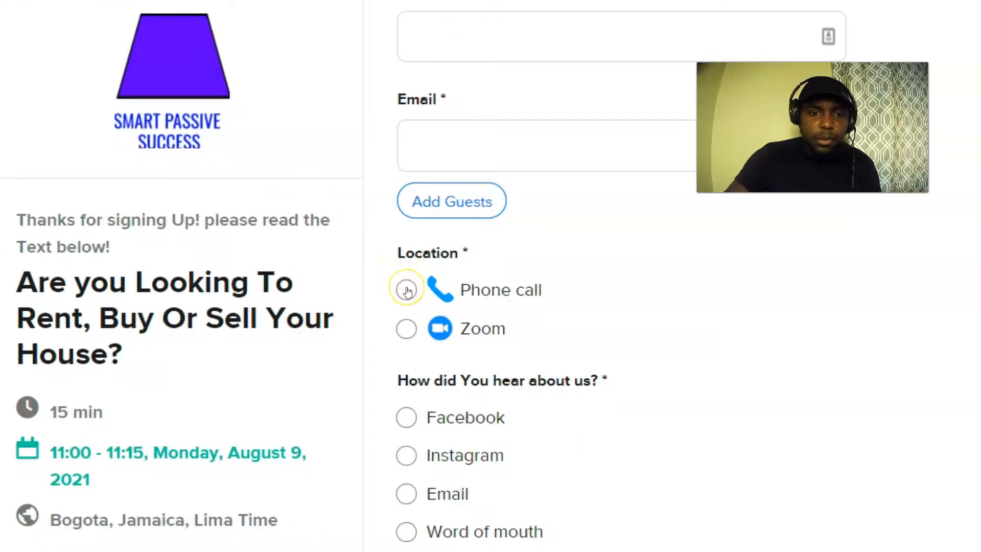
pyautogui.click(406, 329)
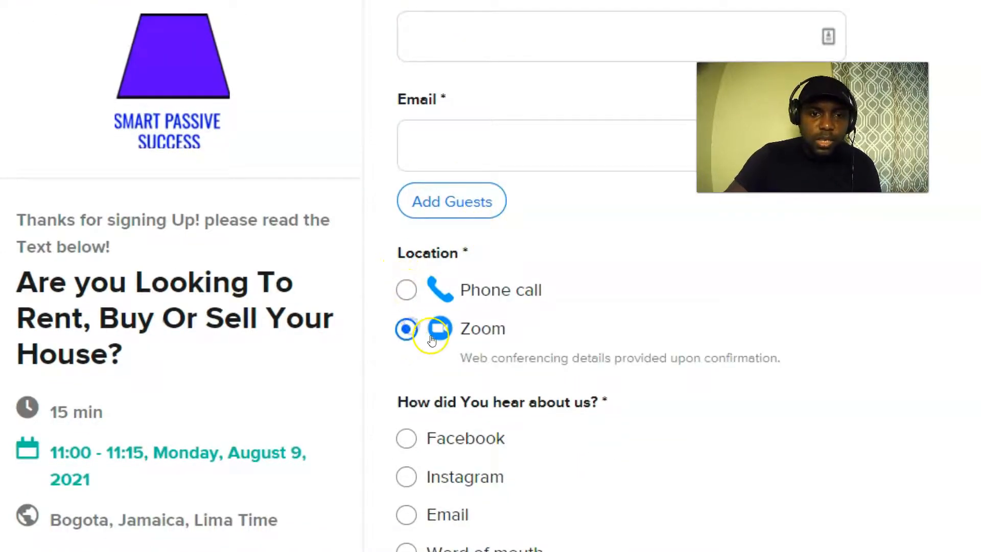
pyautogui.click(407, 287)
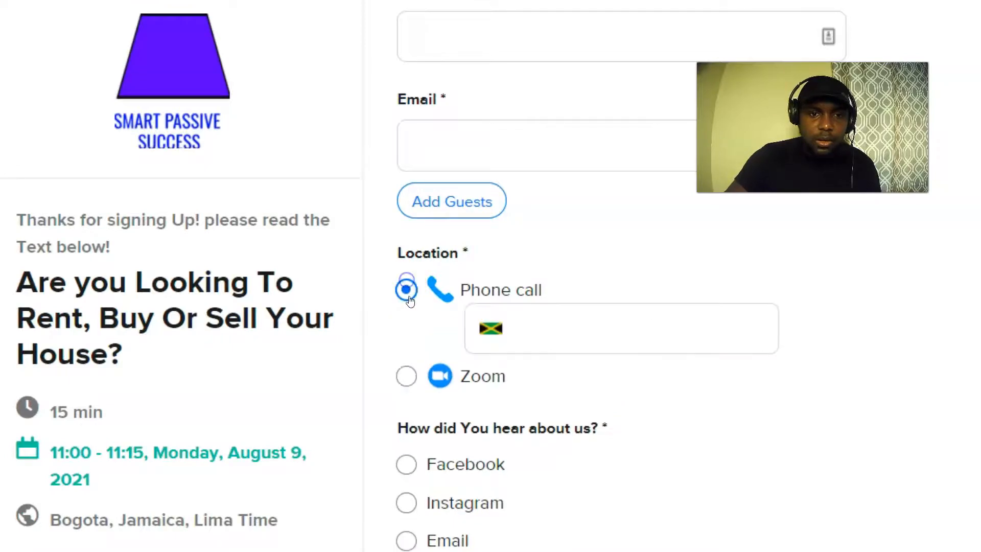
pyautogui.click(409, 381)
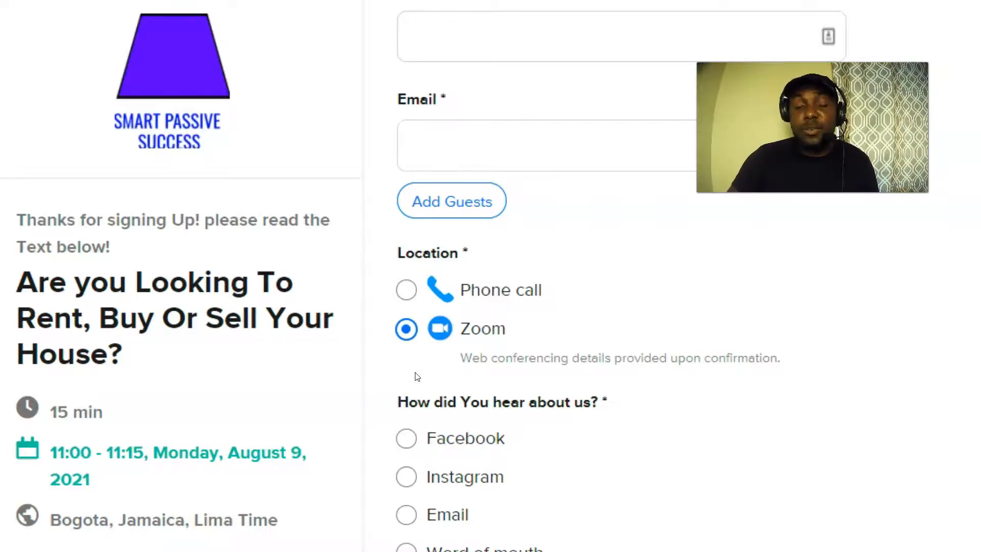
pyautogui.scroll(-2, 426, 326)
pyautogui.scroll(-7, 427, 326)
pyautogui.scroll(12, 416, 333)
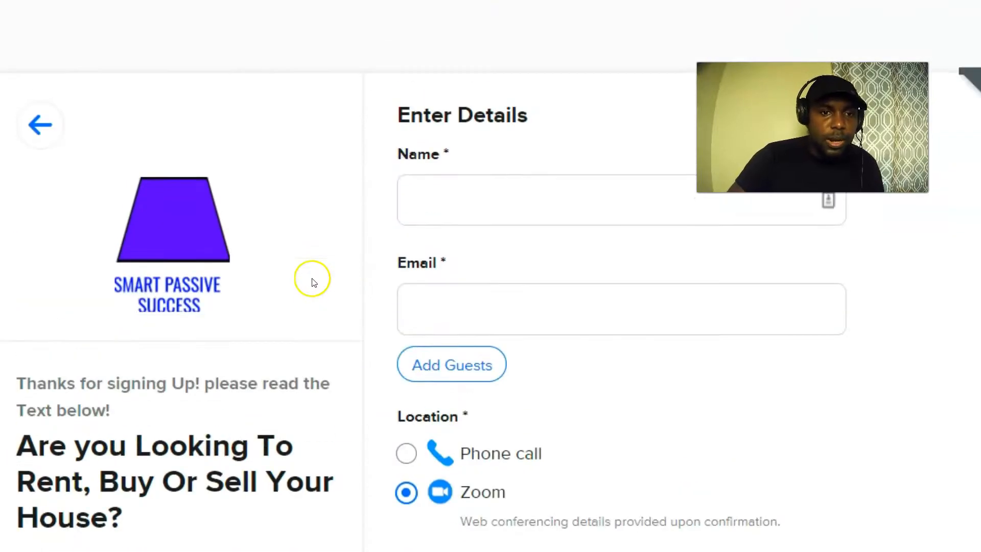
pyautogui.click(38, 124)
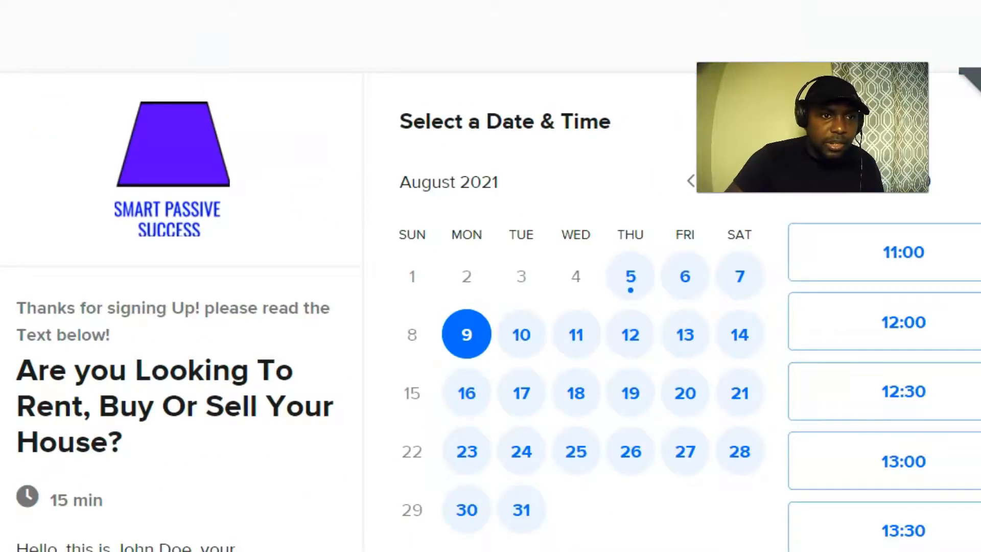
pyautogui.rightClick(249, 1)
pyautogui.click(308, 134)
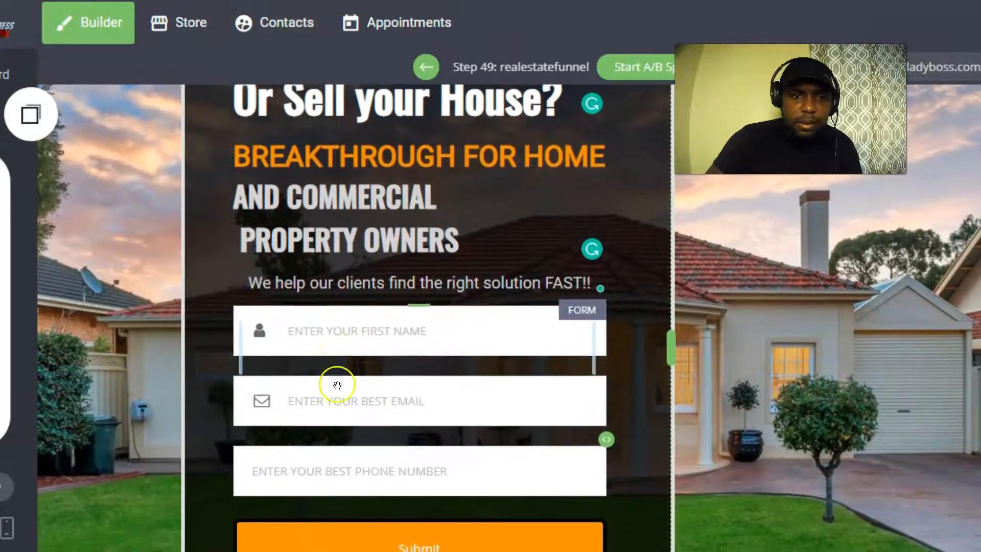
# Open the lead form's settings and review its GetResponse lists without changing them.
pyautogui.scroll(-1, 335, 383)
pyautogui.click(314, 327)
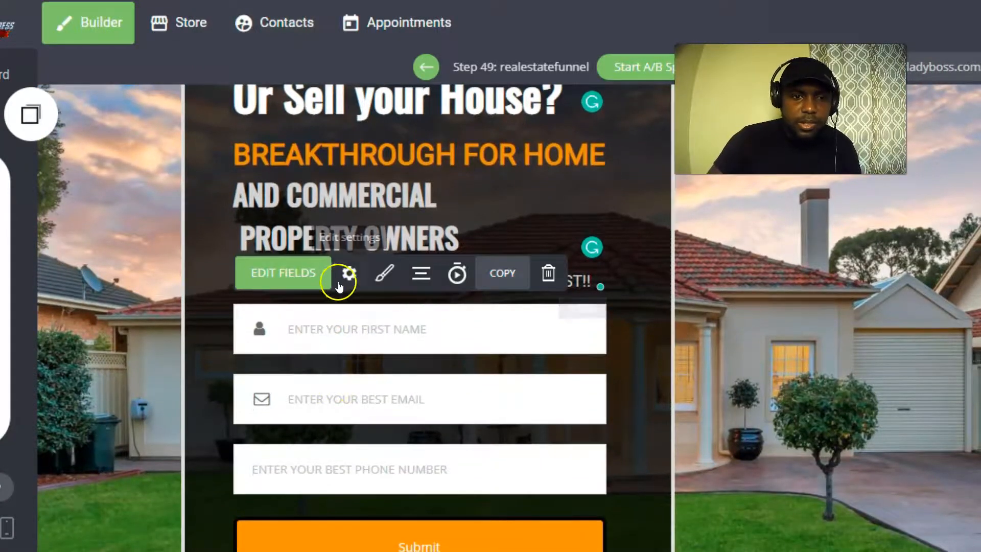
pyautogui.click(349, 271)
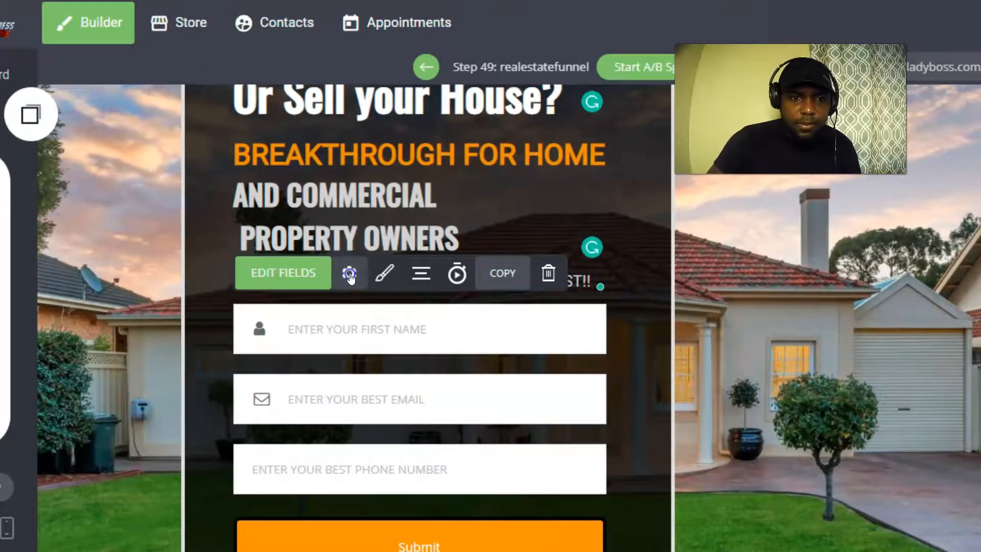
pyautogui.scroll(-3, 766, 401)
pyautogui.scroll(2, 771, 411)
pyautogui.scroll(-3, 772, 411)
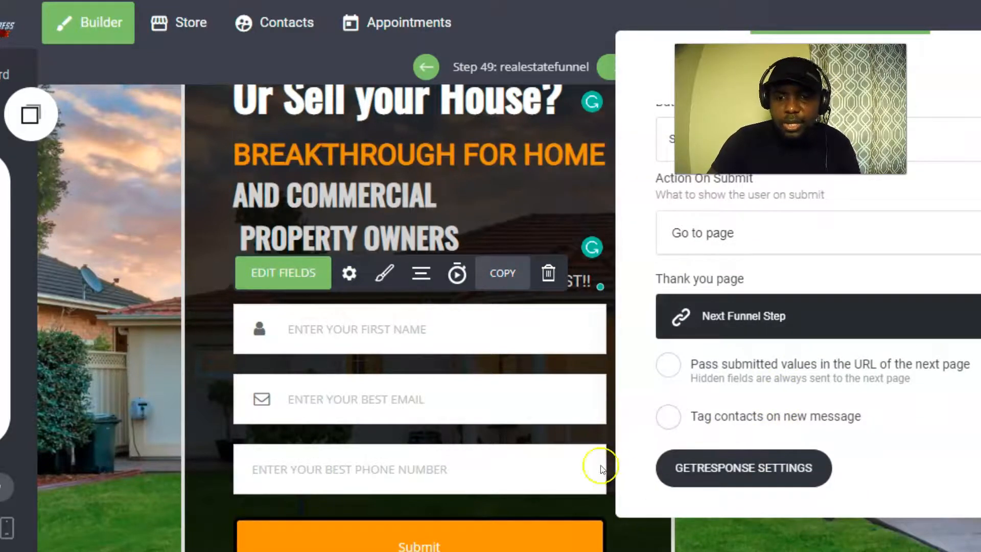
pyautogui.click(720, 467)
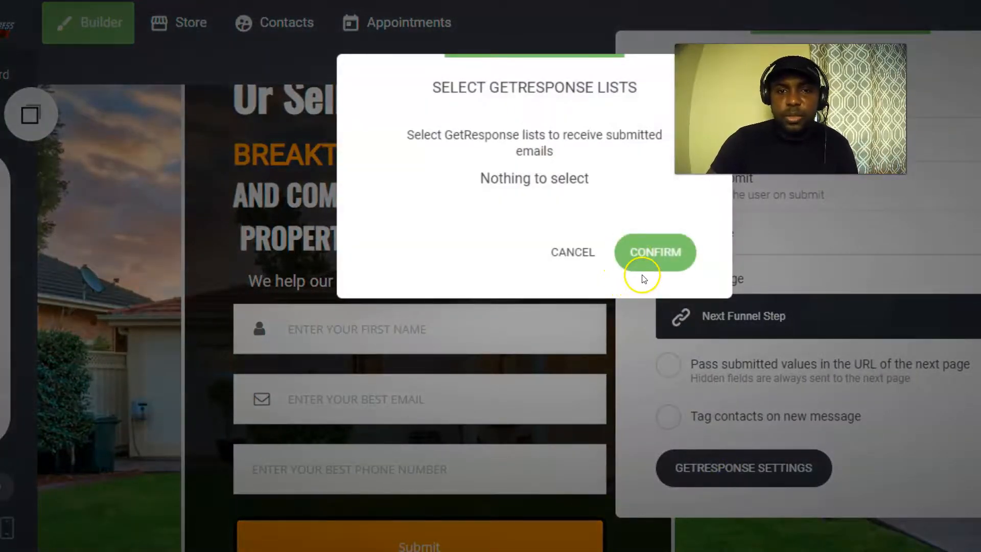
pyautogui.click(570, 251)
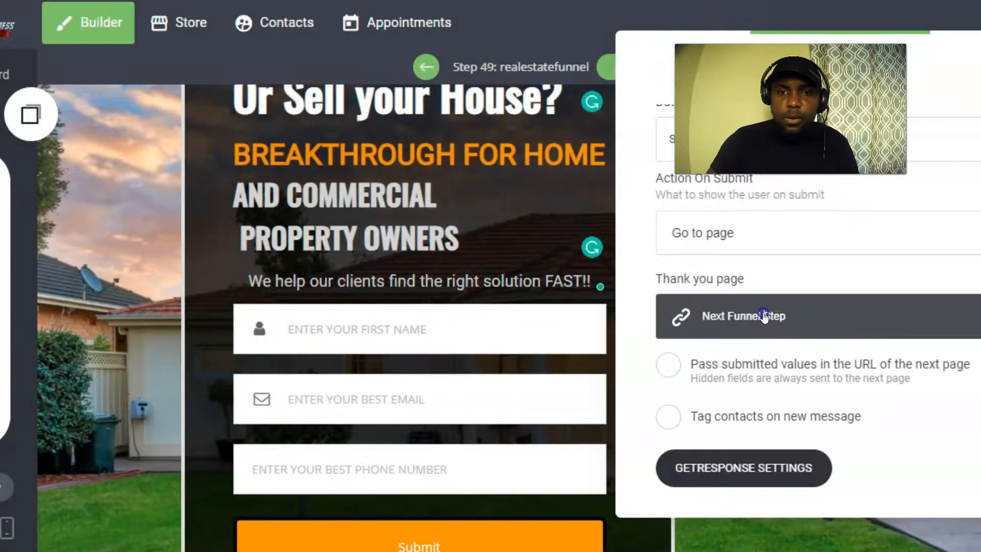
# Point the thank-you page to the pasted Calendly booking URL as an external link opening in a new tab.
pyautogui.click(763, 316)
pyautogui.click(330, 270)
pyautogui.click(506, 284)
pyautogui.rightClick(508, 269)
pyautogui.click(567, 269)
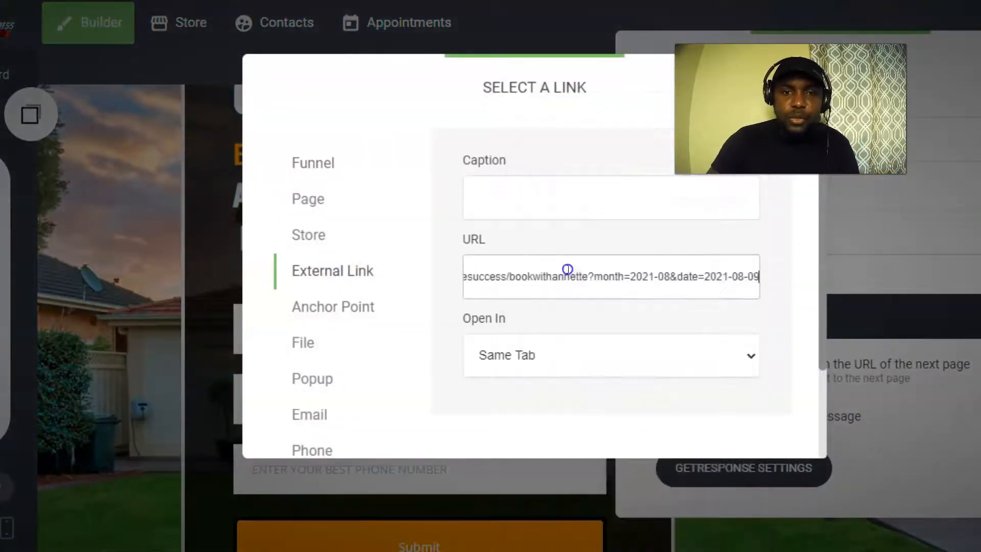
pyautogui.click(587, 354)
pyautogui.click(514, 402)
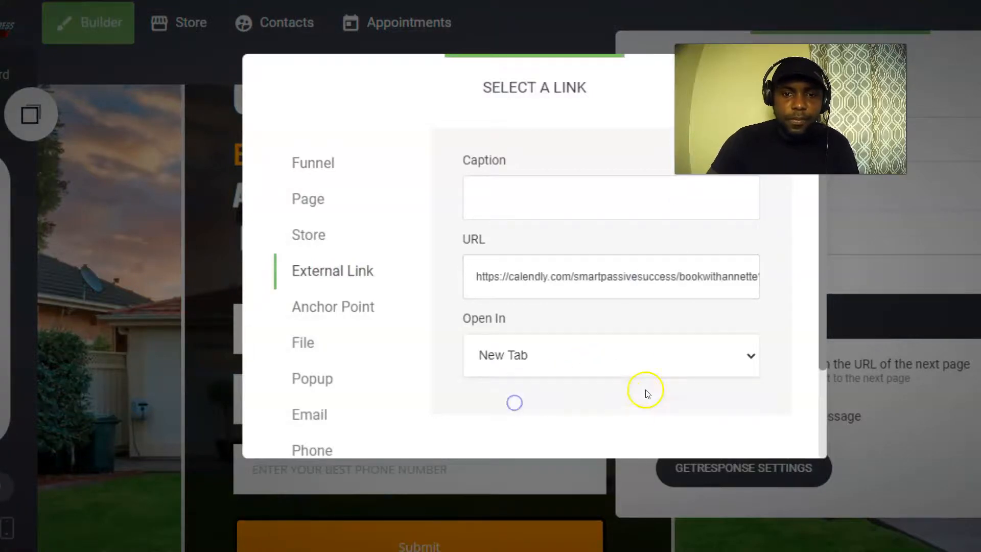
pyautogui.scroll(-3, 645, 392)
pyautogui.click(715, 410)
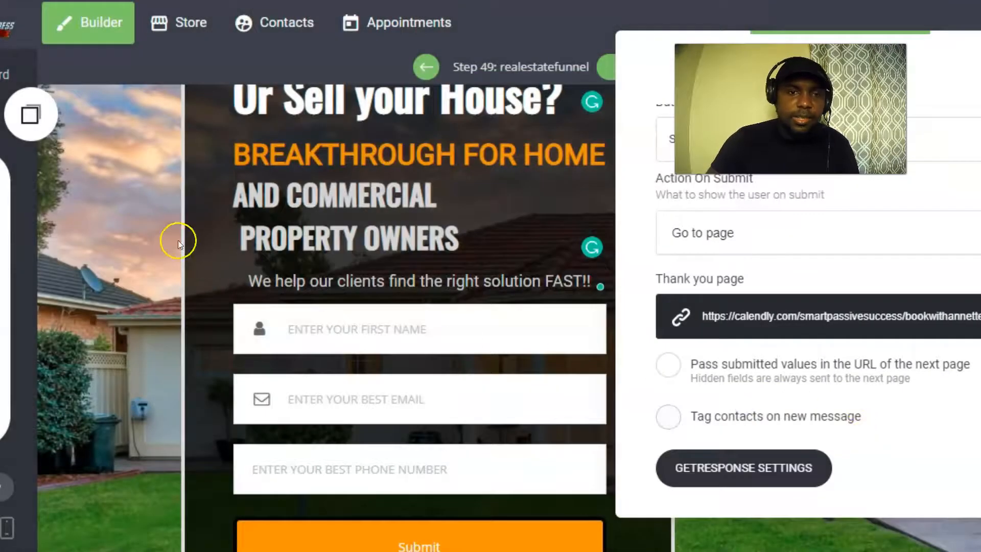
pyautogui.scroll(4, 694, 383)
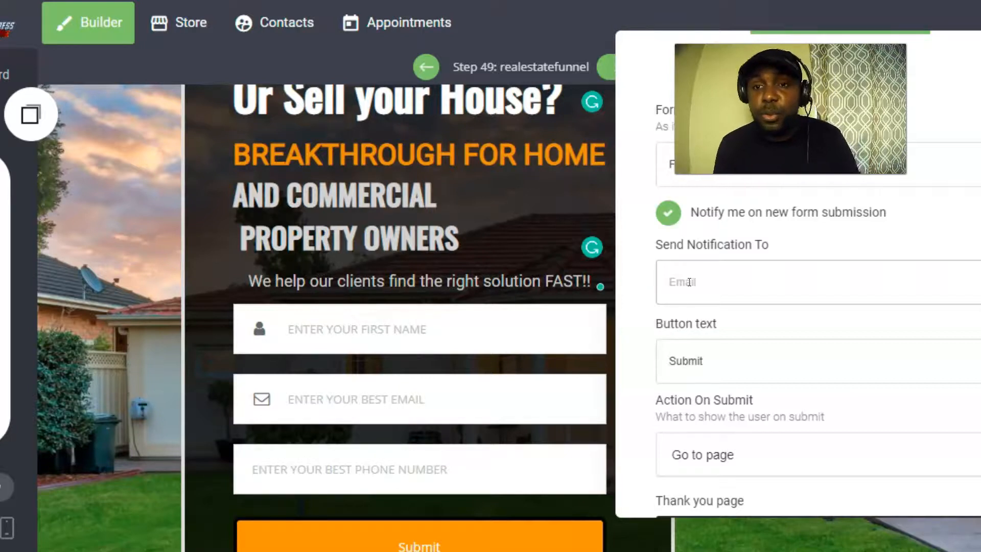
# Clear the old form name, fill the notification e-mail from a saved address, and close the form settings.
pyautogui.moveTo(746, 165); pyautogui.dragTo(619, 160)
pyautogui.press('BackSpace')
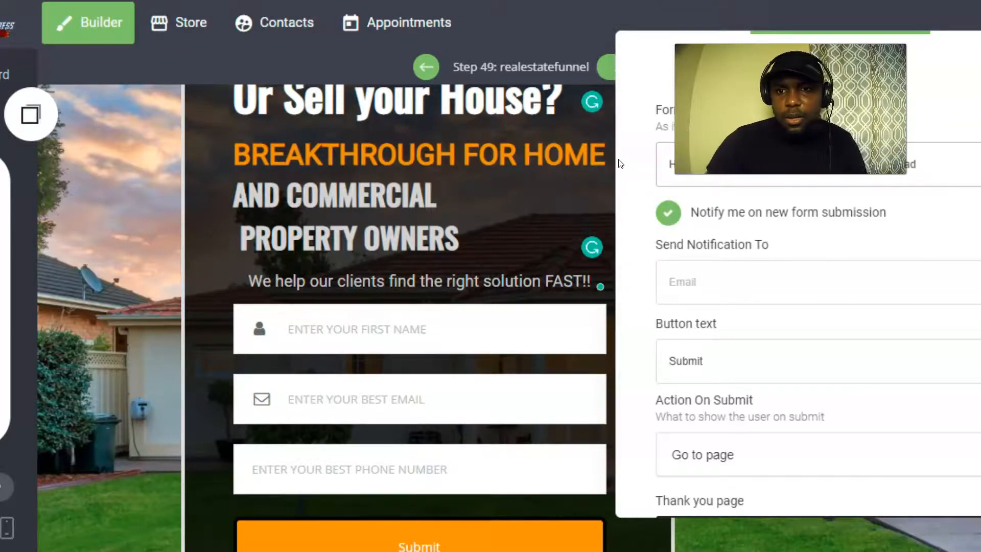
pyautogui.click(676, 282)
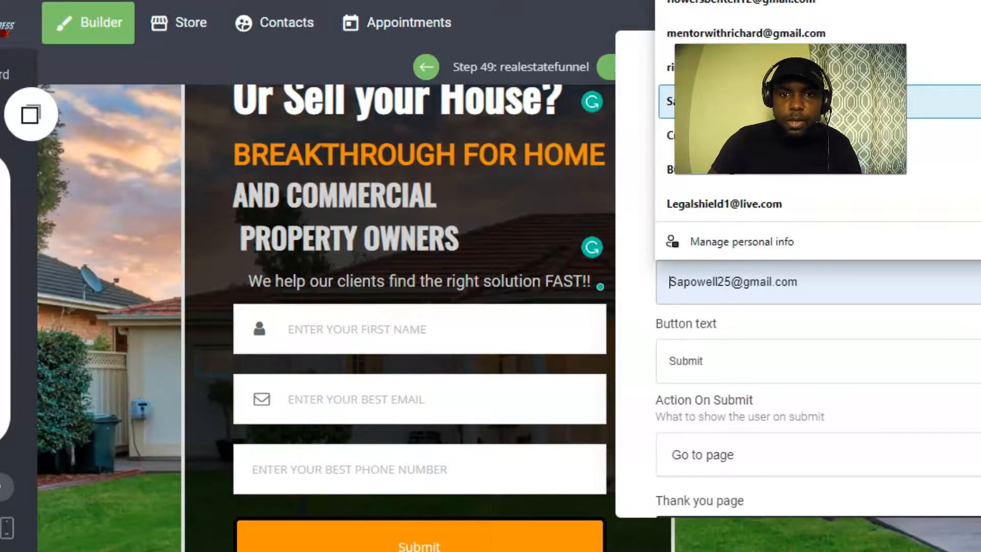
pyautogui.click(730, 67)
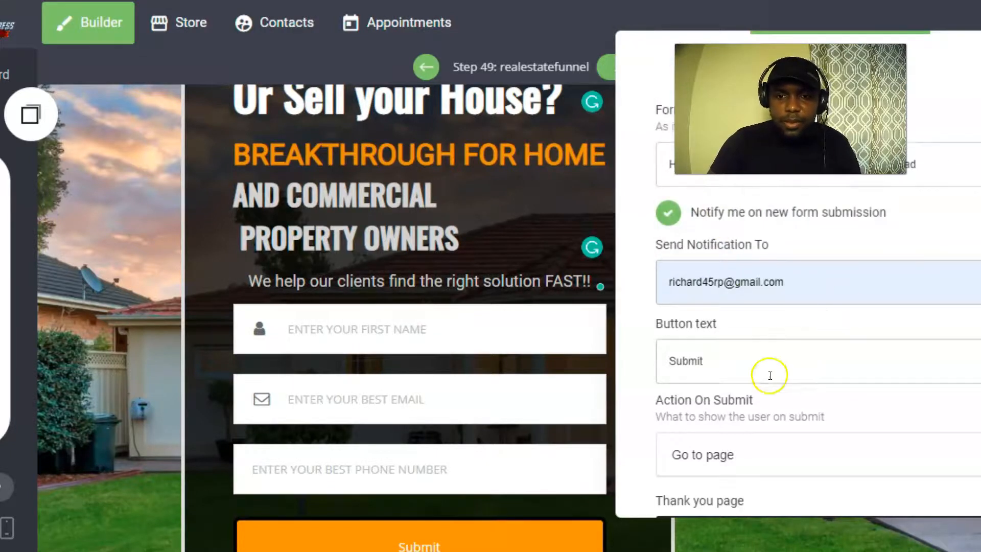
pyautogui.scroll(-4, 865, 416)
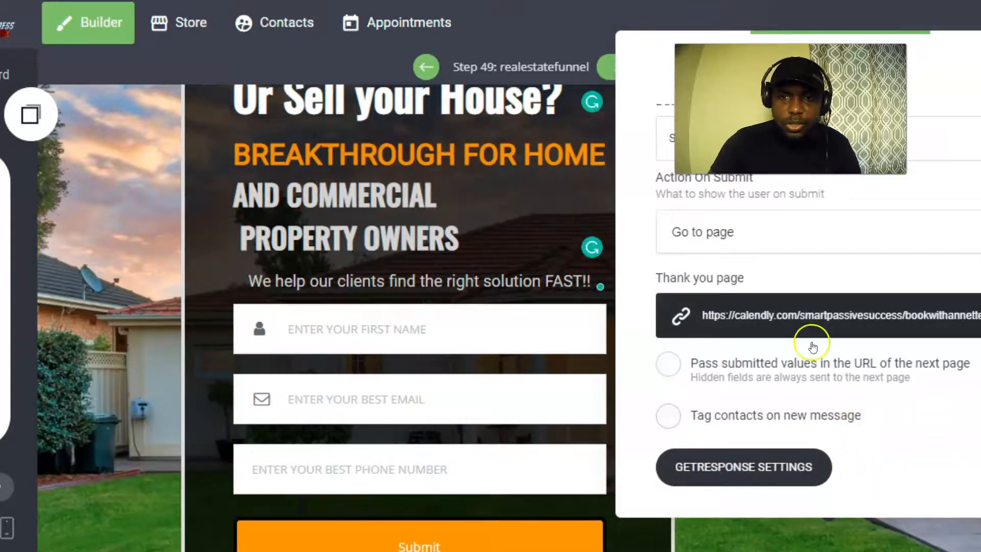
pyautogui.click(125, 240)
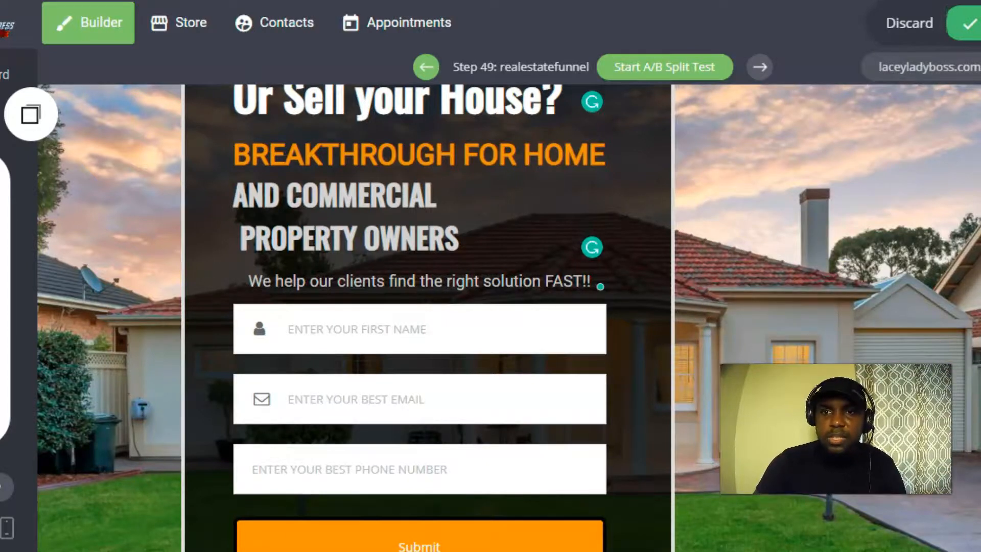
pyautogui.click(969, 23)
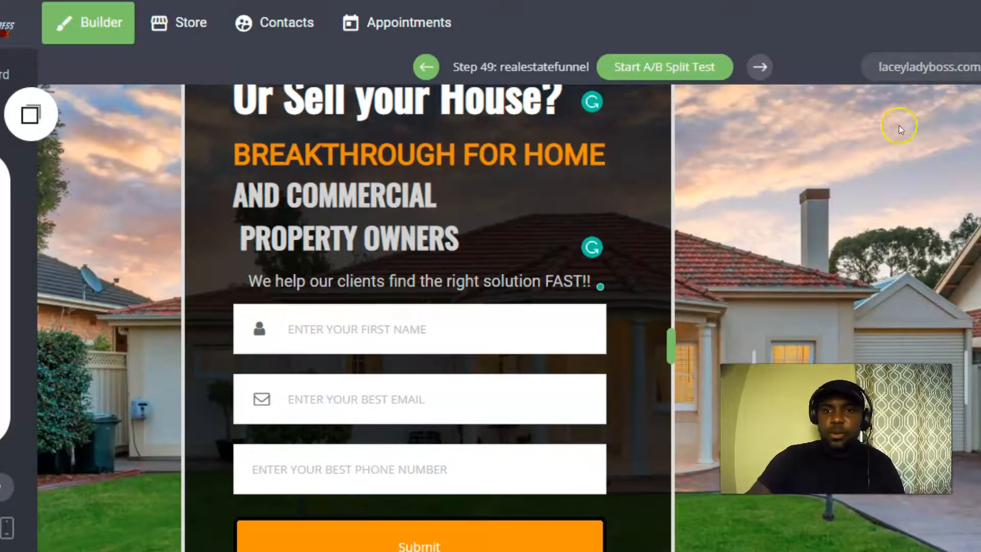
pyautogui.click(919, 66)
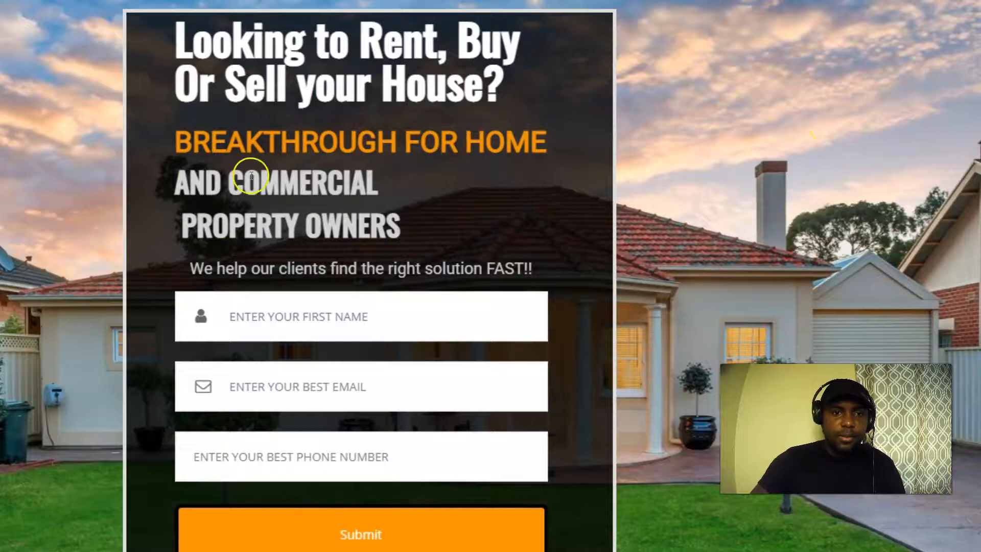
pyautogui.scroll(-3, 307, 280)
pyautogui.scroll(3, 366, 335)
pyautogui.scroll(-3, 367, 331)
pyautogui.scroll(3, 365, 328)
pyautogui.click(276, 1)
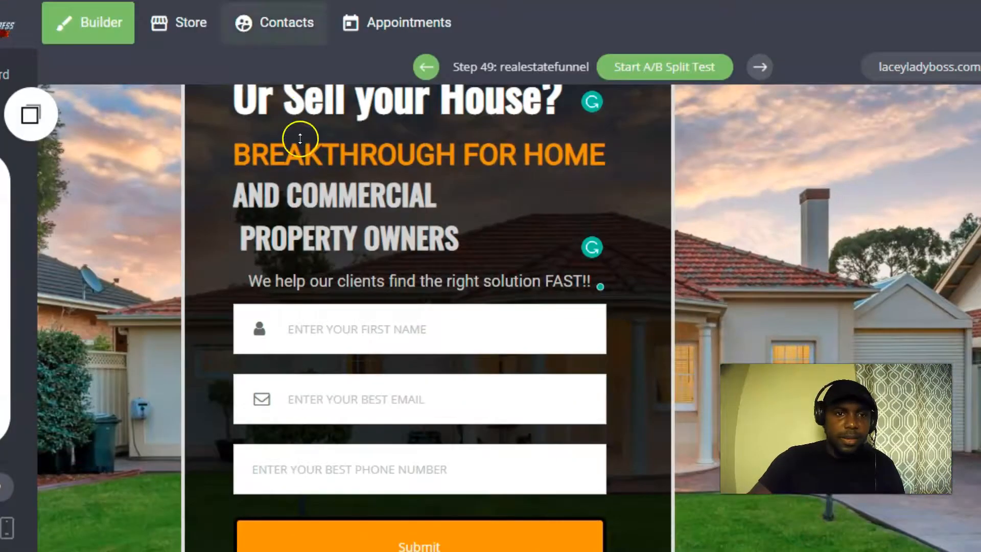
pyautogui.scroll(1, 275, 173)
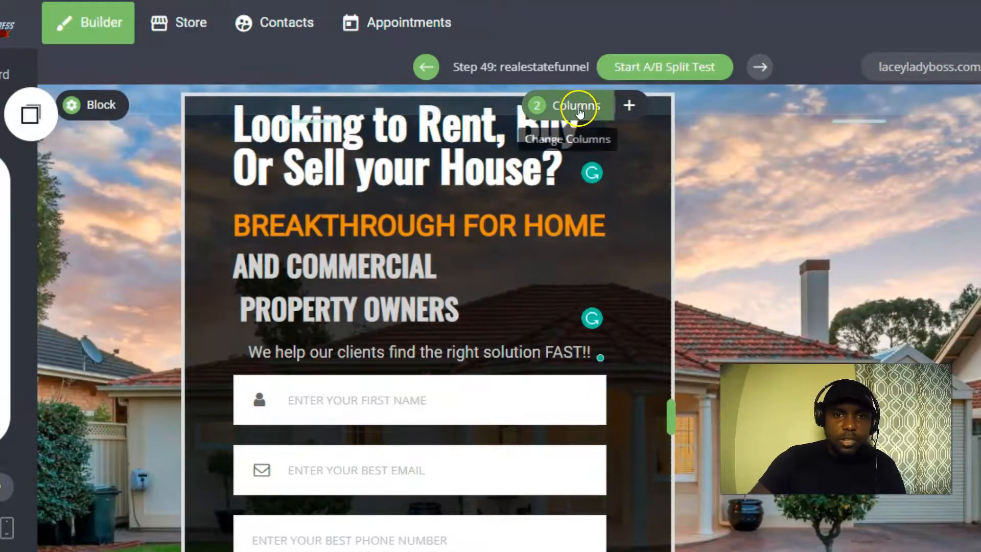
pyautogui.click(627, 106)
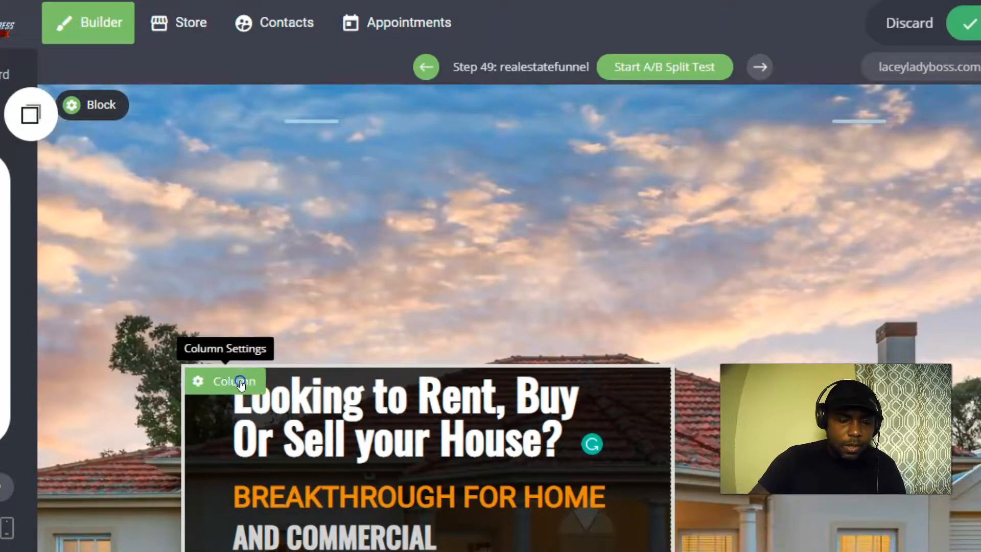
# Raise the headline column with a -95px top margin and save the page.
pyautogui.click(241, 378)
pyautogui.moveTo(572, 436); pyautogui.dragTo(514, 436)
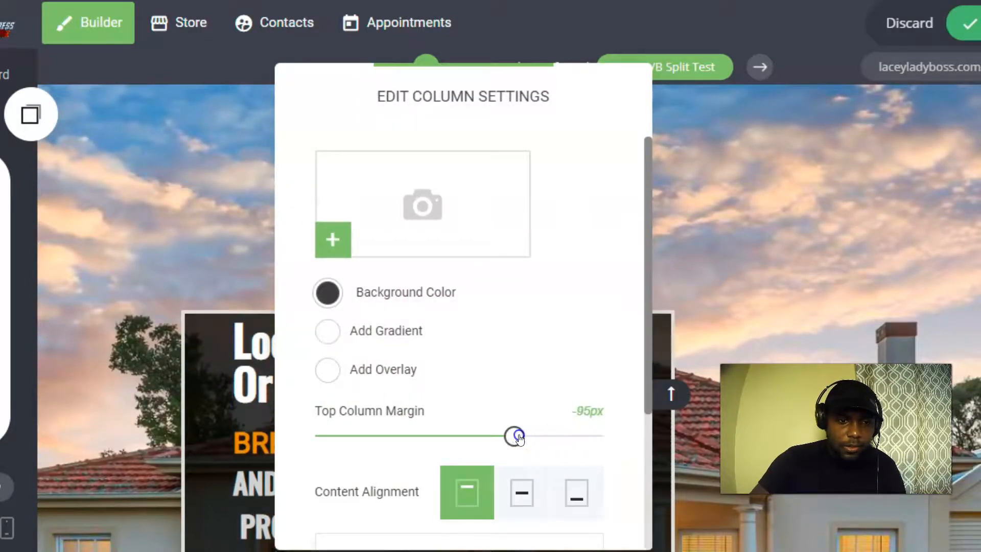
pyautogui.click(197, 176)
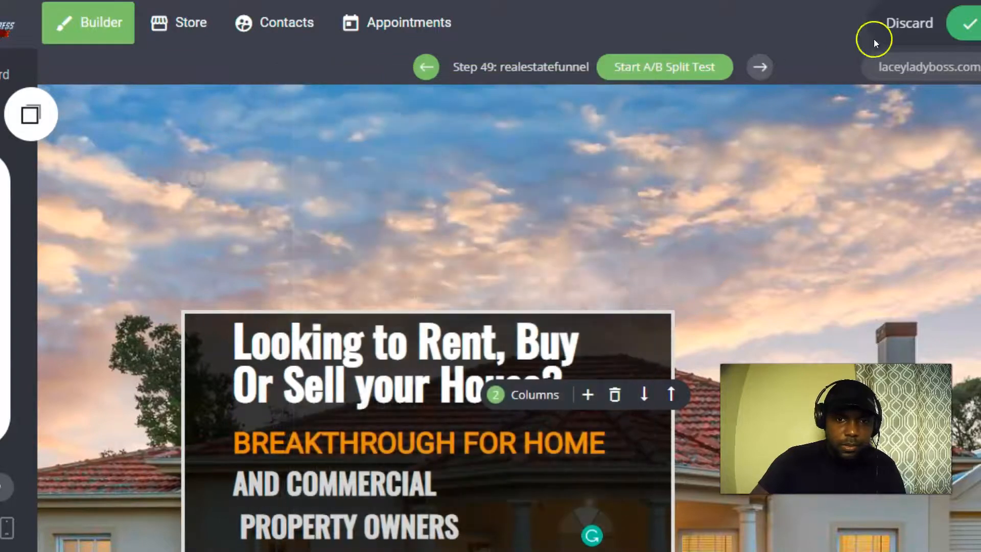
pyautogui.click(970, 23)
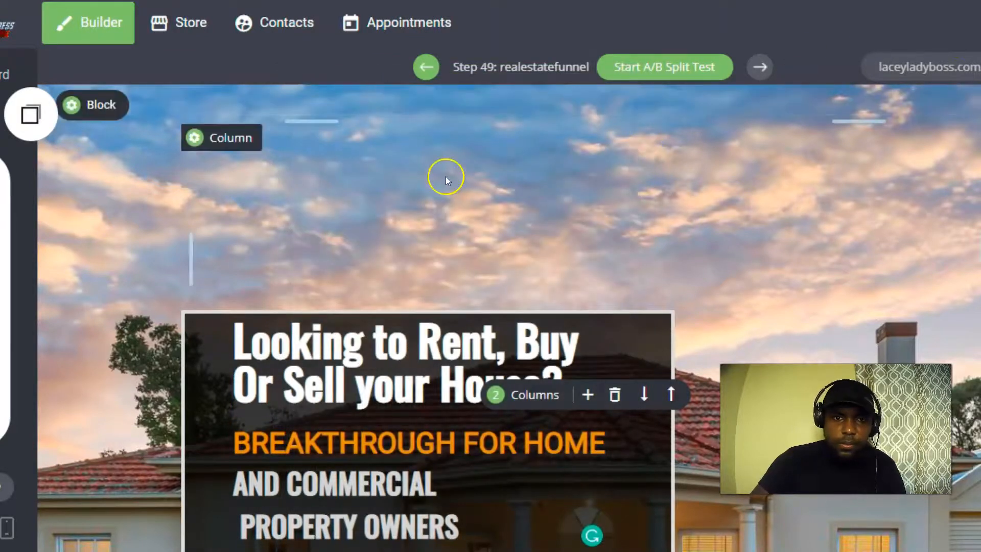
# Inspect the extra empty row's column settings, then delete that empty row.
pyautogui.click(175, 155)
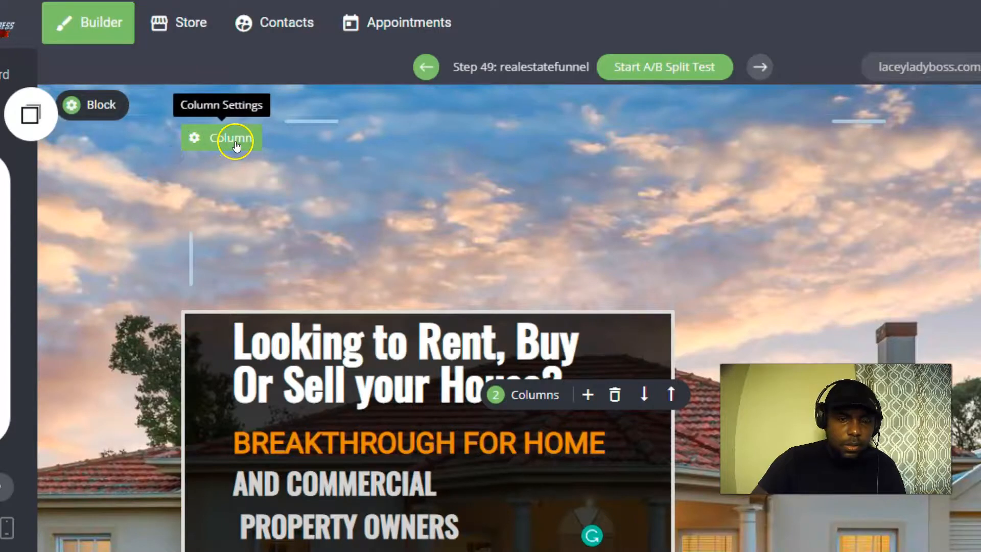
pyautogui.click(260, 137)
pyautogui.click(771, 149)
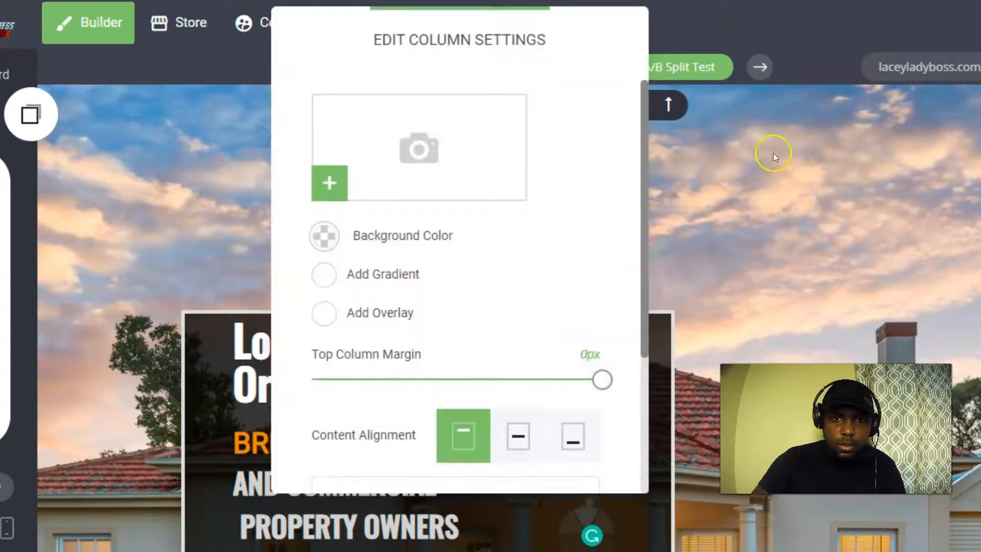
pyautogui.click(611, 107)
pyautogui.click(596, 312)
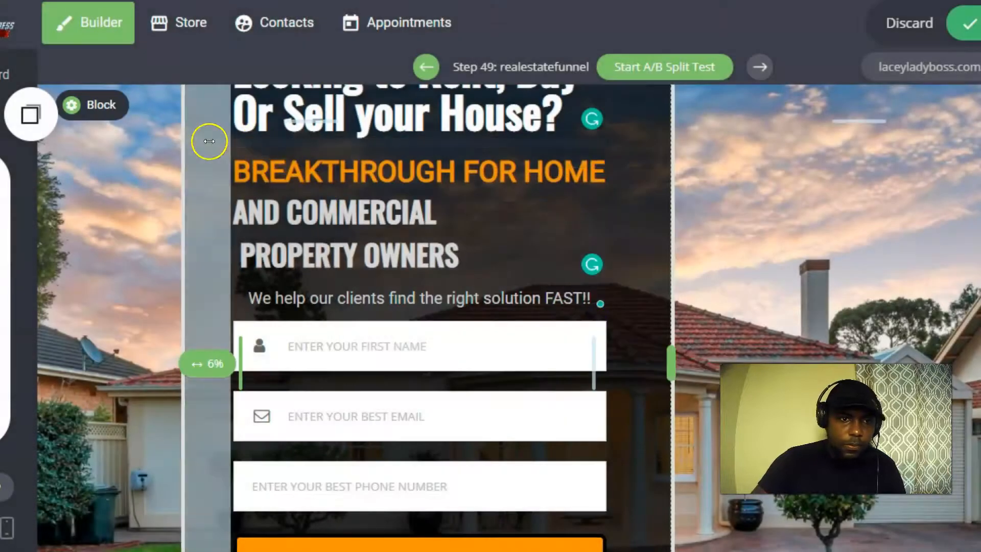
# Increase the headline section's top padding to about 157px and save the page.
pyautogui.moveTo(332, 118); pyautogui.dragTo(333, 171)
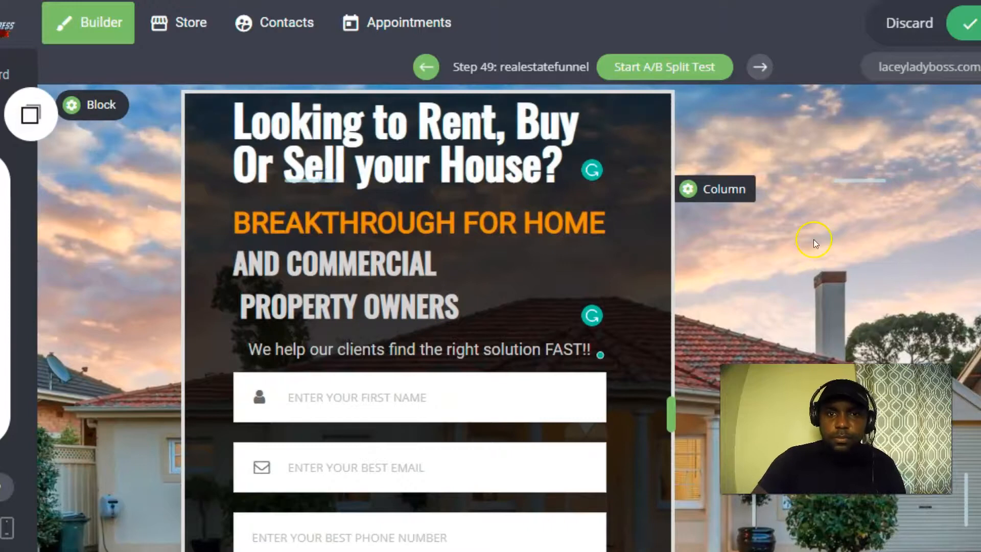
pyautogui.scroll(-5, 811, 235)
pyautogui.scroll(5, 810, 231)
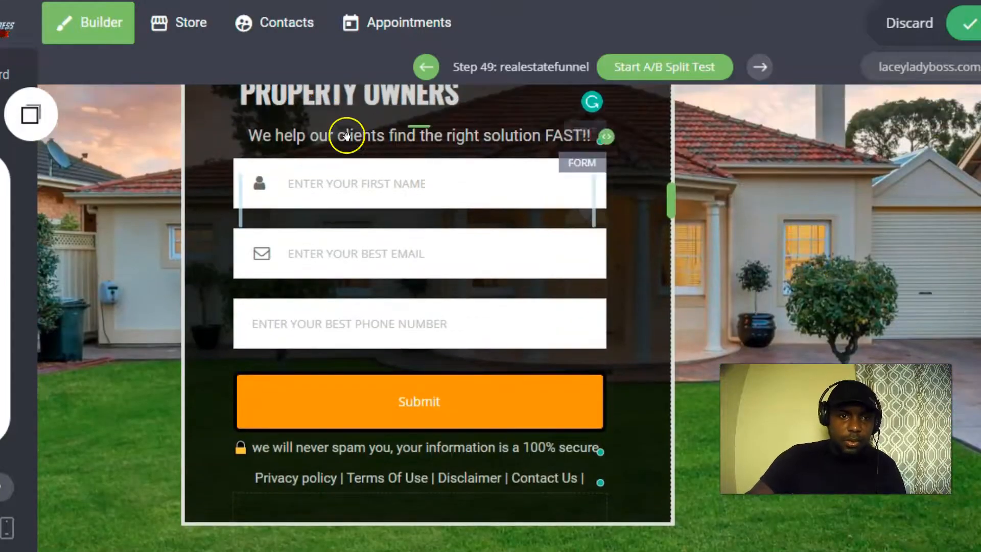
pyautogui.moveTo(306, 176); pyautogui.dragTo(306, 229)
pyautogui.scroll(-5, 678, 193)
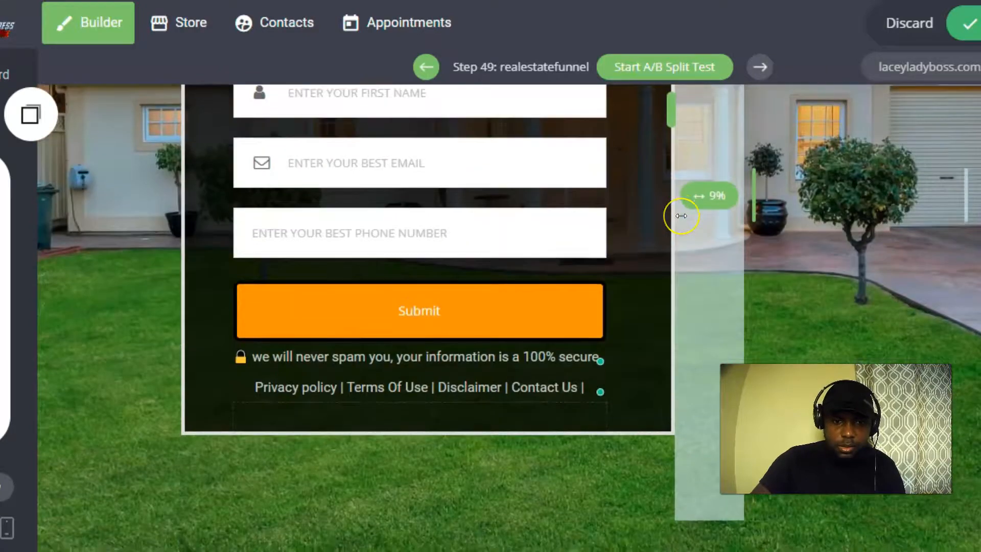
pyautogui.scroll(4, 676, 212)
pyautogui.click(971, 23)
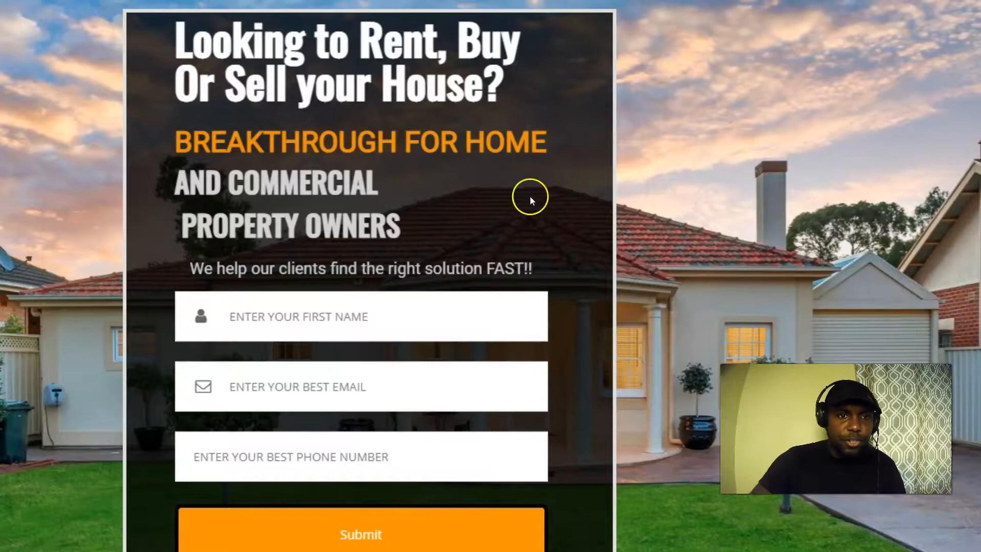
# Enter a test first name in the live form's first-name field.
pyautogui.scroll(-4, 642, 217)
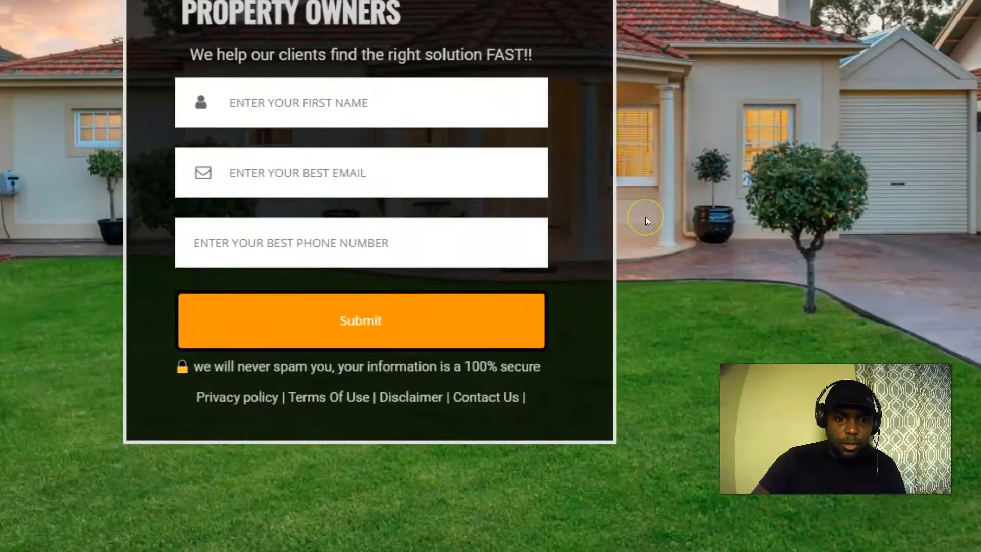
pyautogui.scroll(-1, 646, 216)
pyautogui.scroll(3, 645, 216)
pyautogui.scroll(2, 645, 217)
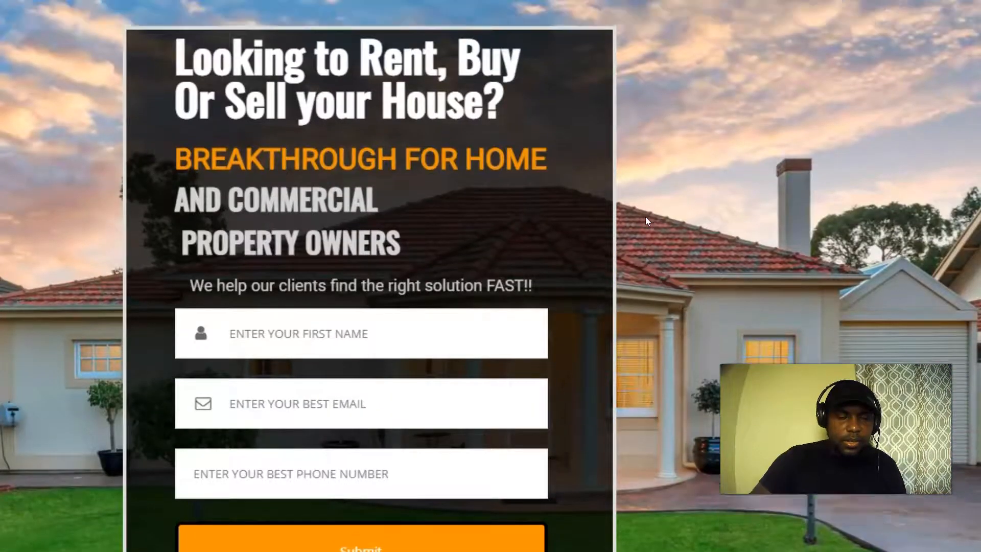
pyautogui.scroll(-5, 645, 217)
pyautogui.click(256, 122)
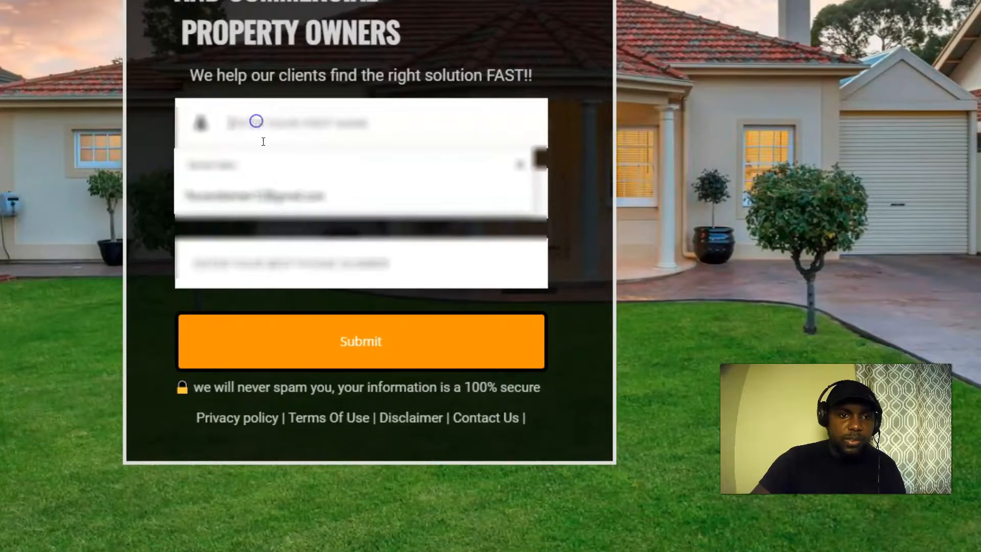
pyautogui.click(248, 122)
pyautogui.write('te')
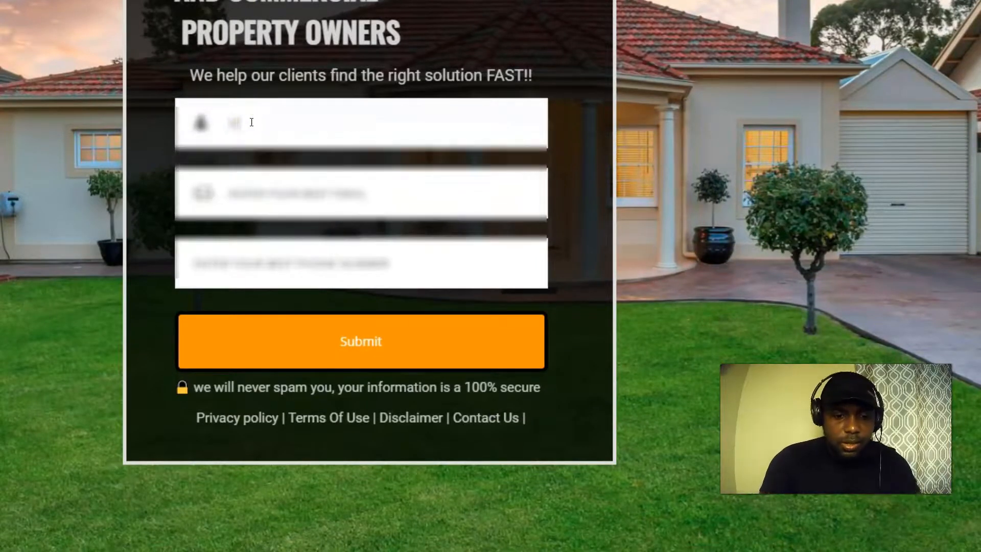
# Fill the e-mail from a saved address, enter a test phone number, and submit the form.
pyautogui.click(259, 192)
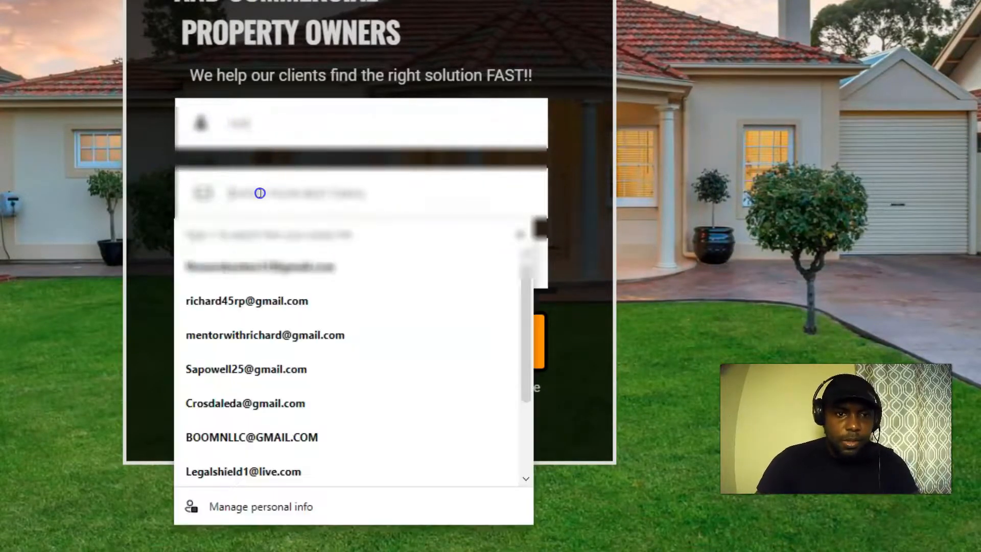
pyautogui.click(254, 263)
pyautogui.click(292, 258)
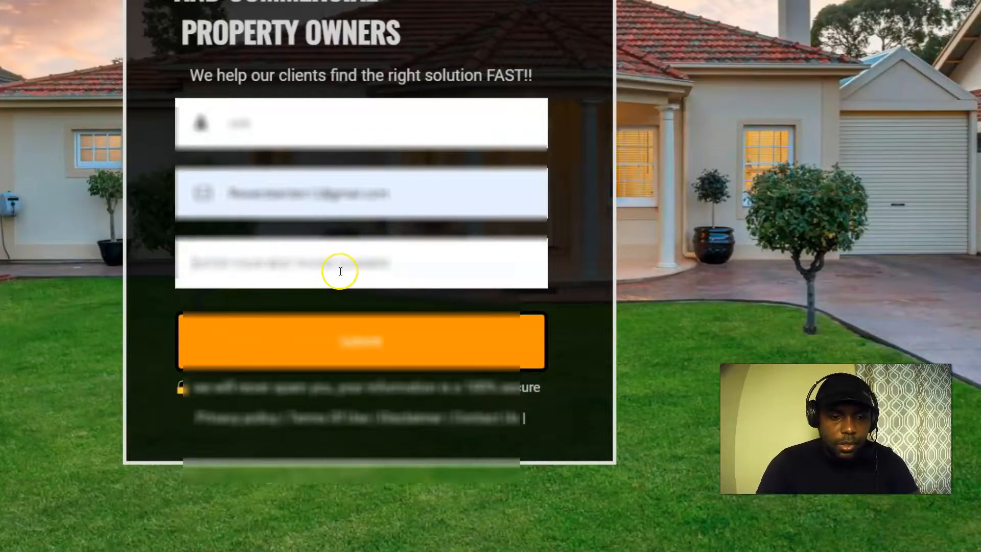
pyautogui.write('5555555555')
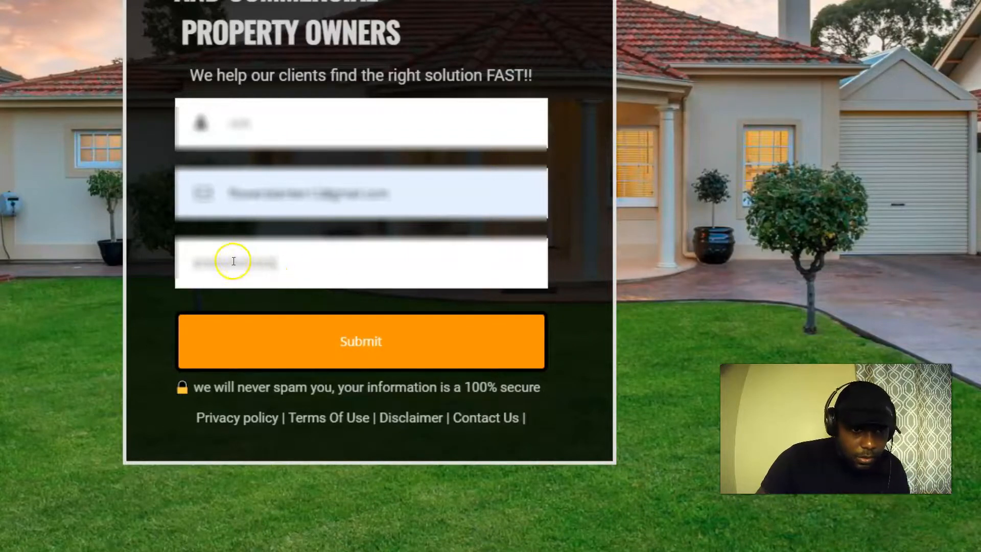
pyautogui.press('BackSpace')
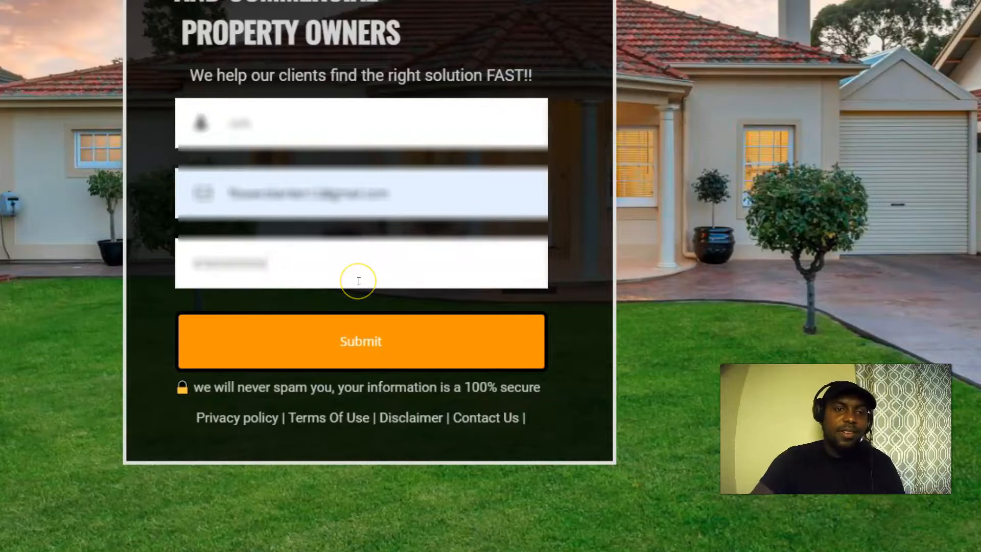
pyautogui.scroll(3, 359, 281)
pyautogui.scroll(-2, 344, 271)
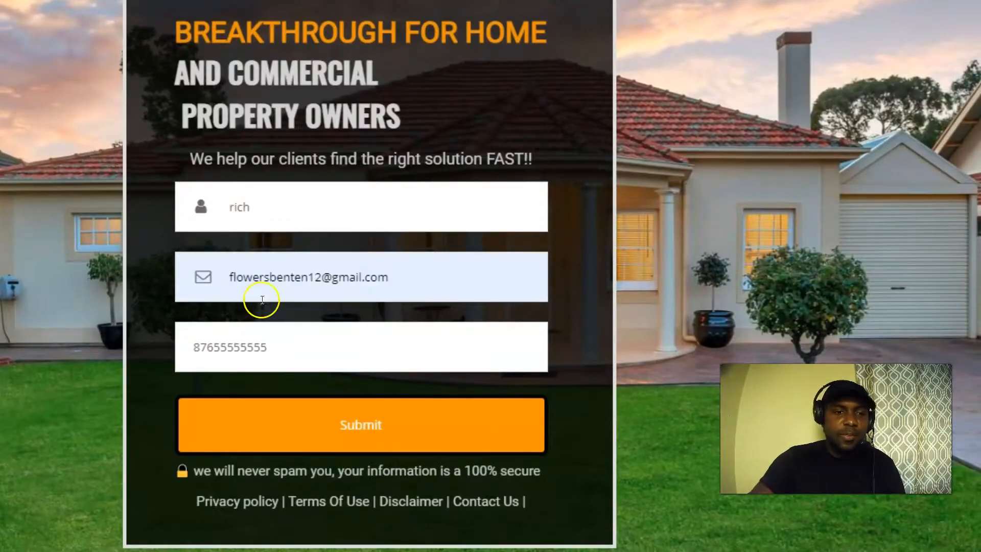
pyautogui.click(359, 424)
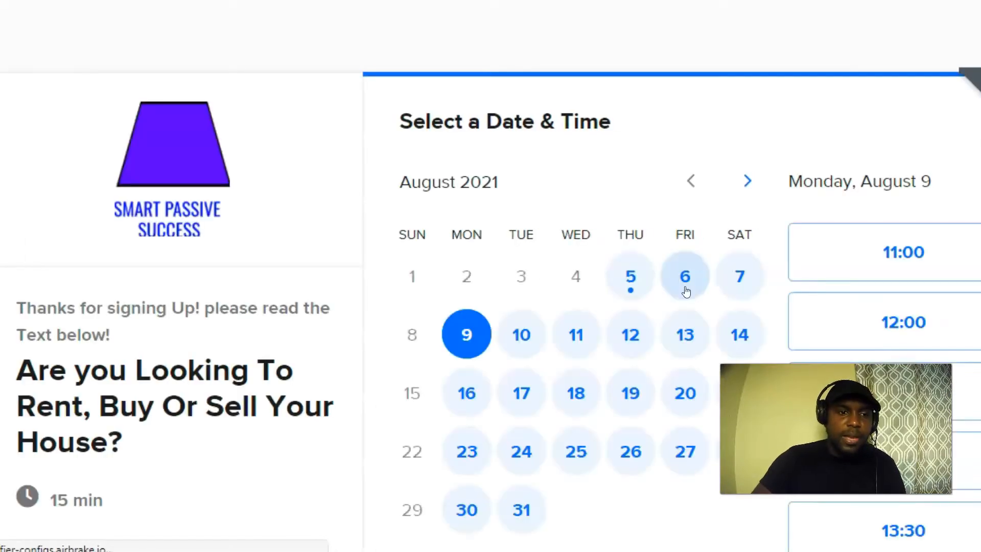
# Scroll the Calendly booking page's left panel to read the realtor description.
pyautogui.scroll(-3, 210, 346)
pyautogui.scroll(3, 182, 333)
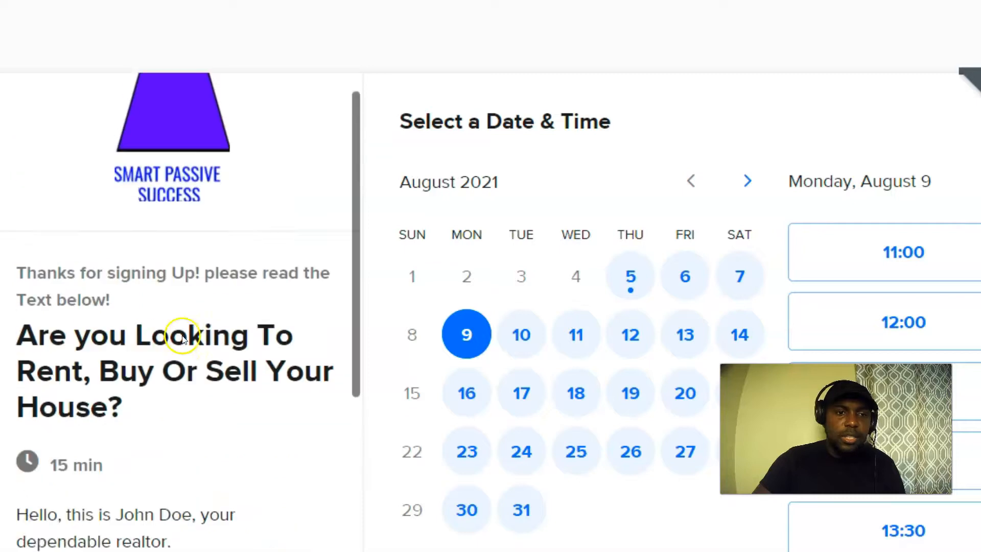